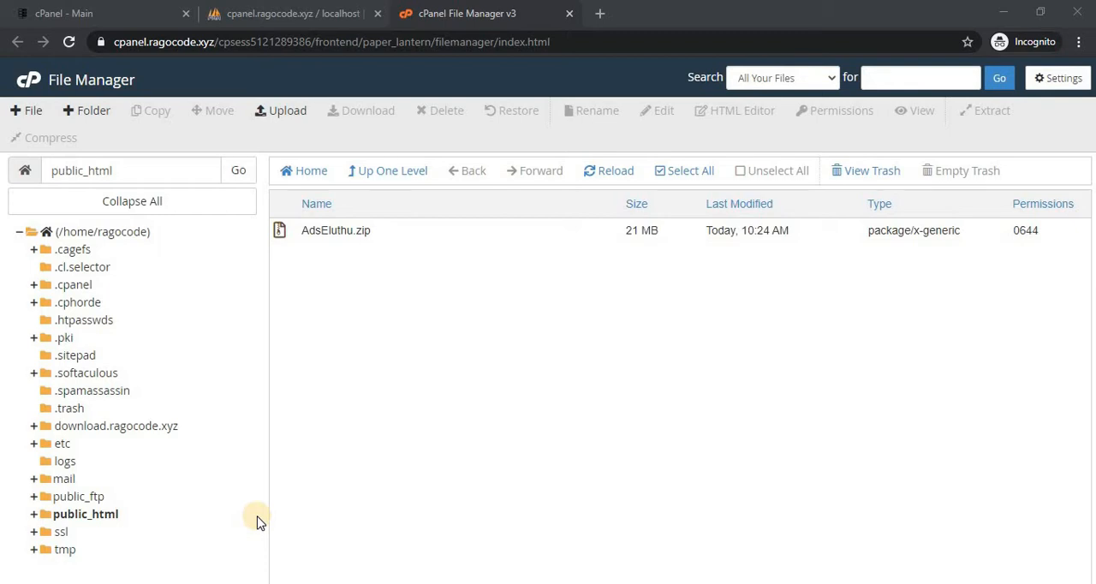
Extract AdsEluthu.zip into the public_html folder and dismiss the extraction results.
left_click(403, 236)
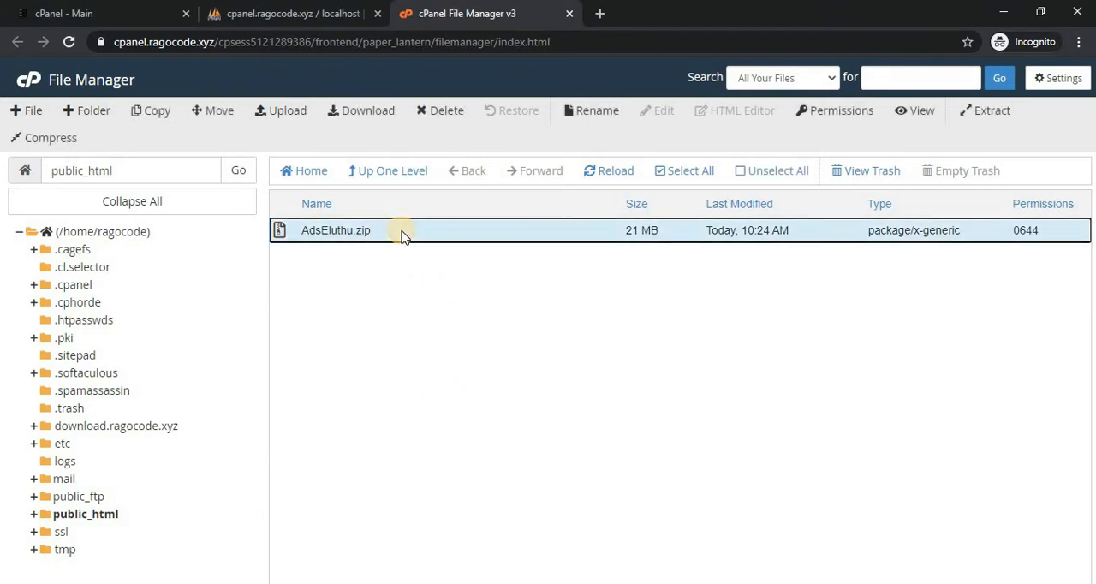
left_click(991, 112)
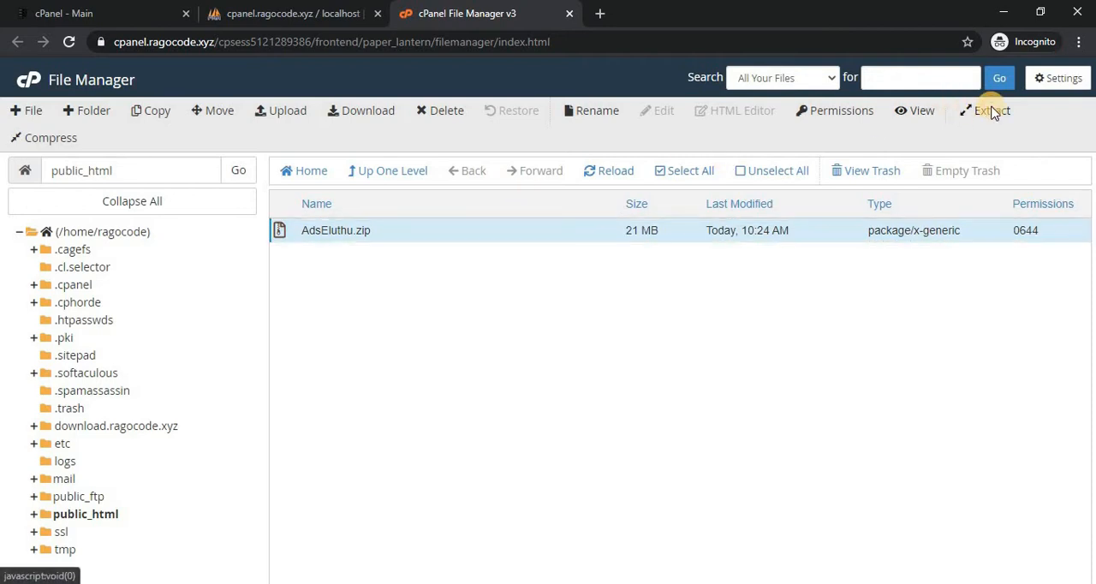
left_click(681, 401)
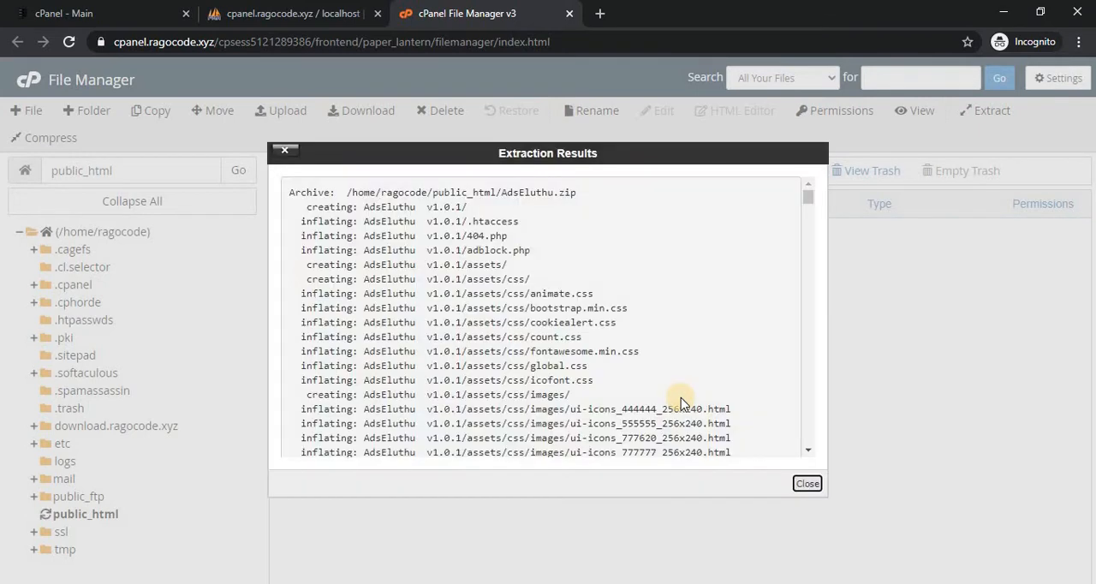
left_click(806, 484)
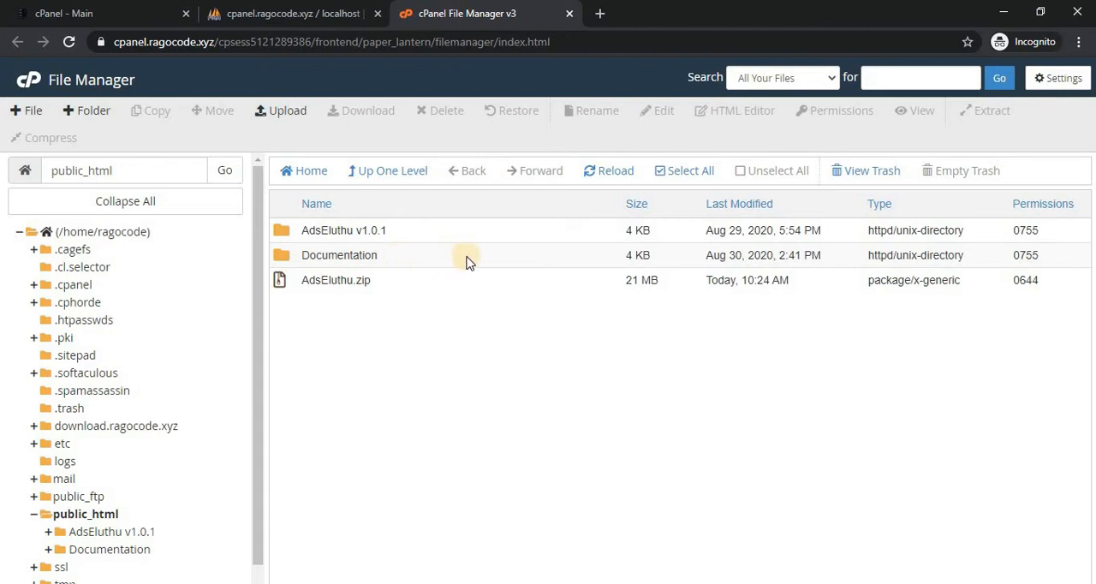
Look through the contents of the extracted AdsEluthu v1.0.1 folder, and return to public_html.
double_click(403, 231)
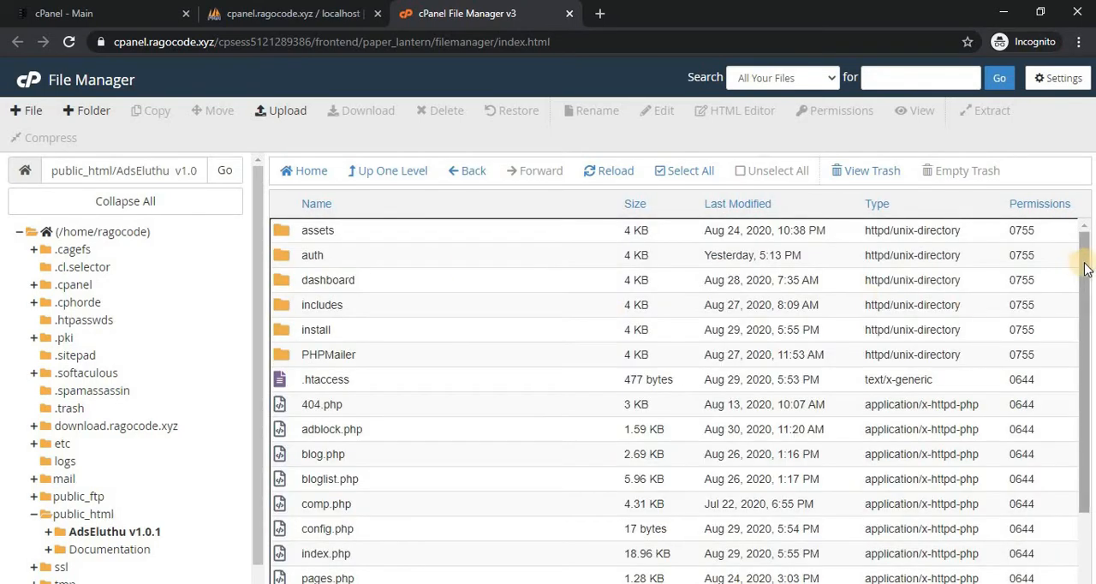
left_click_drag(1084, 269, 1084, 220)
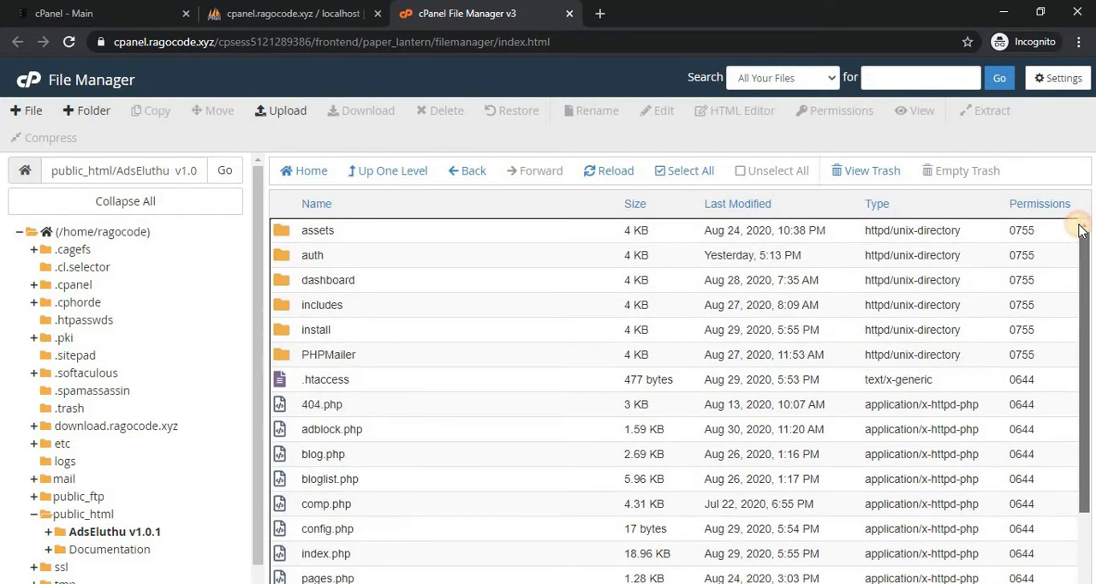
left_click(394, 171)
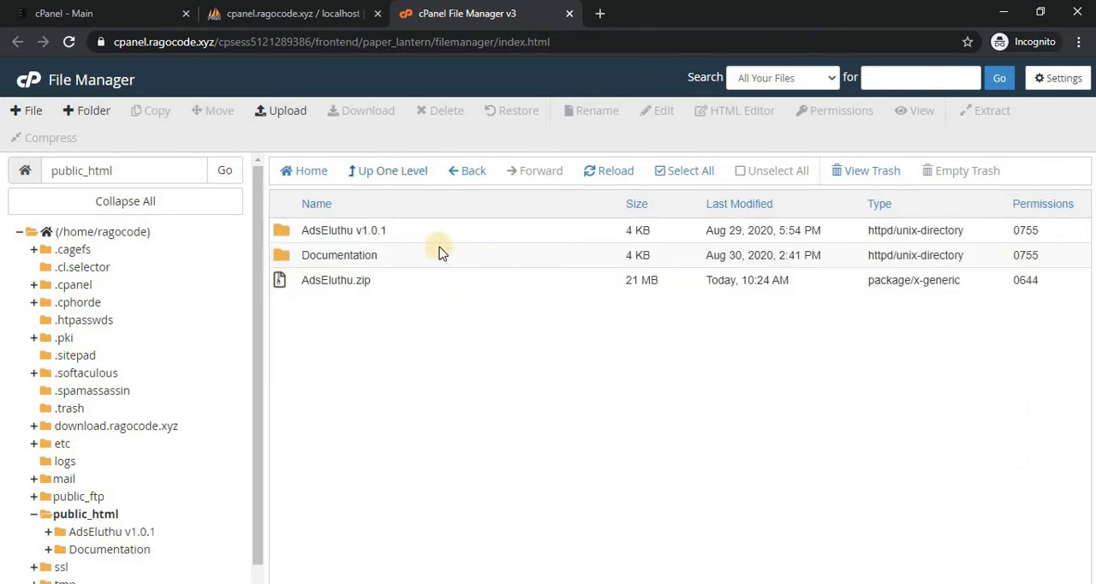
Load ragocode.xyz in a new browser tab and open its Documentation folder.
left_click(602, 13)
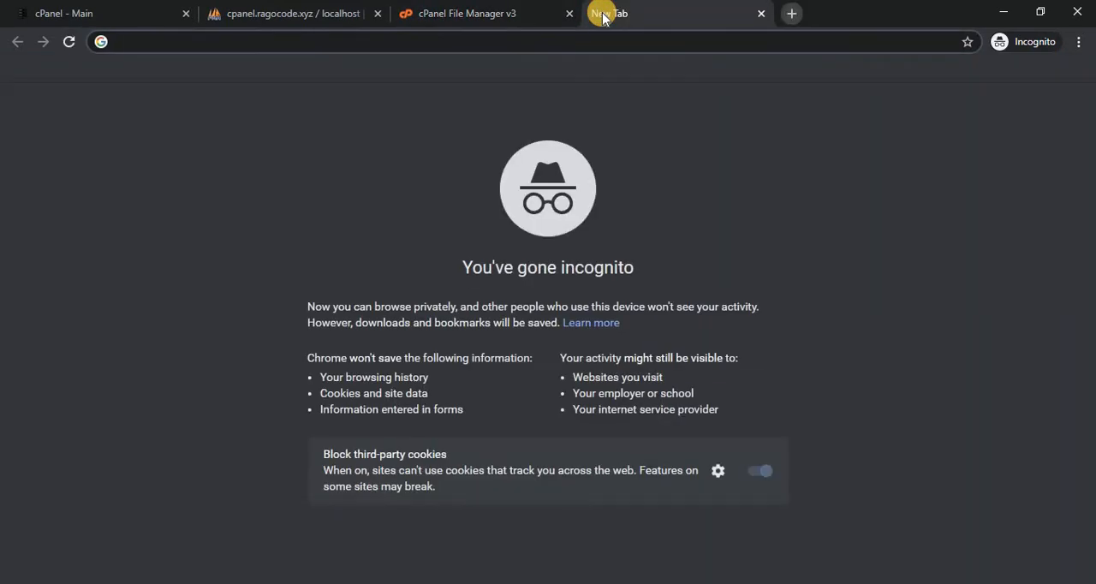
type("ragocode")
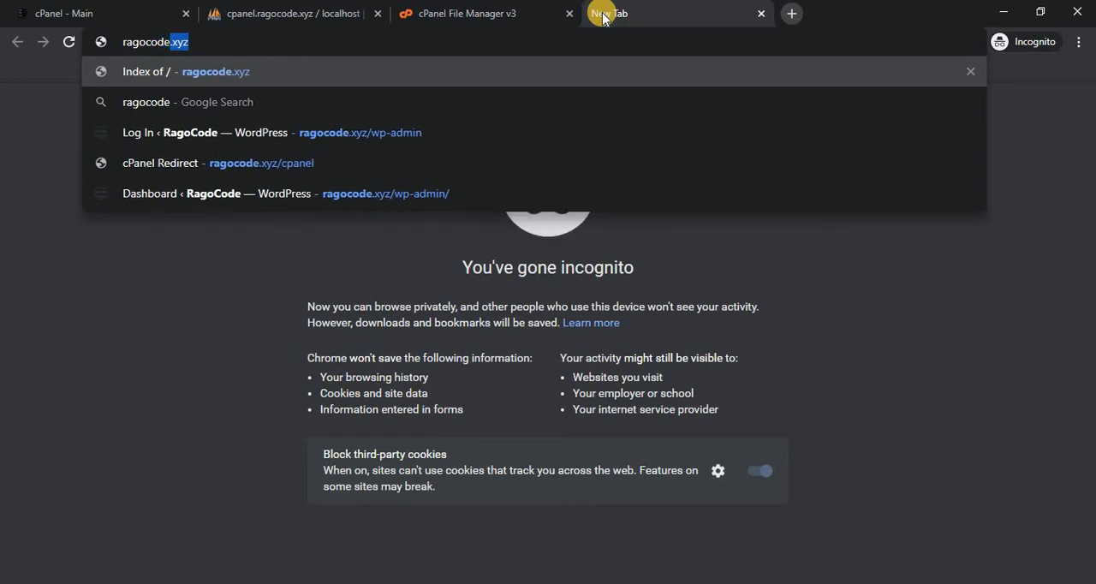
key("Return")
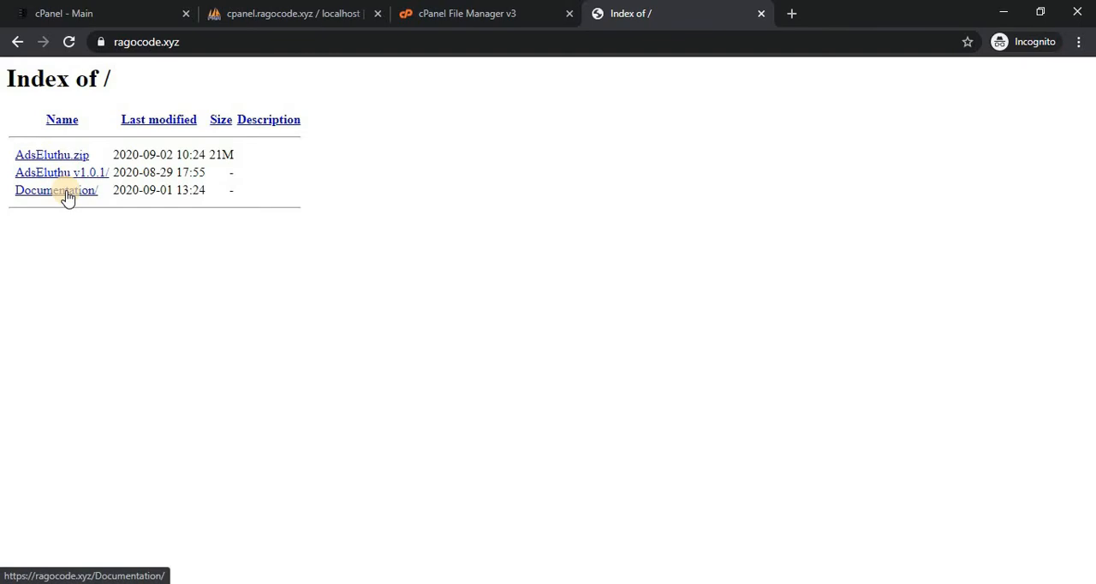
left_click(68, 192)
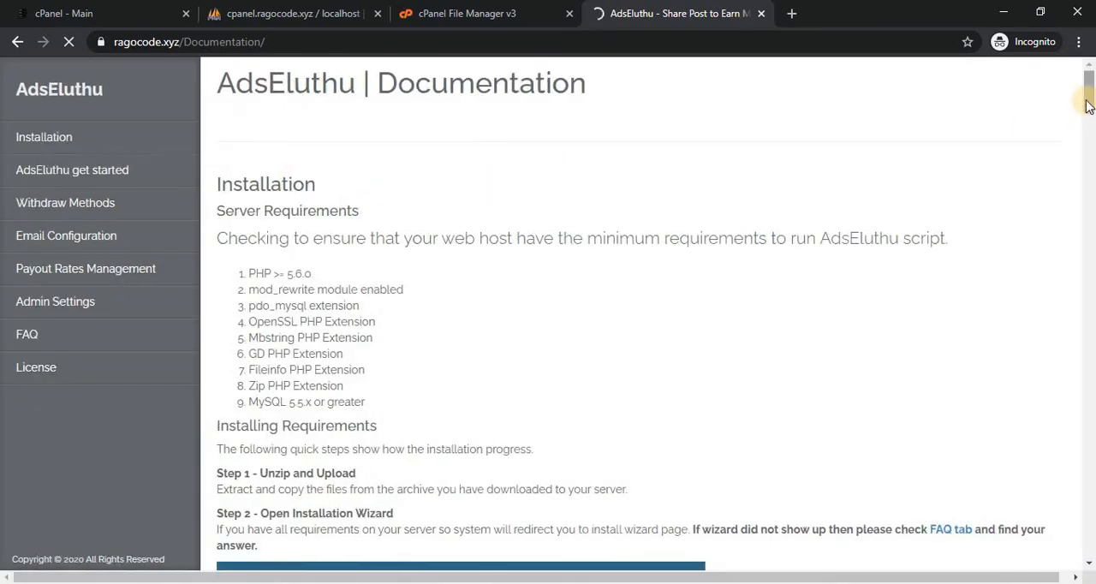
Read through the AdsEluthu documentation from the installation section to the FAQ and license sections, then close its tab.
left_click_drag(1088, 105, 1086, 360)
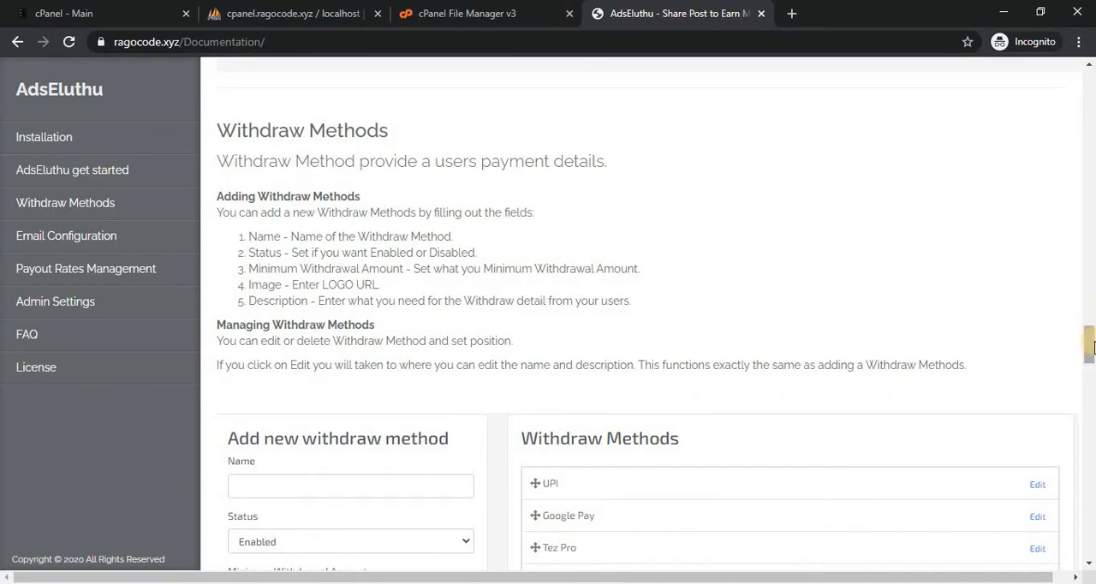
left_click_drag(1089, 340, 1091, 506)
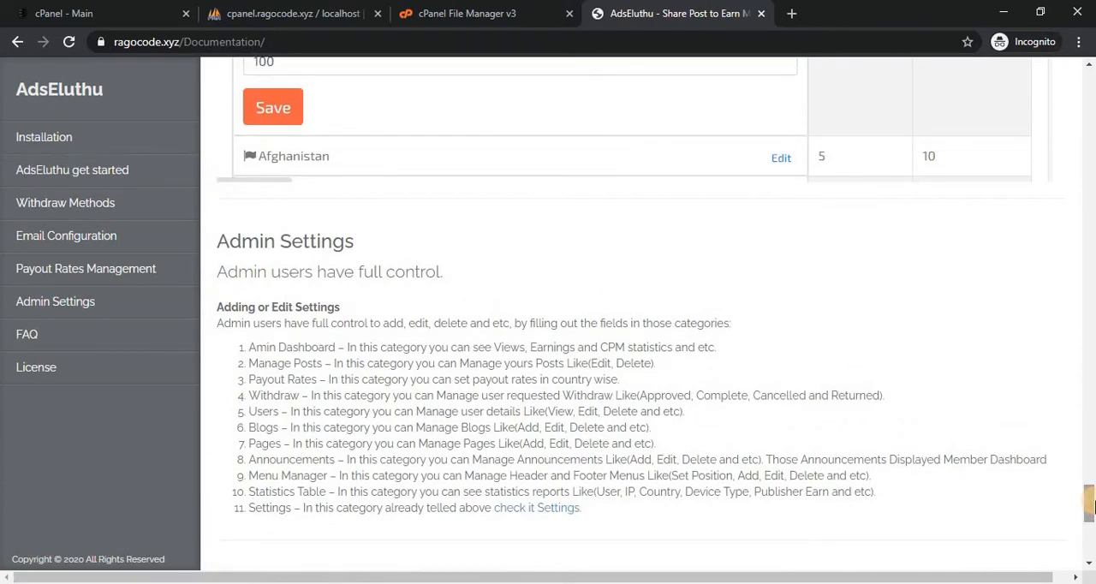
left_click_drag(1092, 503, 1090, 540)
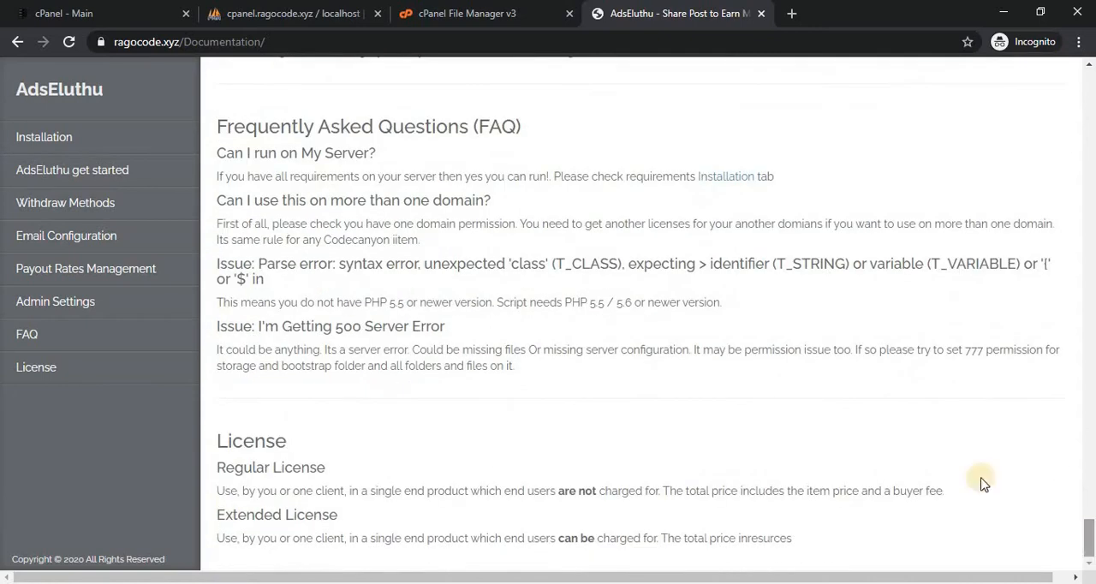
left_click(760, 14)
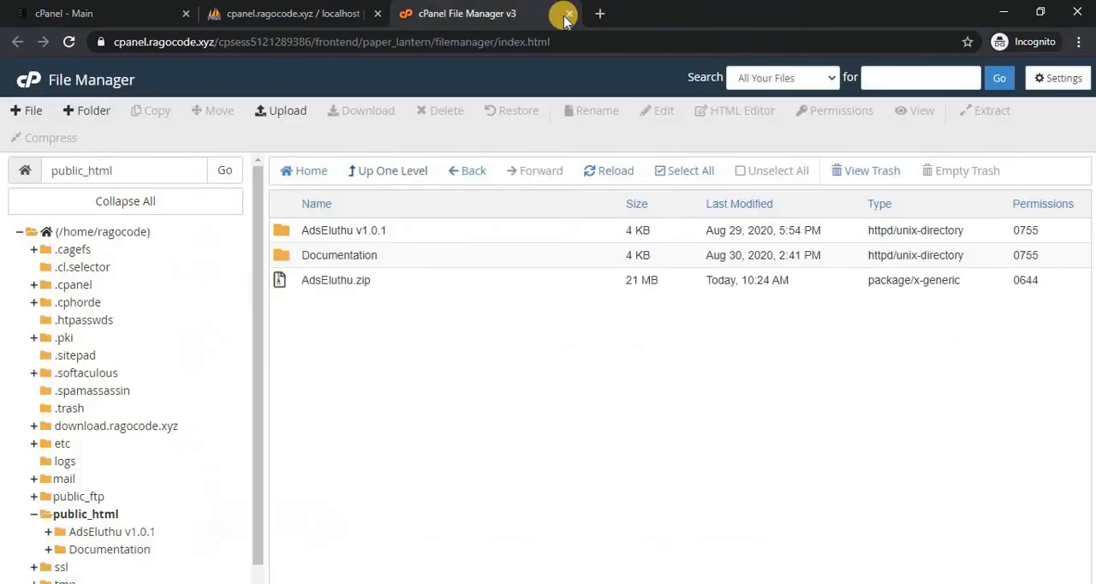
Move all files and folders from AdsEluthu v1.0.1 to /public_html/ and go back up to public_html.
double_click(417, 237)
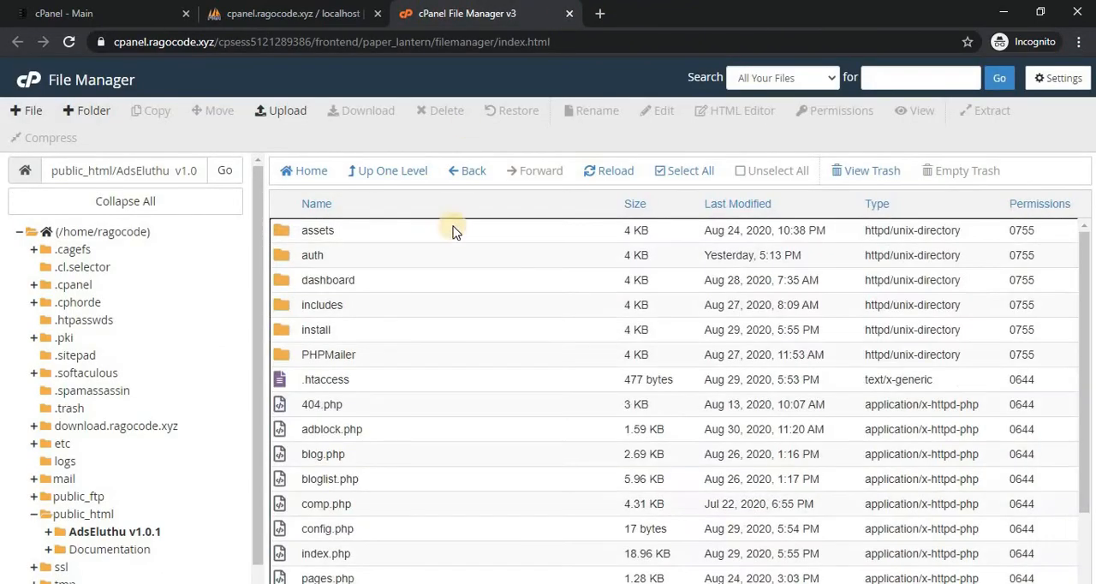
left_click(692, 174)
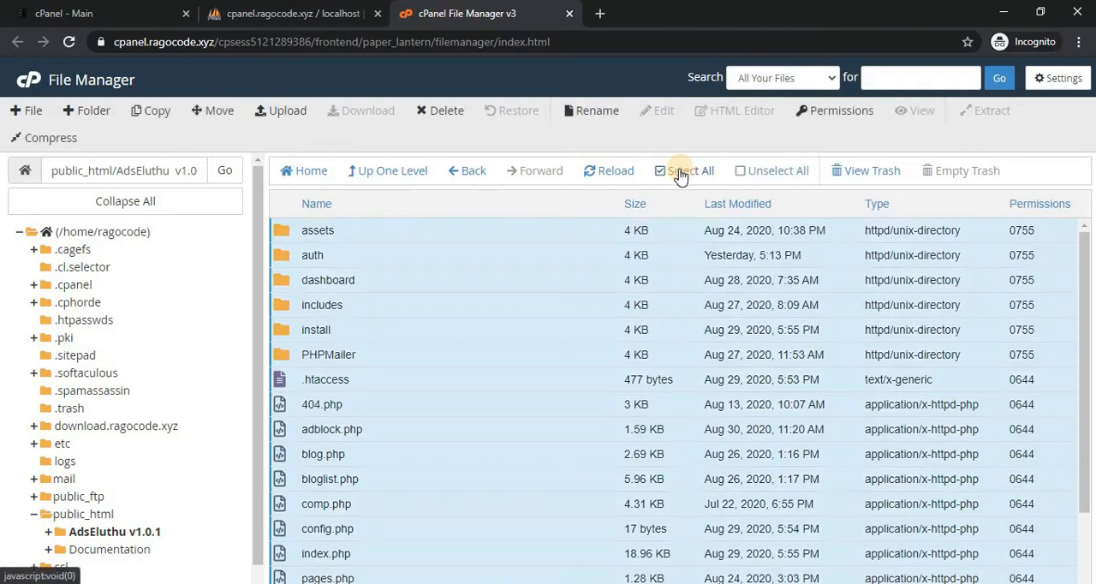
left_click(214, 116)
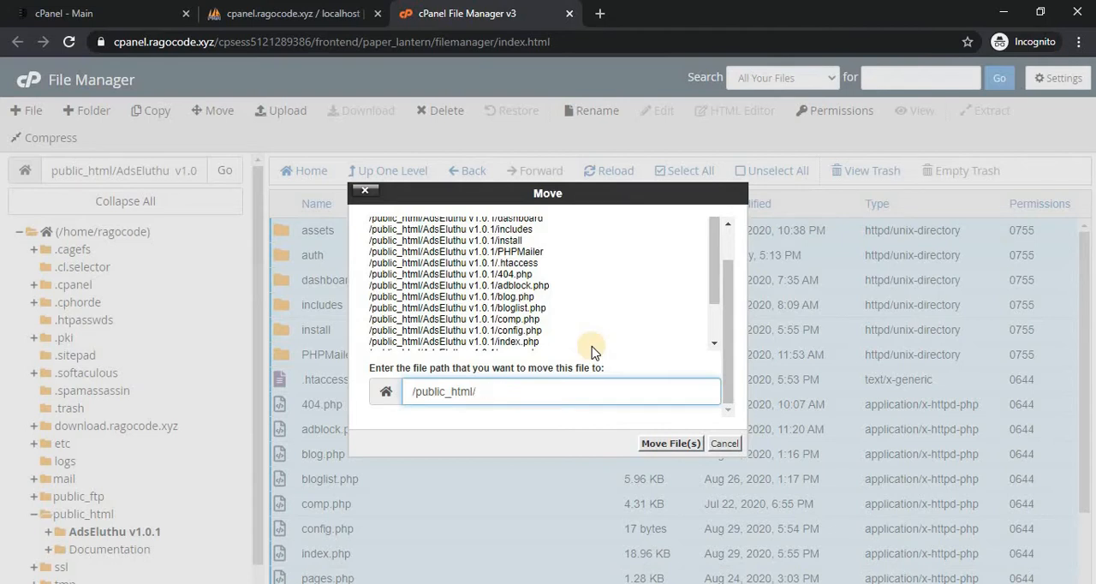
key("BackSpace")
key("Return")
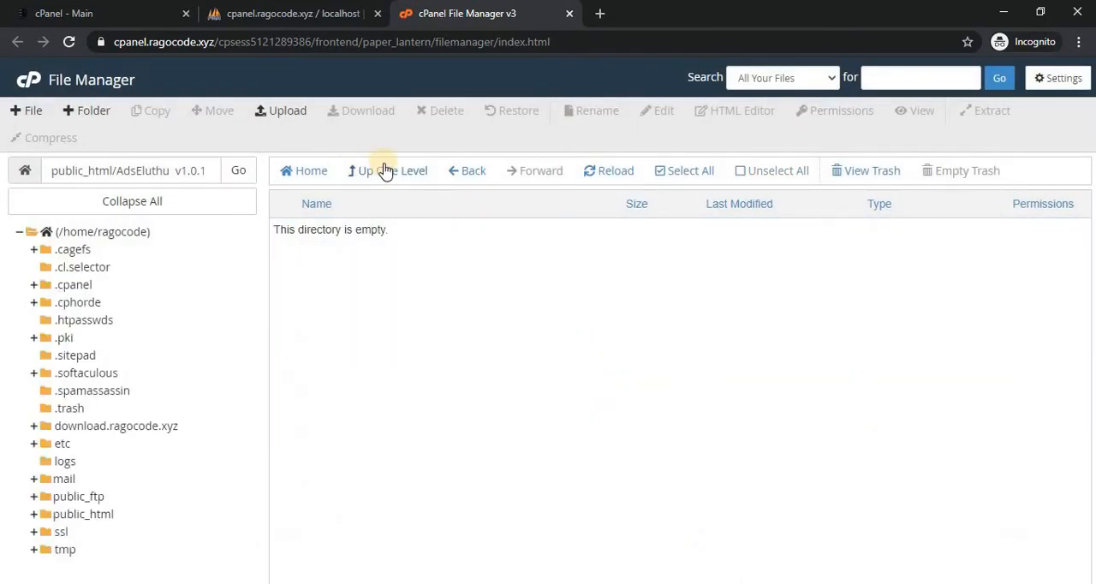
left_click(385, 171)
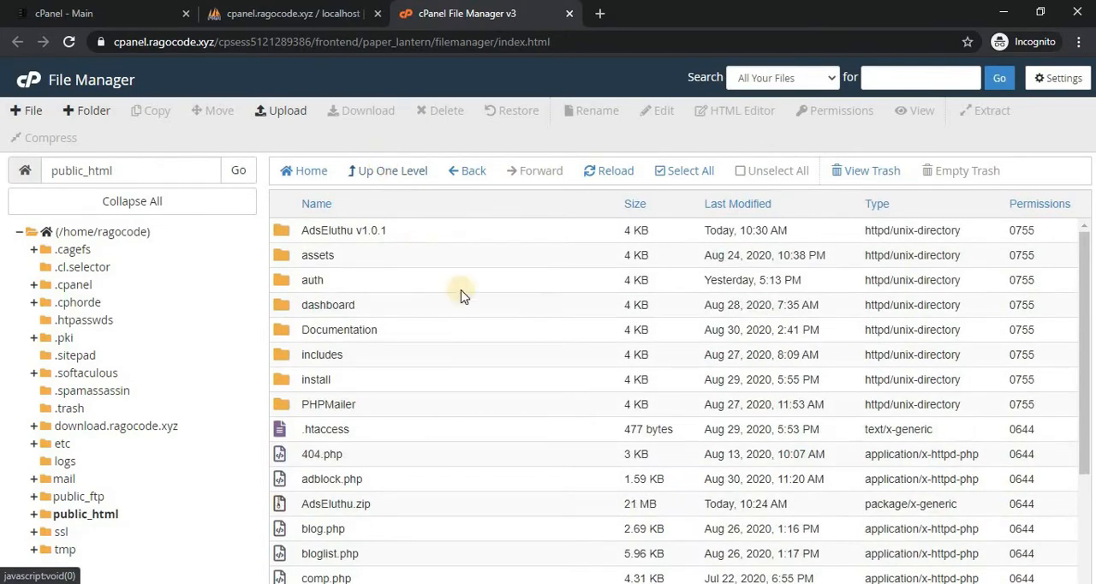
Open a new browser tab and enter the website's address.
left_click(604, 20)
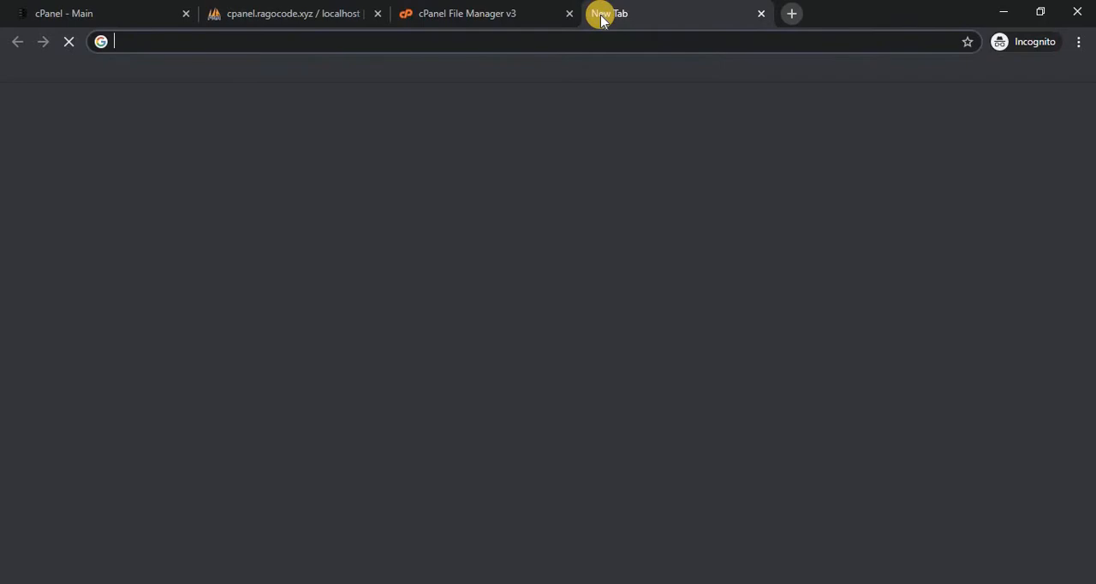
type("ragoc")
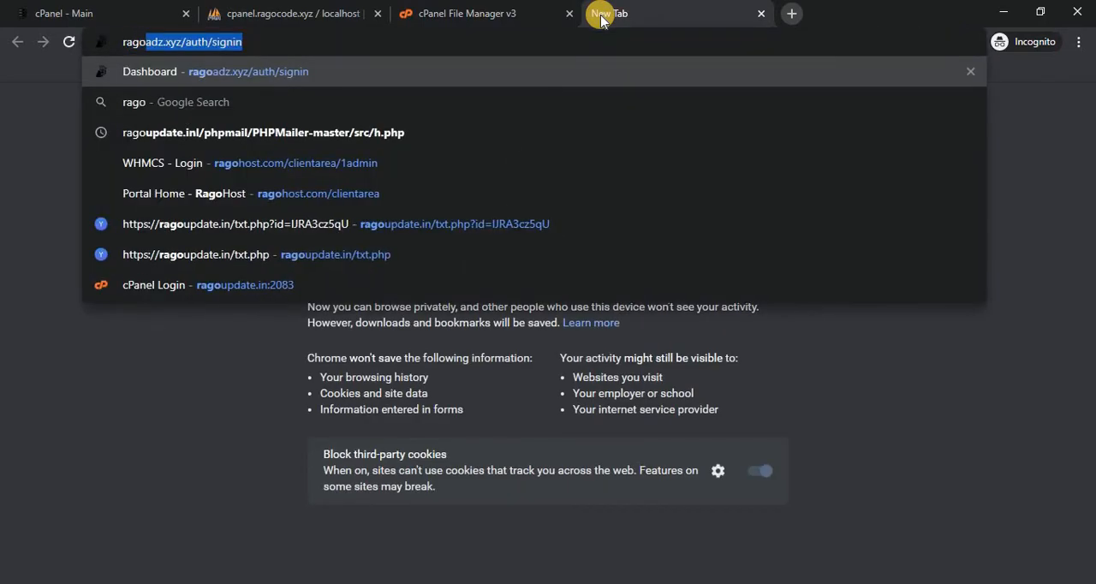
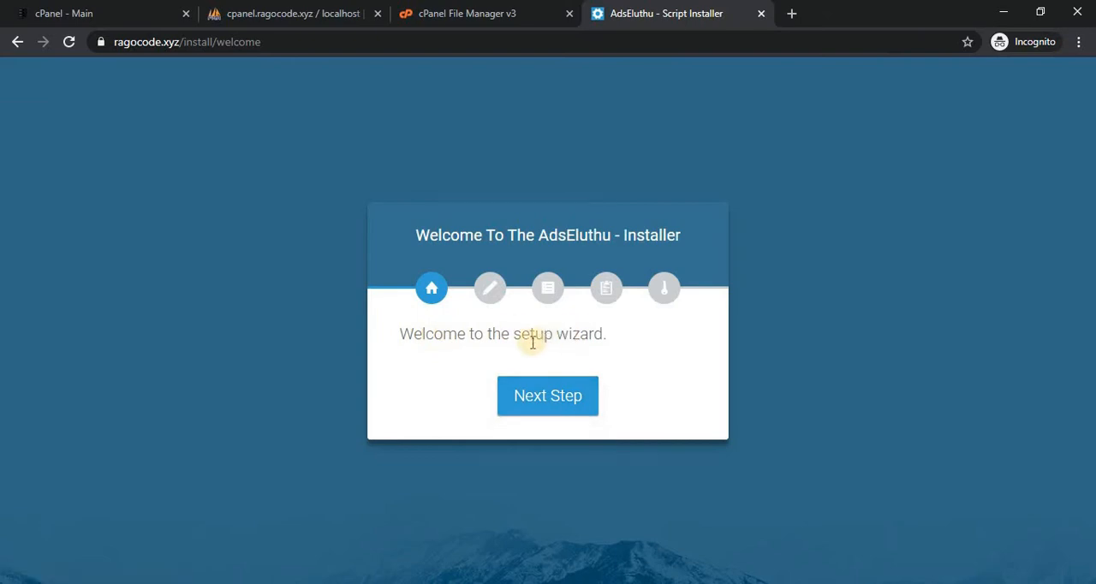
Start the AdsEluthu setup wizard and fill in its configuration settings with the database details, including the database password.
left_click(572, 400)
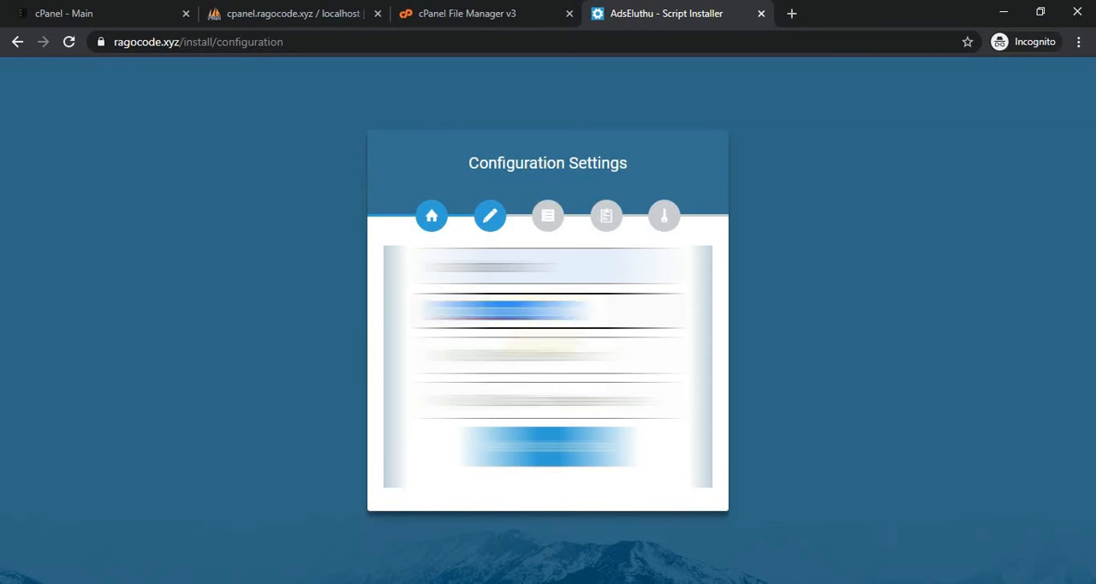
left_click(534, 402)
key("ctrl+v")
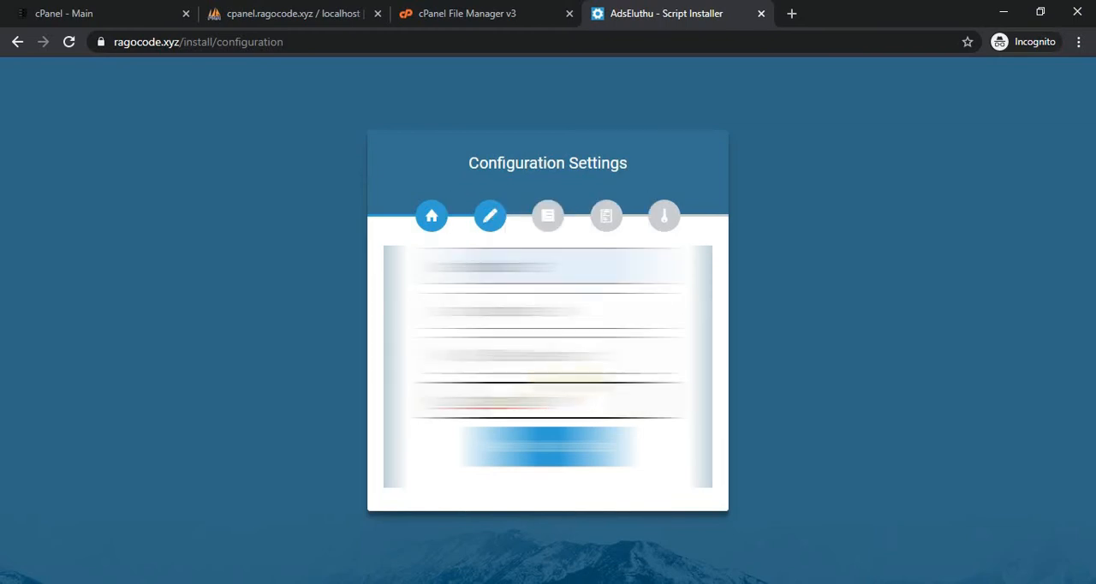
left_click(565, 357)
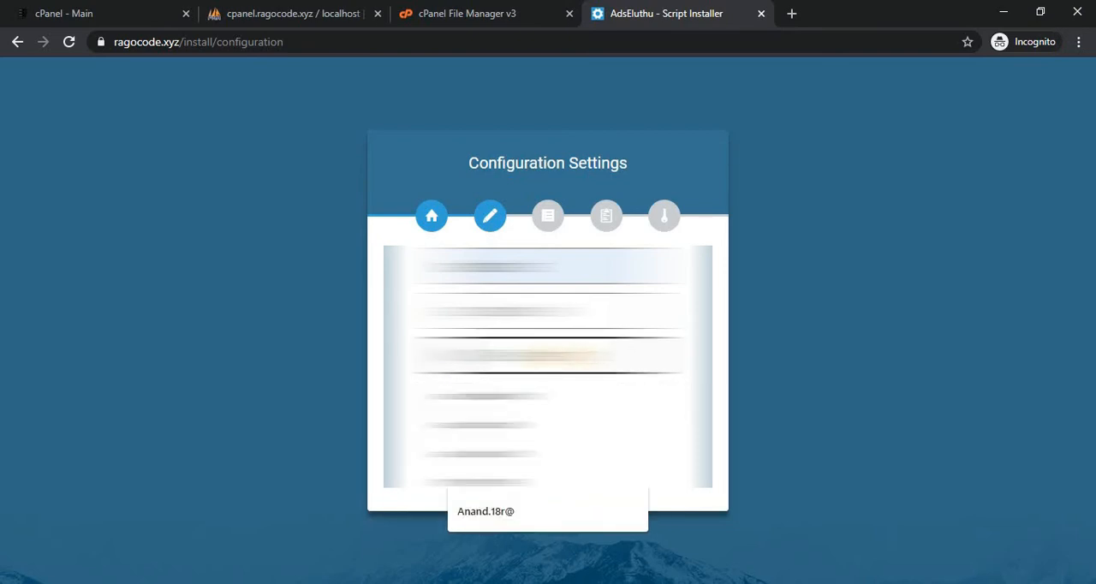
left_click(514, 511)
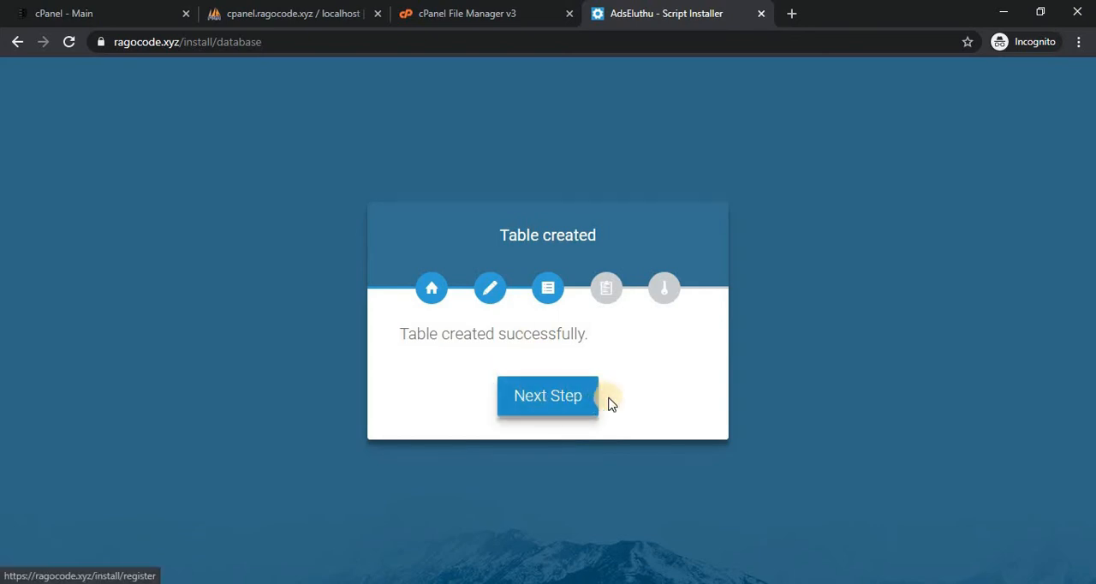
Continue to the Register stage and submit the administrator account with its e-mail address, password and password confirmation.
left_click(570, 402)
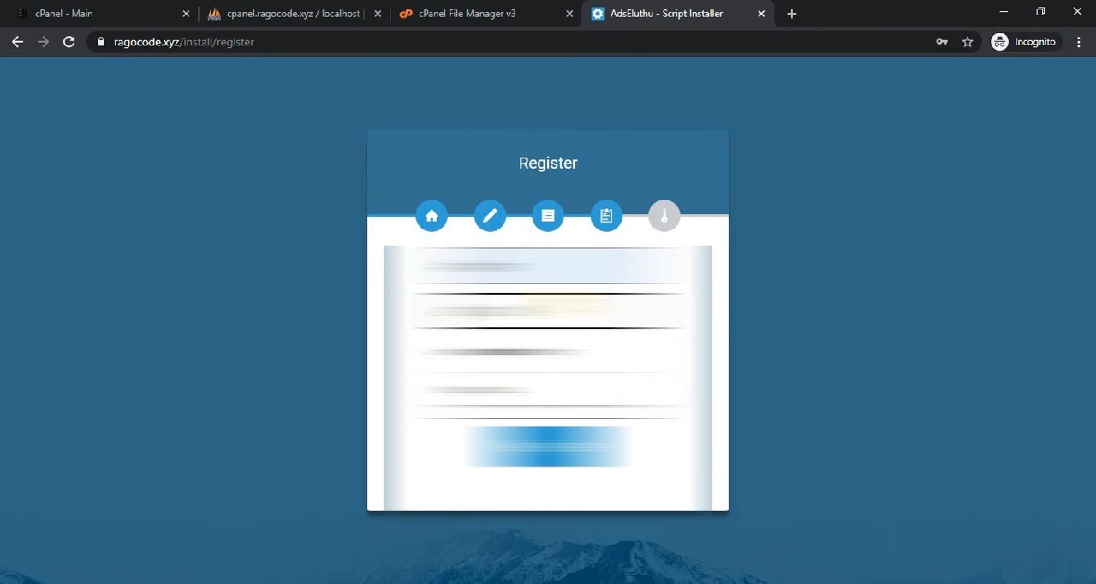
type("@")
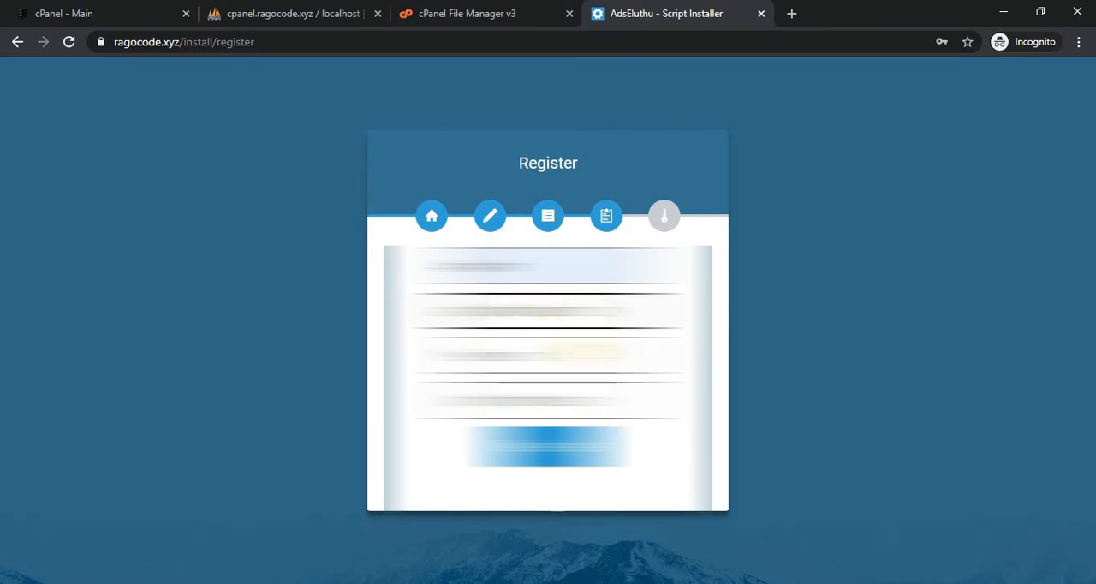
left_click(587, 352)
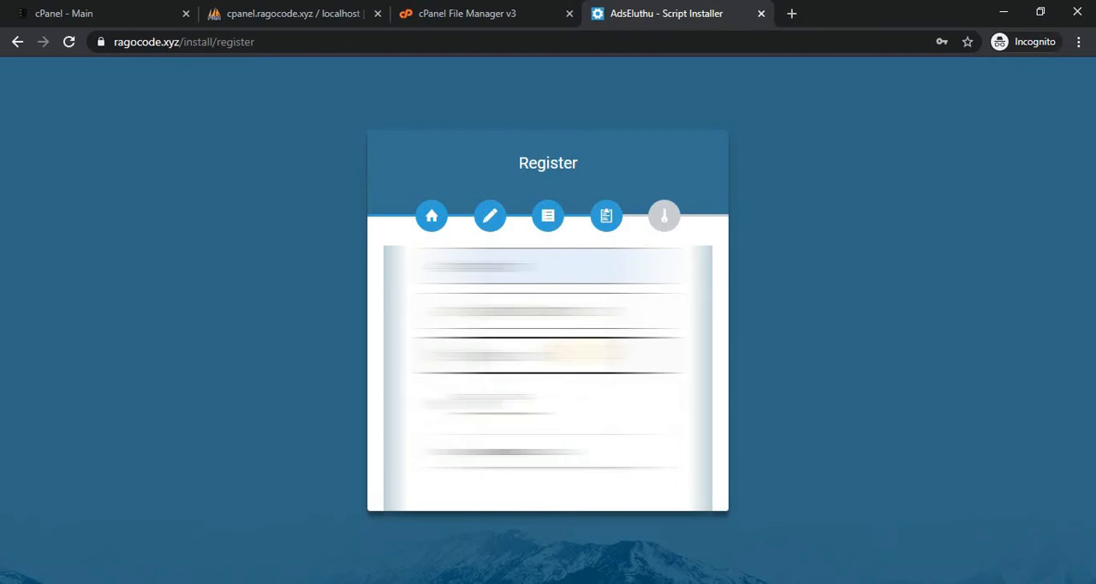
type("•")
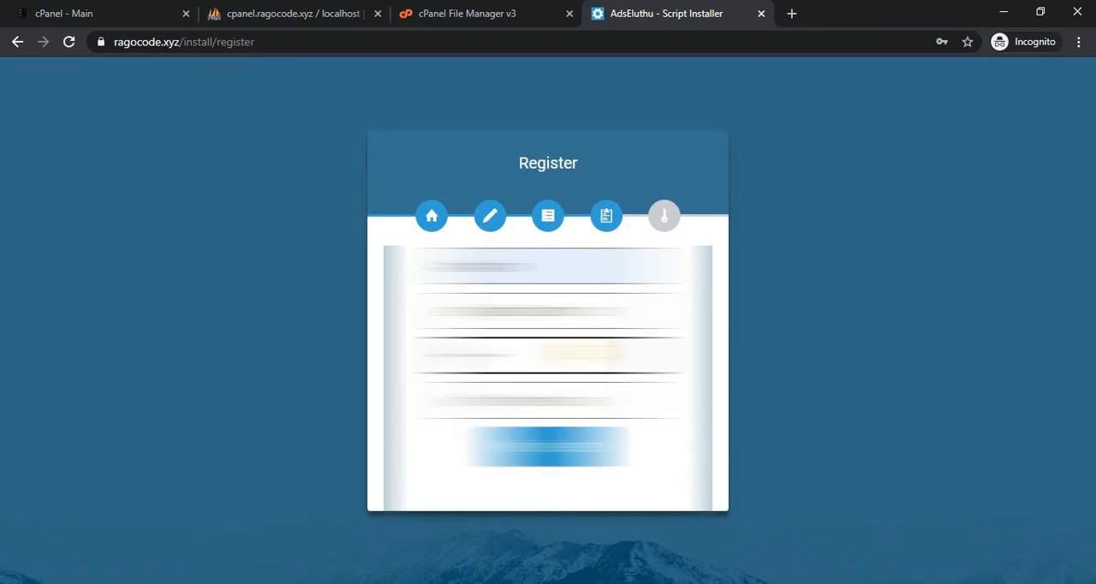
left_click(571, 391)
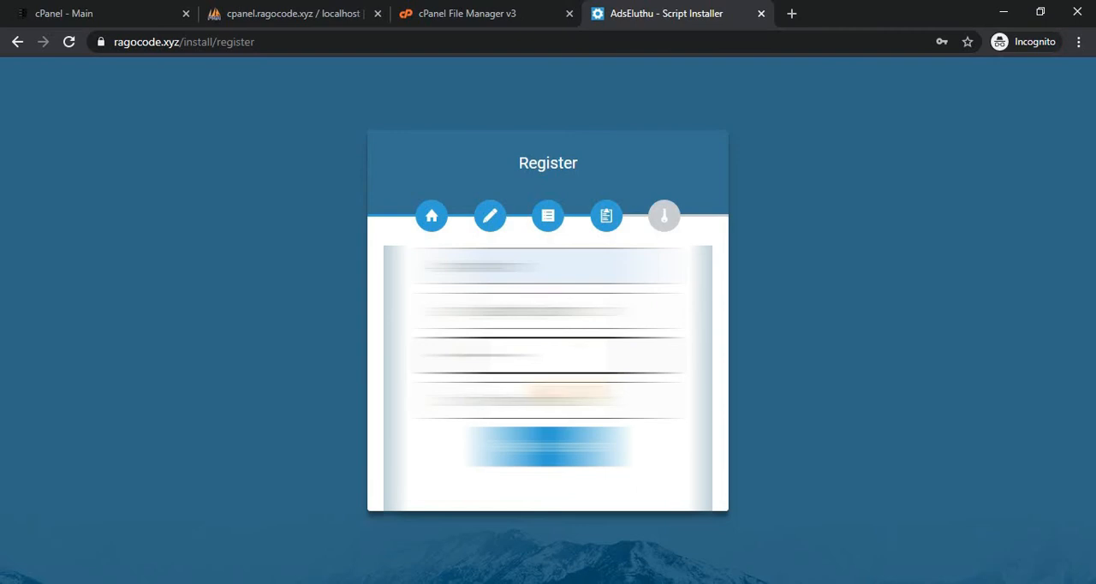
type("•")
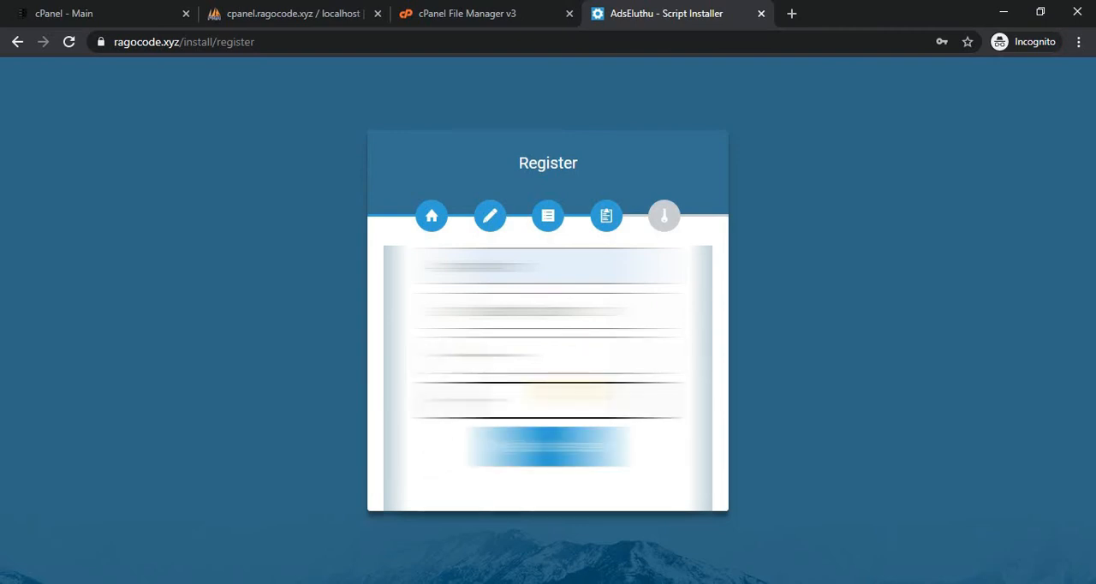
key("BackSpace")
key("BackSpace")
key("BackSpace")
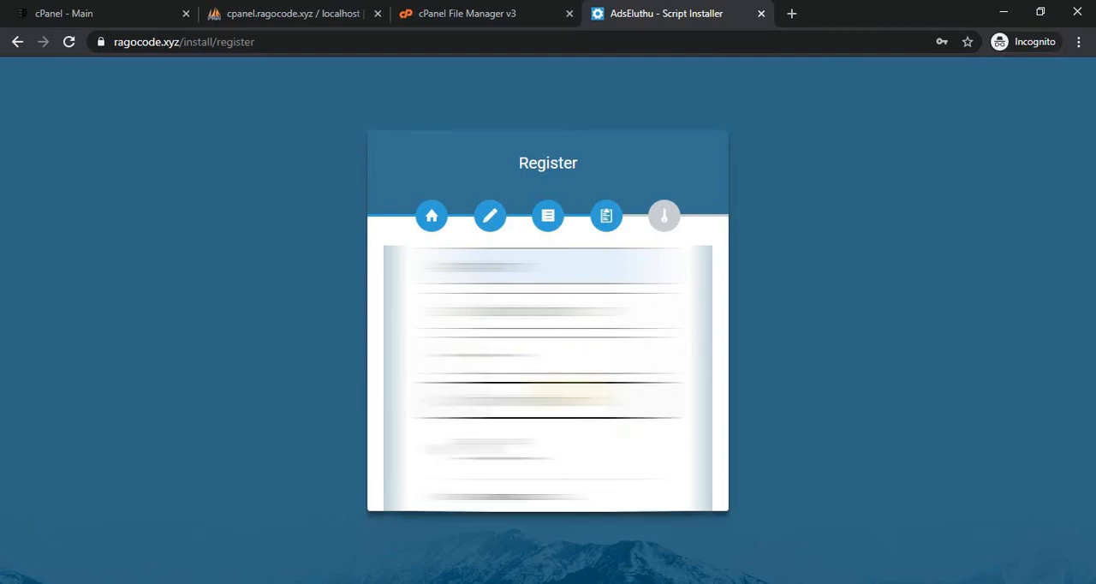
type("•")
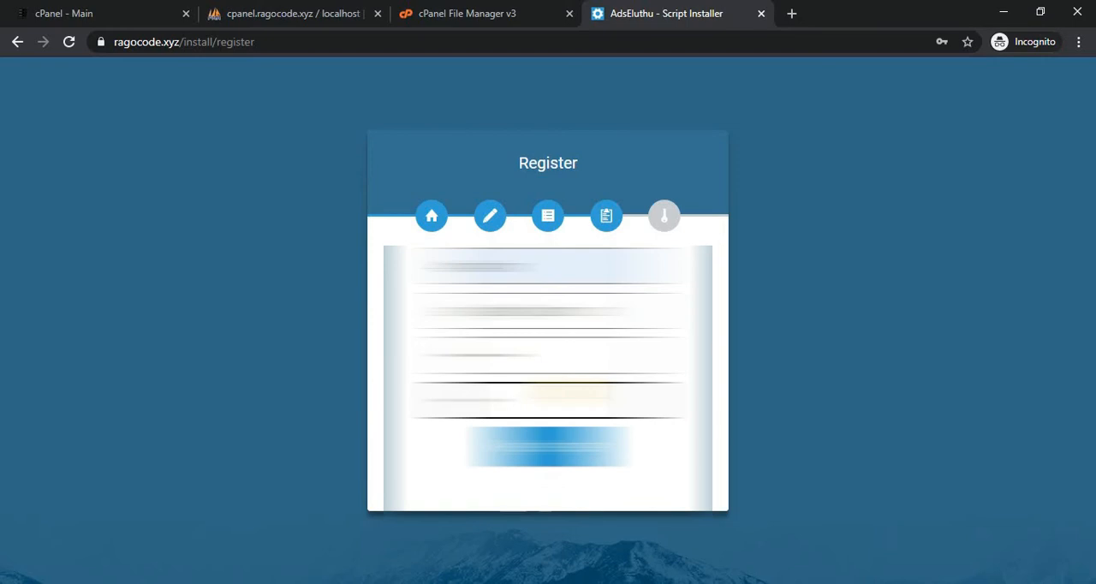
key("Return")
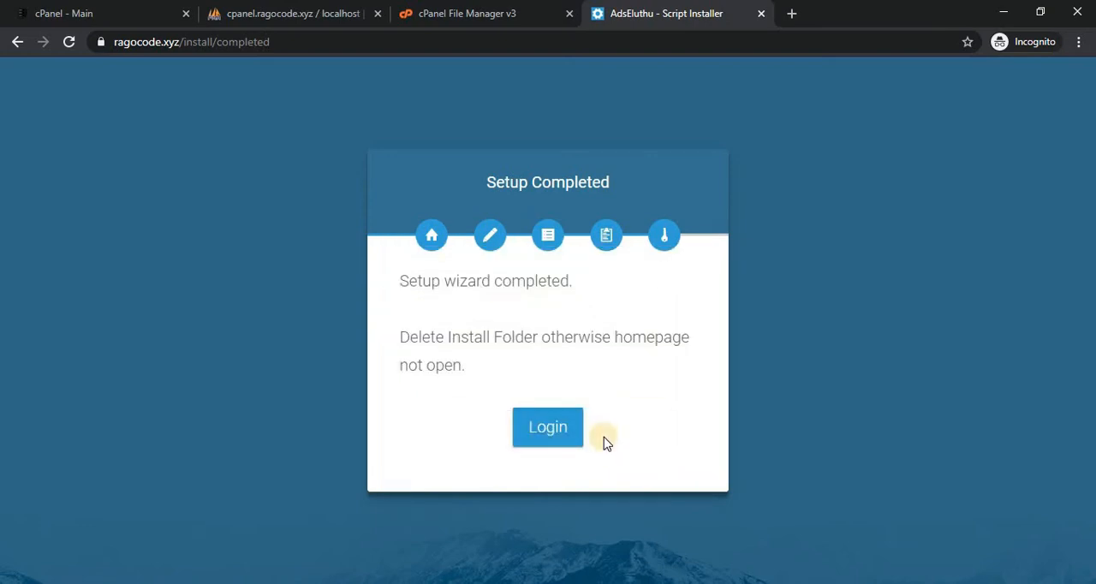
Proceed from the completed setup wizard to the site's login page.
left_click(553, 440)
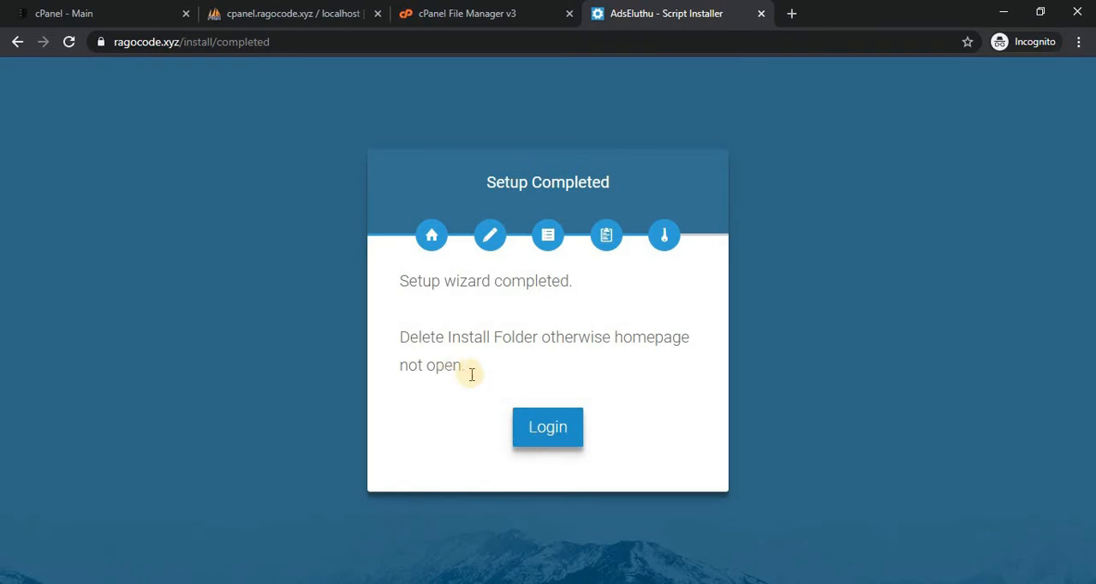
left_click(546, 437)
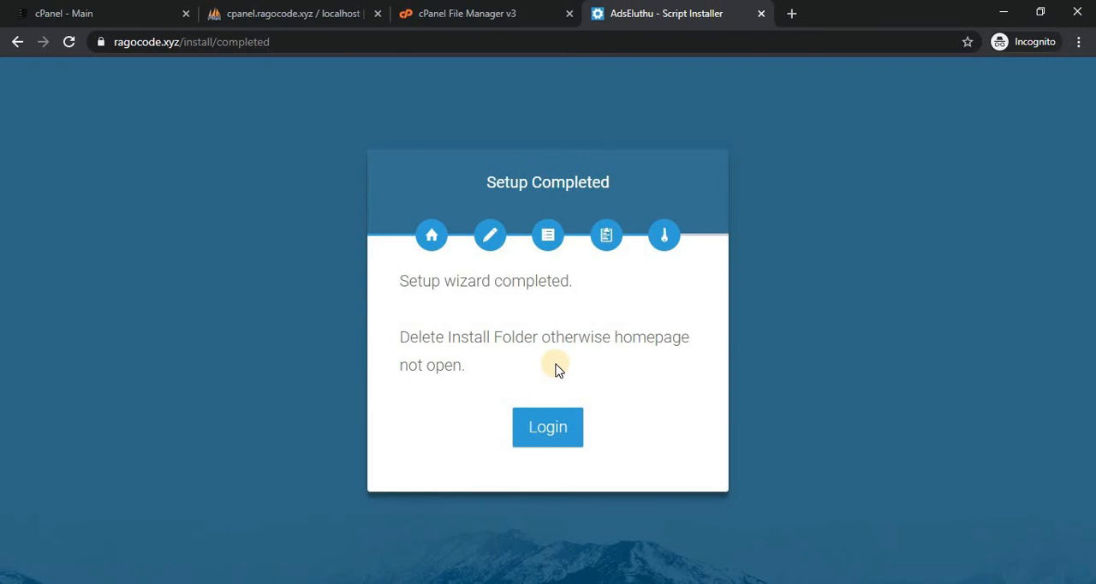
left_click(443, 12)
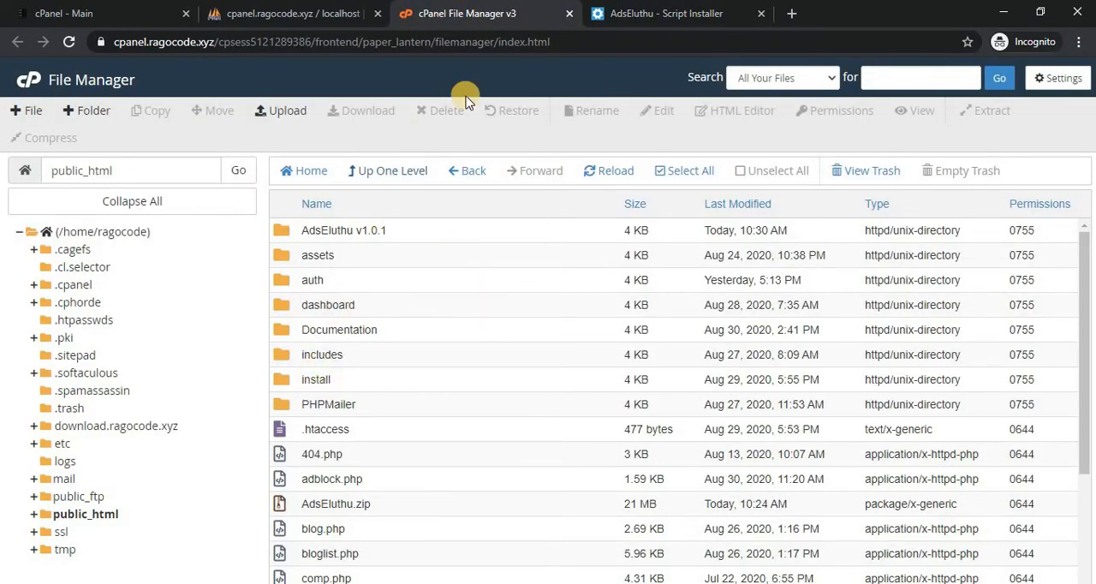
left_click(672, 13)
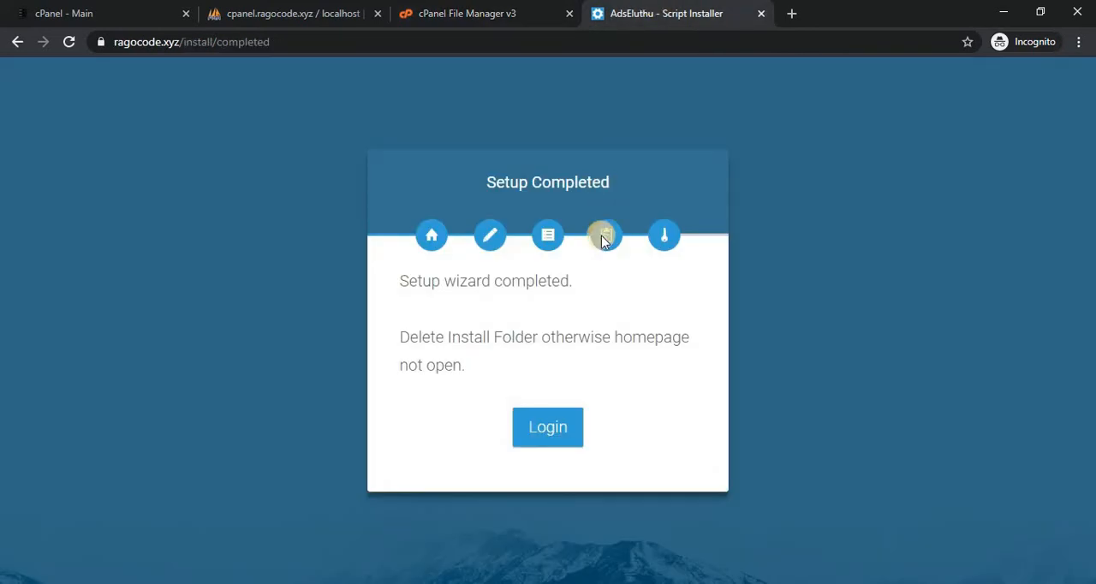
left_click(555, 430)
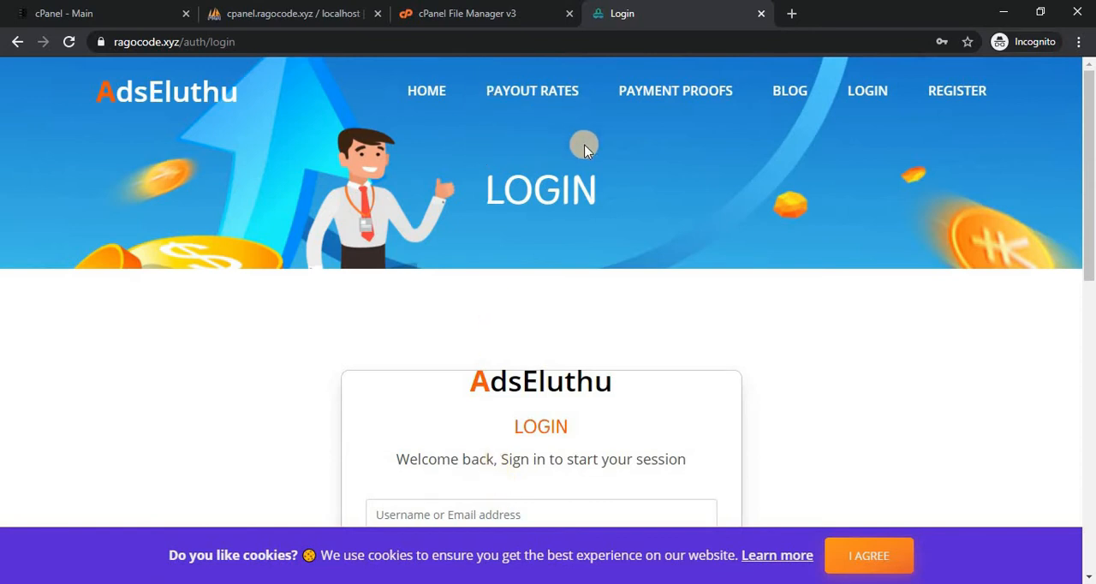
Permanently delete the install folder from public_html in File Manager, skipping the trash.
left_click(452, 10)
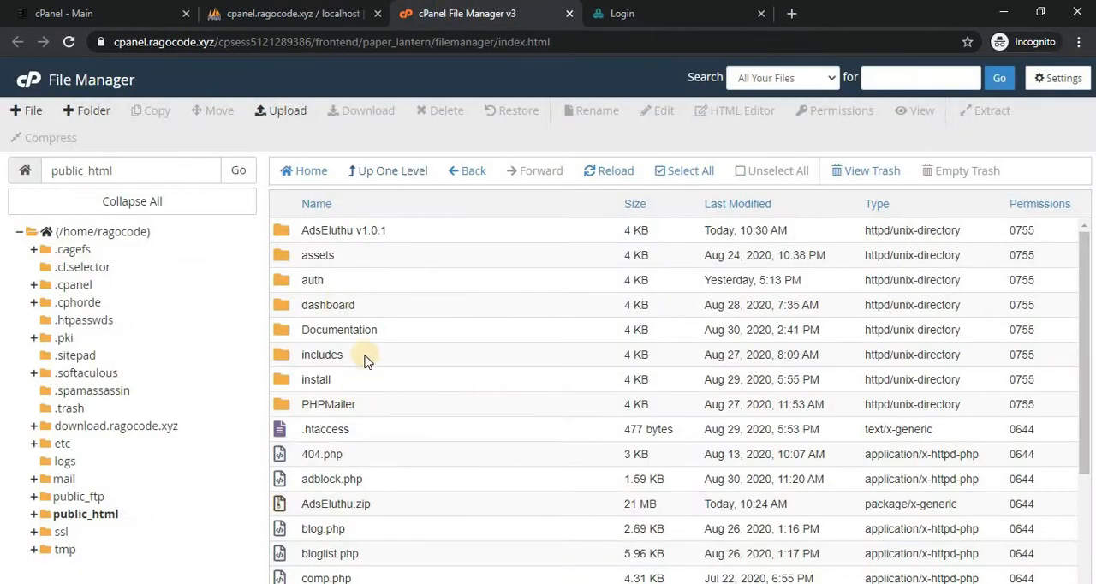
left_click(358, 379)
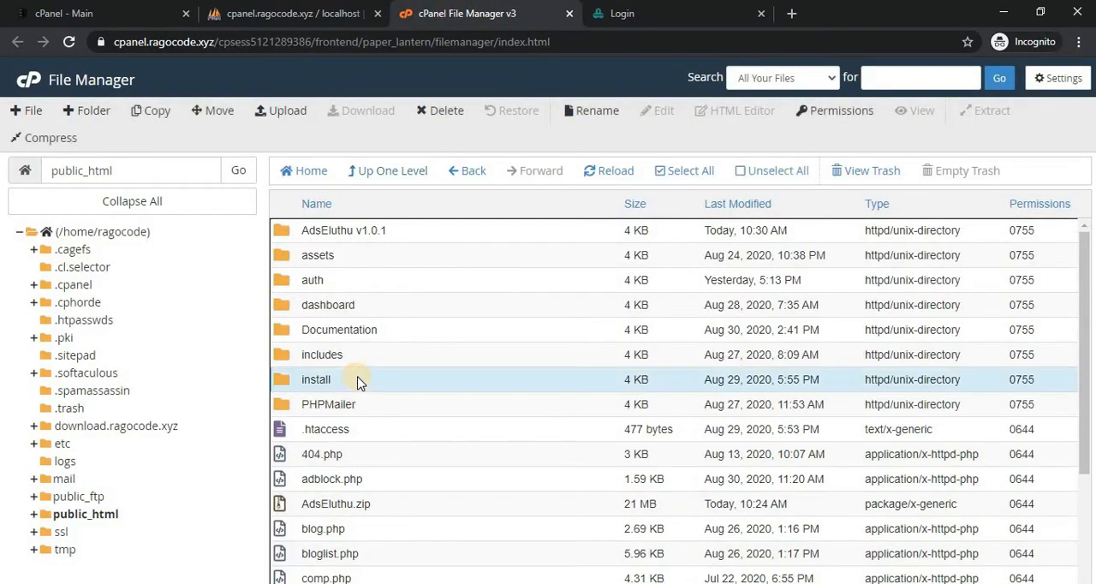
left_click(447, 112)
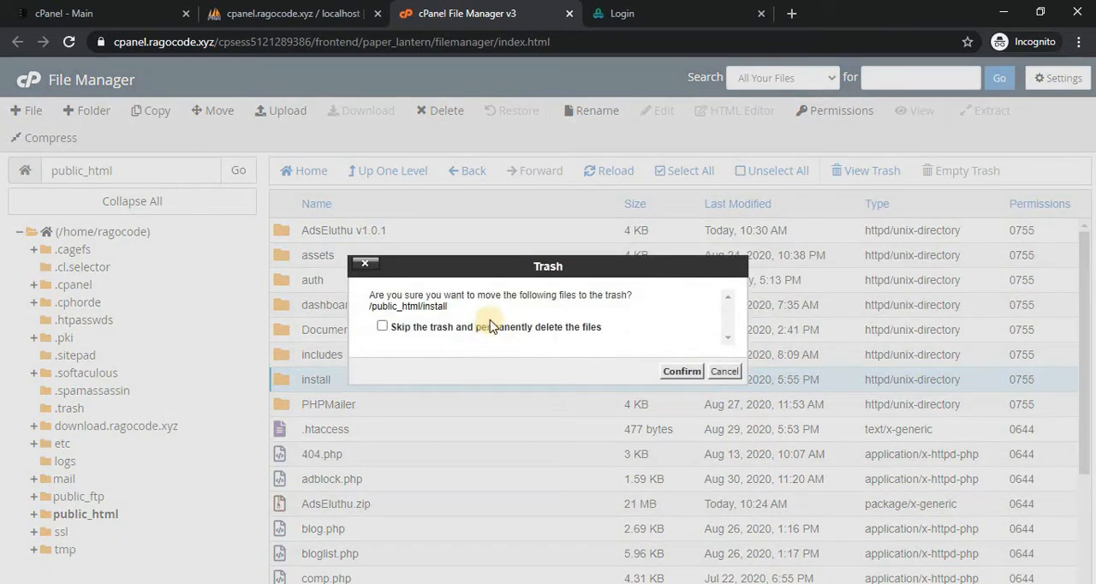
left_click(539, 326)
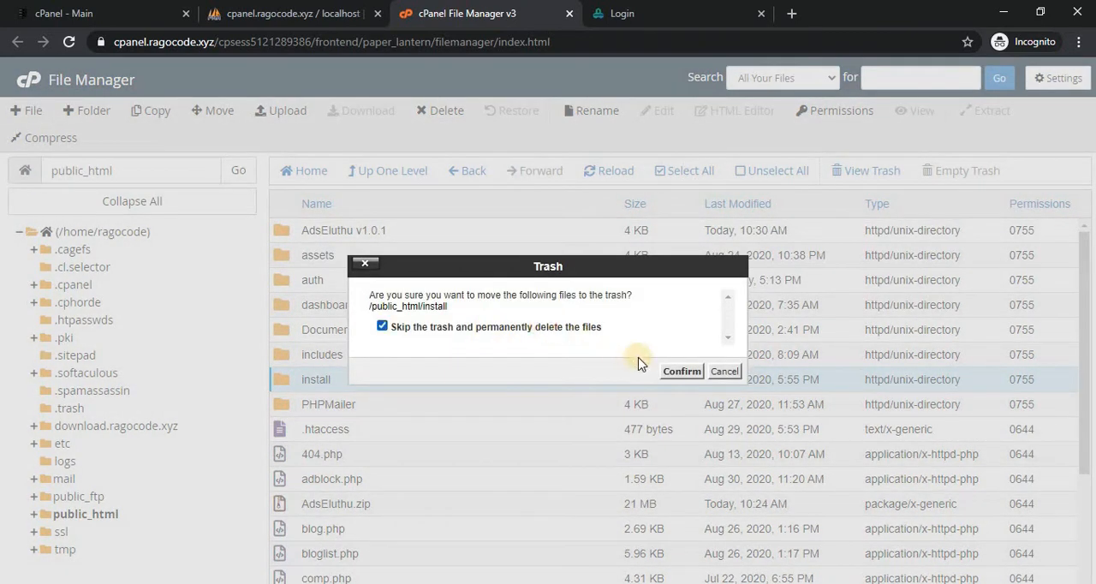
left_click(681, 371)
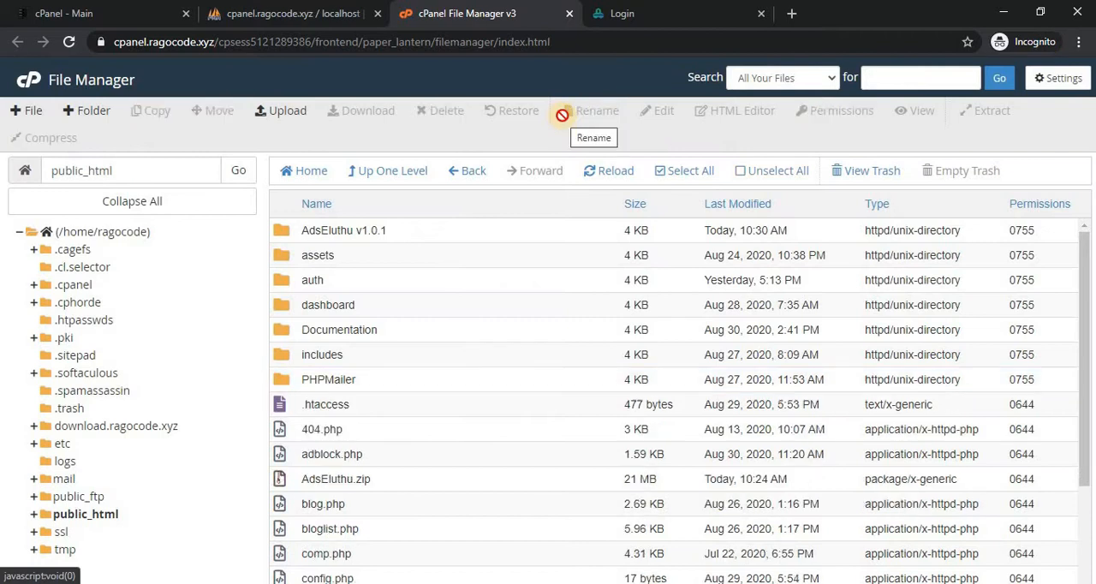
Return to the AdsEluthu login page and log in as Admin with the account password.
left_click(640, 13)
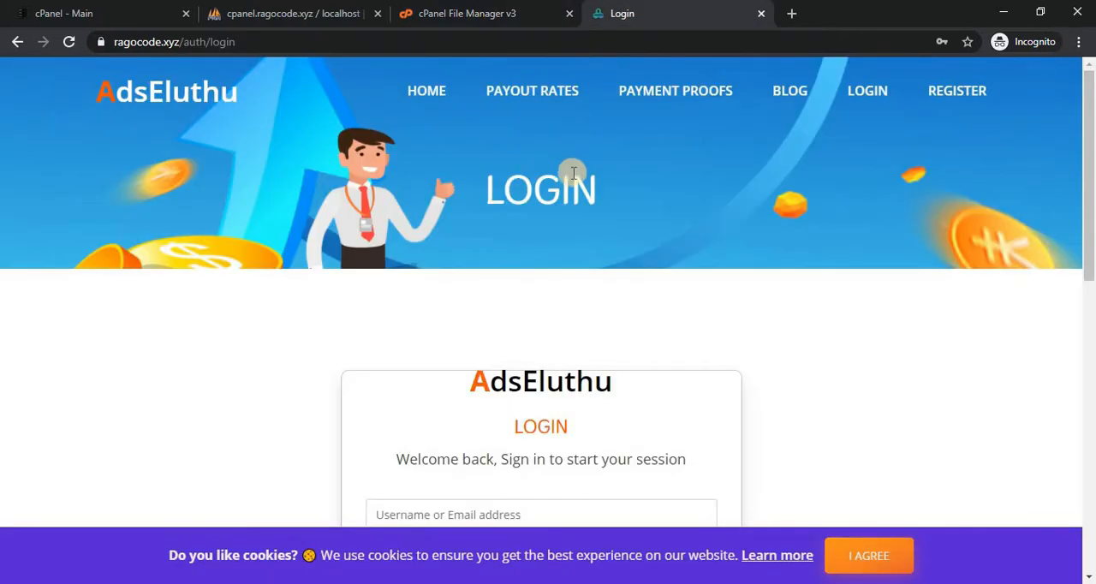
scroll(781, 270, "down", 3)
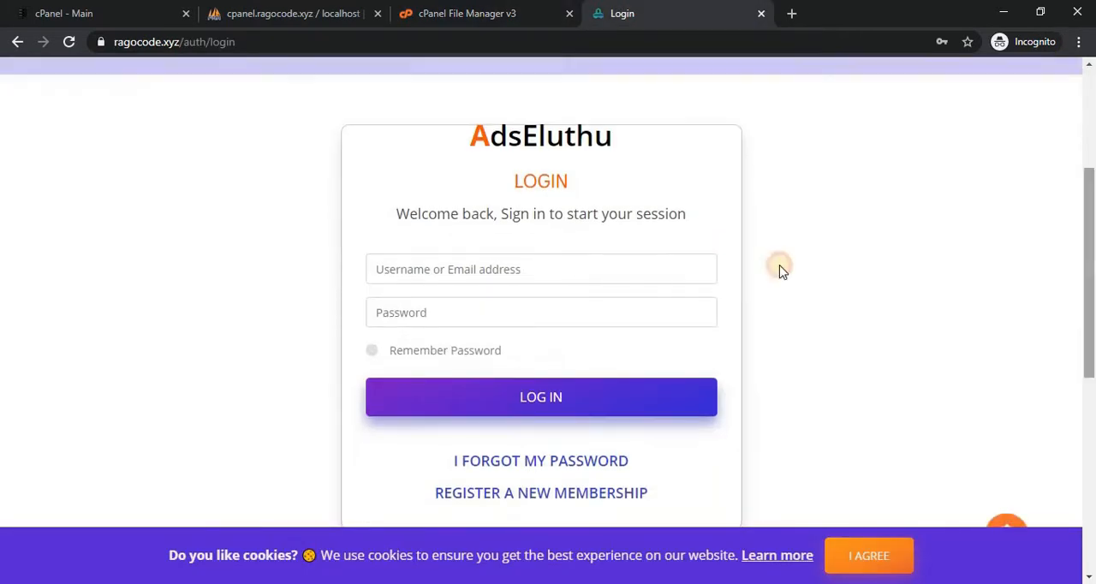
left_click(583, 262)
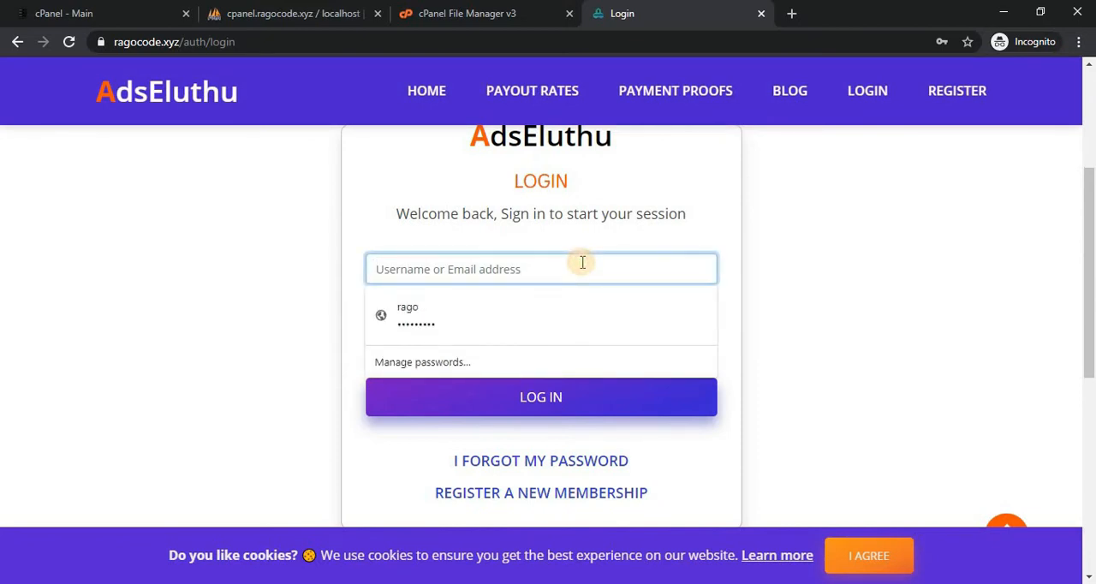
type("ad")
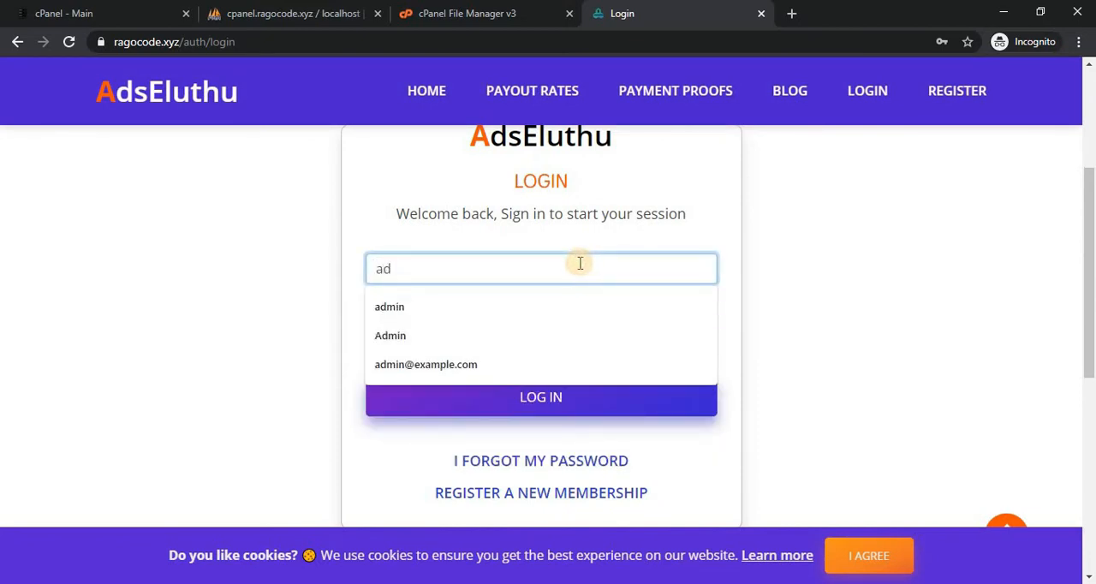
left_click(410, 338)
left_click(442, 315)
type("a")
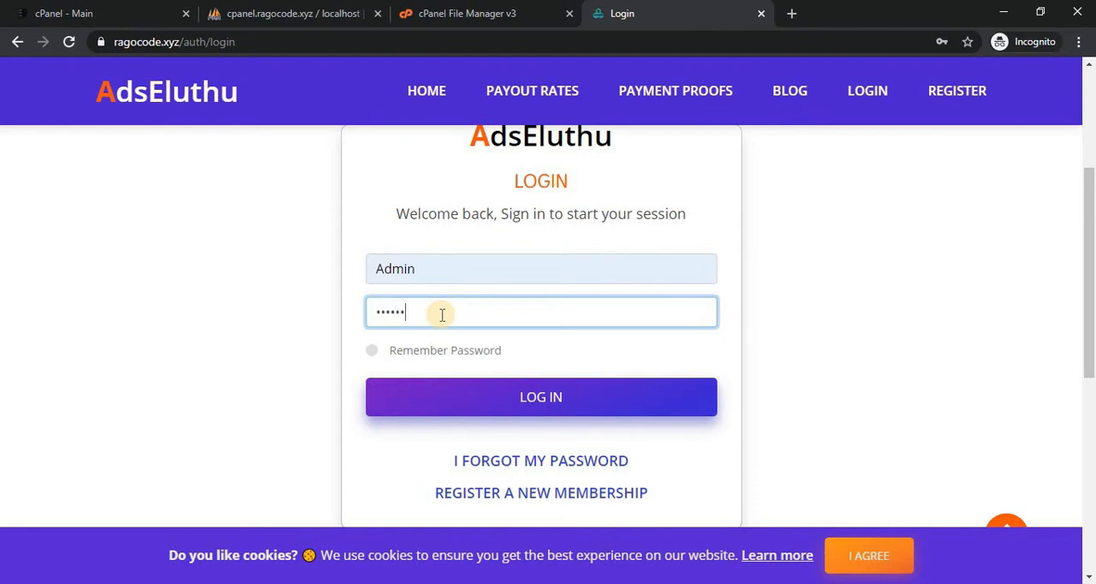
type("1")
left_click(447, 387)
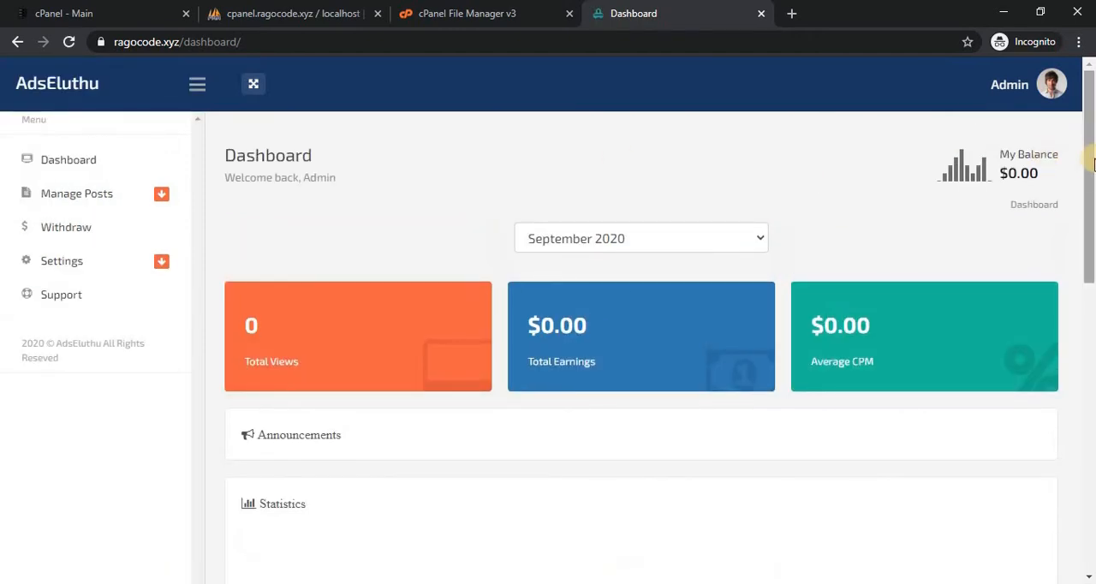
Open the Admin Panel from the Admin account's profile options.
left_click_drag(1092, 171, 1085, 94)
left_click(1053, 87)
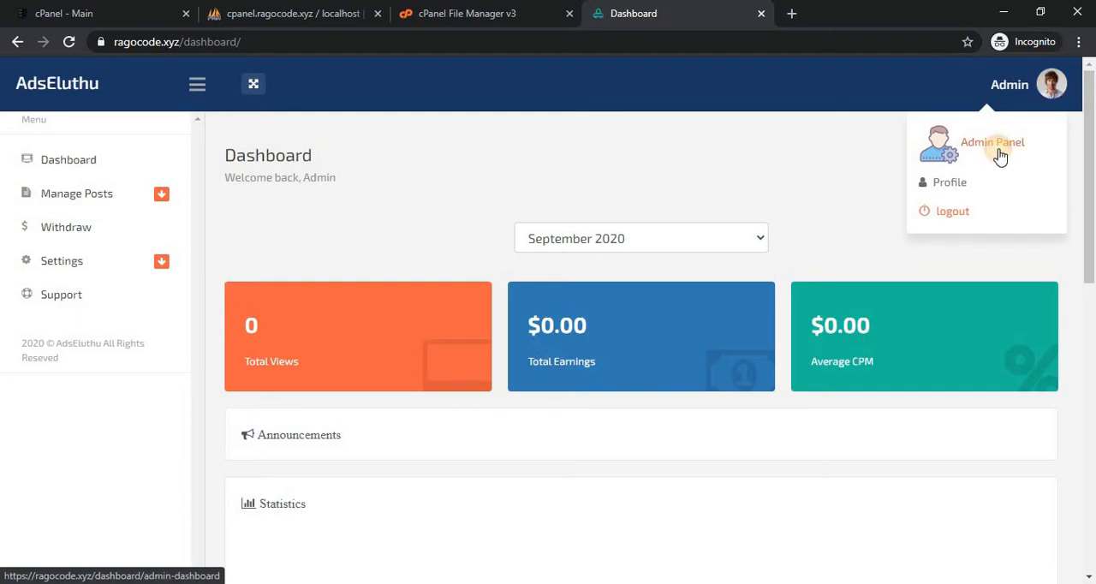
left_click(993, 143)
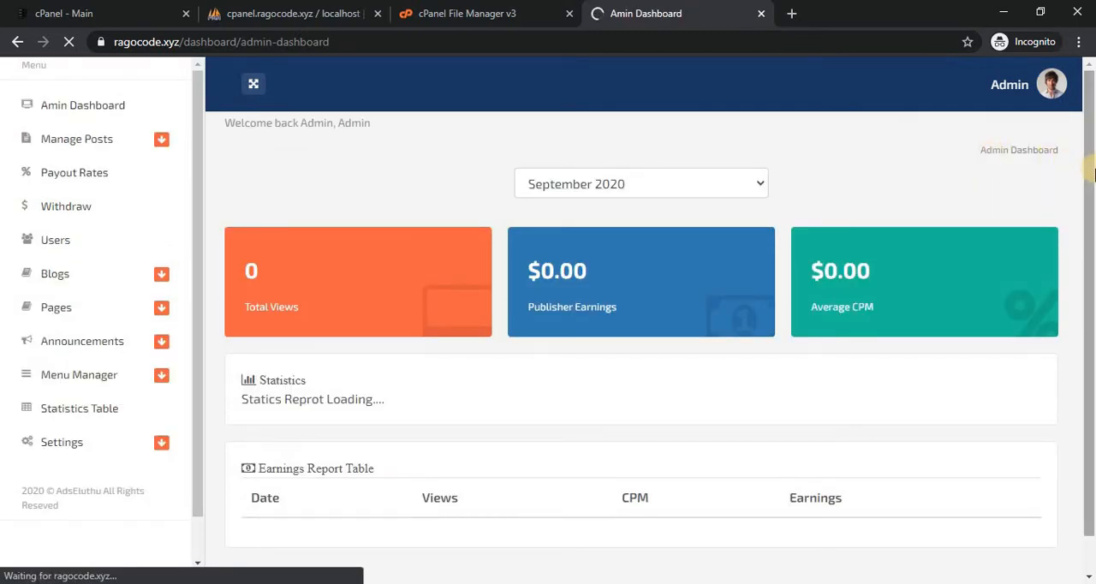
Open the general site settings page from the Settings group of the admin dashboard.
left_click_drag(1095, 174, 1014, 184)
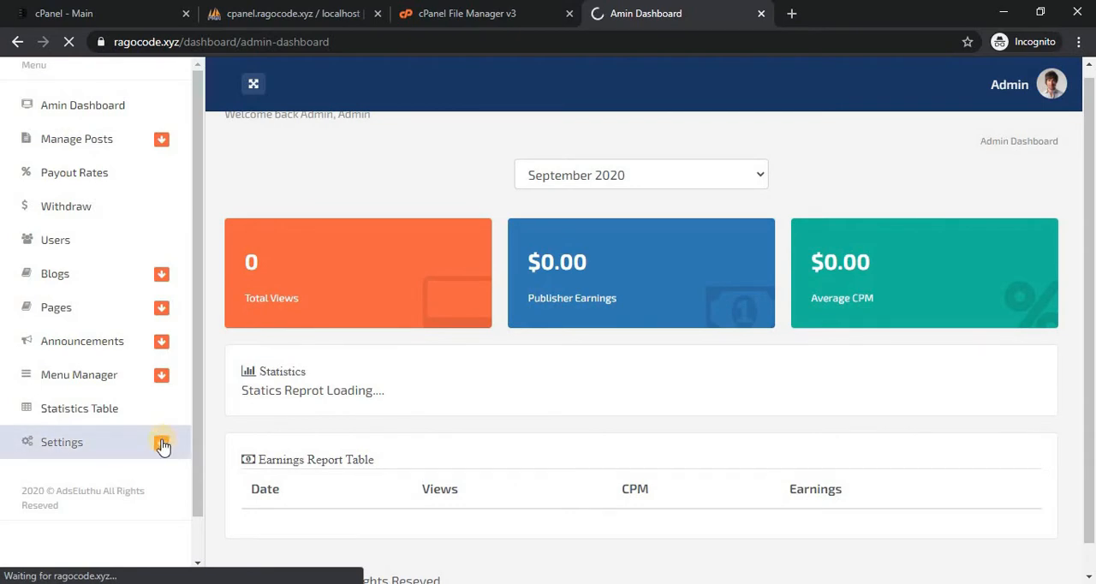
scroll(176, 445, "up", 1)
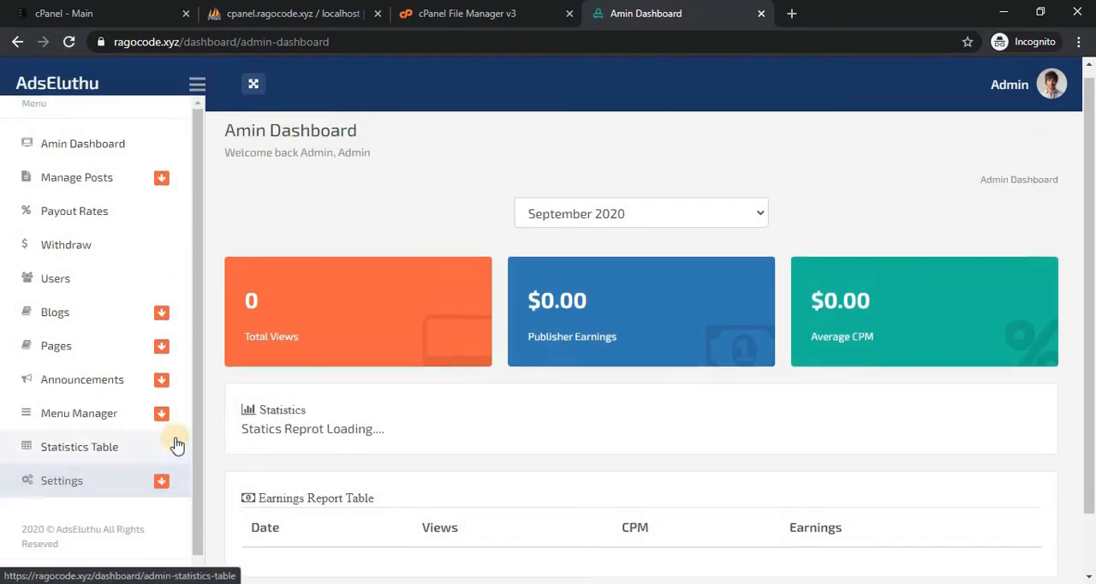
left_click(156, 501)
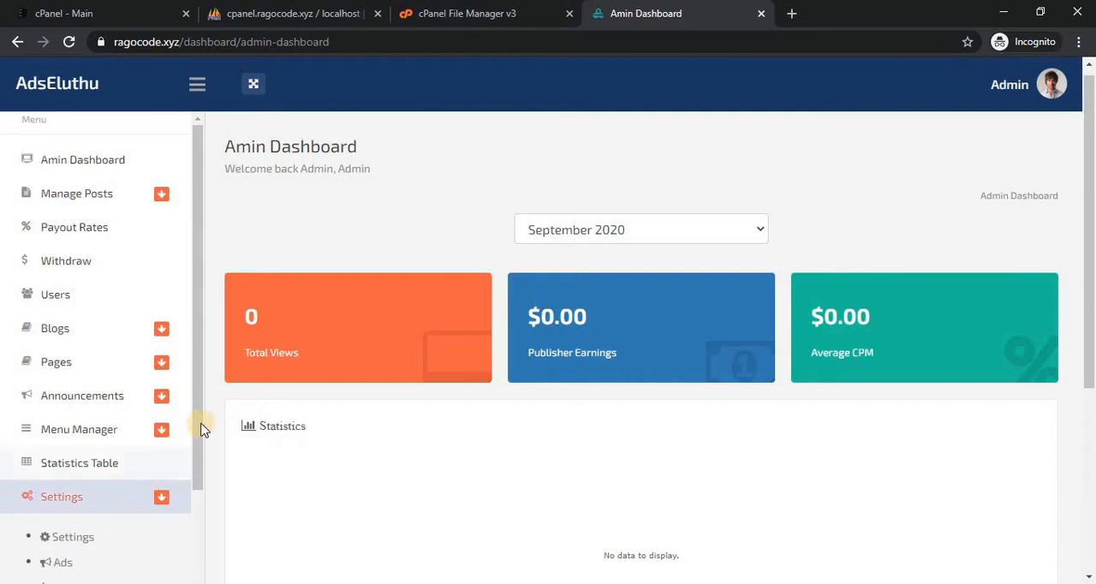
left_click_drag(199, 428, 197, 508)
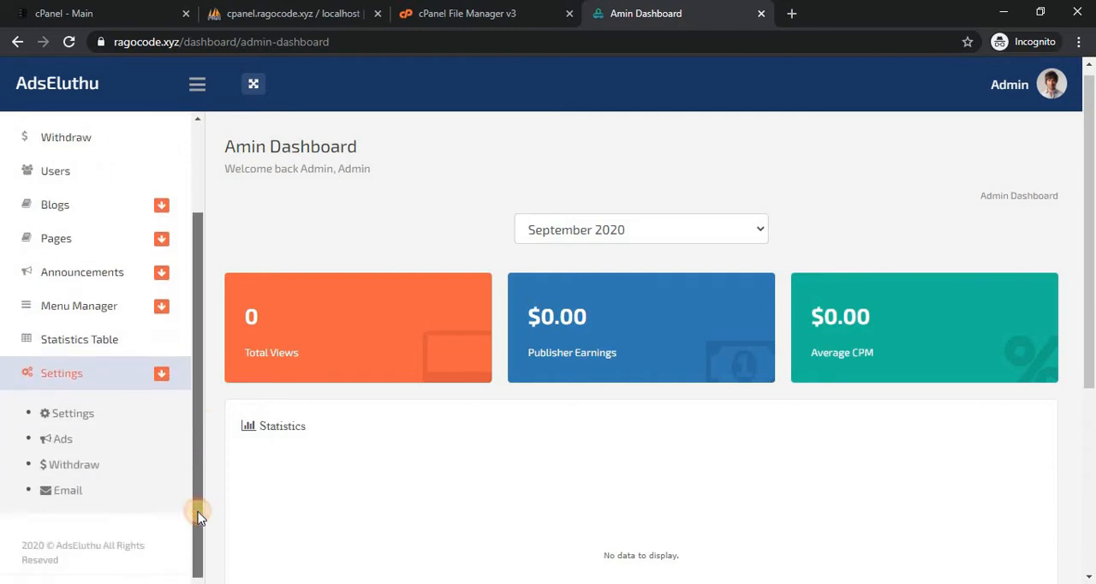
left_click(90, 421)
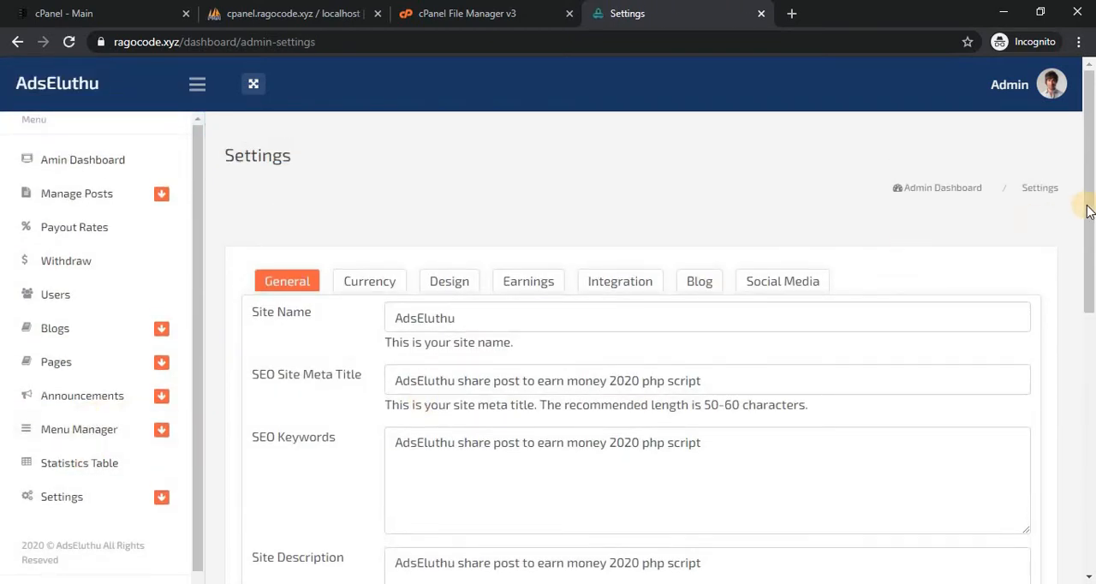
Review the General site settings from Site Name to Maintenance Message, including the available choices for Close Registration and Maintenance Mode.
scroll(1082, 237, "down", 1)
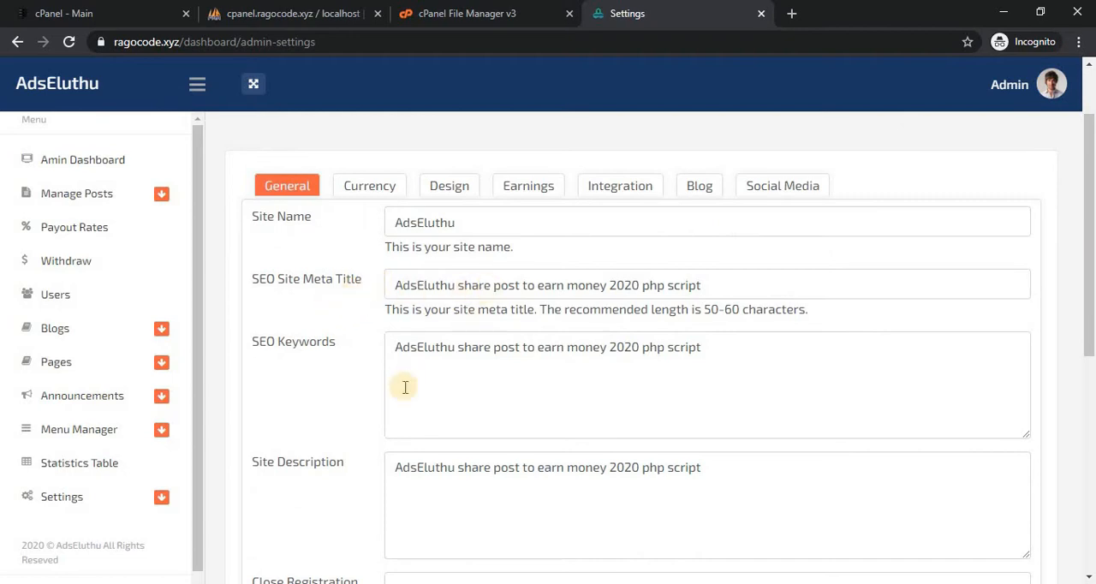
mouse_move(1092, 253)
left_mouse_down()
mouse_move(1085, 330)
mouse_move(1087, 250)
left_mouse_up()
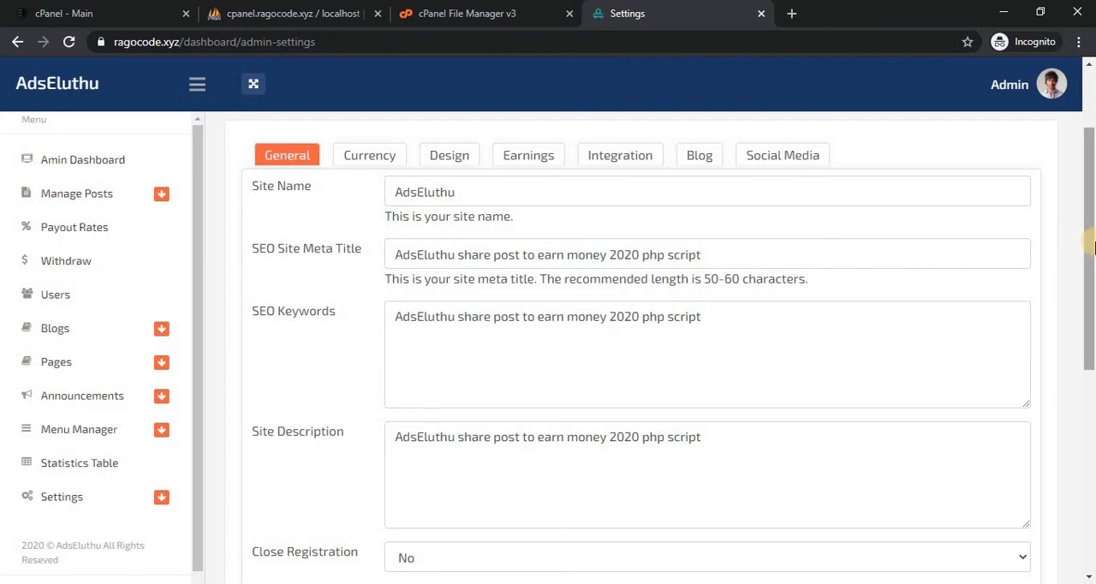
mouse_move(1093, 247)
left_mouse_down()
mouse_move(1094, 279)
mouse_move(1093, 238)
left_mouse_up()
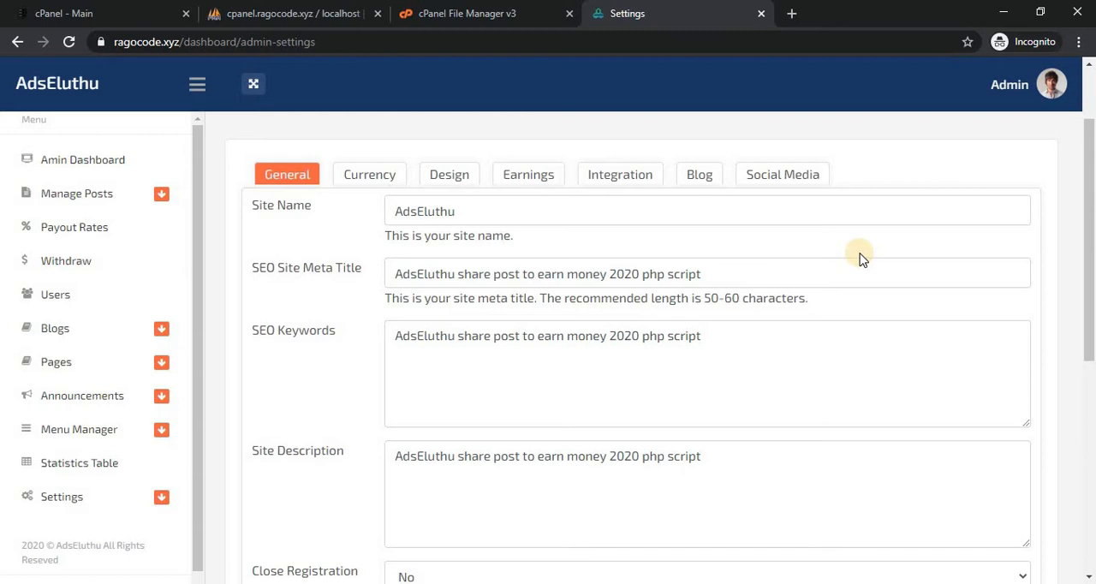
left_click_drag(1092, 219, 1093, 334)
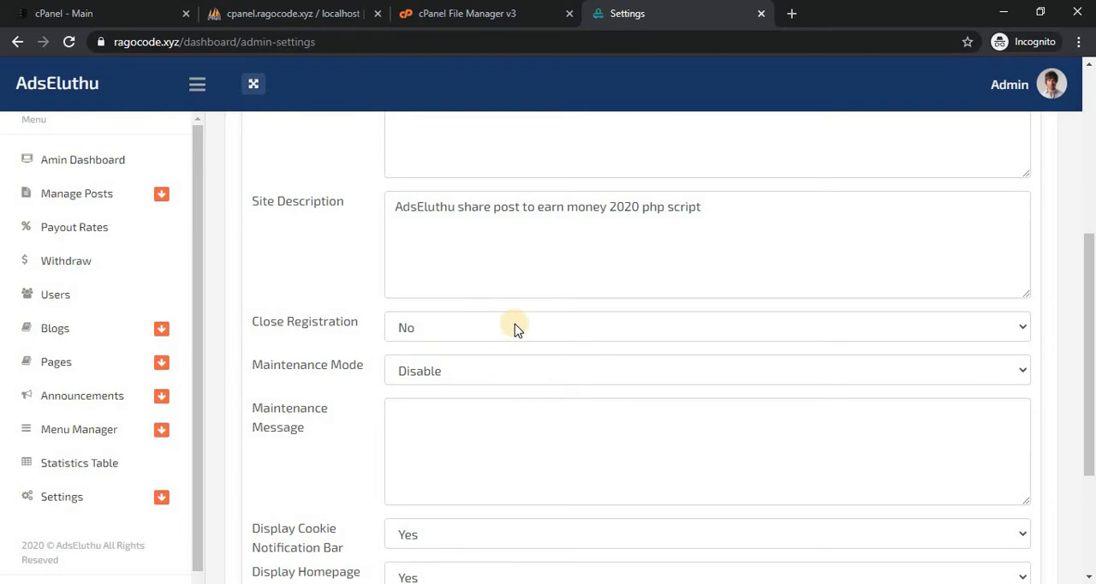
left_click(652, 326)
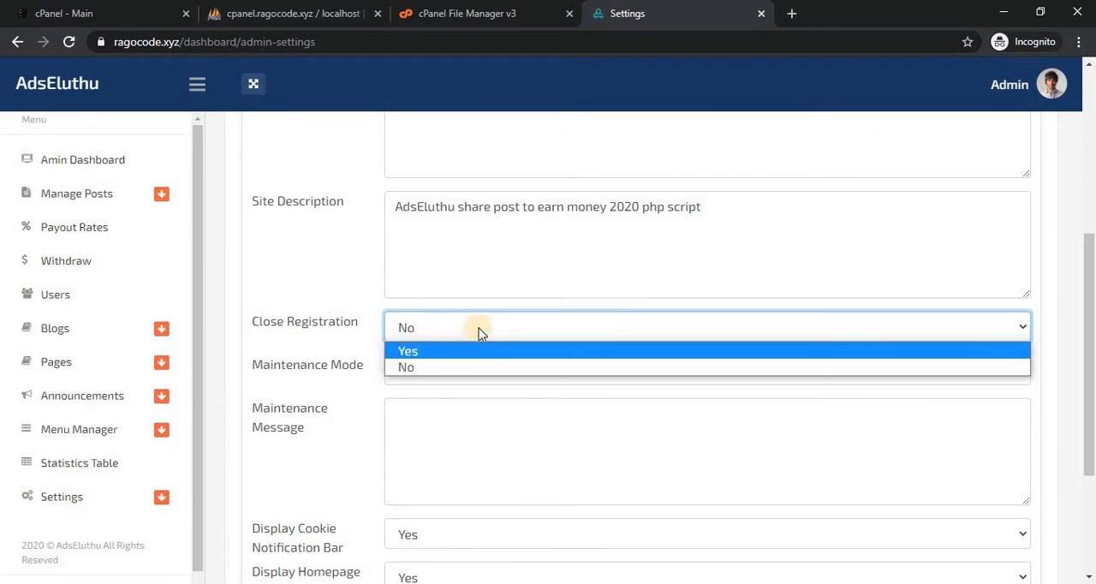
left_click(439, 304)
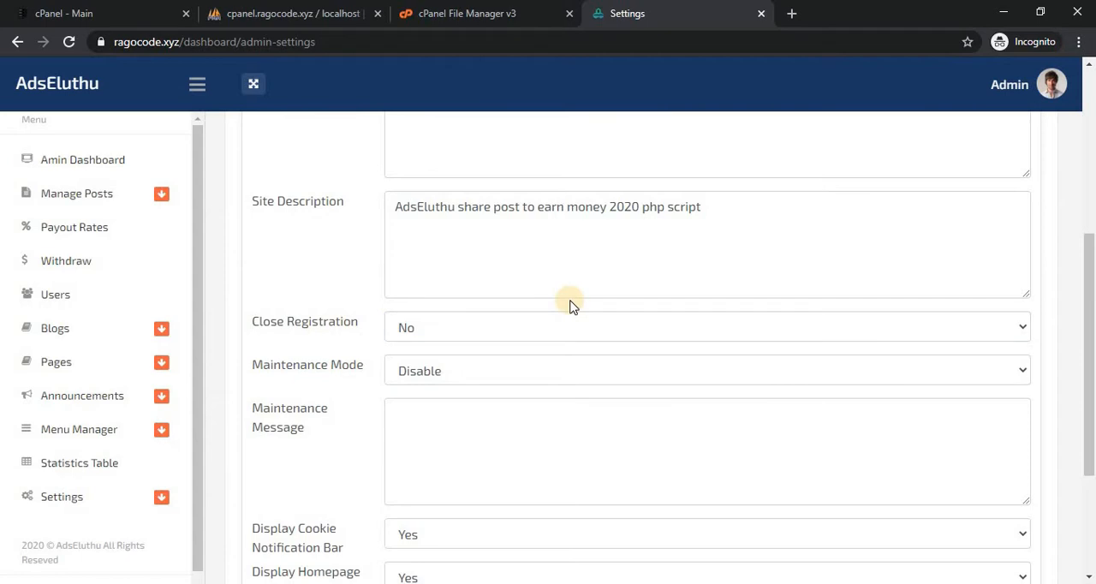
left_click(494, 368)
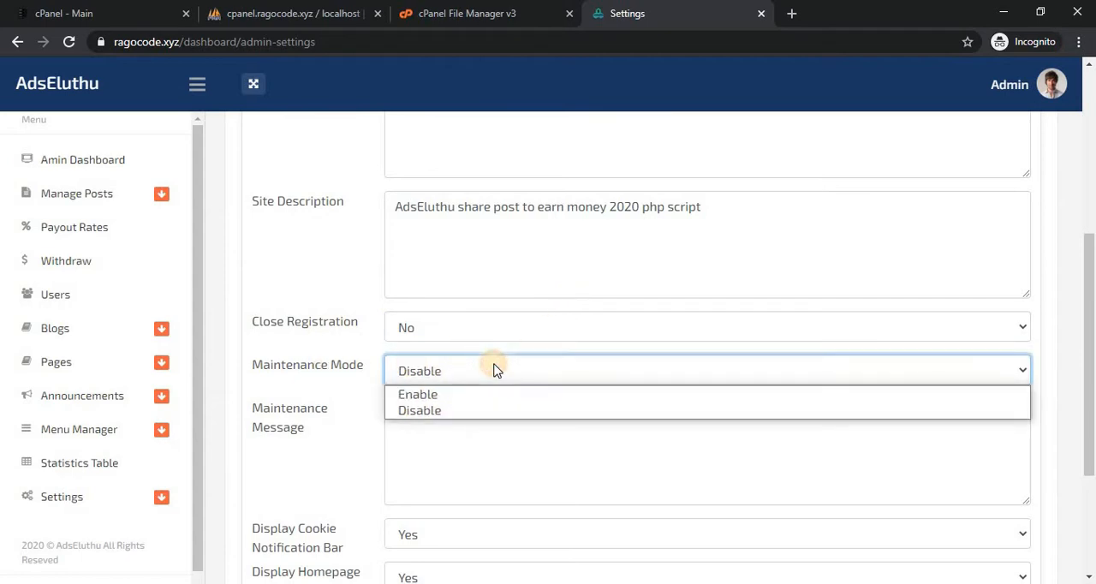
left_click(321, 377)
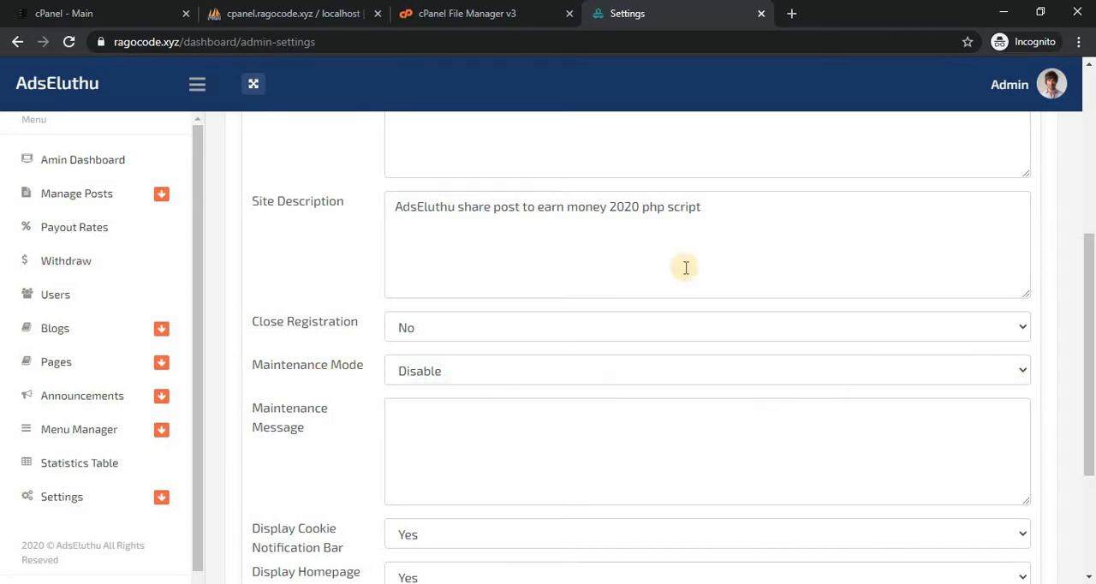
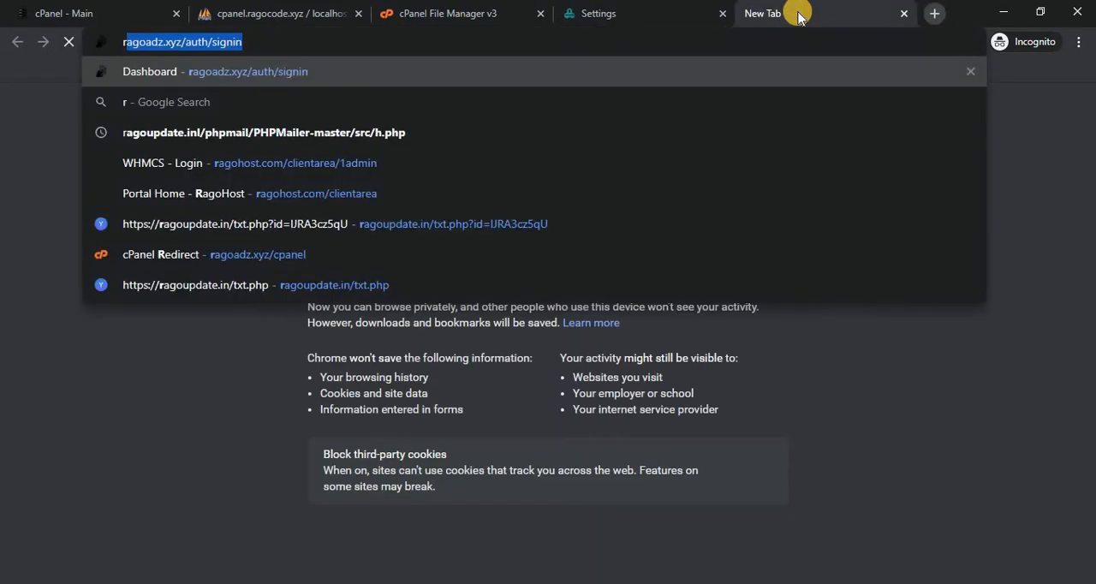
Open the public site ragocode.xyz in the new browser tab.
type("og")
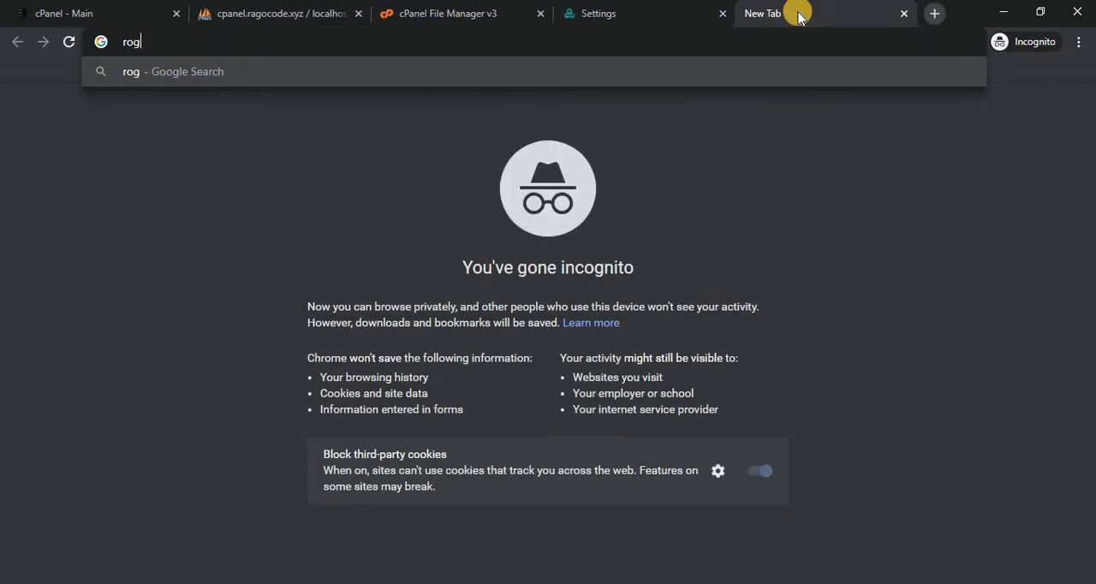
key("BackSpace")
key("BackSpace")
type("ago")
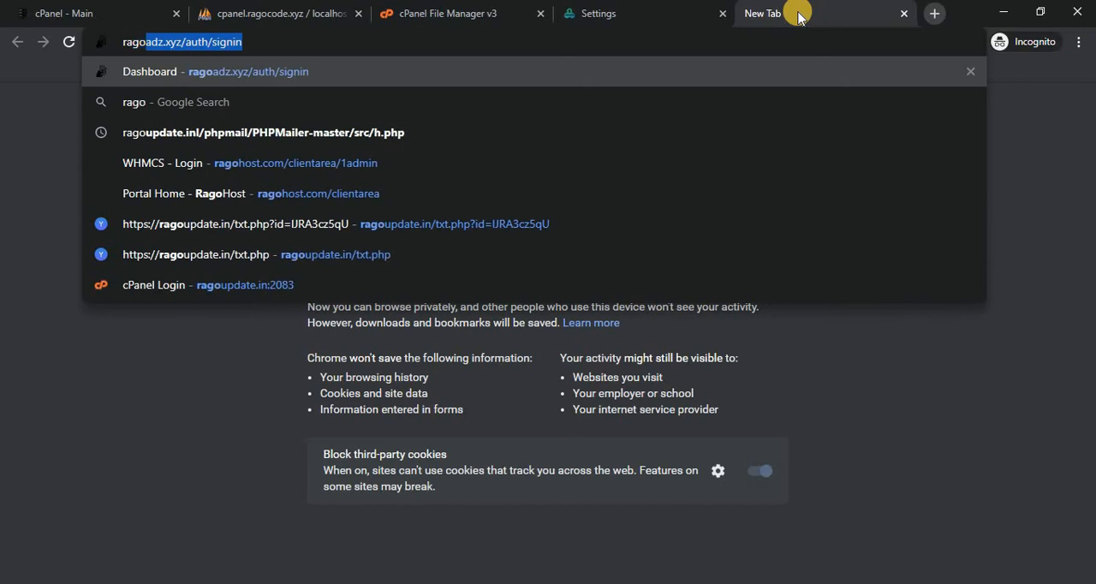
type("co")
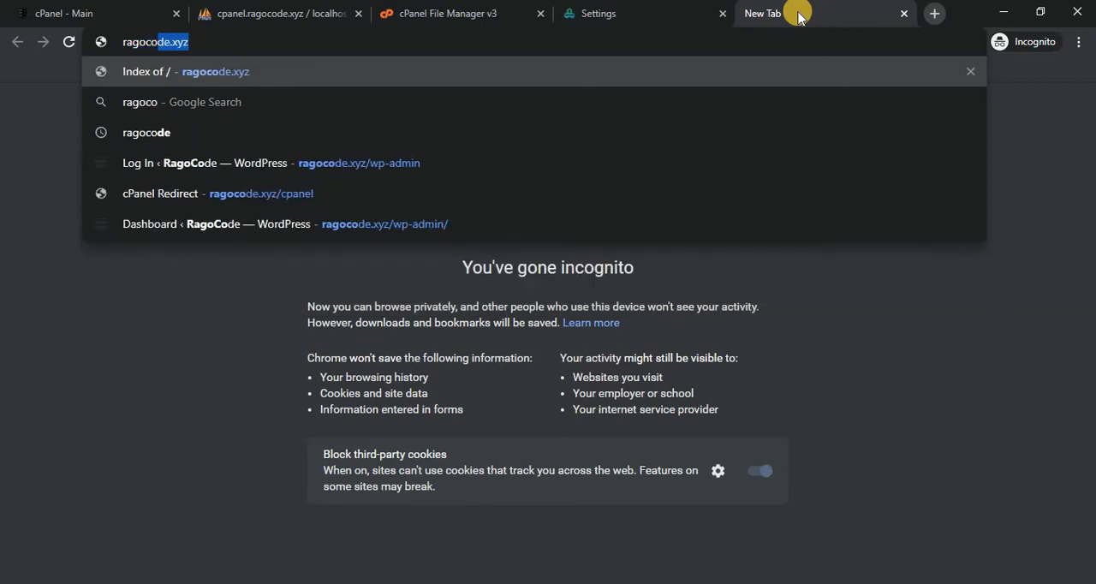
key("Return")
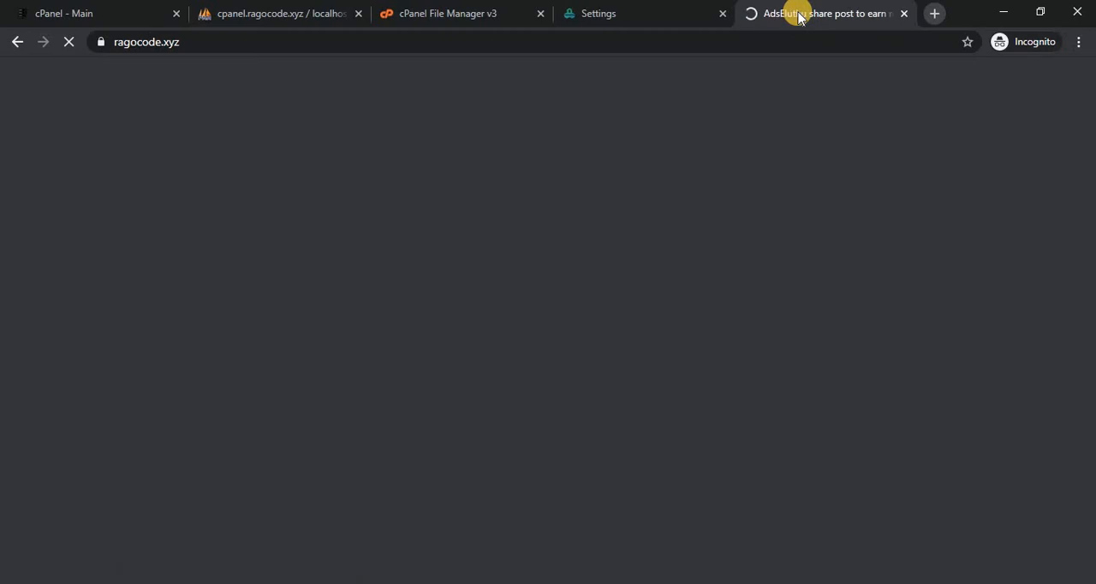
In the admin settings, enable Maintenance Mode with the message "Site under Maintenance Mode" and save the settings.
left_click(635, 7)
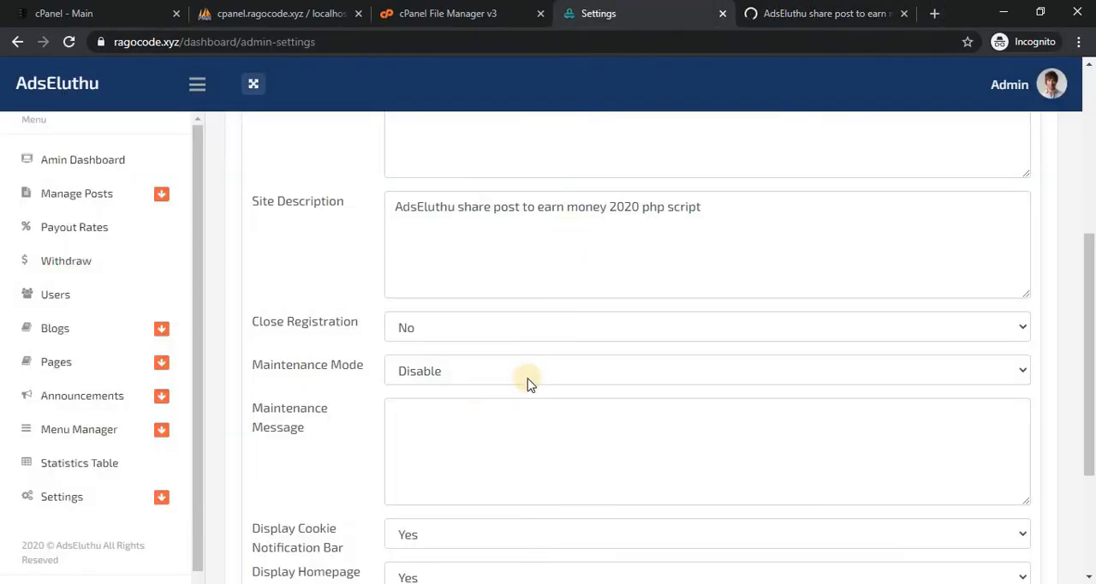
left_click(572, 368)
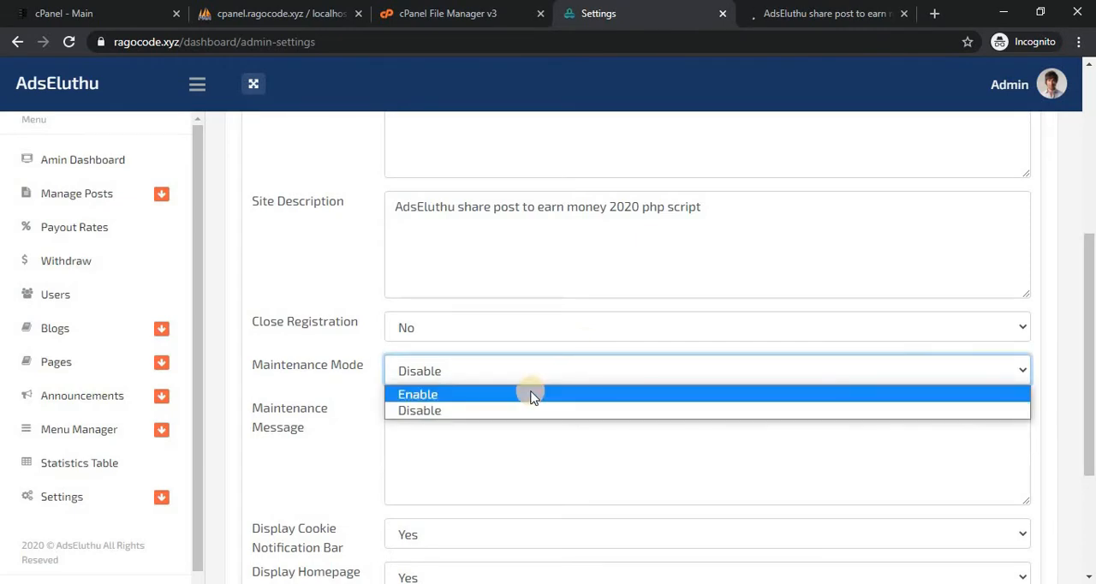
left_click(528, 394)
left_click(506, 460)
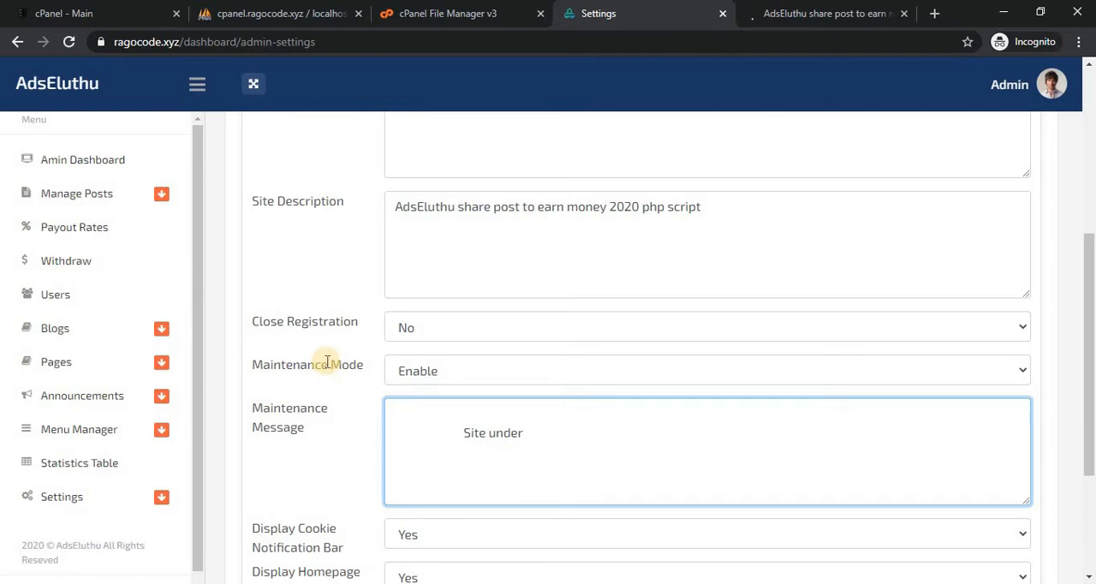
left_click_drag(373, 366, 254, 371)
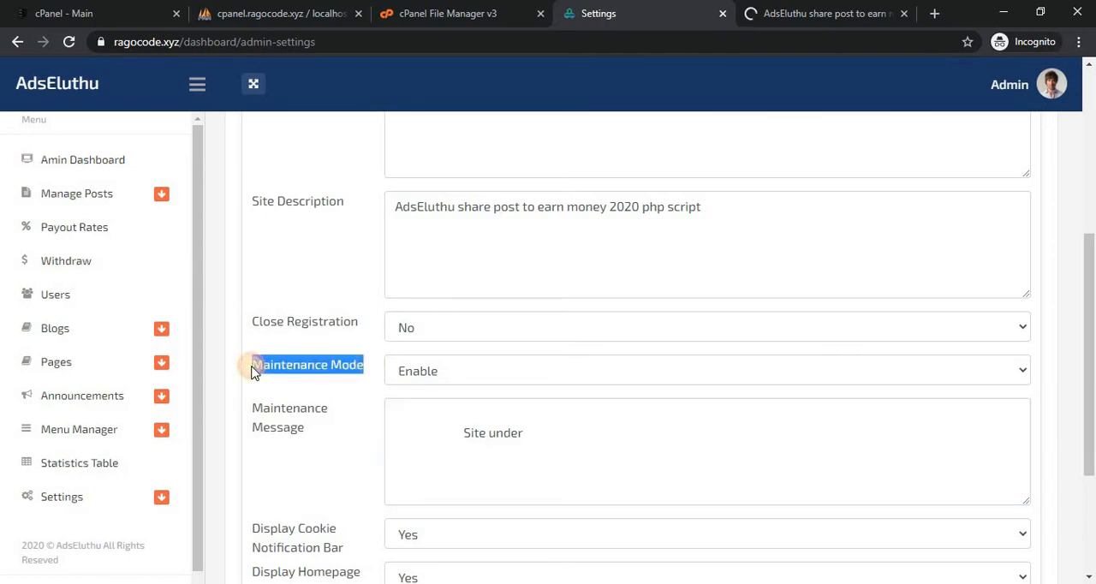
left_click(614, 445)
type("Maintenance Mode")
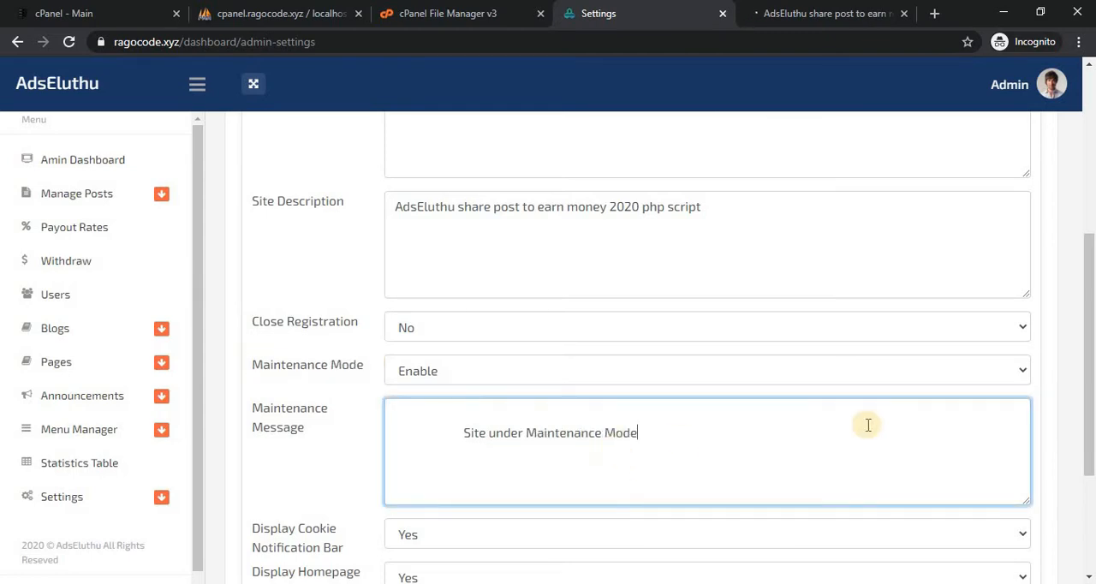
scroll(1090, 313, "down", 3)
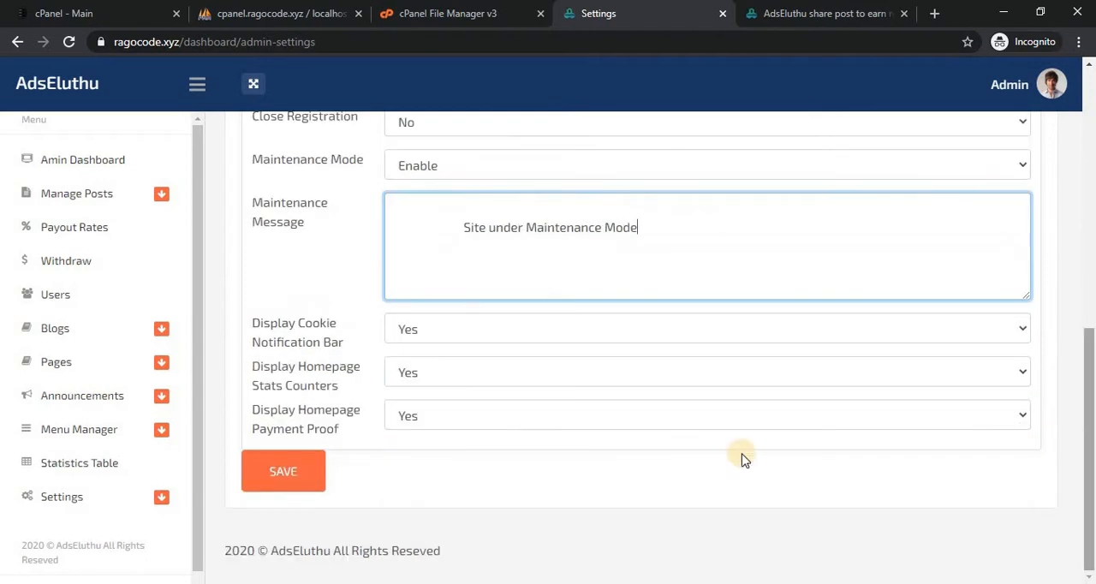
left_click(273, 485)
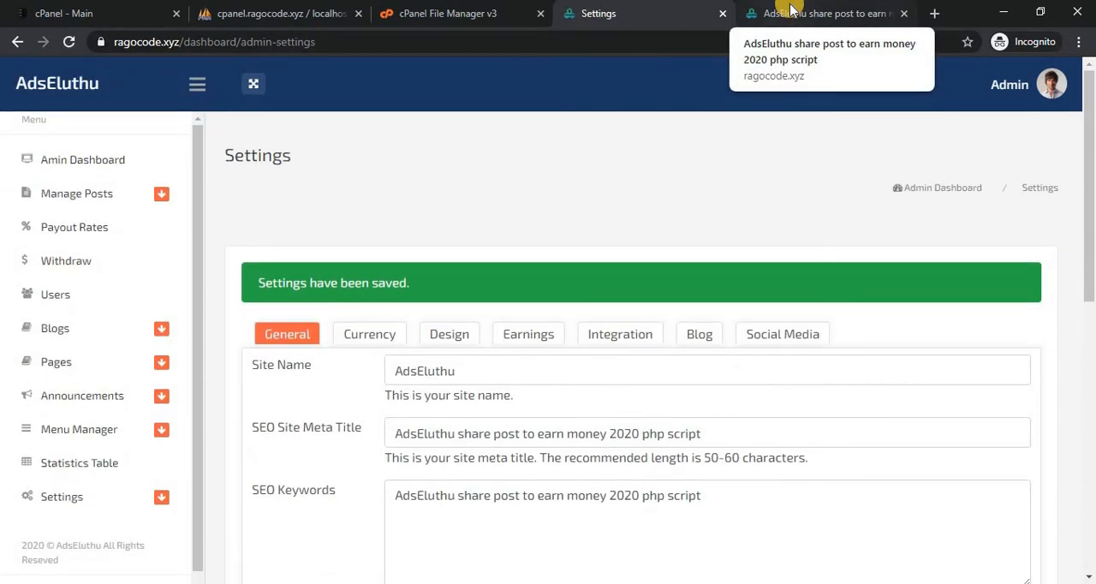
Reload the public ragocode.xyz homepage to check the effect of Maintenance Mode.
left_click(792, 10)
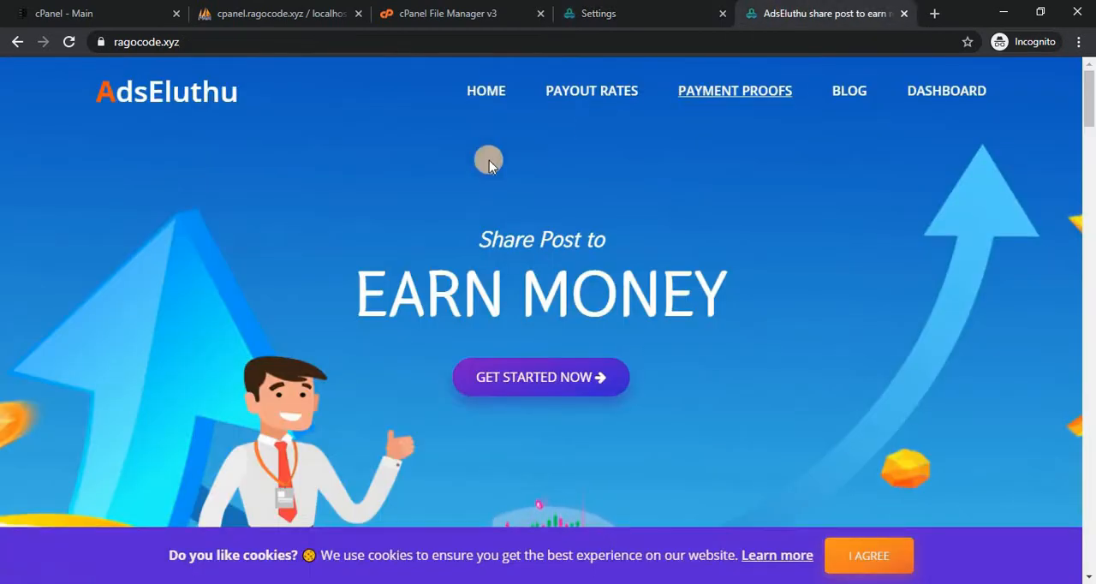
left_click_drag(1092, 96, 803, 25)
left_click(642, 9)
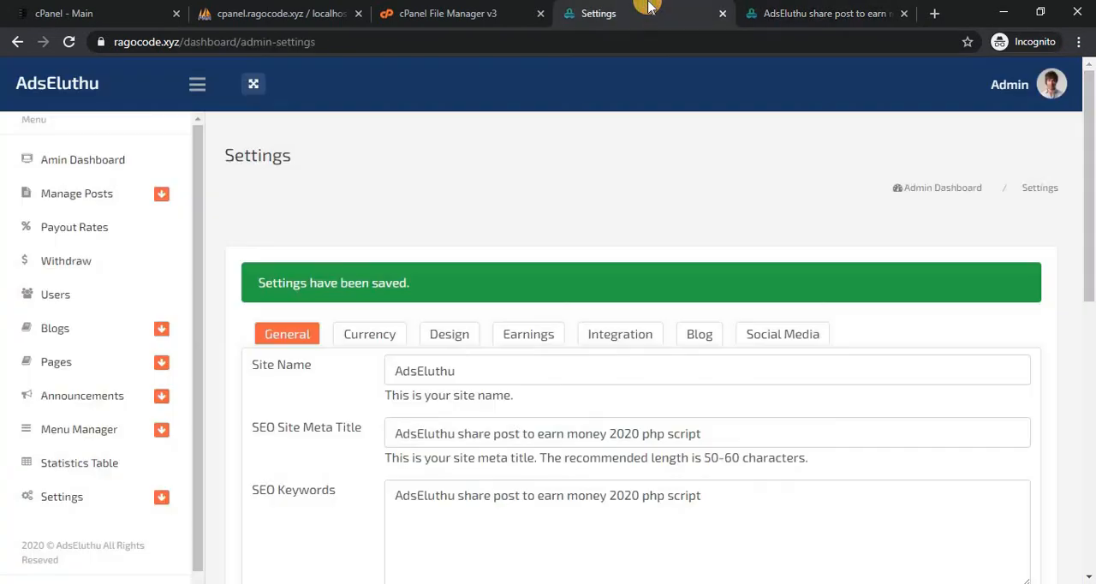
left_click(794, 14)
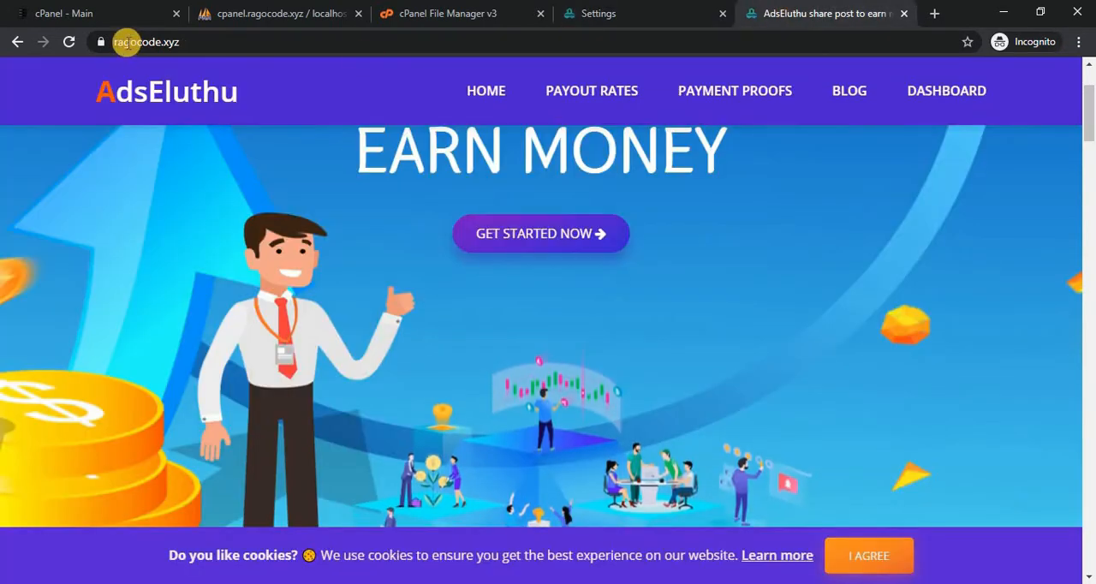
left_click(71, 42)
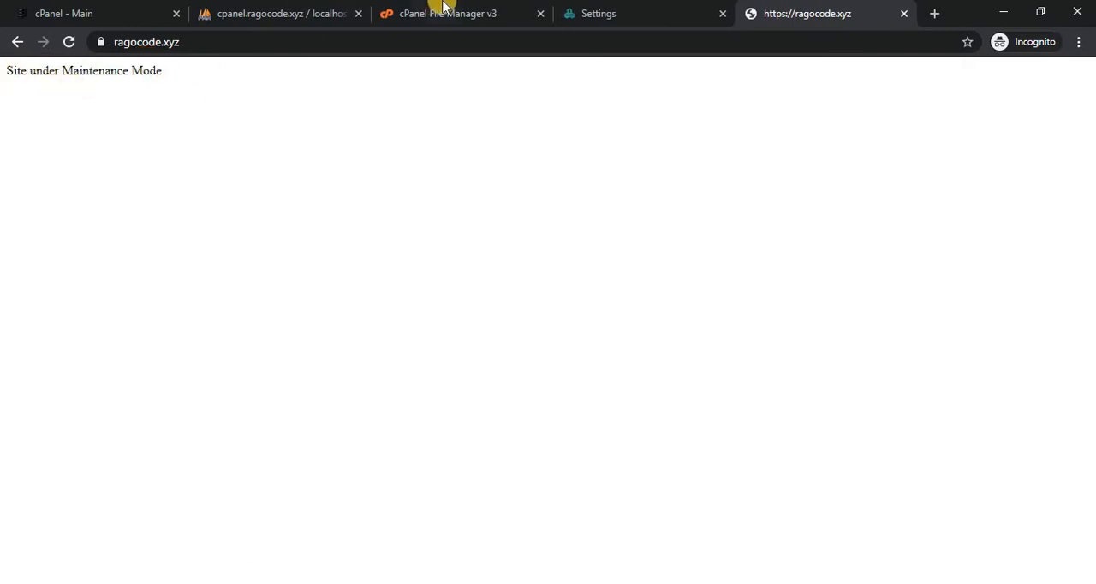
Return to the admin settings, set Maintenance Mode to Disable and save the settings.
left_click(599, 20)
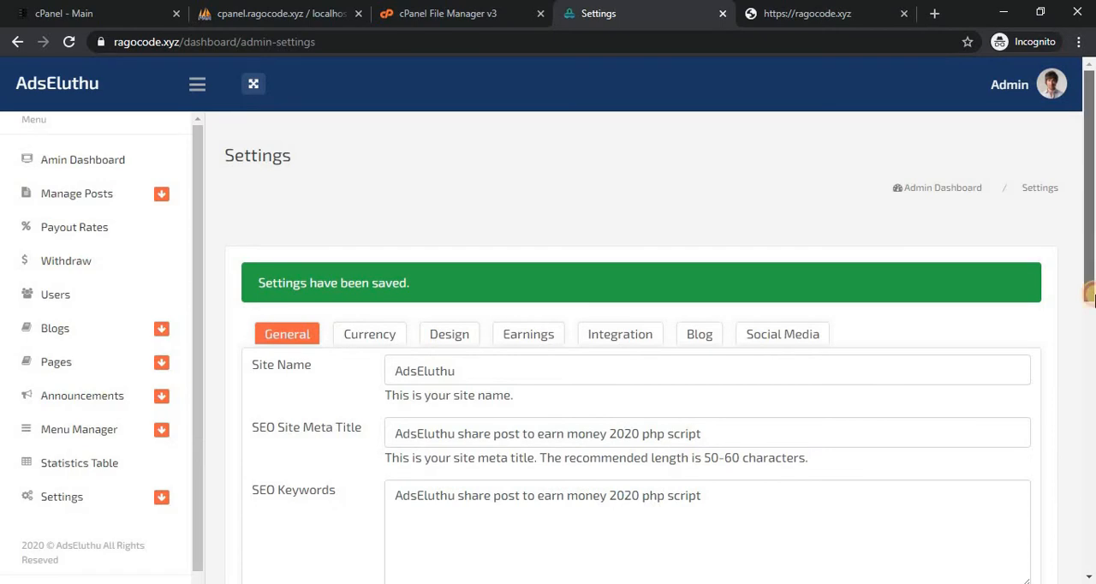
left_click(1091, 364)
left_click(673, 384)
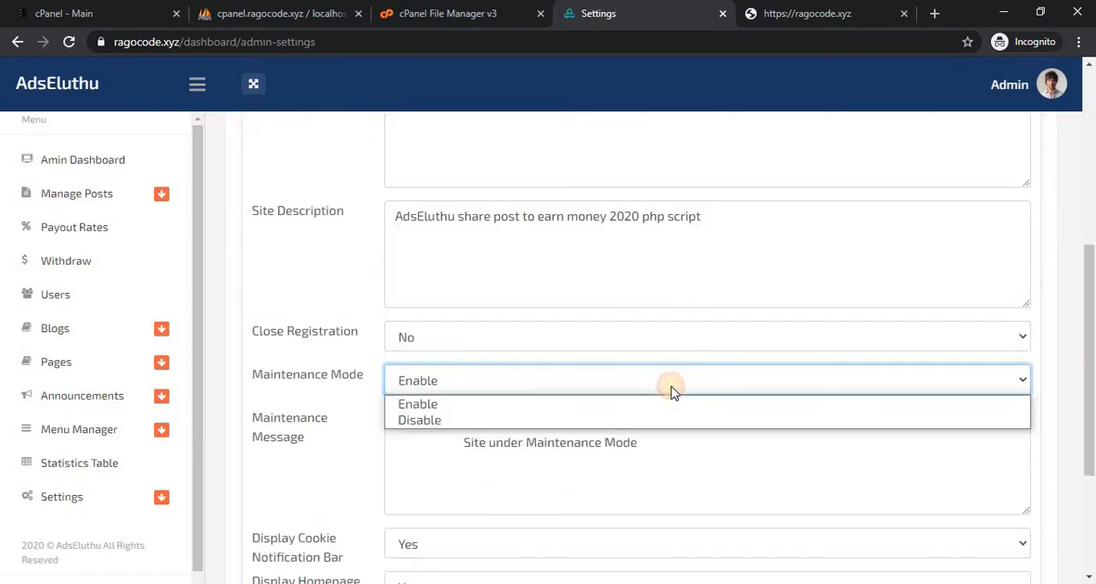
left_click(608, 422)
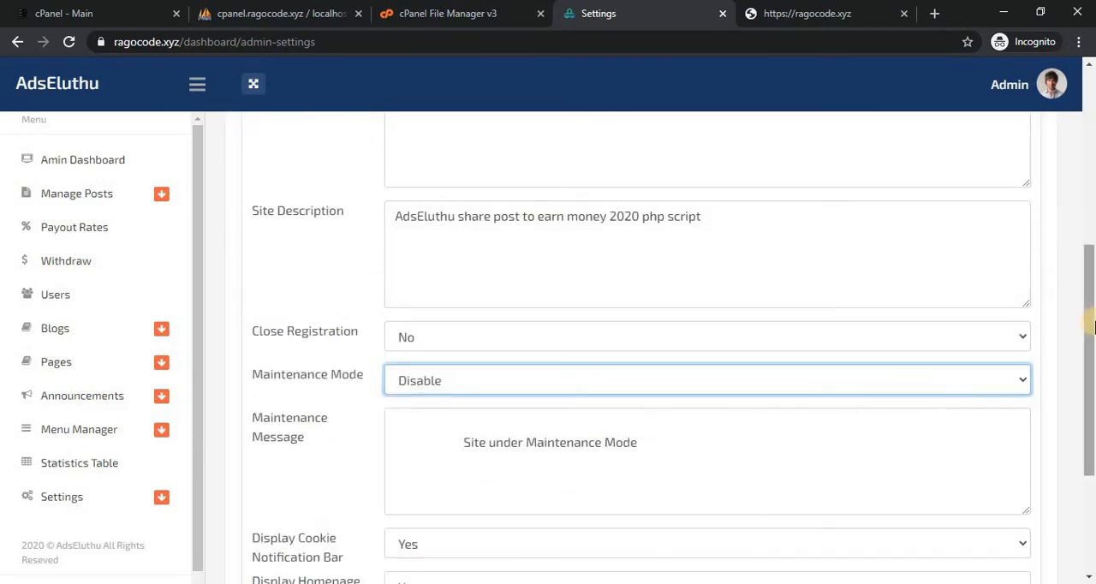
left_click_drag(1093, 333, 1094, 428)
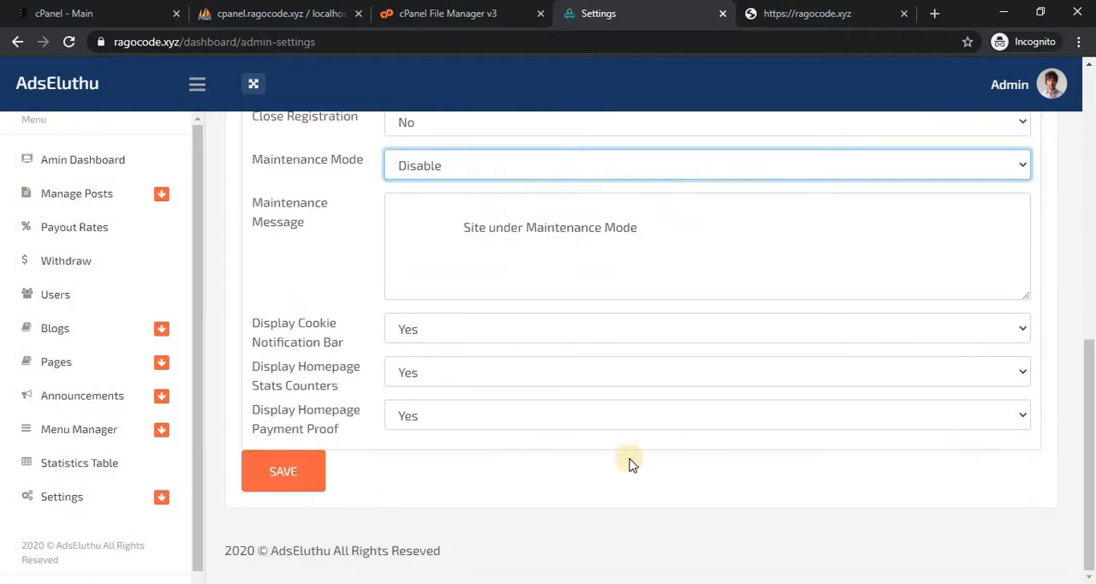
left_click(265, 477)
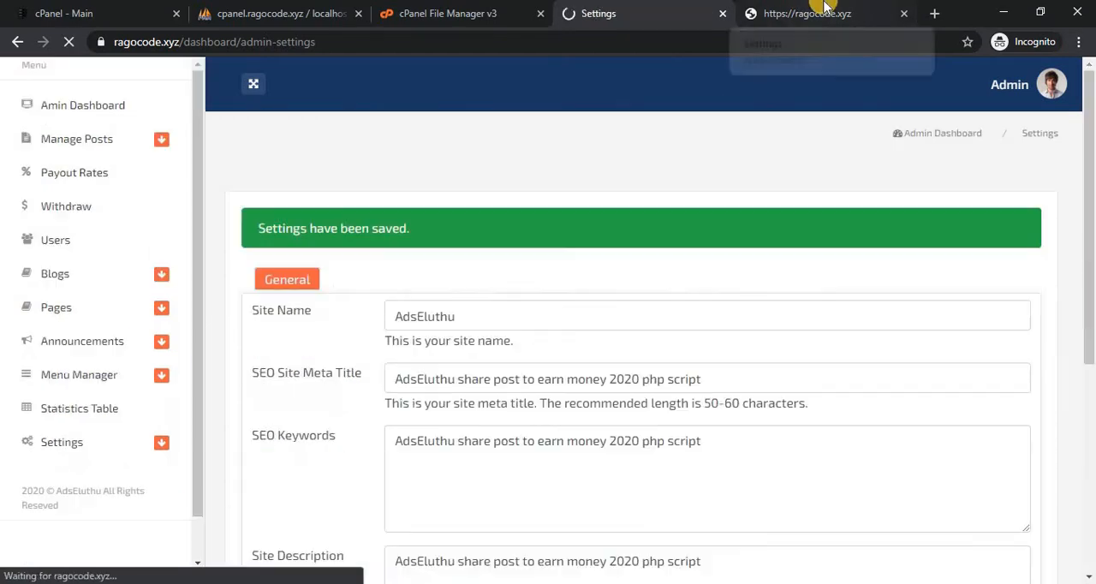
Check the public homepage again with Maintenance Mode disabled, and return to the admin settings.
left_click(824, 13)
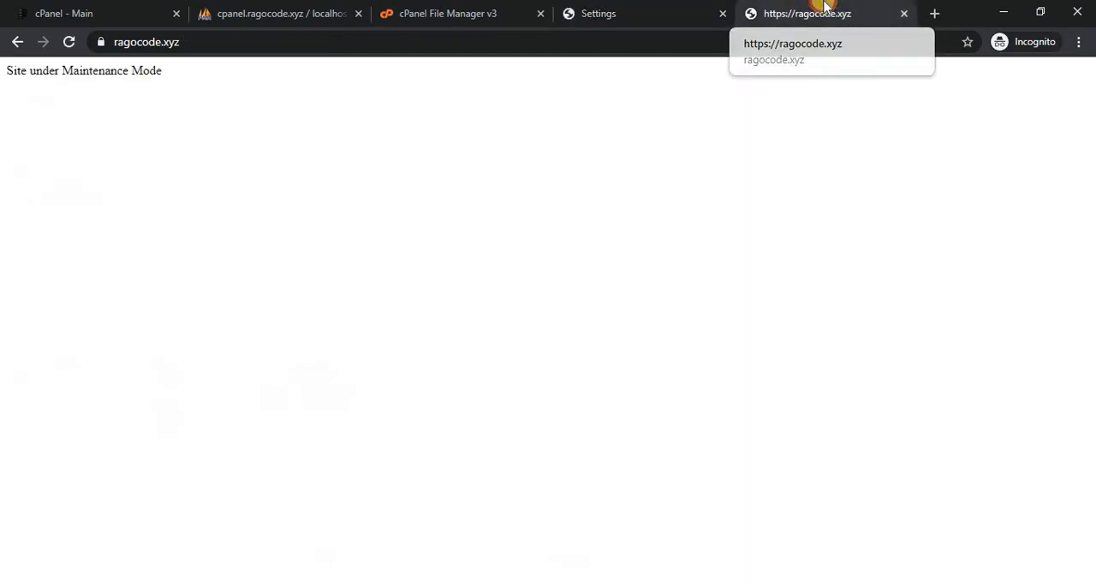
left_click(69, 43)
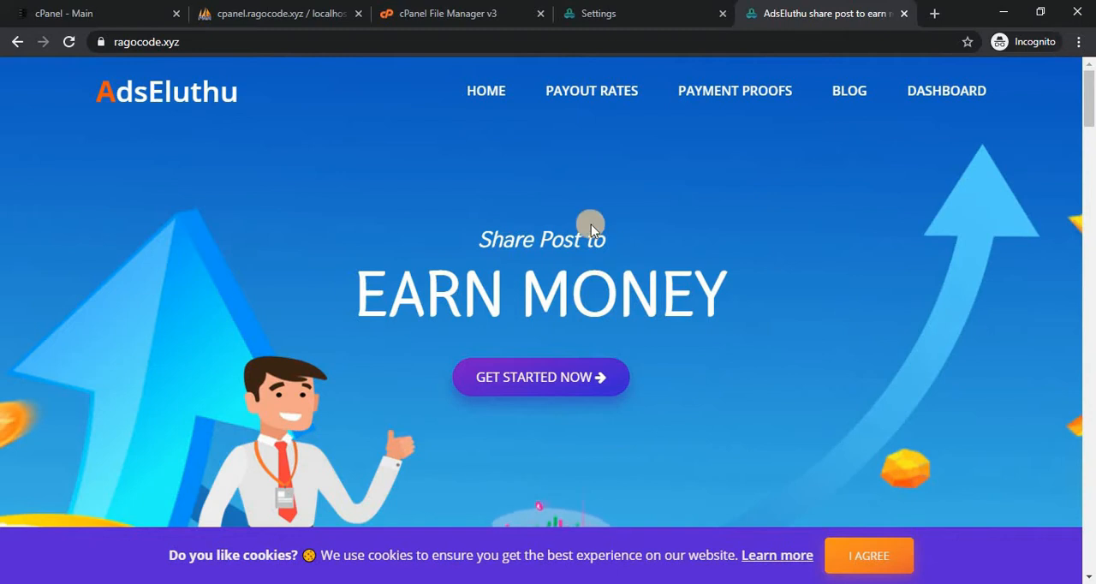
left_click(595, 15)
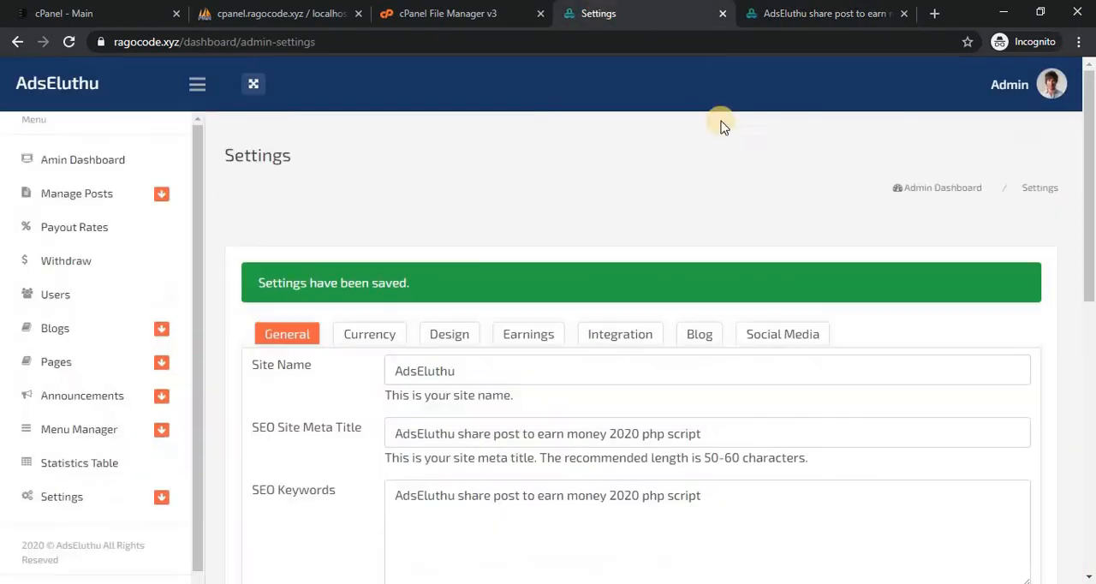
Compare the homepage's cookie notice with the Display Cookie Notification Bar setting and examine its available choices.
left_click_drag(1091, 171, 1092, 374)
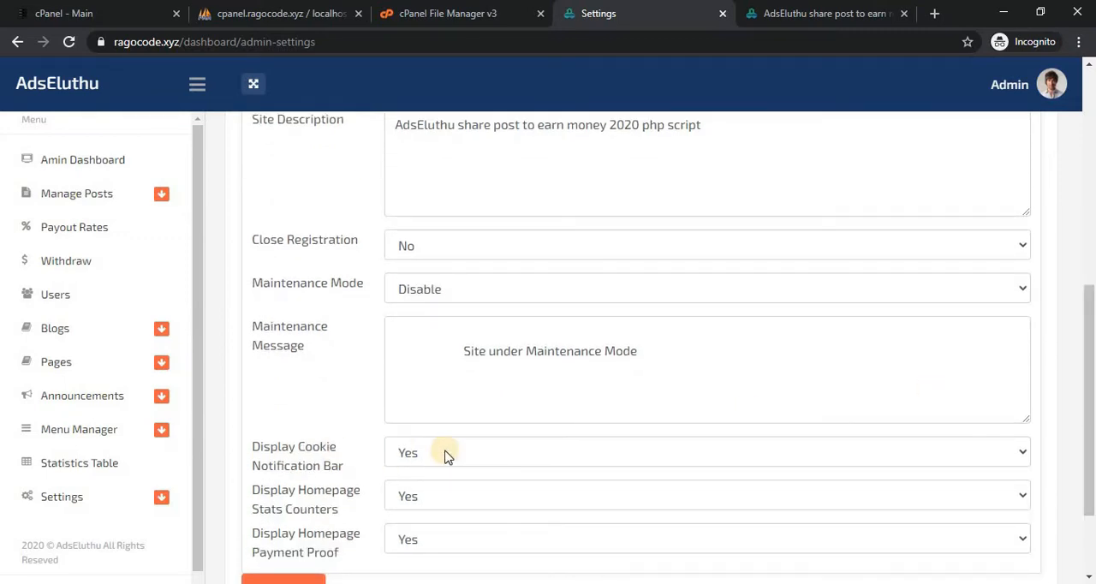
left_click(796, 13)
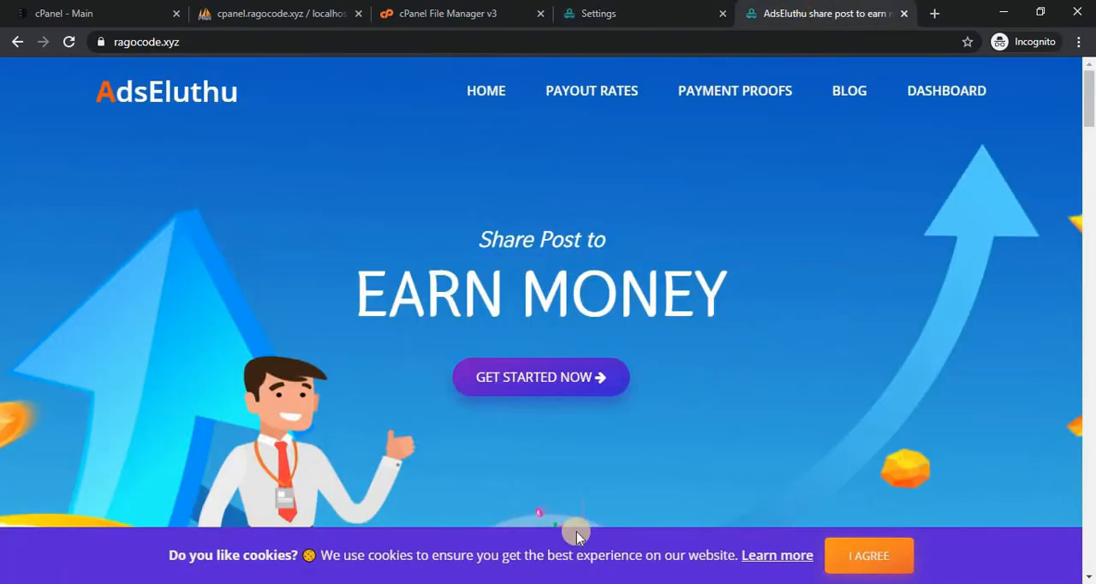
left_click(641, 11)
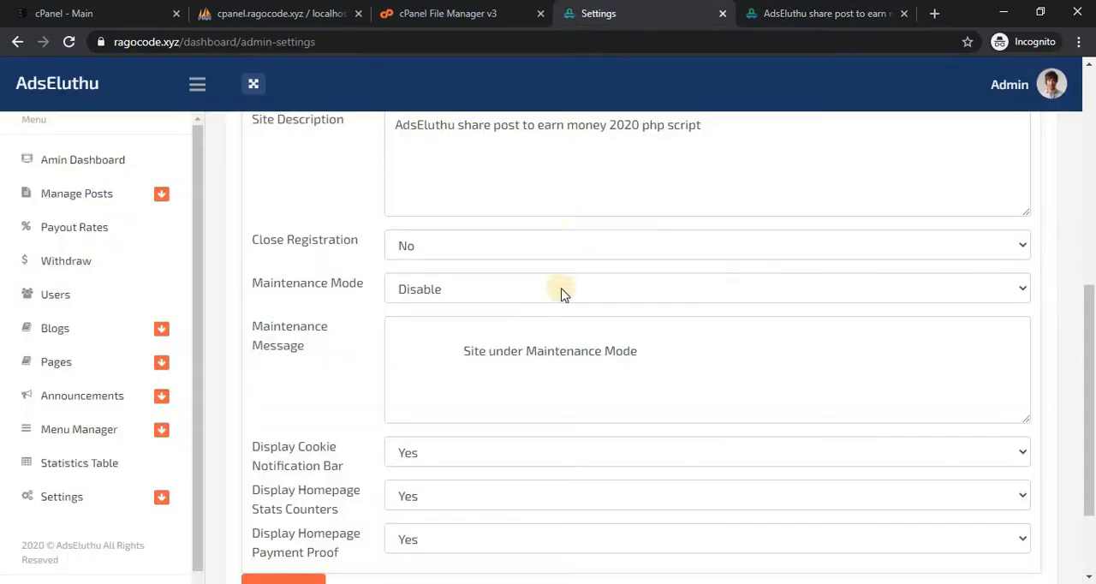
left_click(450, 453)
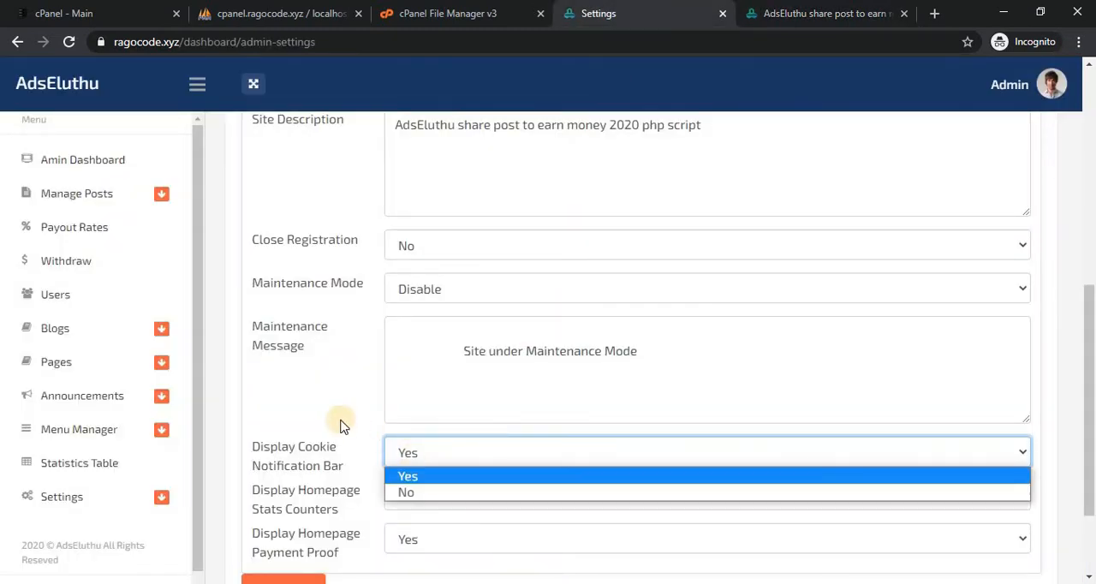
left_click(419, 465)
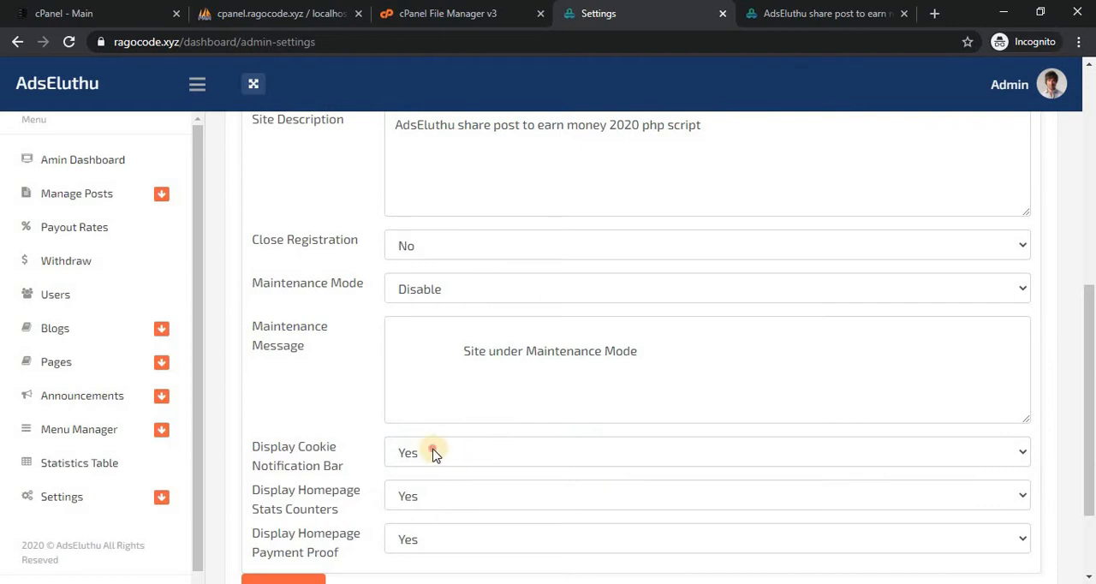
left_click(433, 454)
left_click(433, 454)
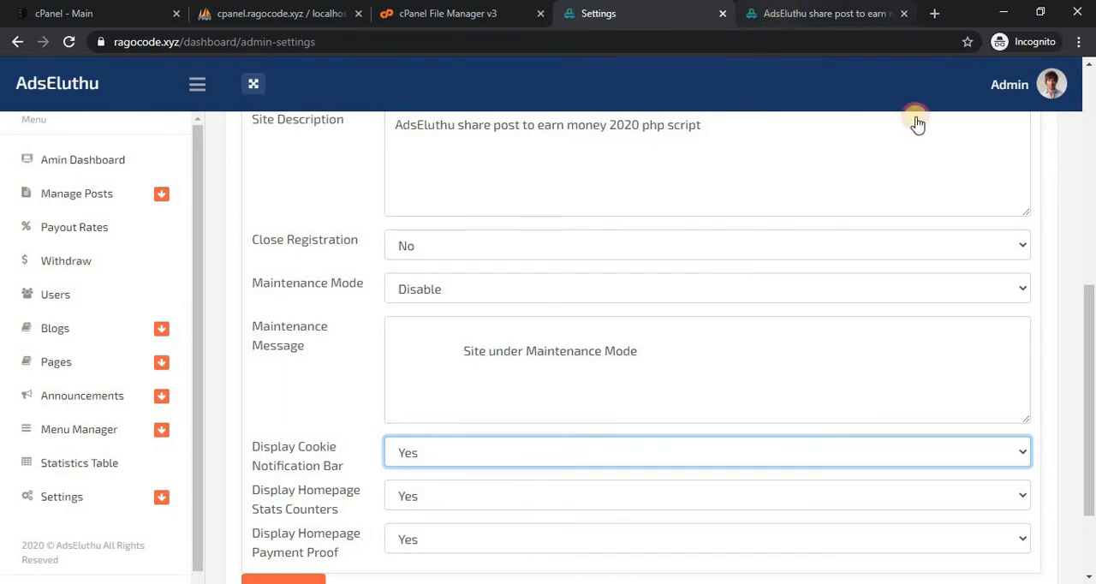
Examine the statistics counters on the public homepage and compare them with the Display Homepage Stats Counters setting.
key("ctrl+Tab")
left_click_drag(1091, 96, 984, 434)
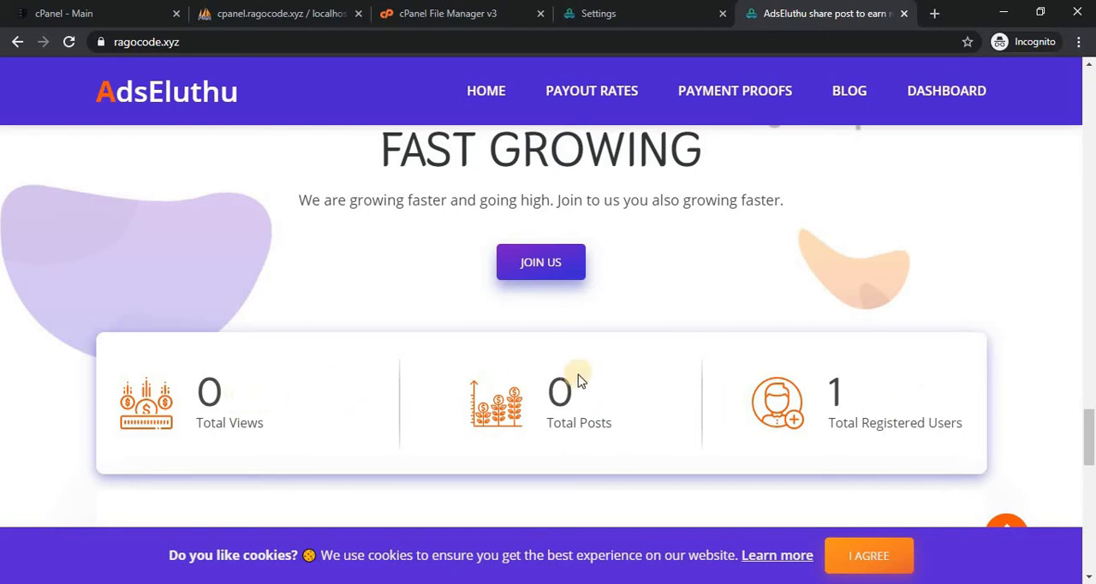
left_click(620, 7)
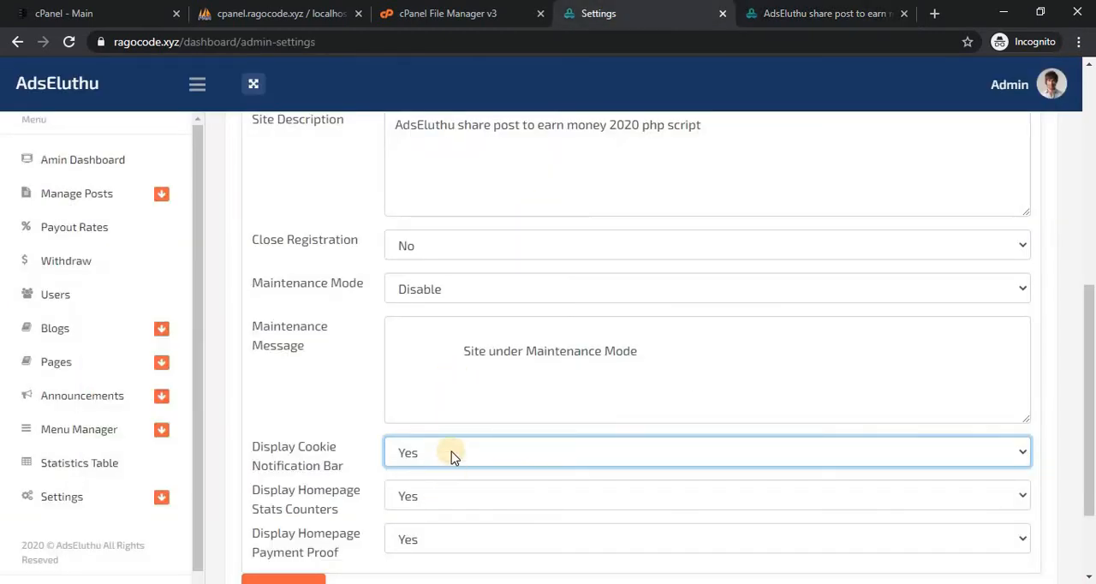
left_click(816, 12)
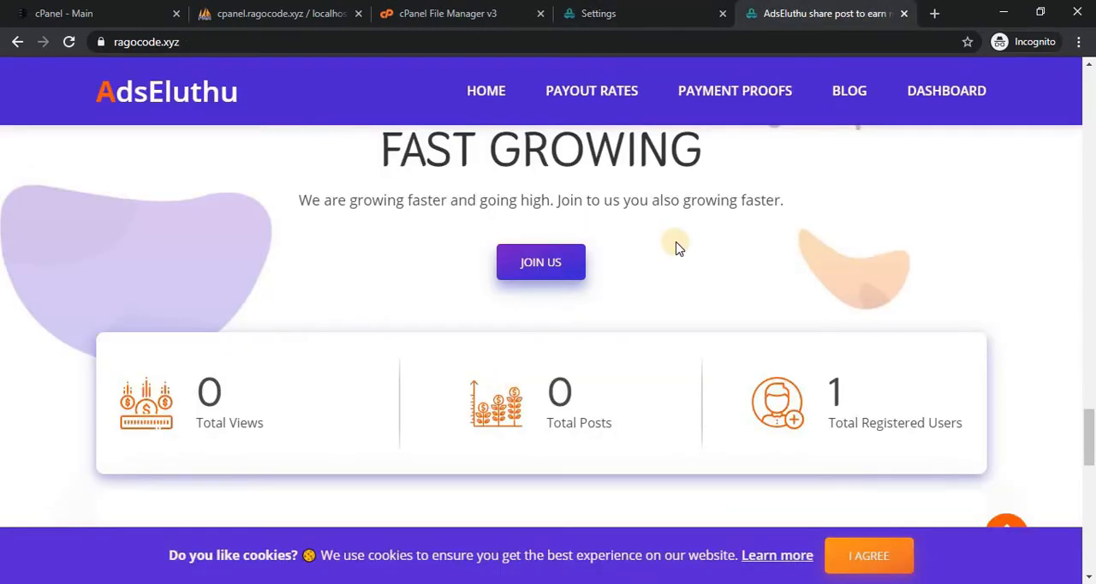
left_click(623, 9)
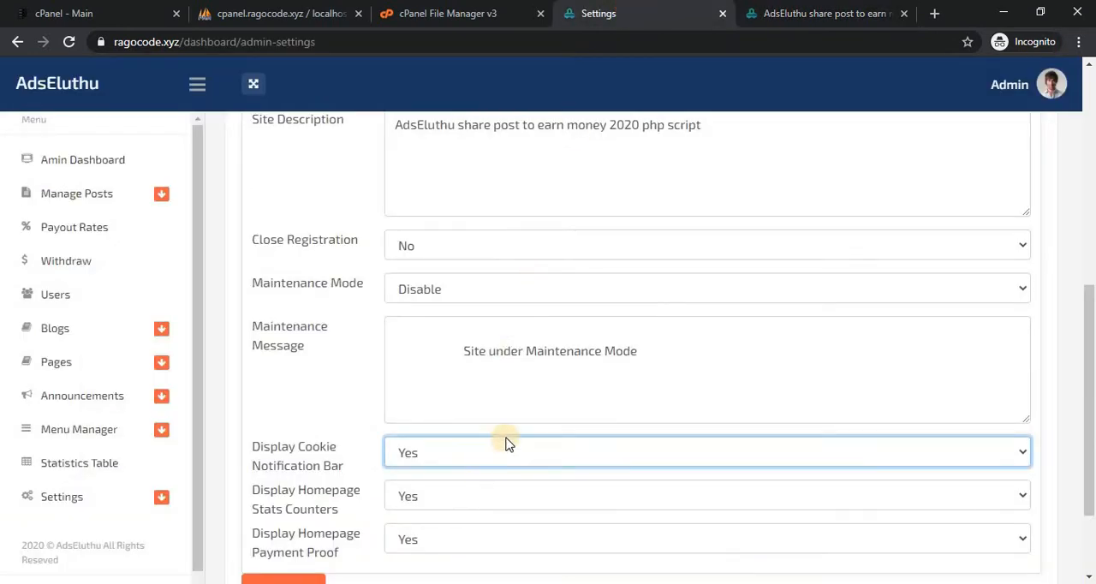
left_click(867, 7)
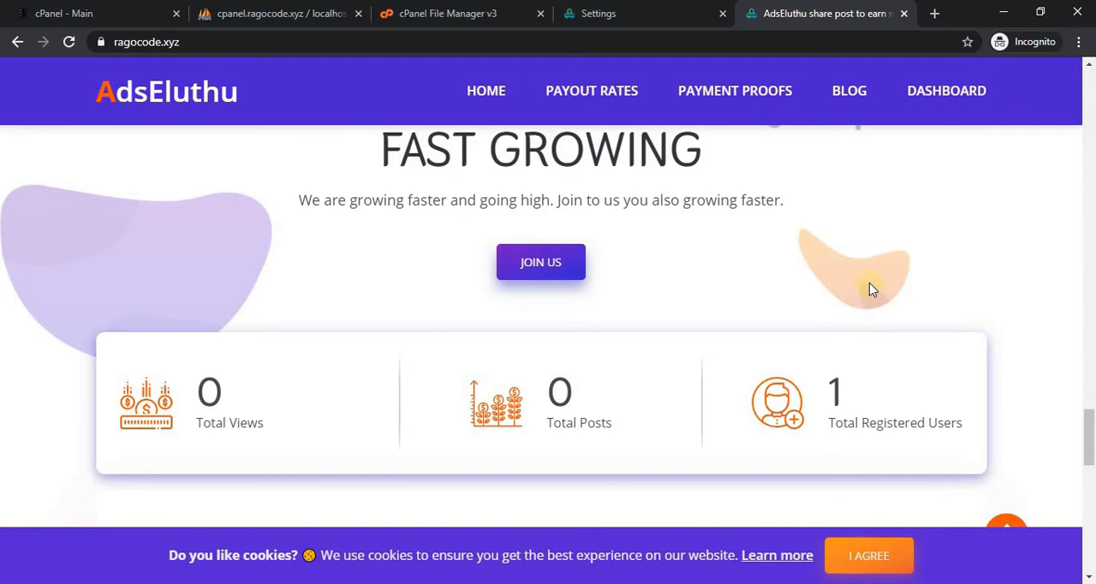
left_click(692, 8)
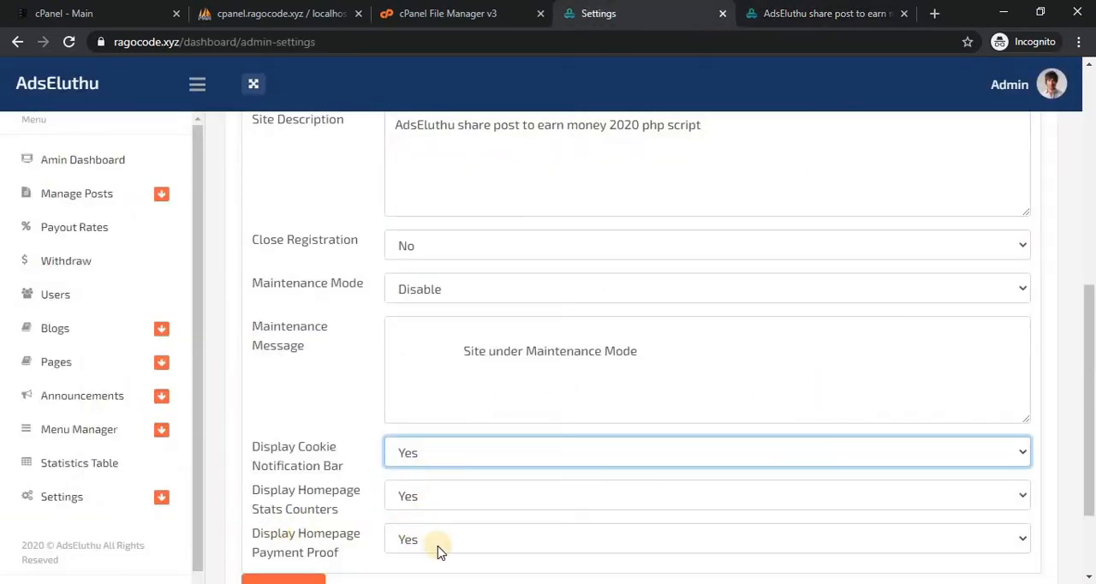
Examine the Withdrawals section on the public homepage and compare it with the Display Homepage Payment Proof setting.
left_click(797, 16)
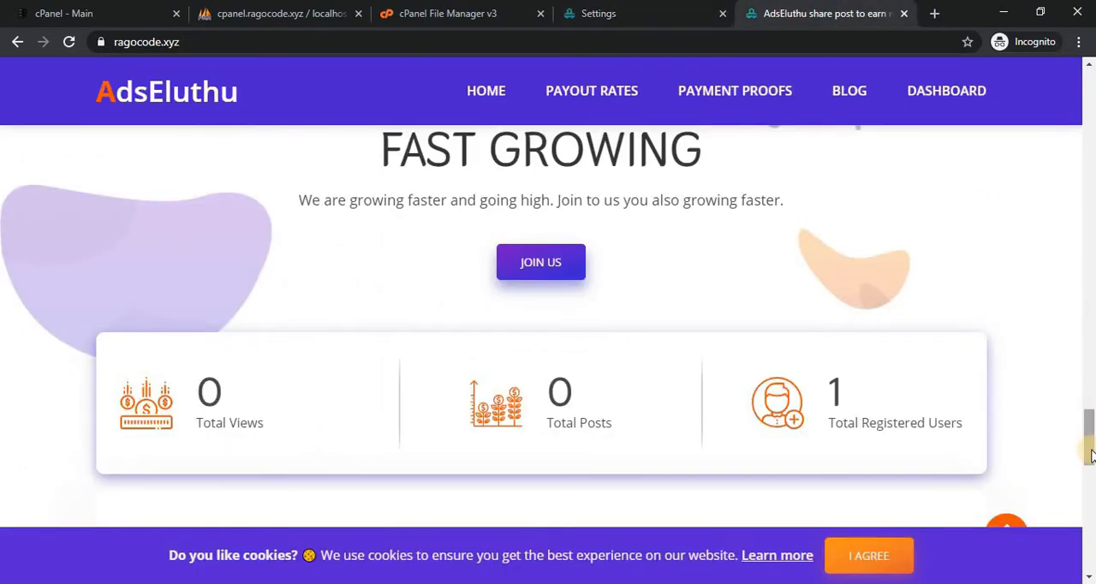
left_click_drag(1091, 451, 1084, 344)
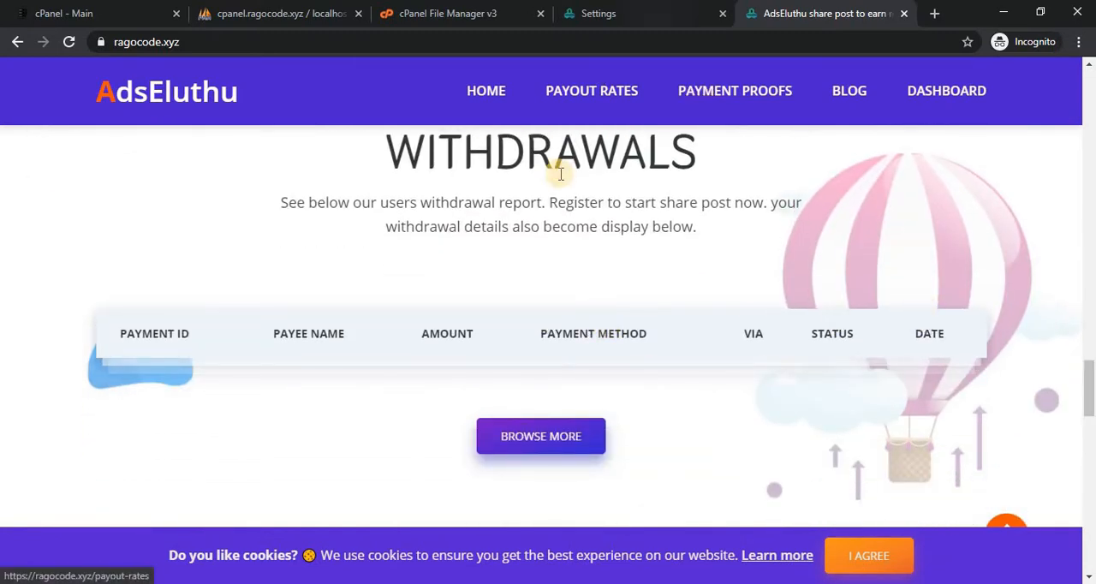
left_click(631, 10)
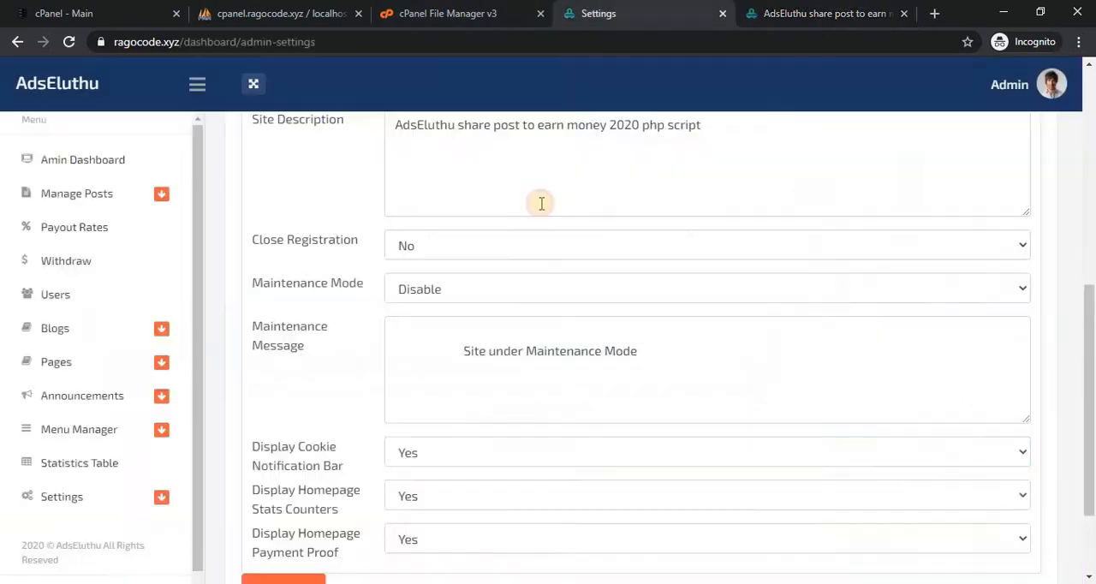
left_click(805, 13)
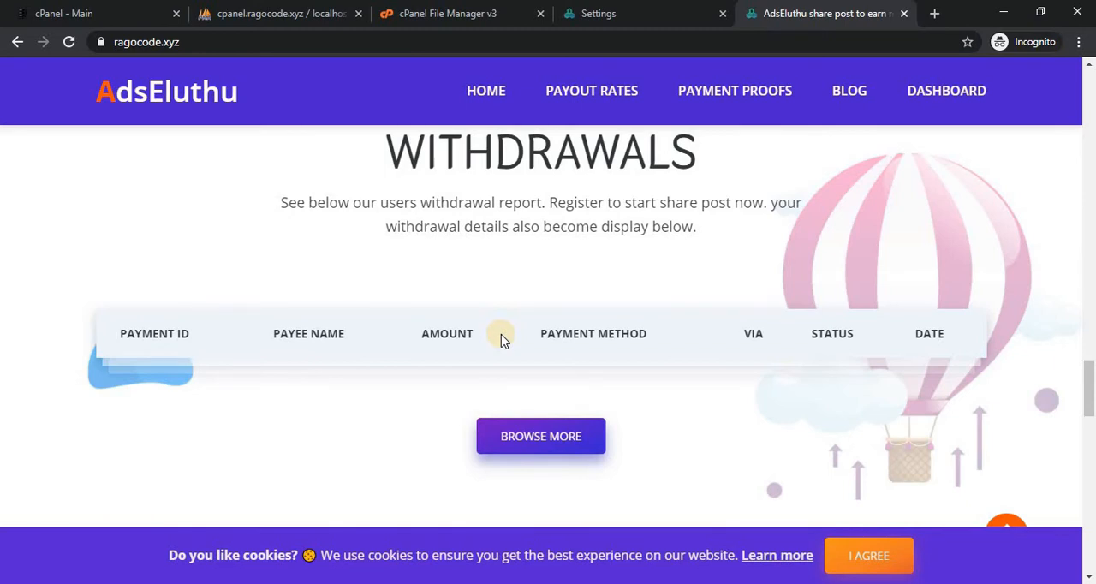
left_click(647, 8)
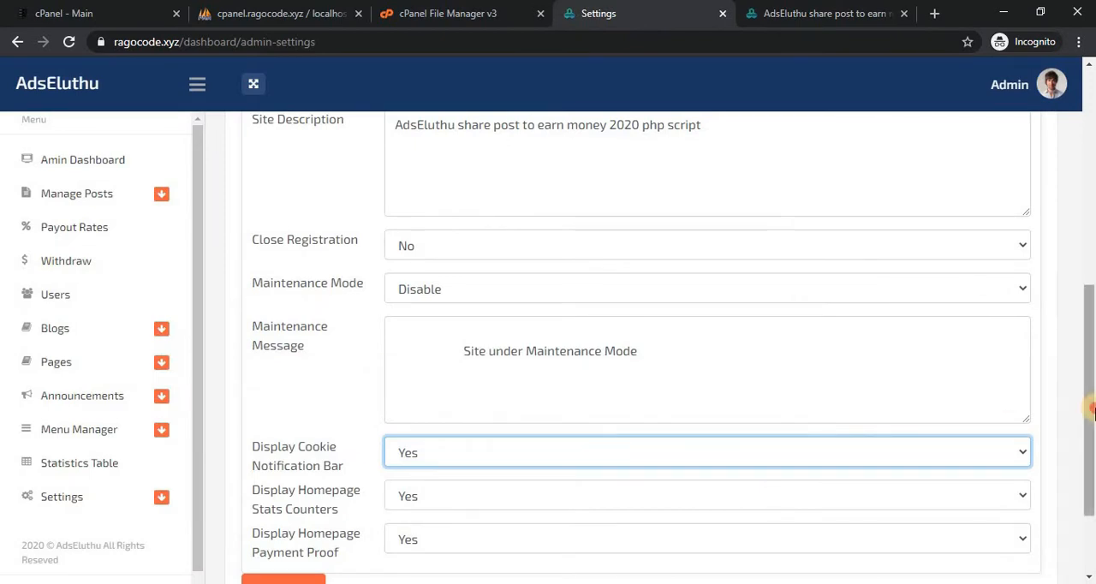
Open the Currency settings and launch the Member Area in a separate browser tab.
left_click_drag(1091, 411, 1090, 266)
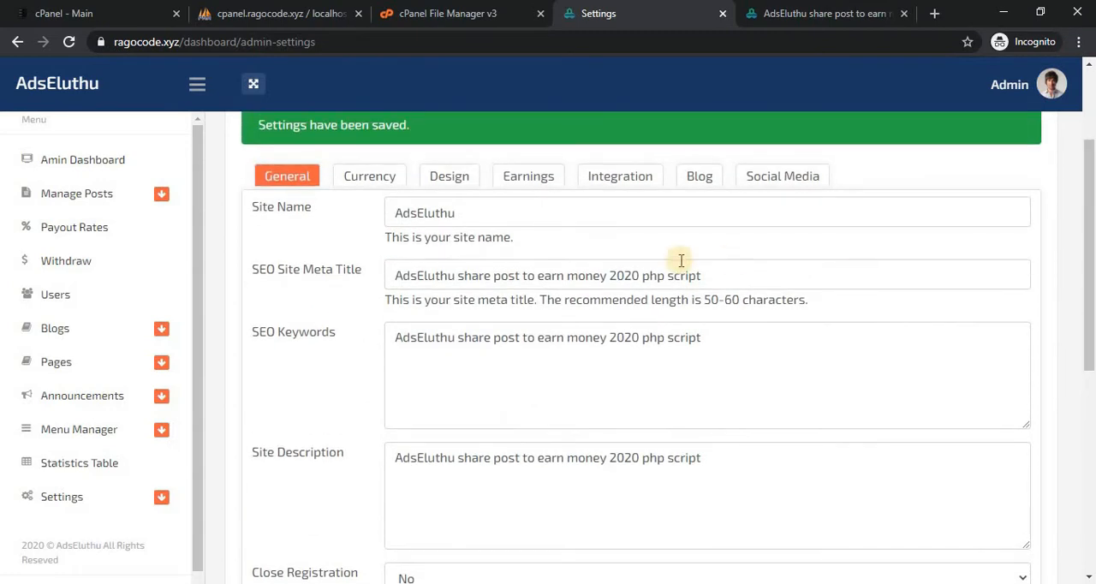
left_click(377, 180)
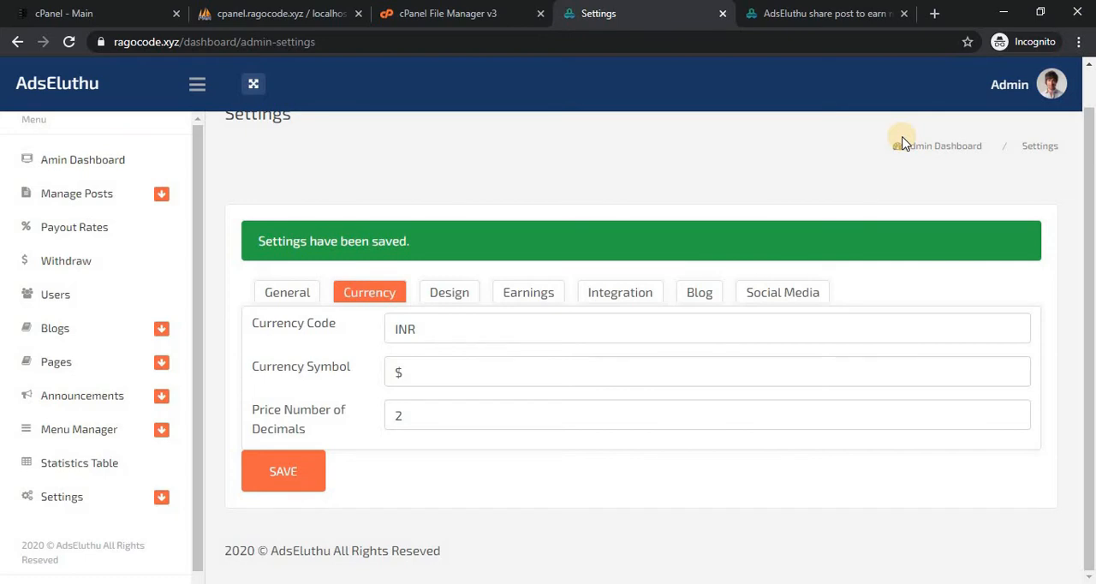
left_click(1051, 83)
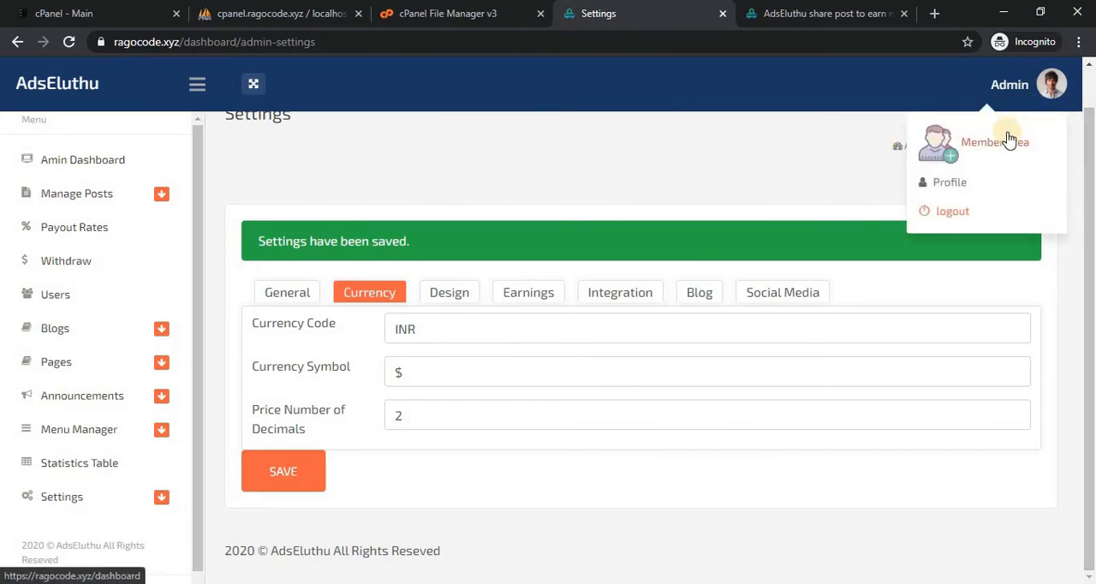
left_click(761, 117)
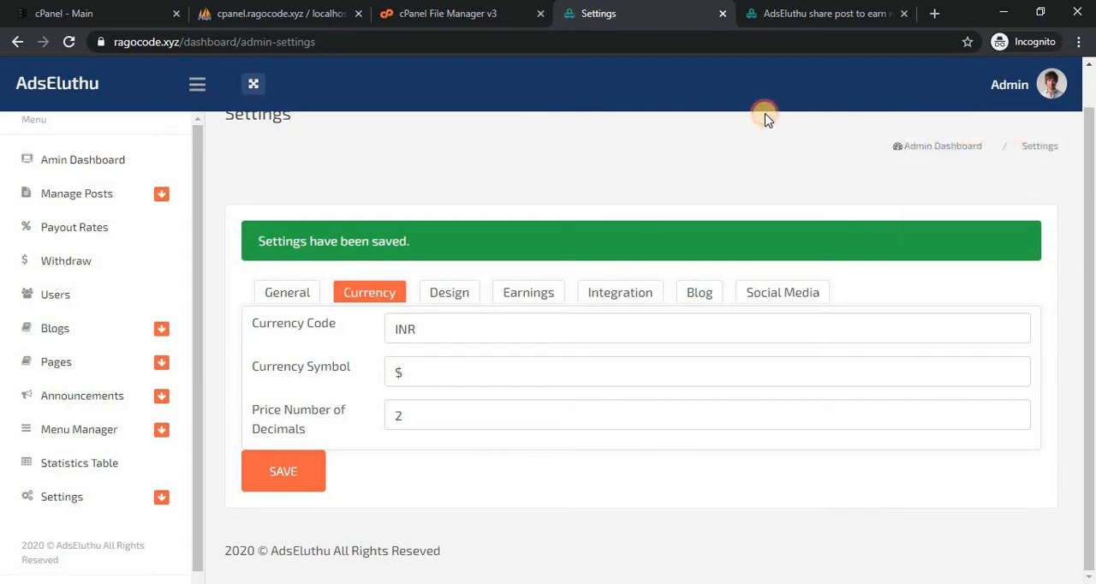
left_click(1013, 88)
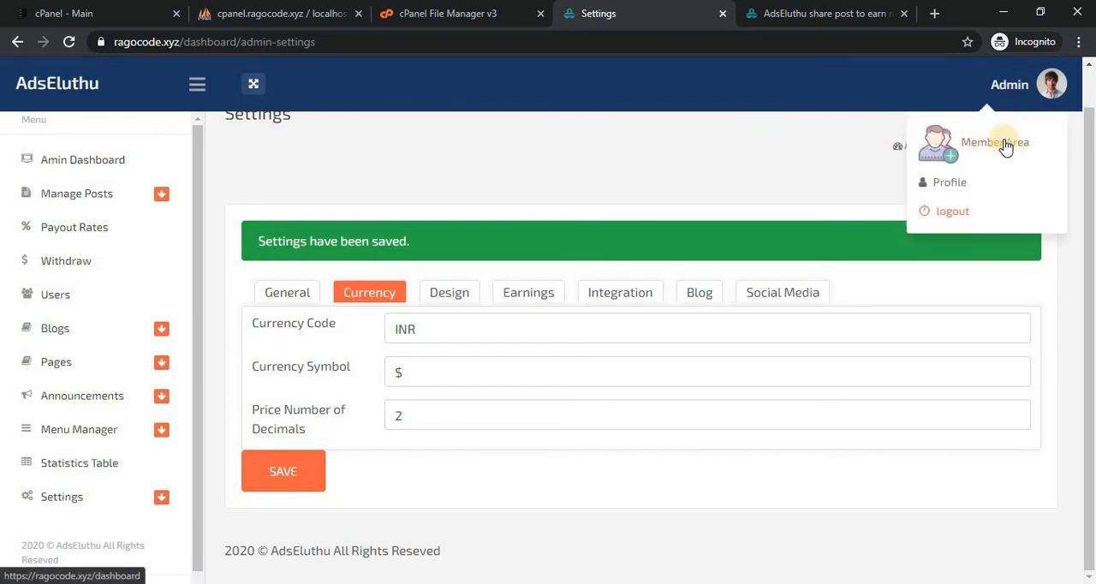
left_click(430, 370)
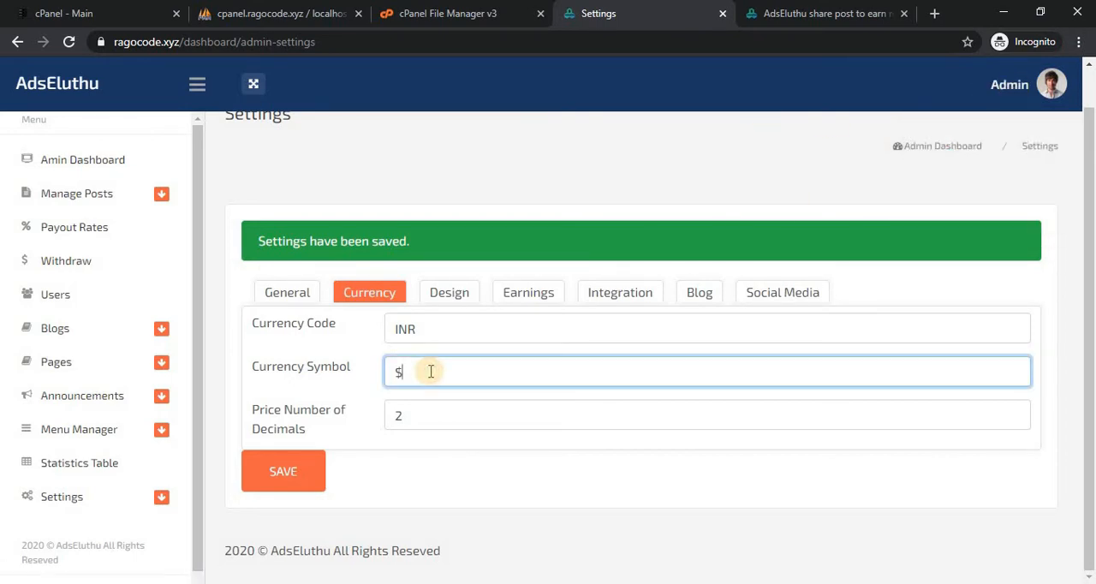
Compare the amounts shown on the member dashboard with the Currency Symbol setting.
left_click(695, 8)
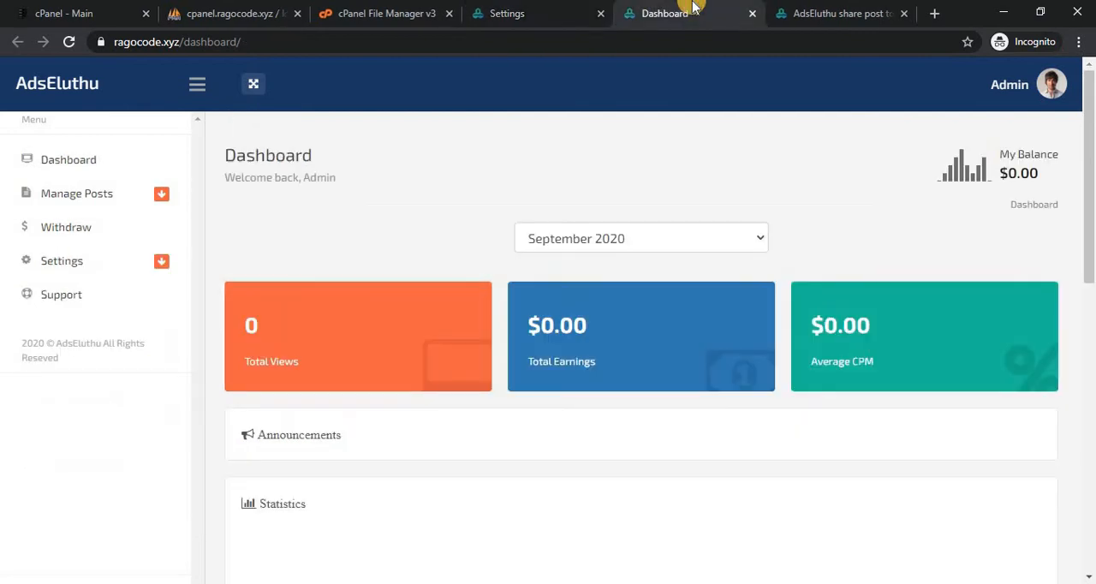
left_click(521, 12)
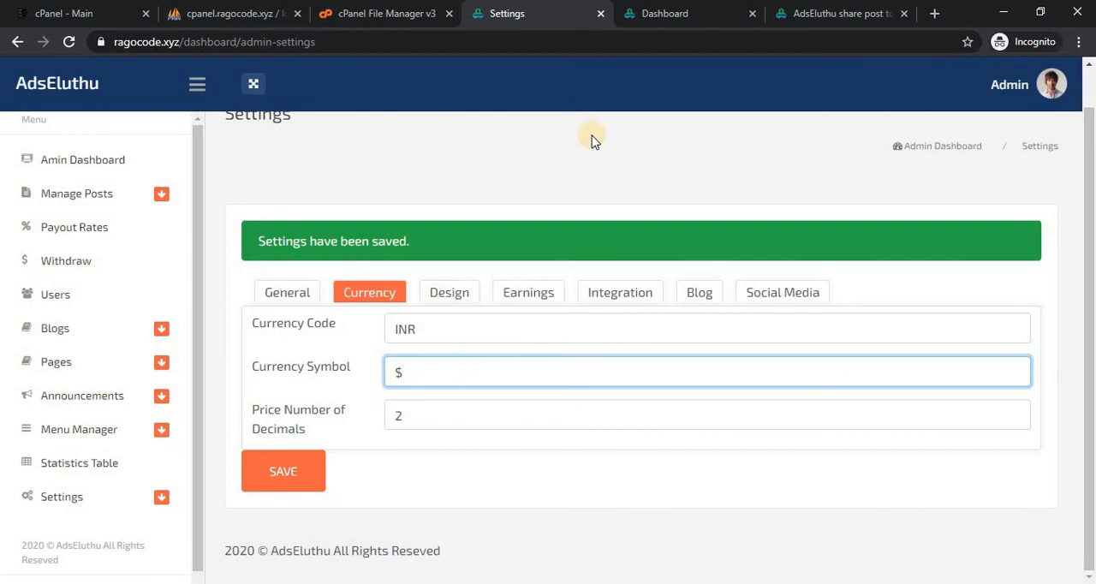
left_click(673, 10)
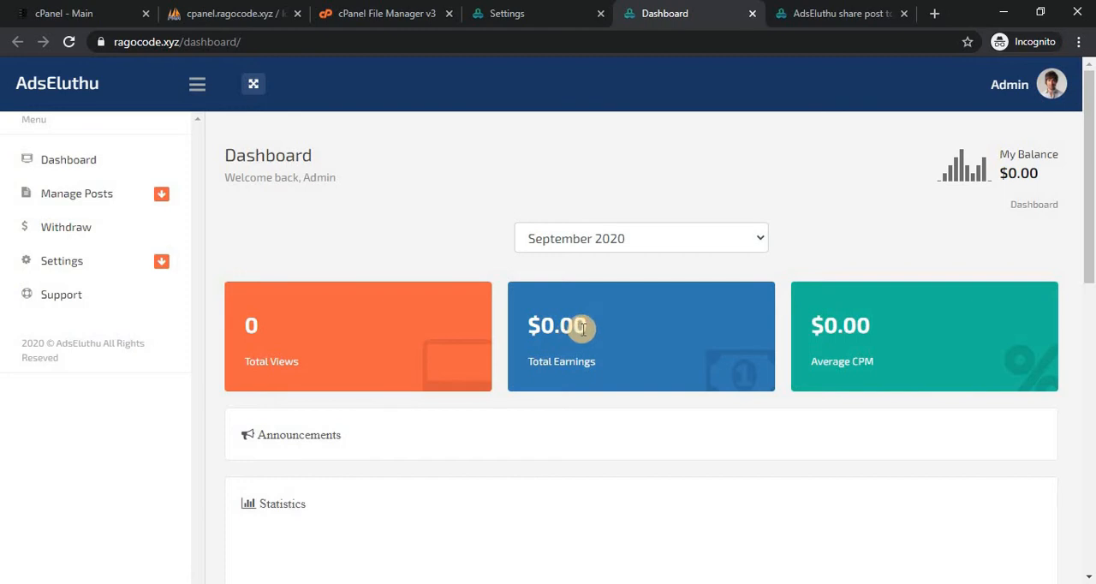
Set the Currency Symbol to ₹ and Price Number of Decimals to 3, and save the settings.
left_click(504, 12)
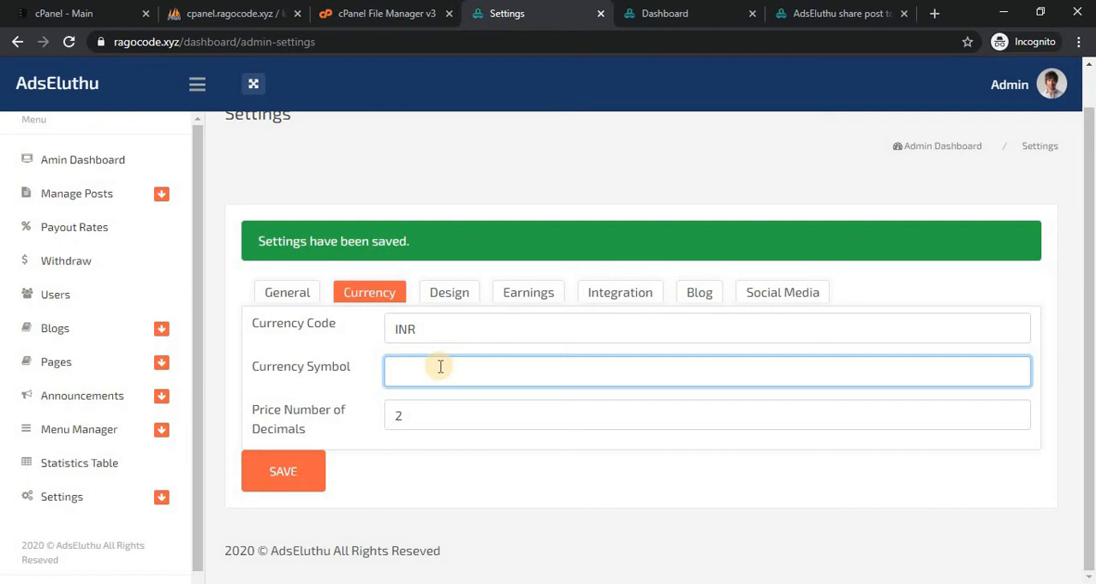
left_click(412, 415)
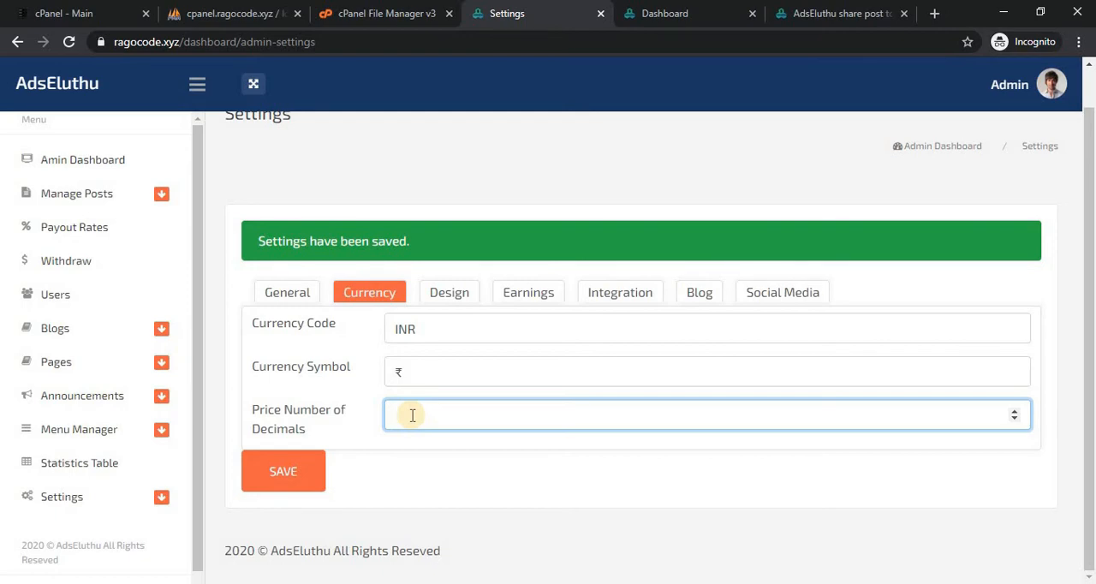
left_click(278, 485)
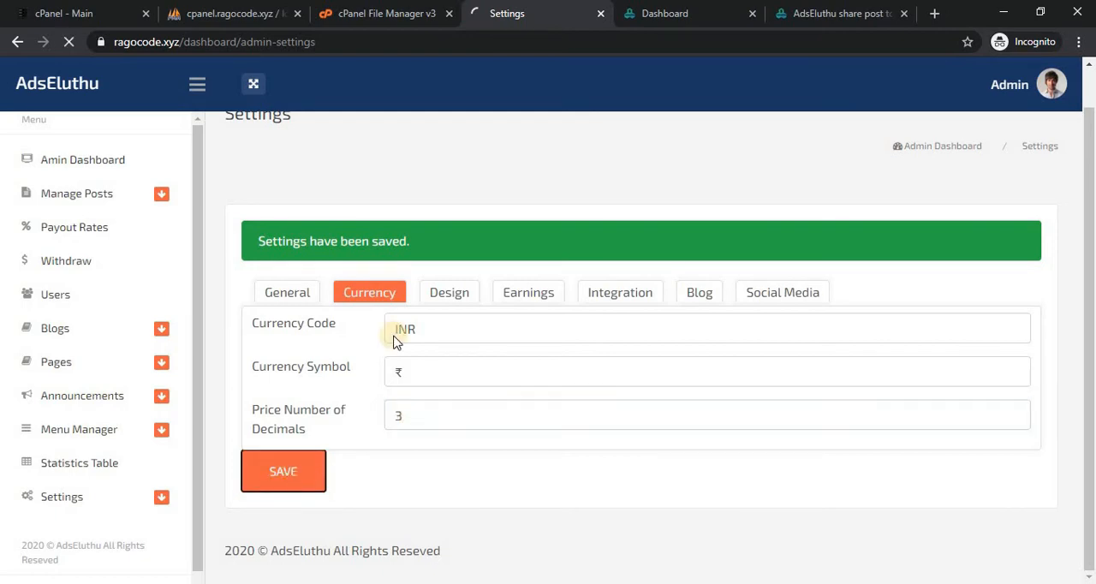
Reload the member dashboard to check its currency format, and return to the Currency settings.
left_click(665, 13)
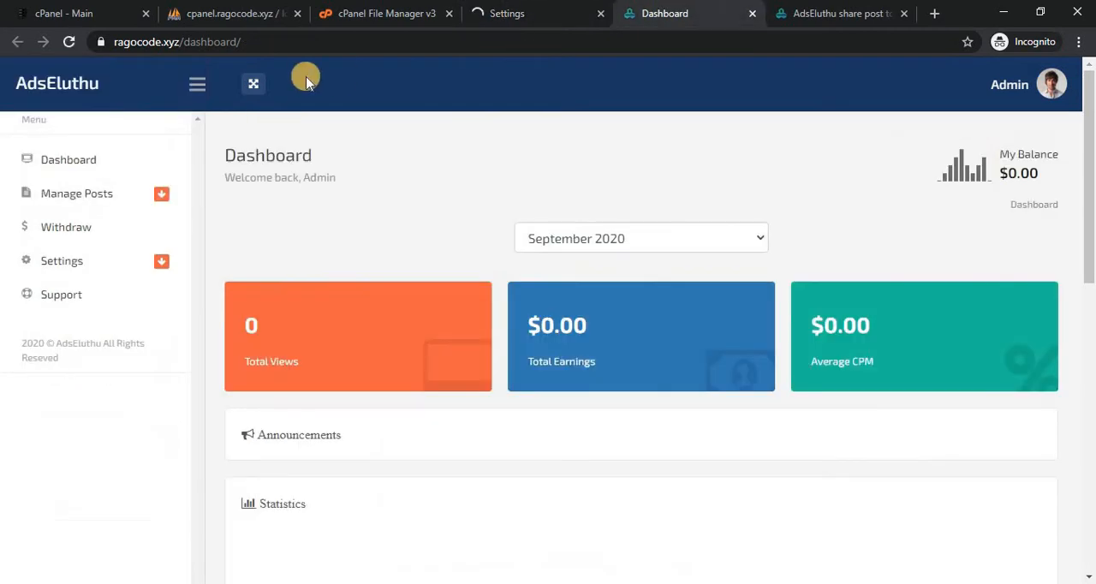
left_click(68, 42)
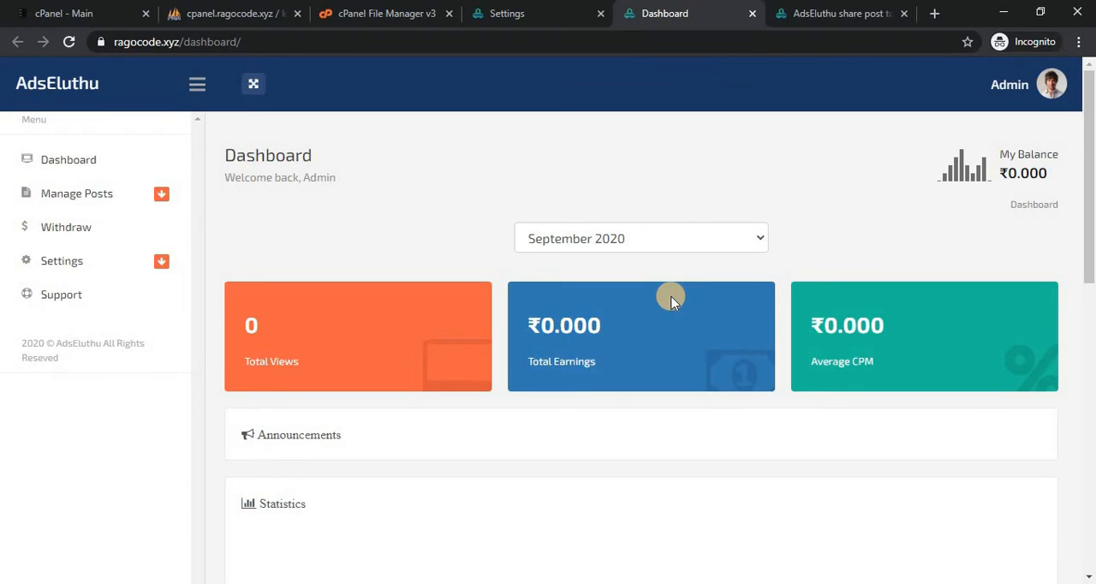
left_click(523, 12)
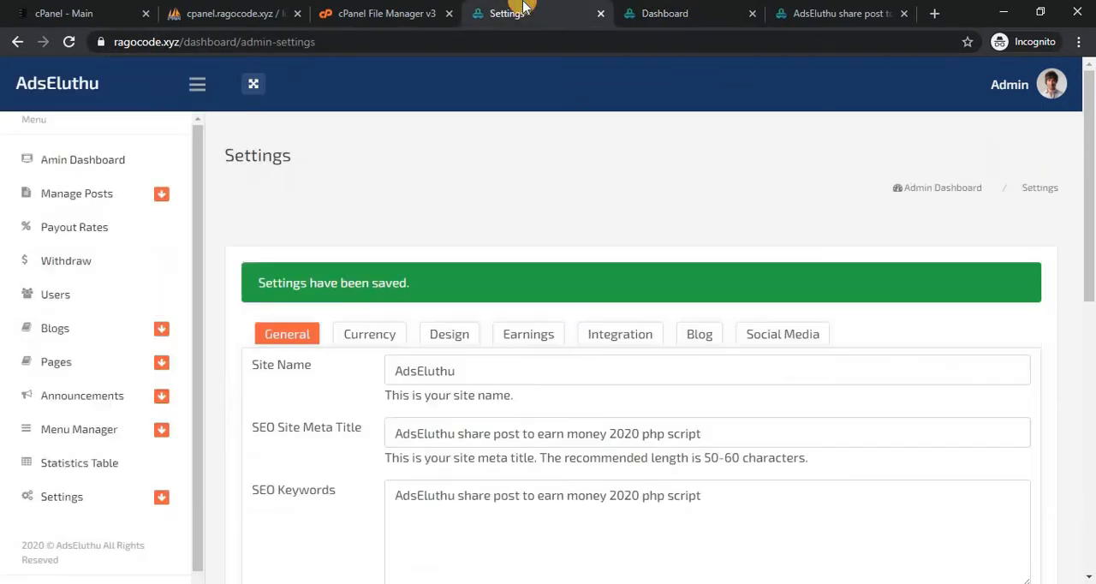
left_click(370, 336)
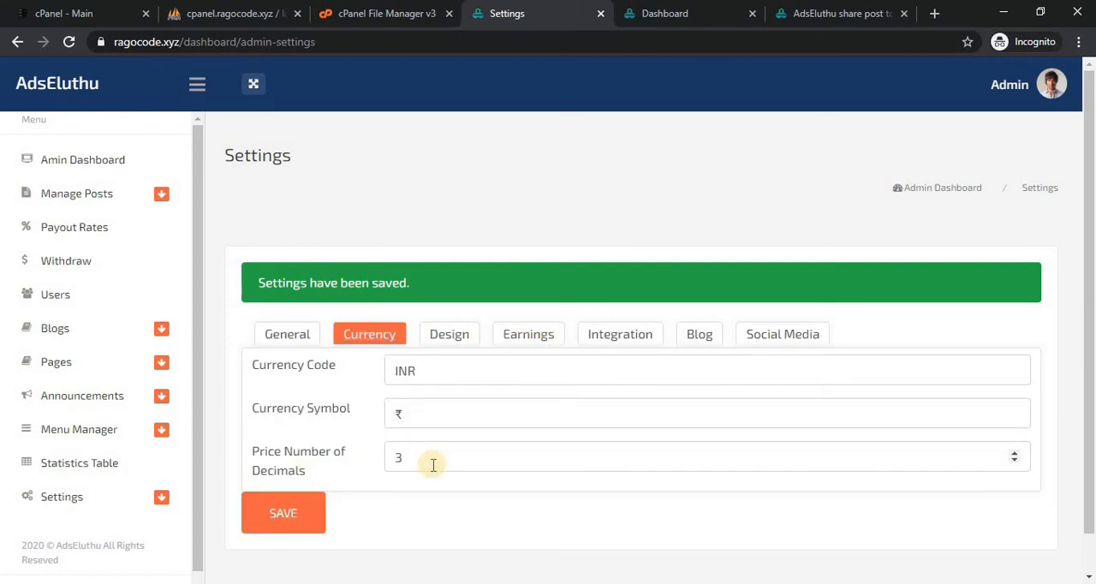
left_click(433, 464)
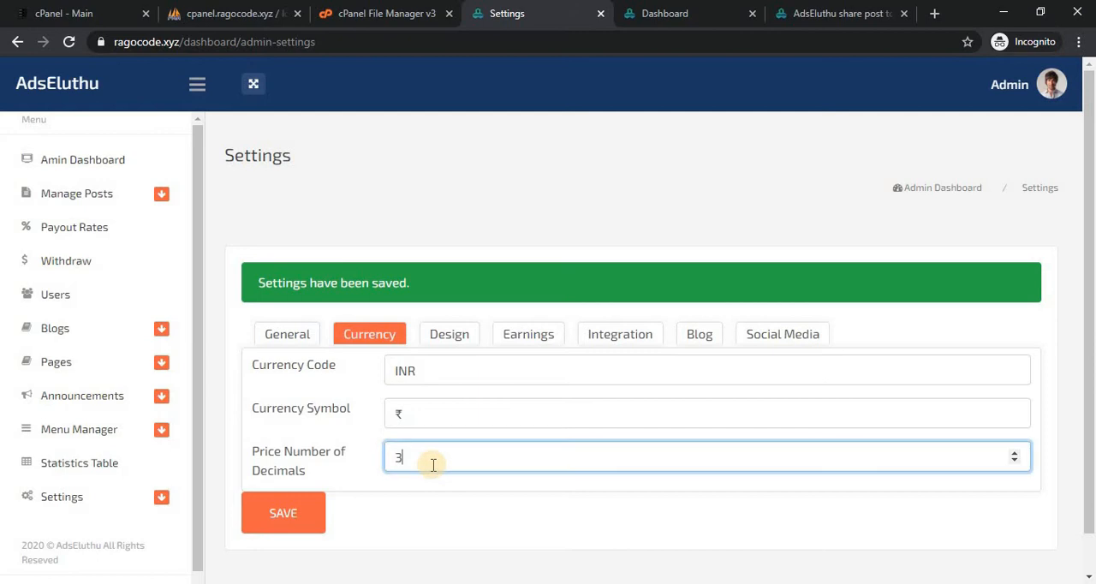
Examine the logo, favicon and banner URL fields in the Design settings and compare them with the public site's header.
left_click(443, 340)
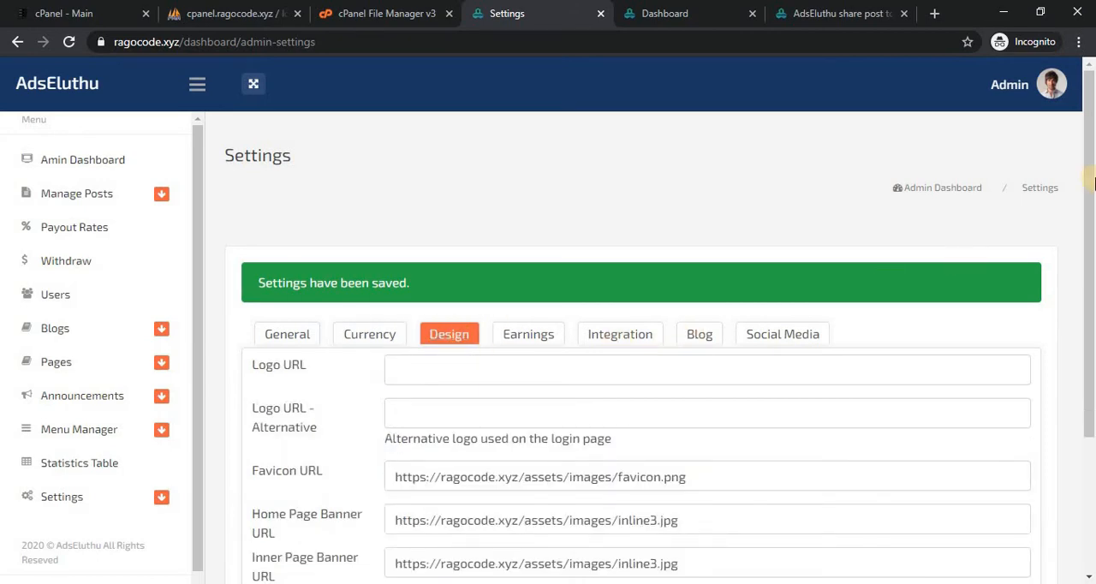
left_click_drag(1090, 178, 1090, 276)
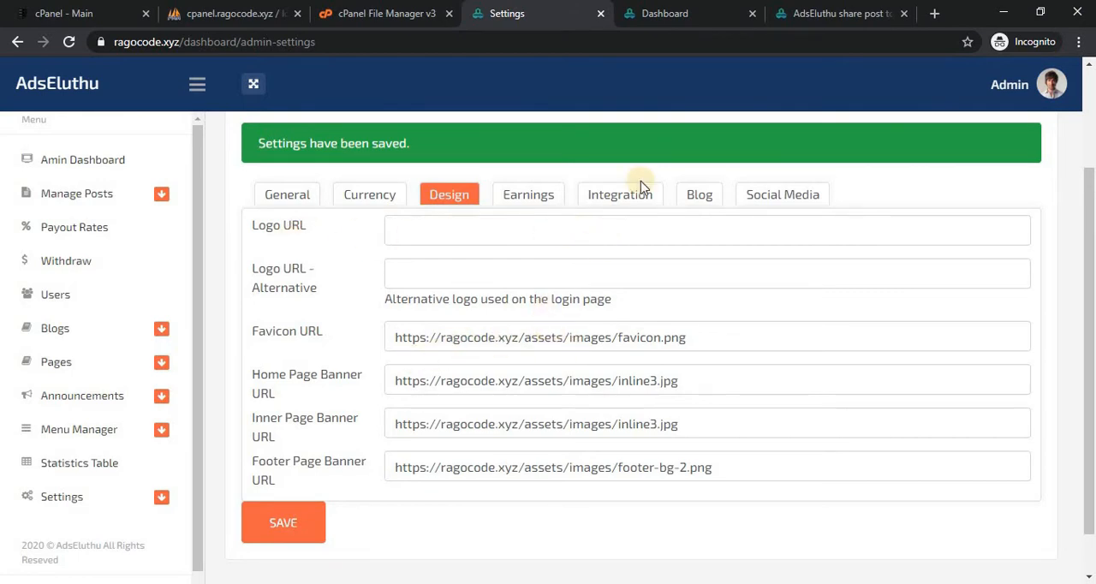
left_click(779, 13)
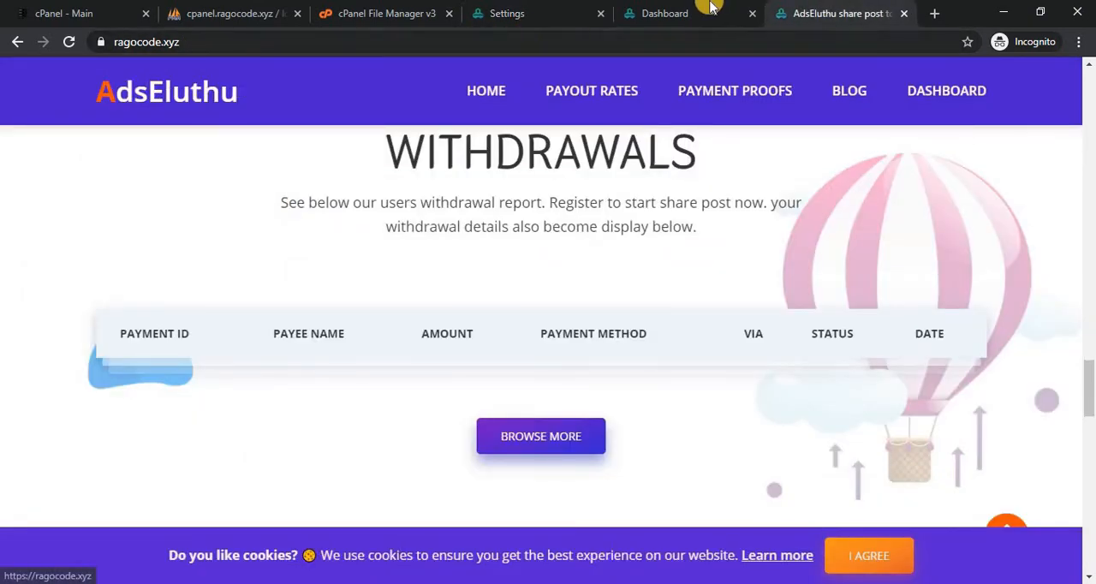
left_click(509, 9)
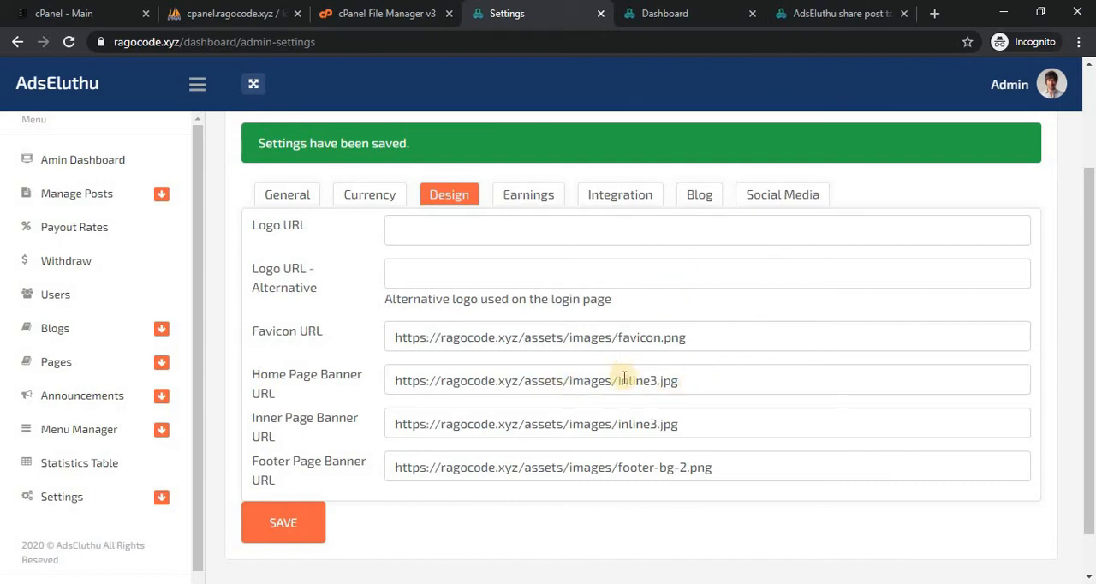
Examine the banner at the start of the public homepage and compare it with the Home Page Banner URL setting.
left_click(827, 14)
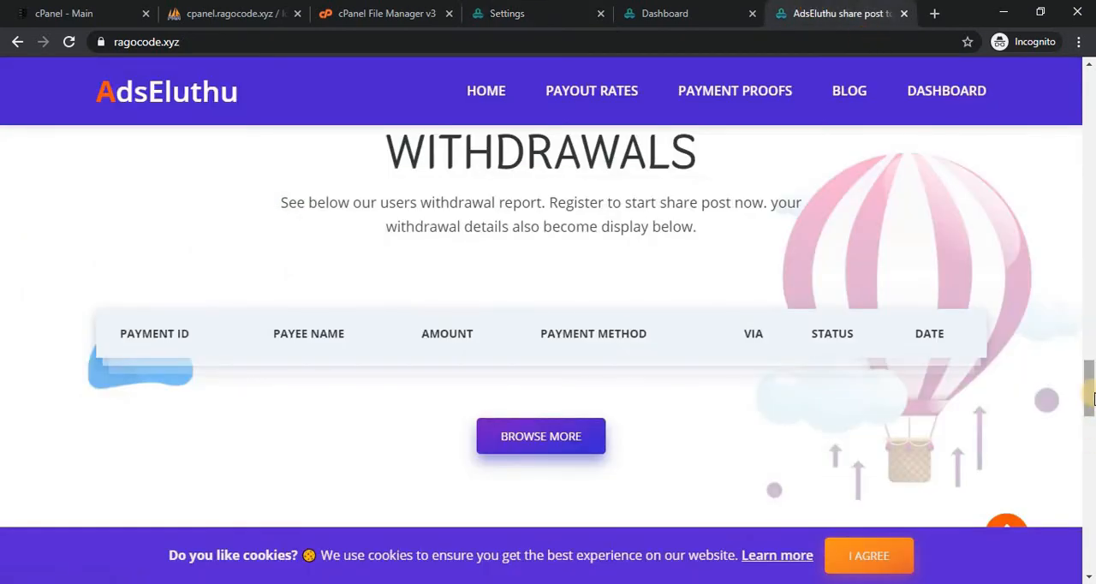
left_click(1090, 128)
left_click(1089, 128)
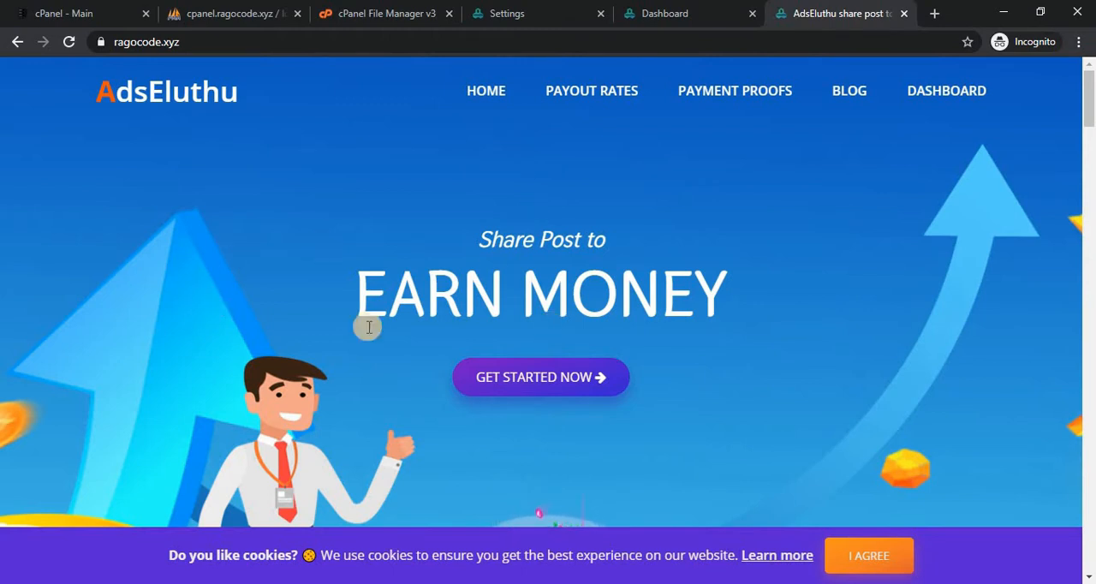
left_click(674, 10)
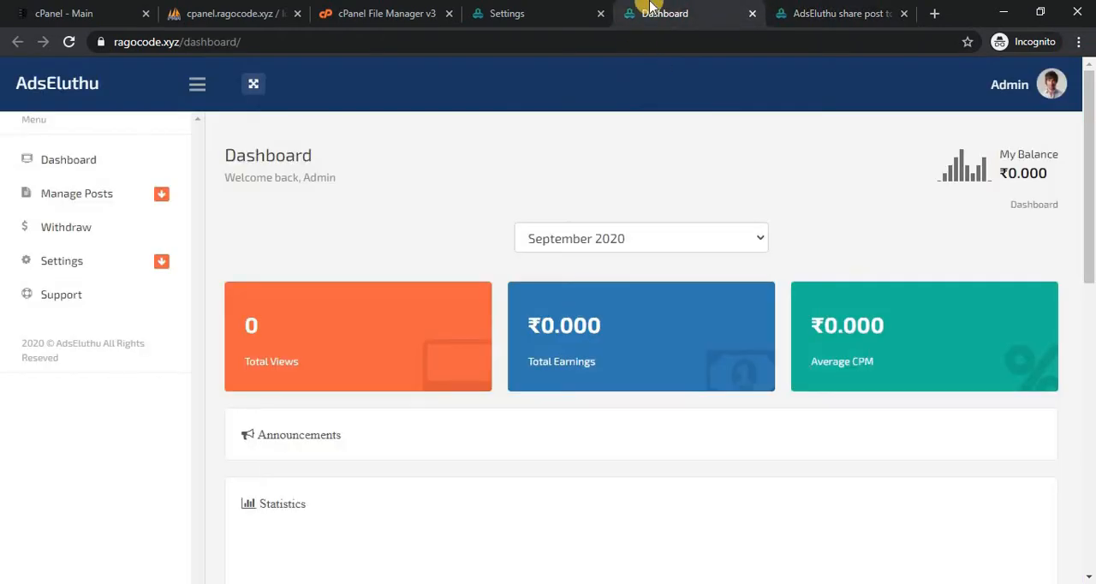
left_click(523, 9)
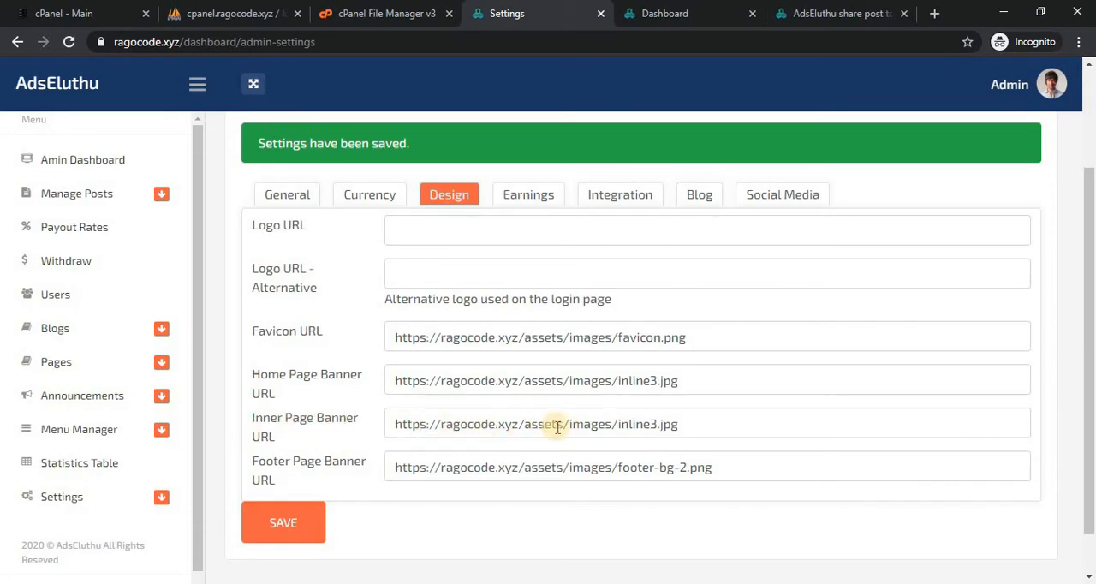
Open the public Payment Proofs page and compare its banner with the Inner Page Banner URL setting.
left_click(803, 11)
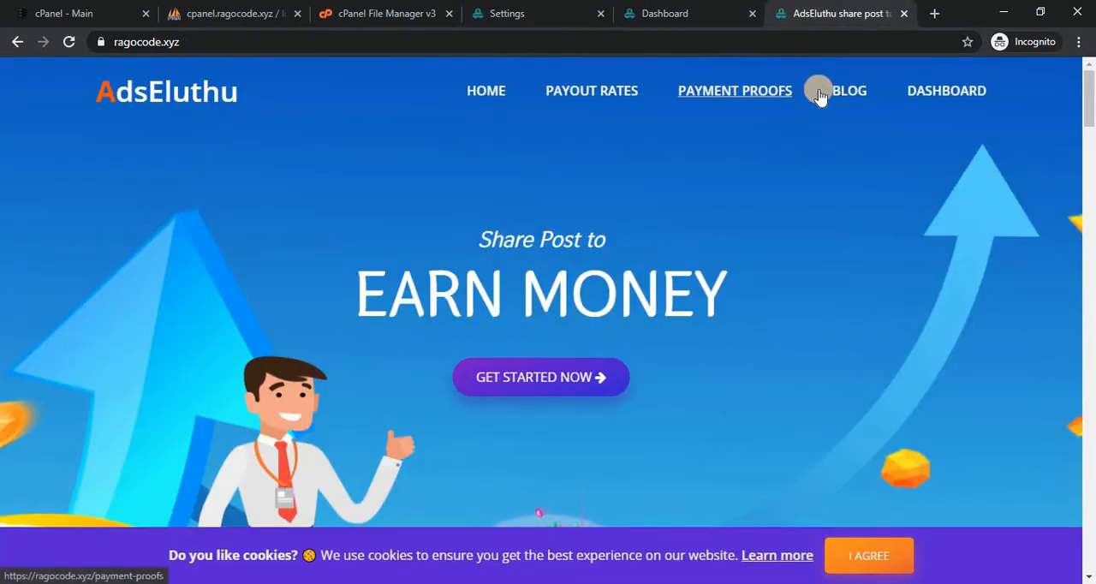
left_click(733, 89)
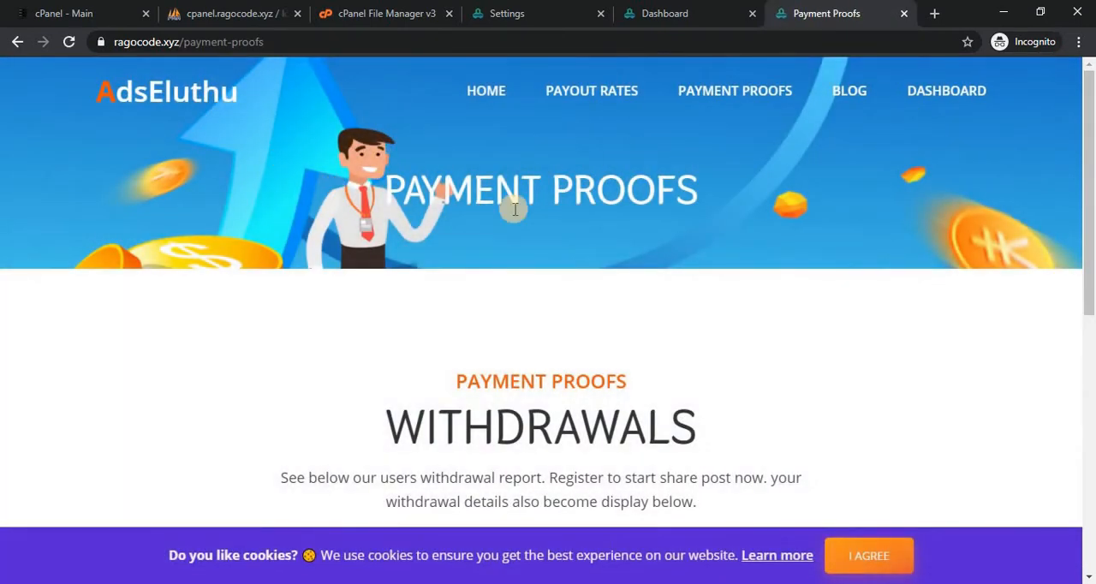
left_click(533, 11)
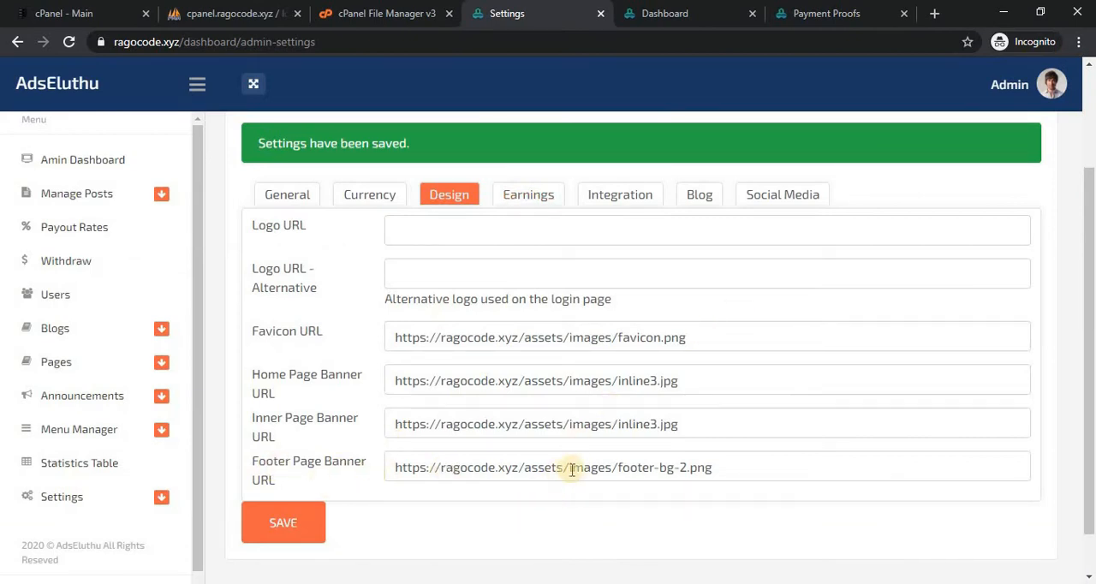
Examine the footer background of the Payment Proofs page and return to the Footer Page Banner URL setting.
left_click(786, 7)
left_click_drag(1090, 197, 1091, 527)
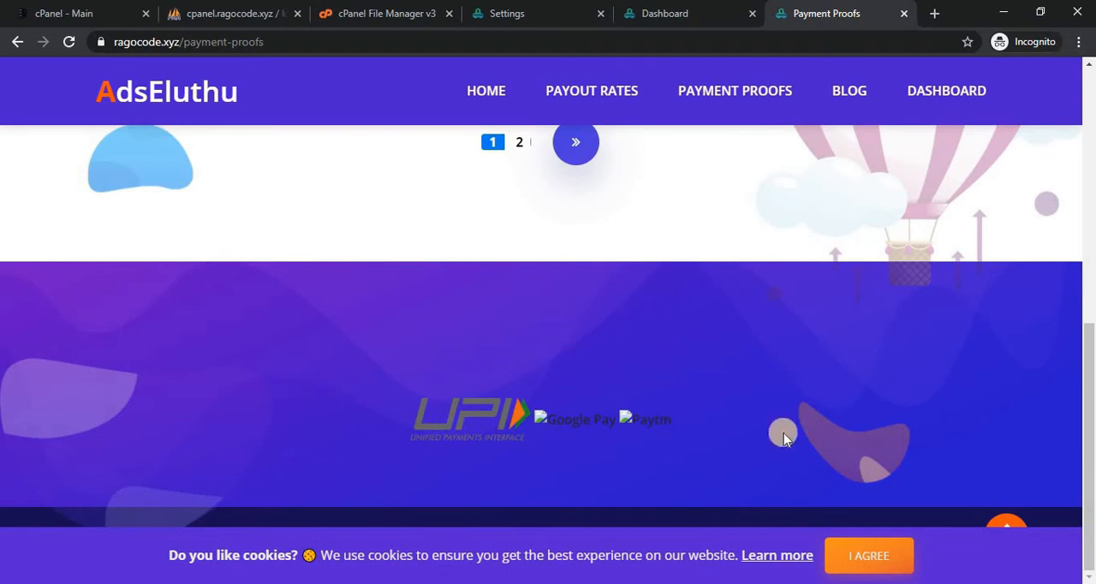
left_click(498, 6)
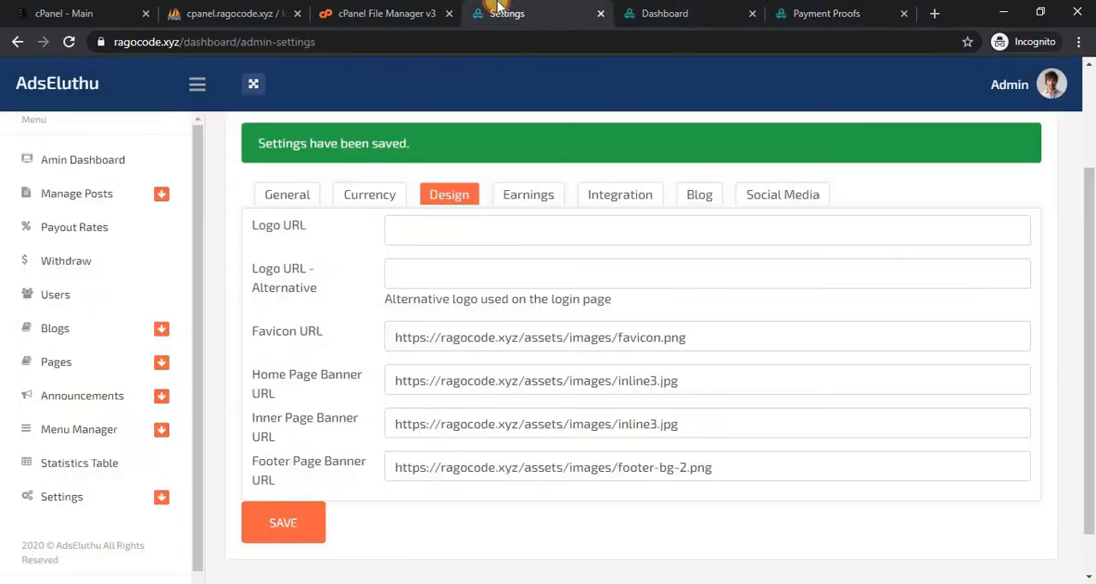
Examine the Earnings settings and the Head Code field in the Integration settings.
left_click(533, 196)
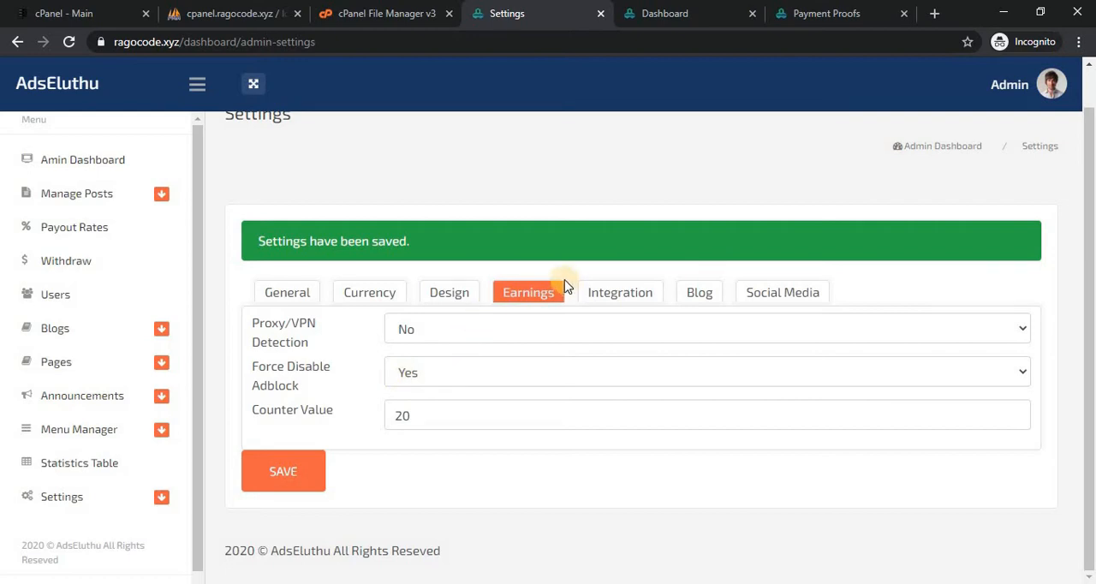
left_click(526, 298)
left_click(641, 295)
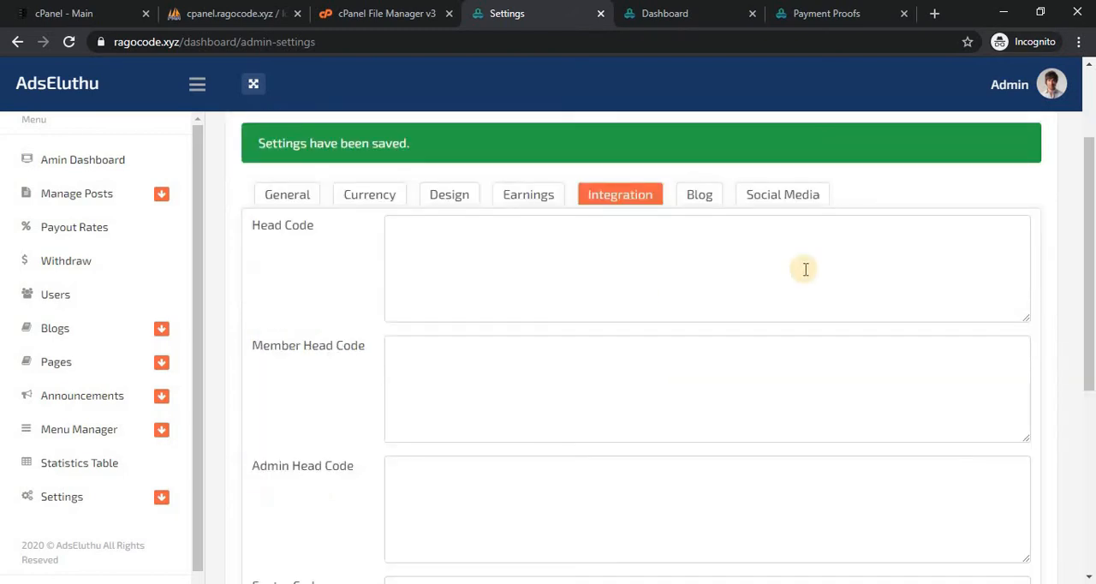
mouse_move(1093, 221)
left_mouse_down()
mouse_move(1092, 304)
mouse_move(1093, 191)
mouse_move(1093, 338)
mouse_move(1092, 242)
left_mouse_up()
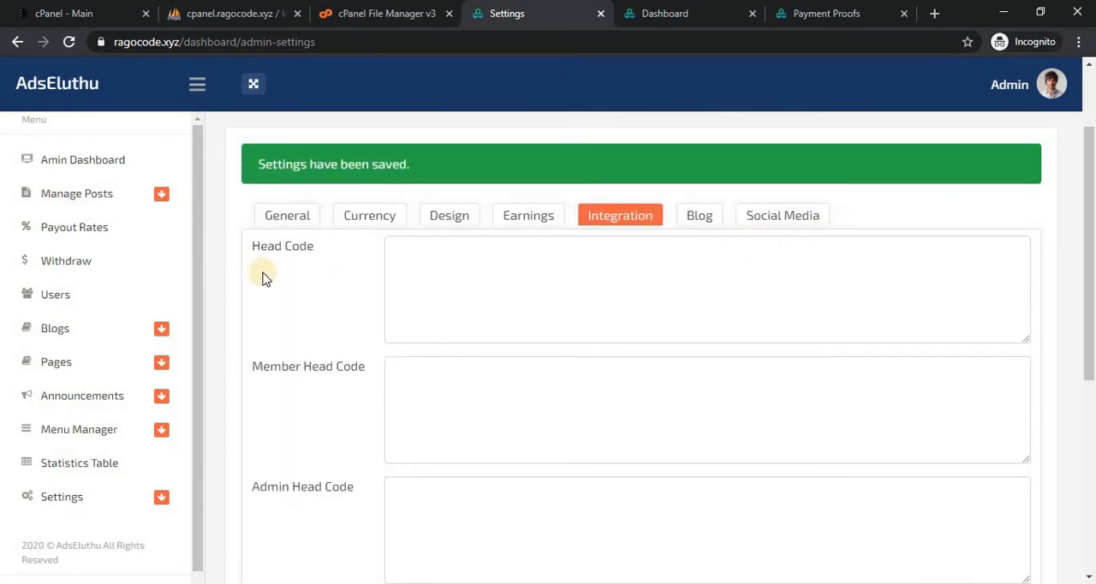
left_click(529, 272)
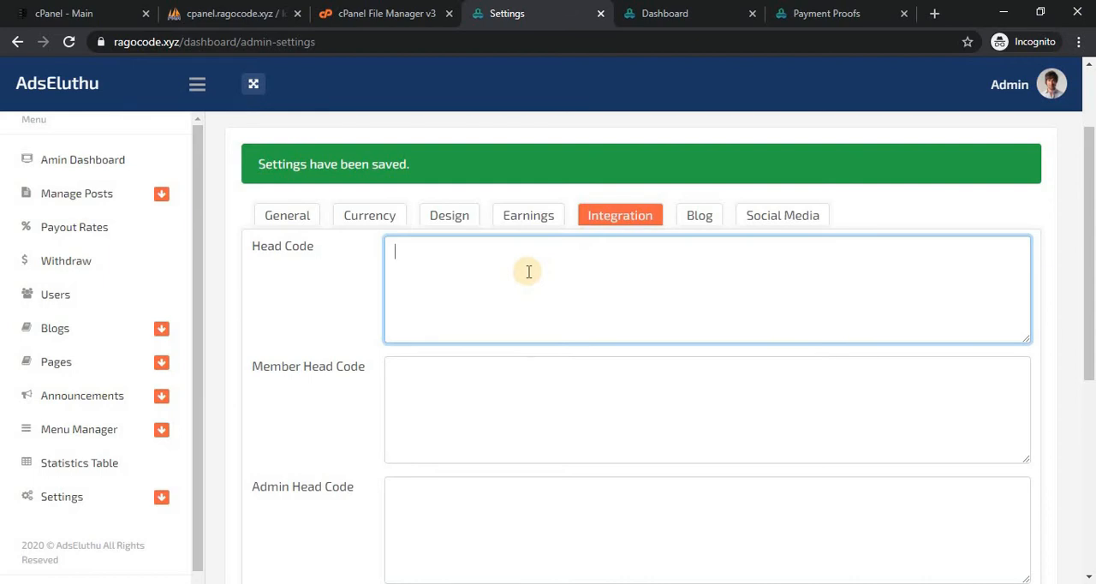
Look at the member dashboard and examine the member head, admin head, footer and after-body-tag code fields in the Integration settings.
left_click(663, 9)
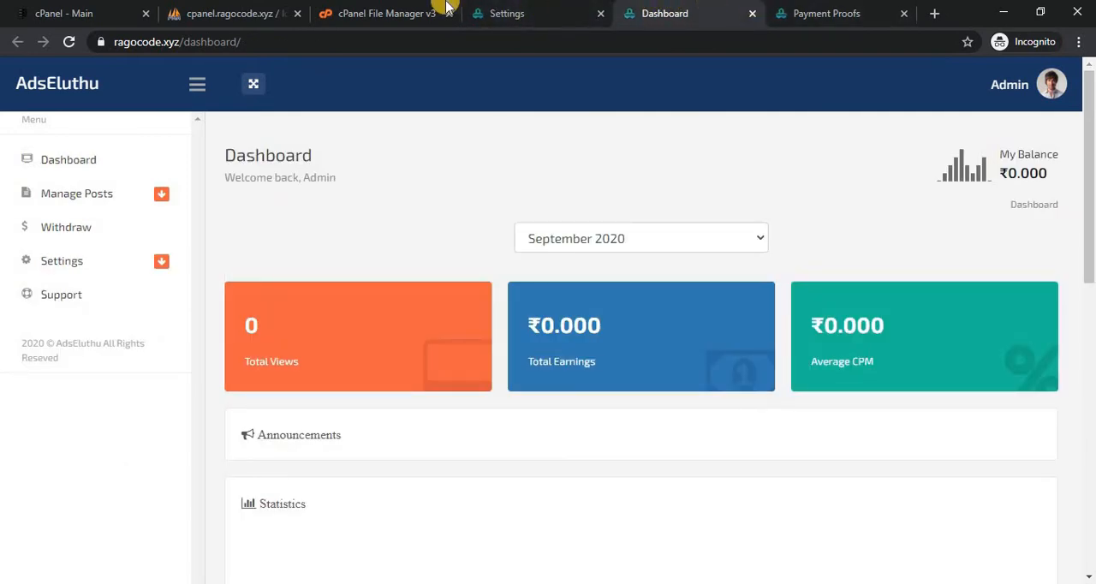
left_click(524, 10)
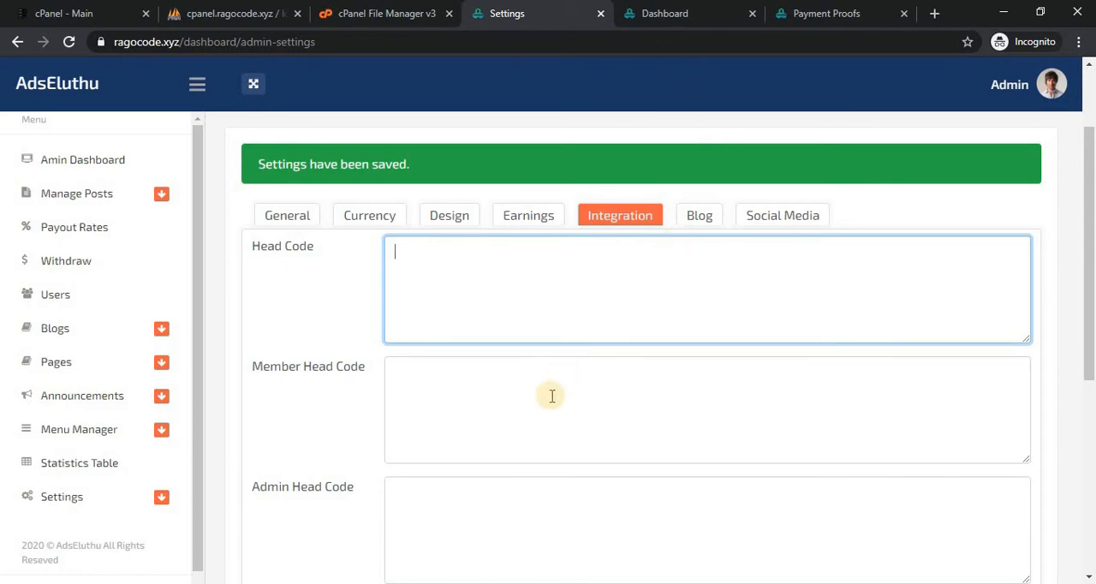
left_click_drag(1091, 300, 1089, 386)
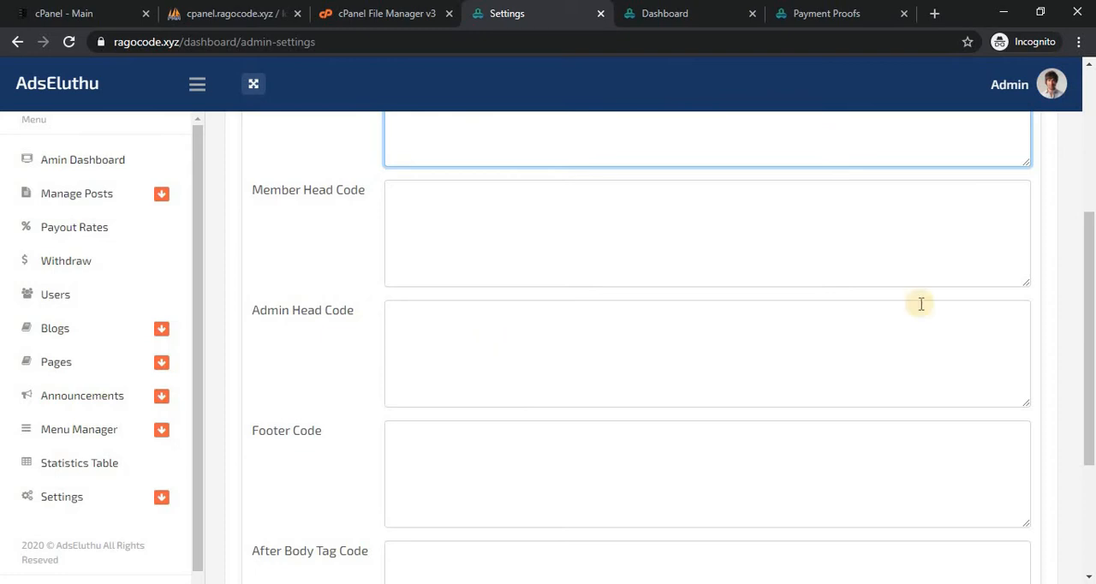
scroll(1028, 351, "down", 1)
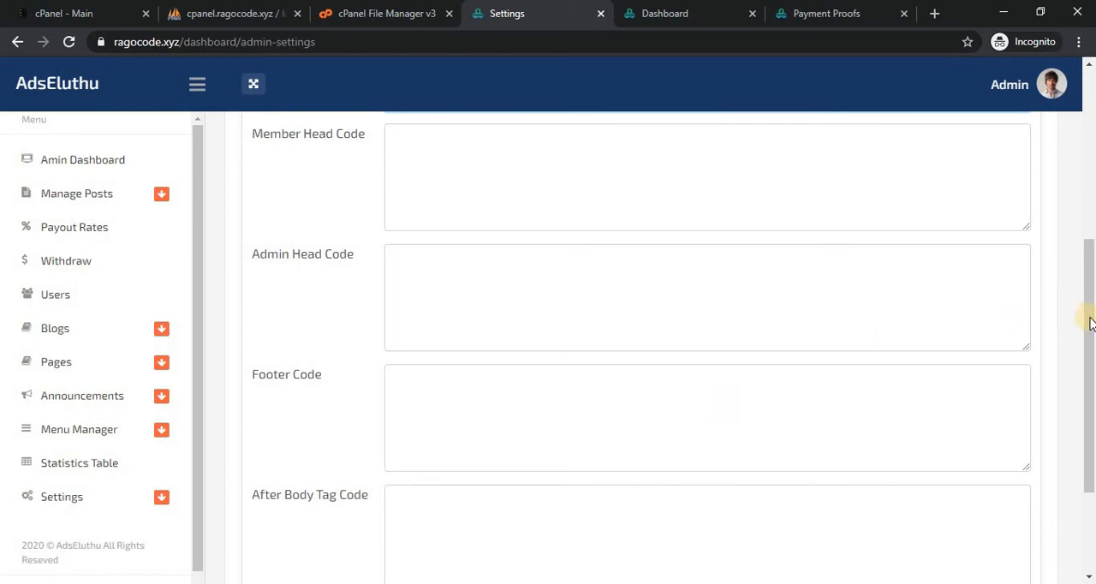
left_click_drag(1088, 317, 1089, 359)
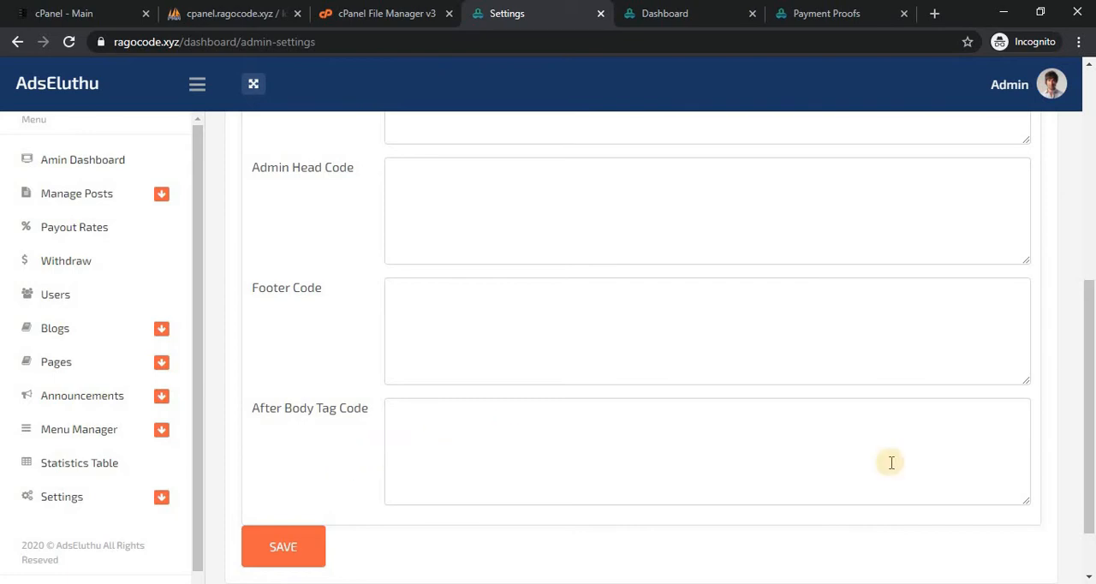
left_click_drag(1091, 412, 1081, 220)
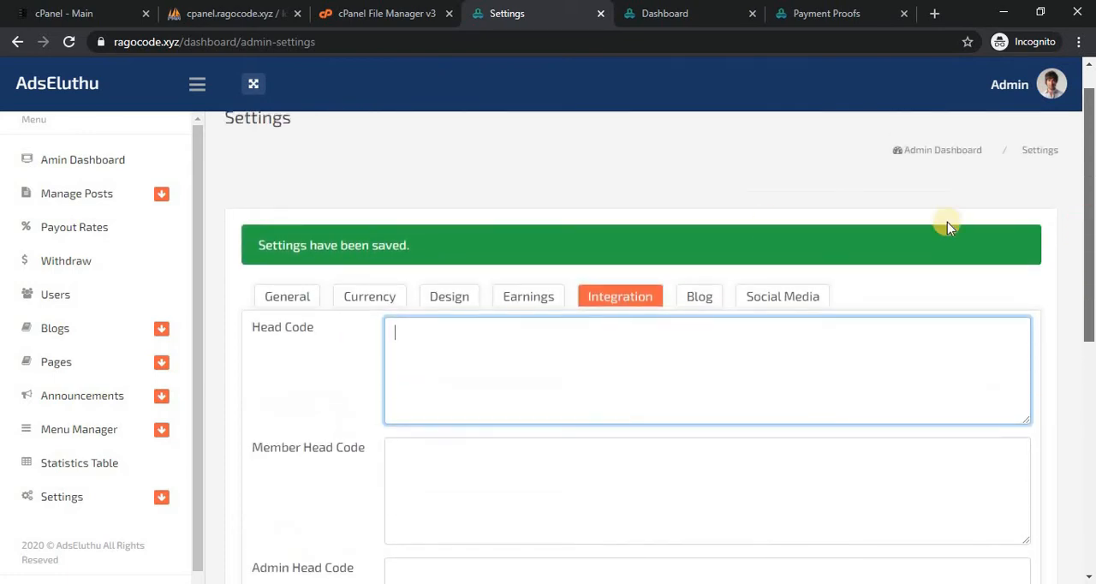
Examine the Blog and Social Media settings and compare the social URLs with the Payment Proofs page's footer icons, accepting the cookie notice.
left_click(698, 301)
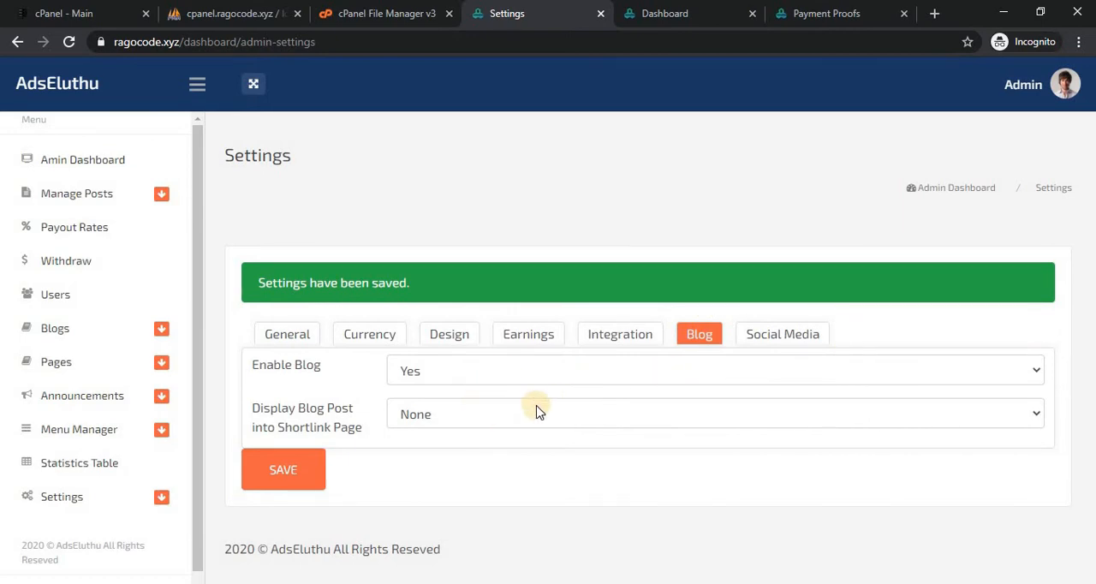
left_click(791, 335)
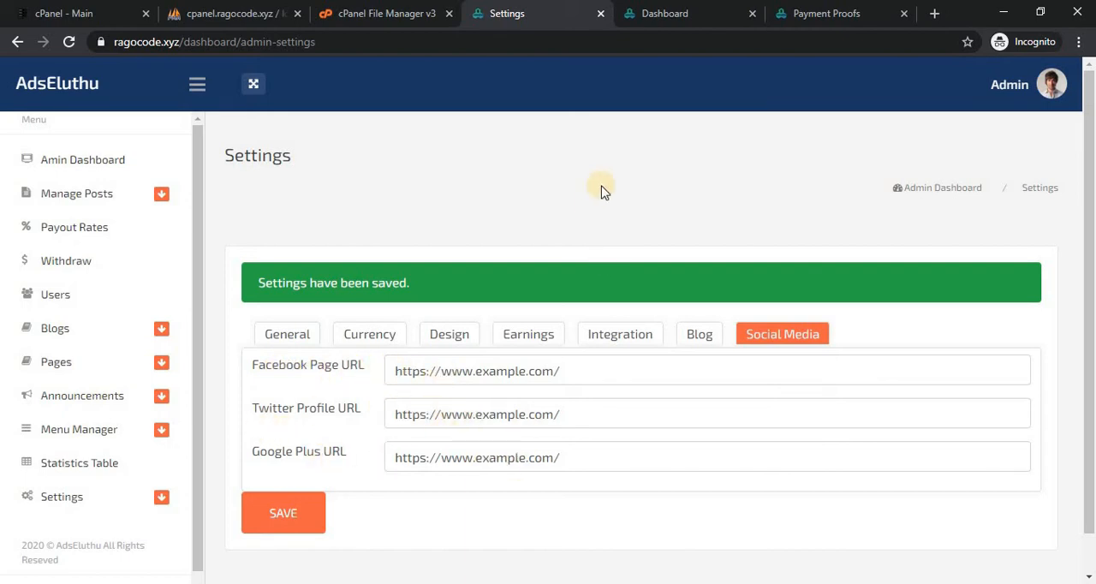
left_click(838, 10)
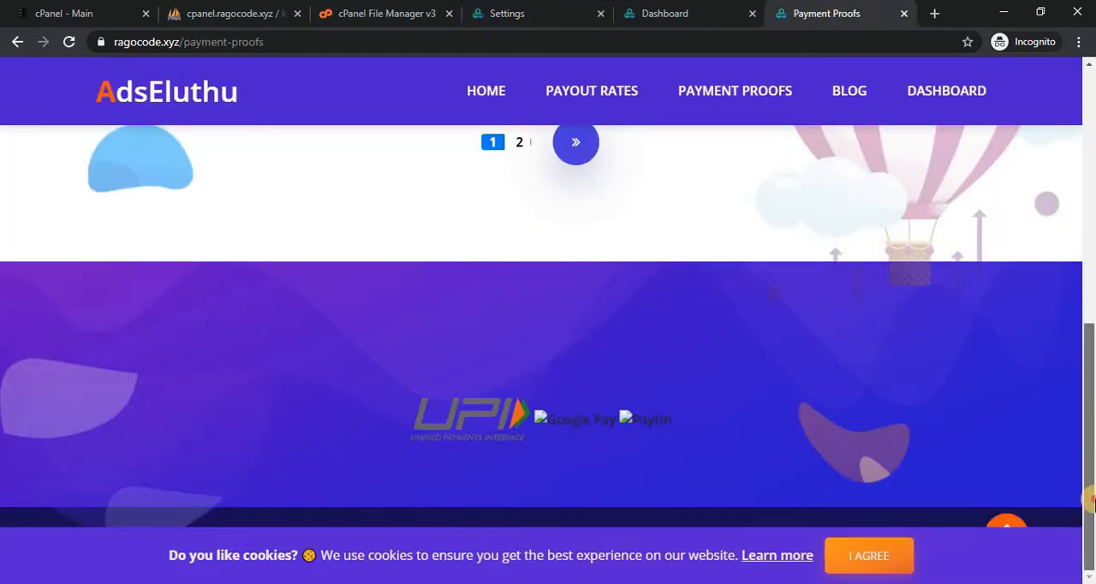
left_click(880, 557)
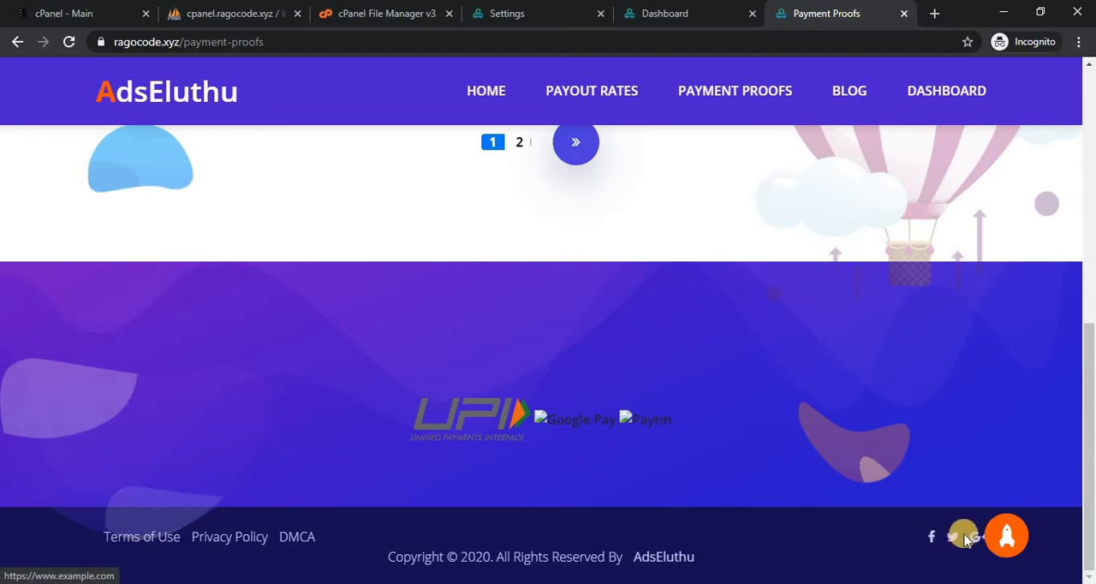
left_click(709, 10)
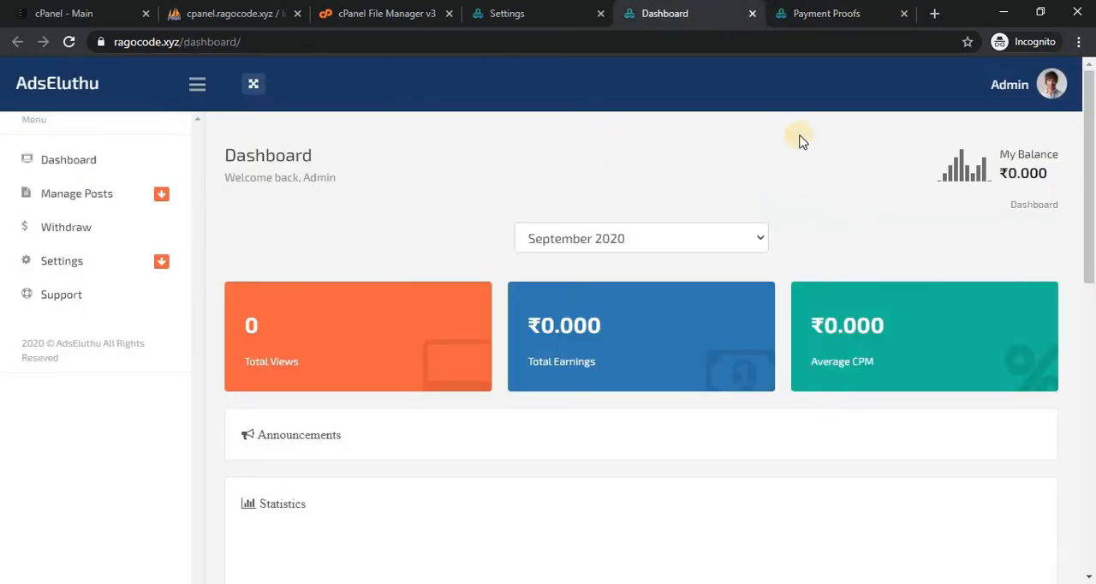
left_click(501, 12)
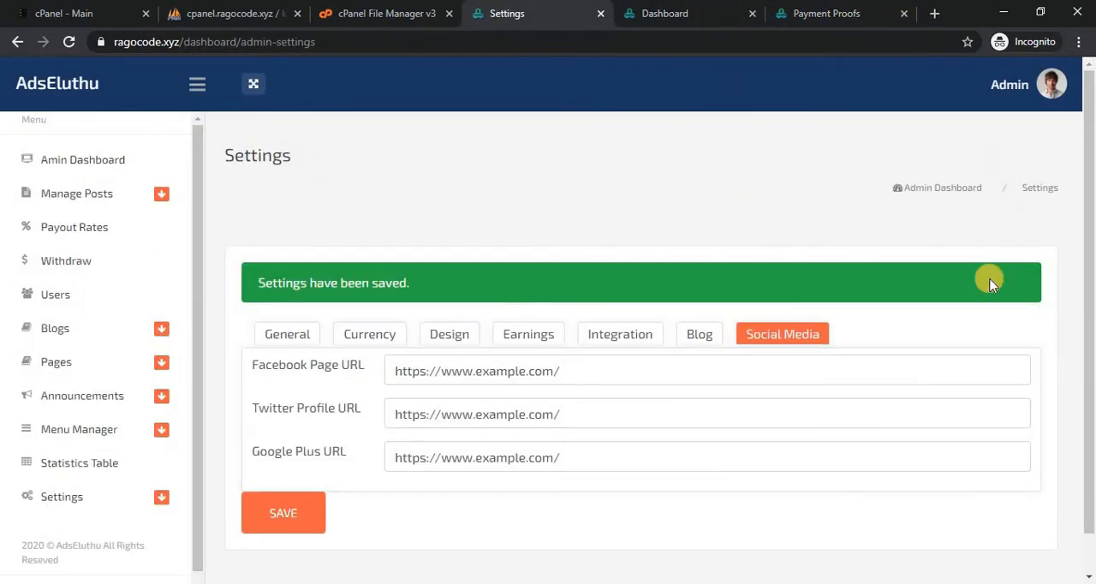
Open the admin Withdraw Settings page and bring the general withdrawal options into view.
scroll(1092, 300, "down", 2)
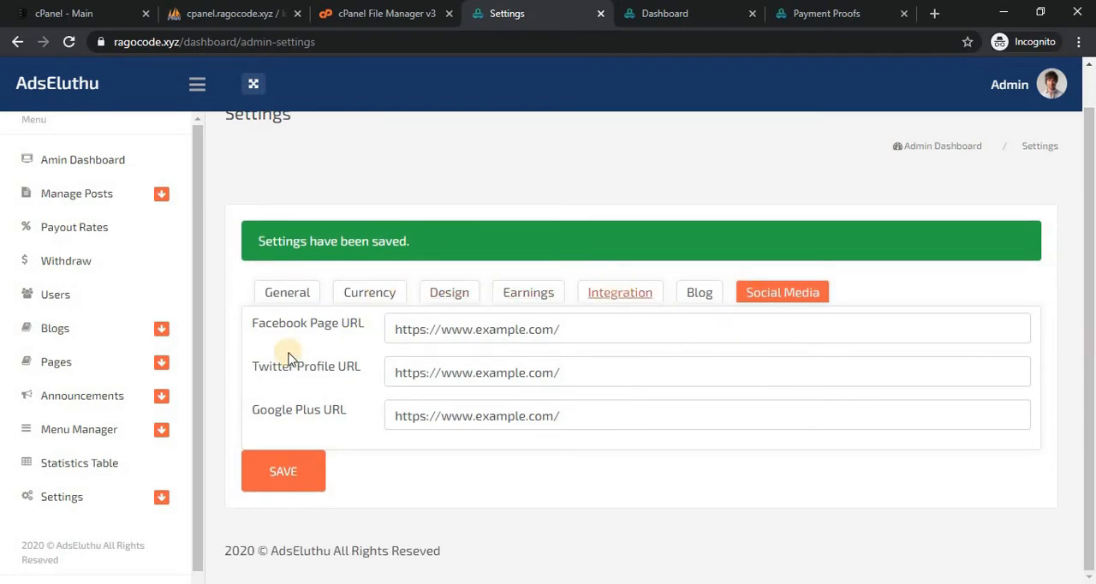
scroll(190, 489, "down", 1)
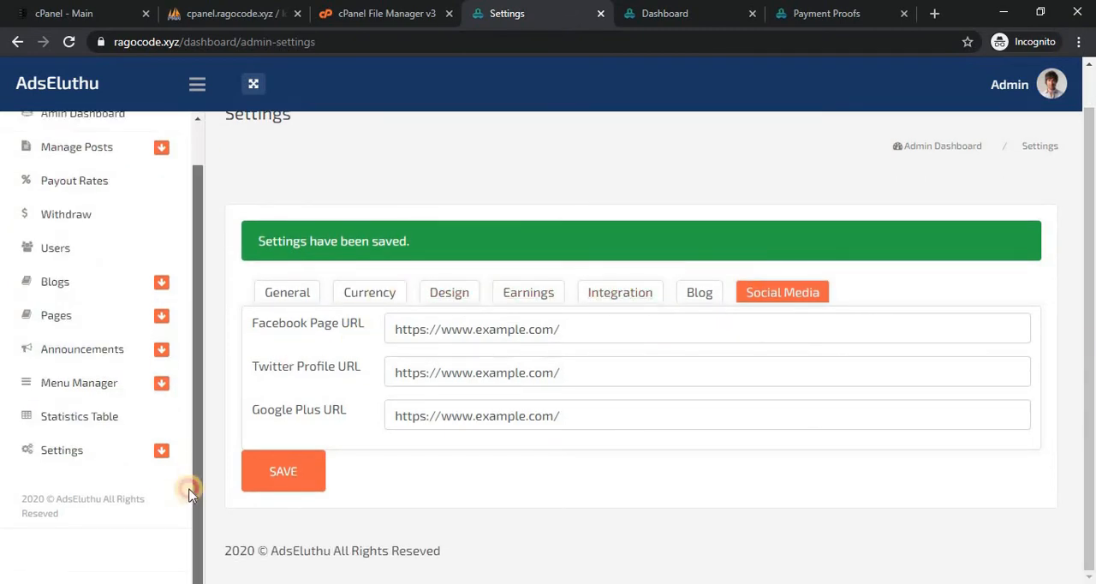
left_click(142, 452)
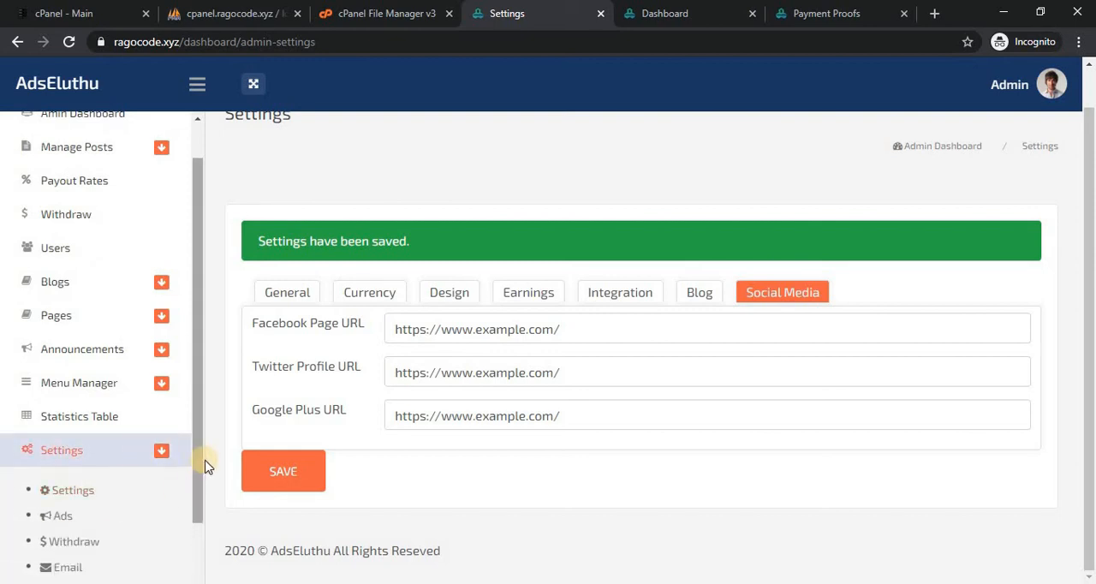
left_click_drag(198, 466, 199, 518)
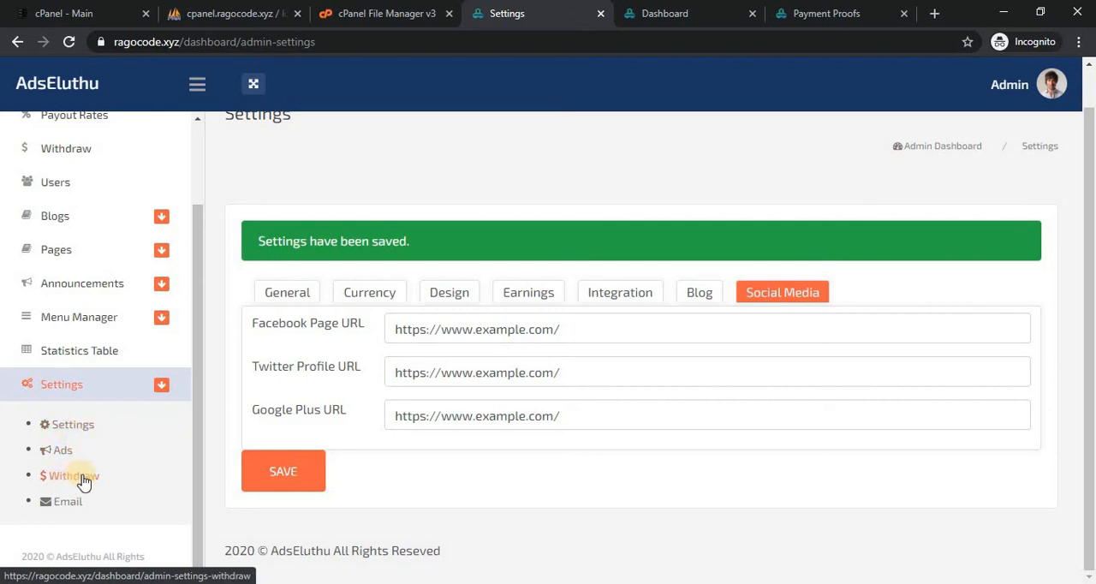
left_click(73, 476)
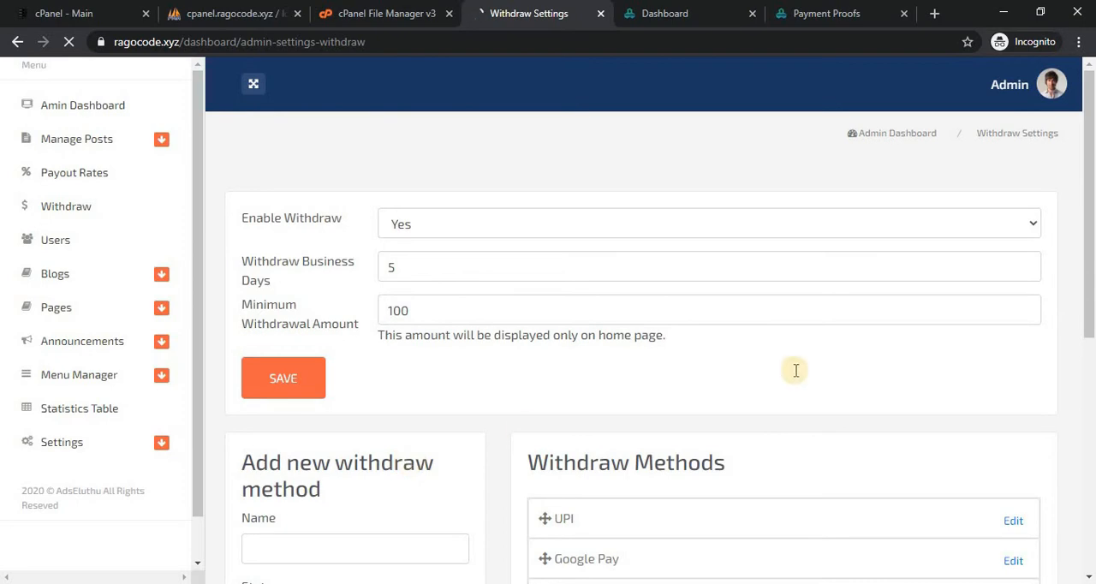
left_click_drag(1094, 271, 1094, 312)
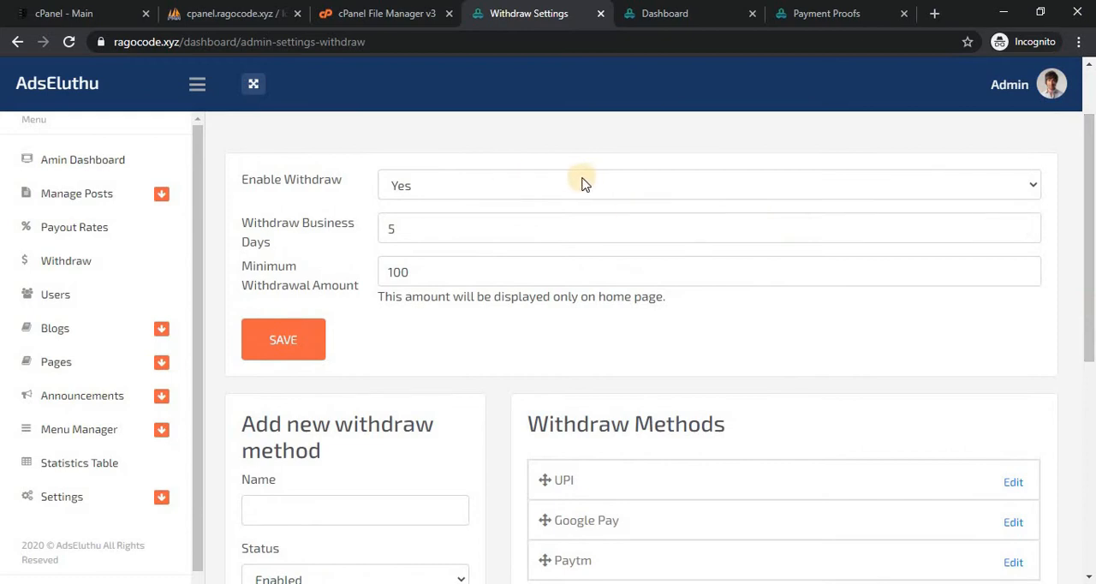
Examine the Enable Withdraw options and open the member Withdrawal page to see its Withdraw button.
left_click(518, 195)
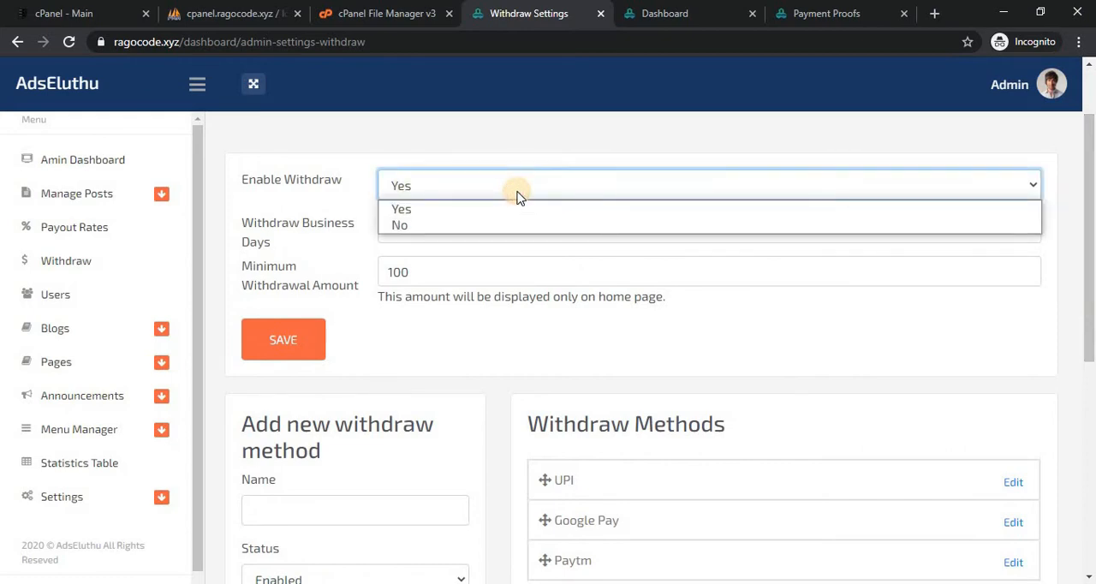
left_click(481, 129)
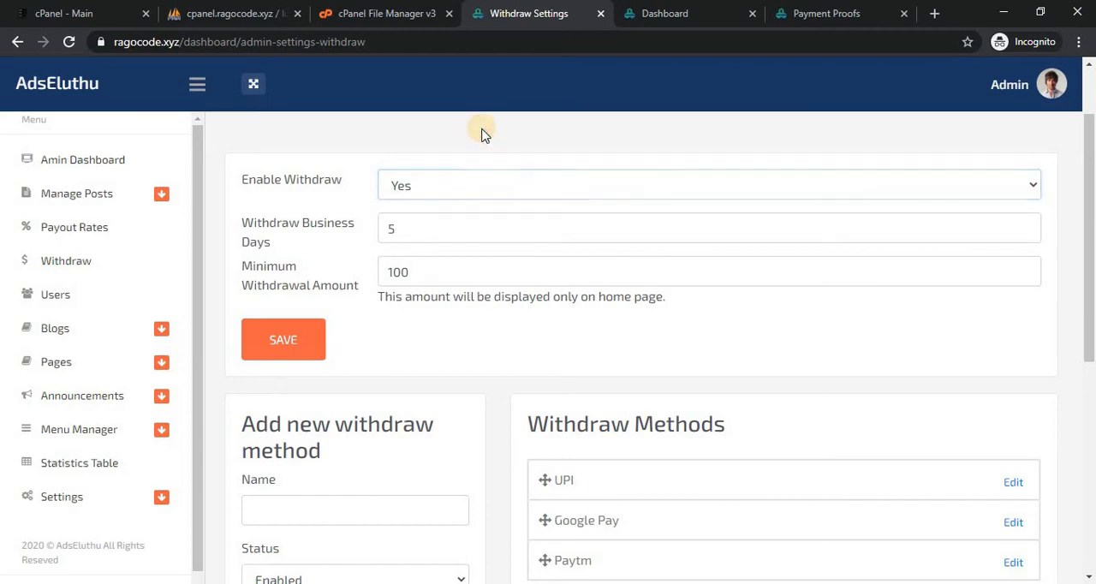
left_click(641, 21)
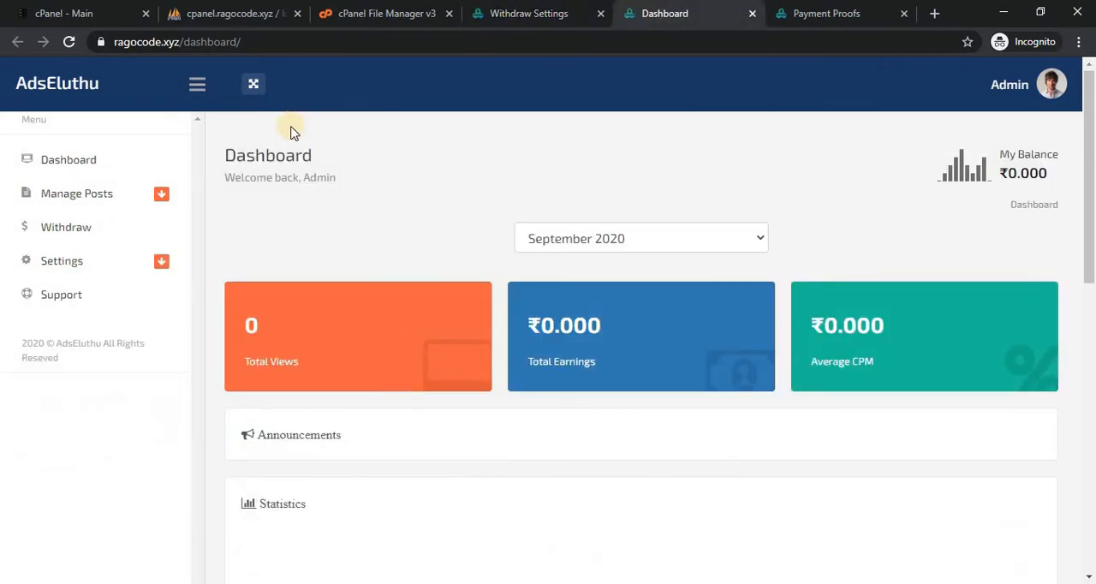
left_click(57, 229)
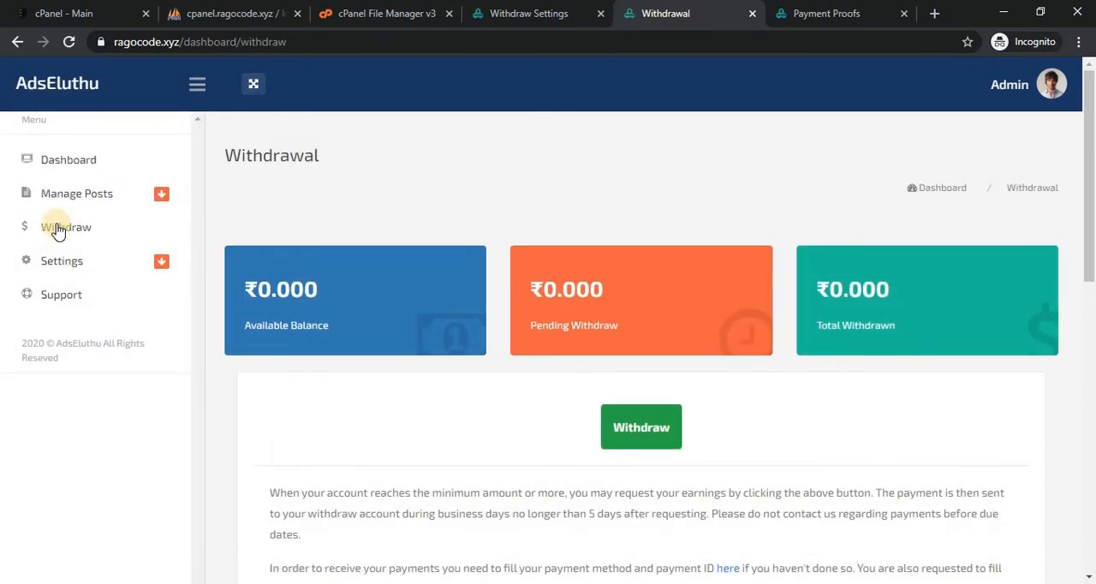
left_click(524, 12)
Set Enable Withdraw to No and save the withdraw settings.
left_click(501, 192)
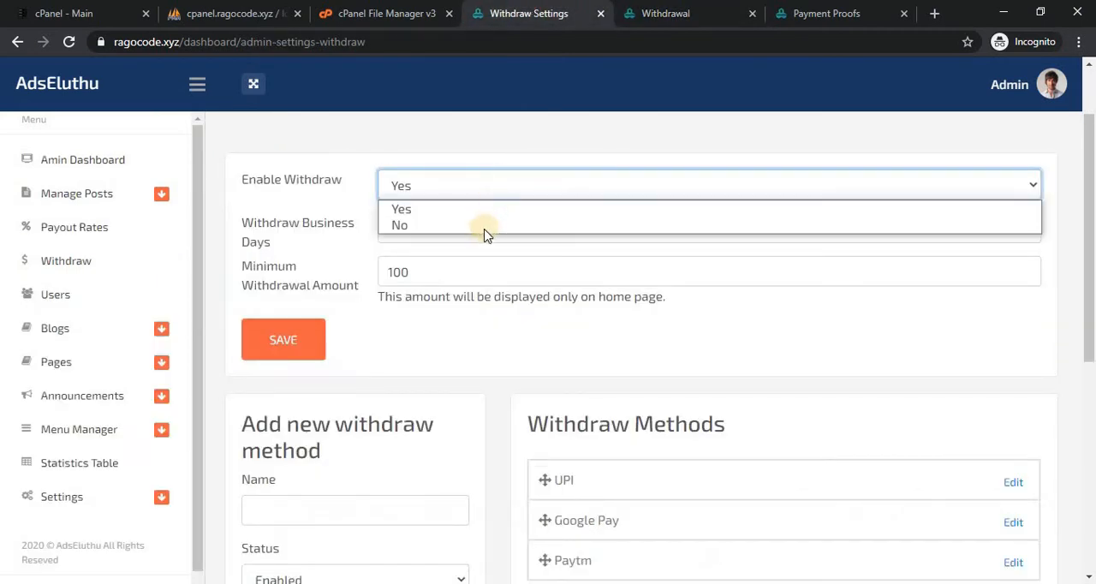
left_click(485, 228)
left_click(290, 353)
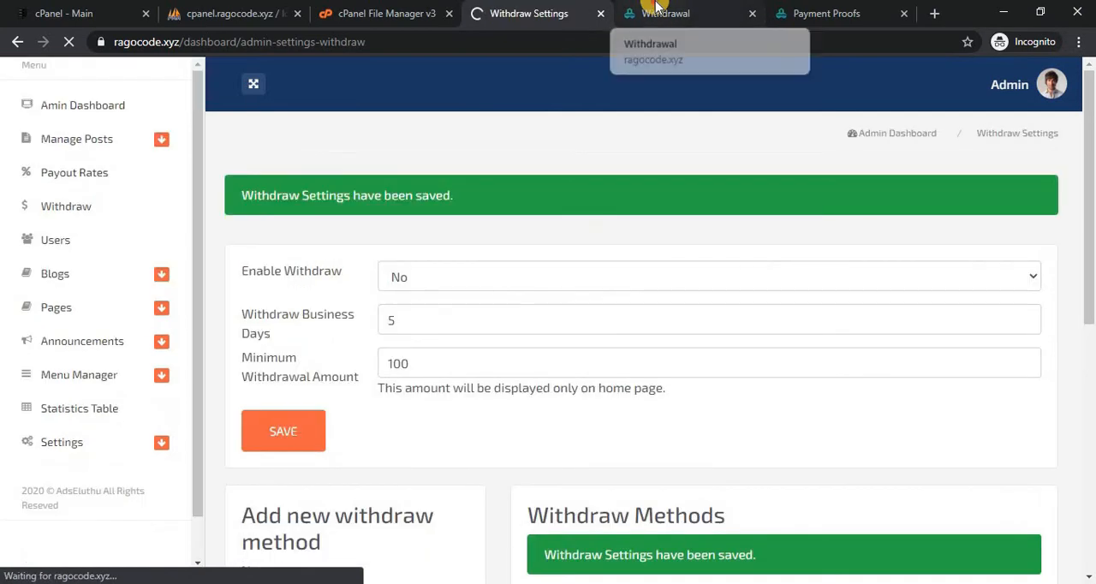
Reload the member Withdrawal page to check the effect of disabling withdrawals, and return to the Withdraw Settings.
left_click(655, 10)
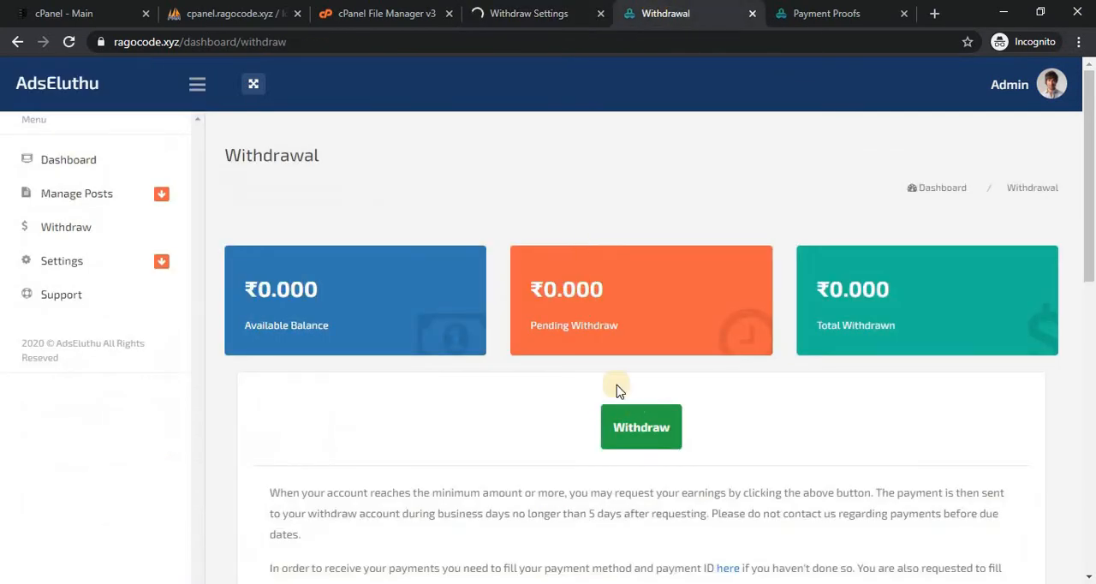
left_click(68, 41)
left_click(546, 10)
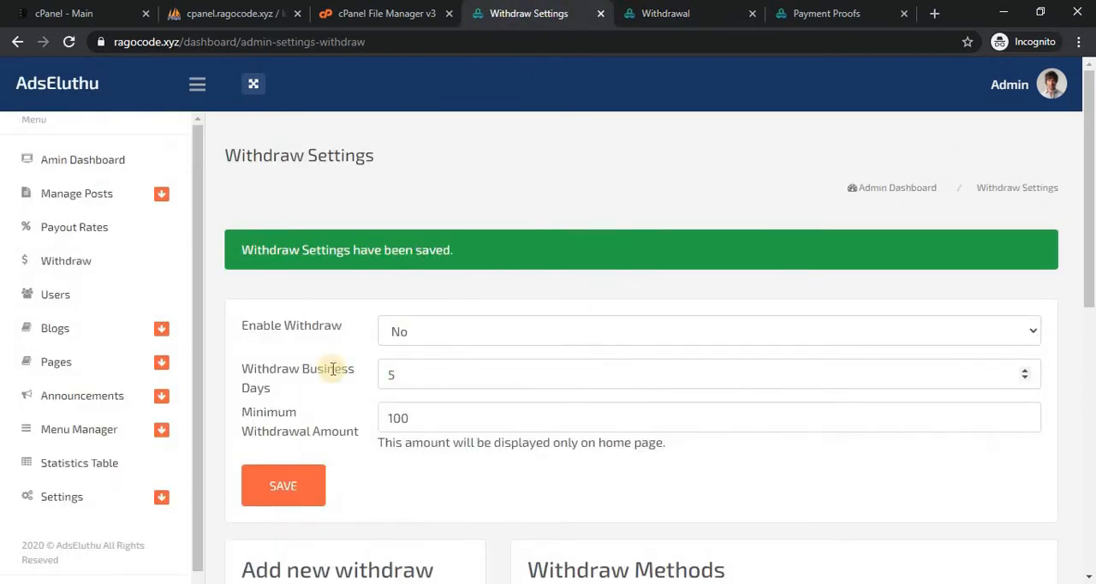
Compare the Withdraw Business Days setting with the payment period text on the member Withdrawal page.
left_click(389, 374)
type("5")
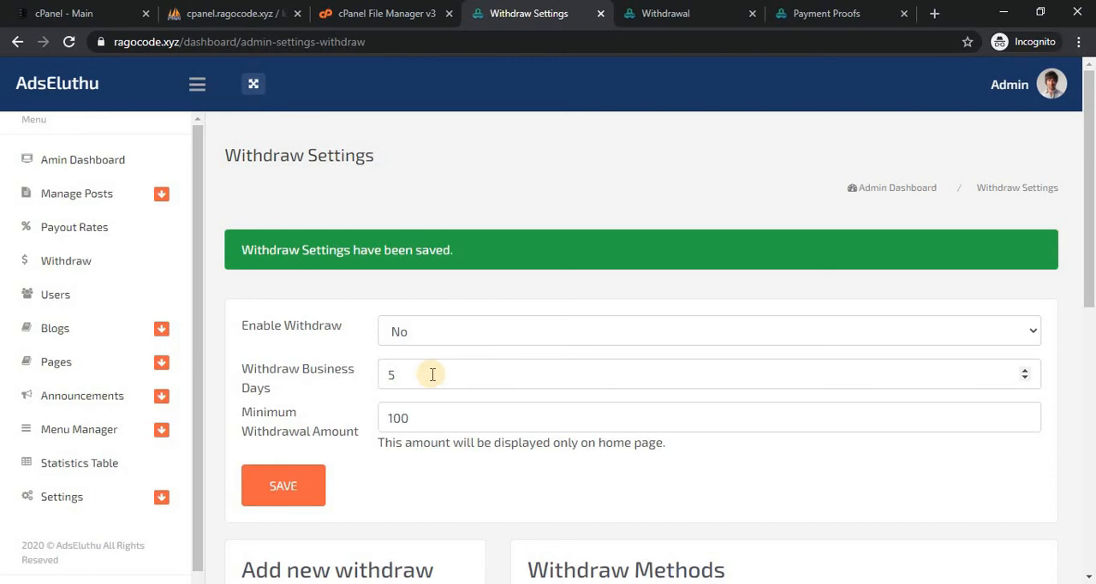
left_click(664, 13)
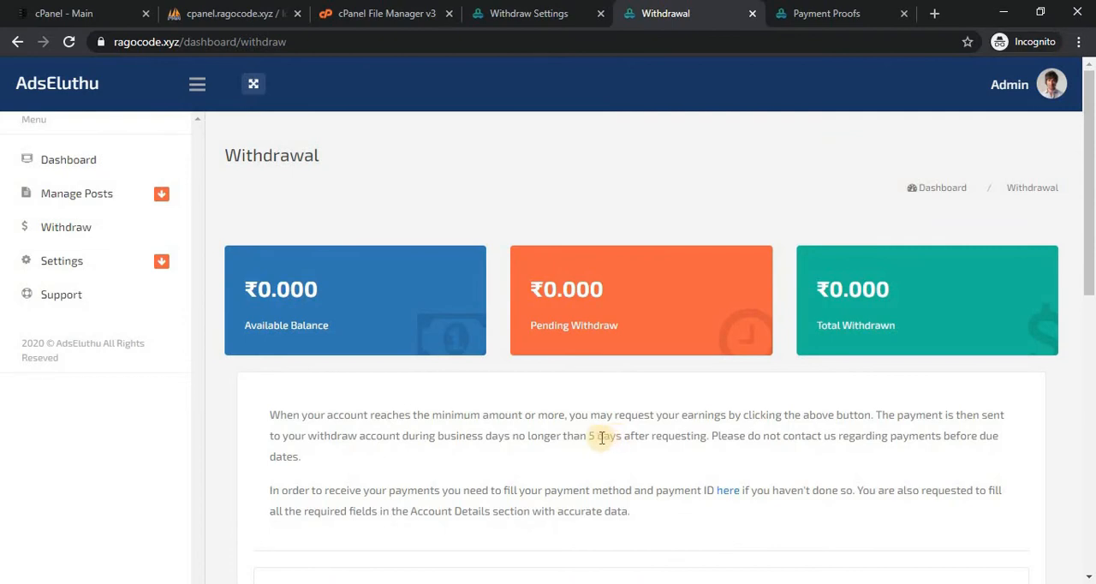
left_click(507, 11)
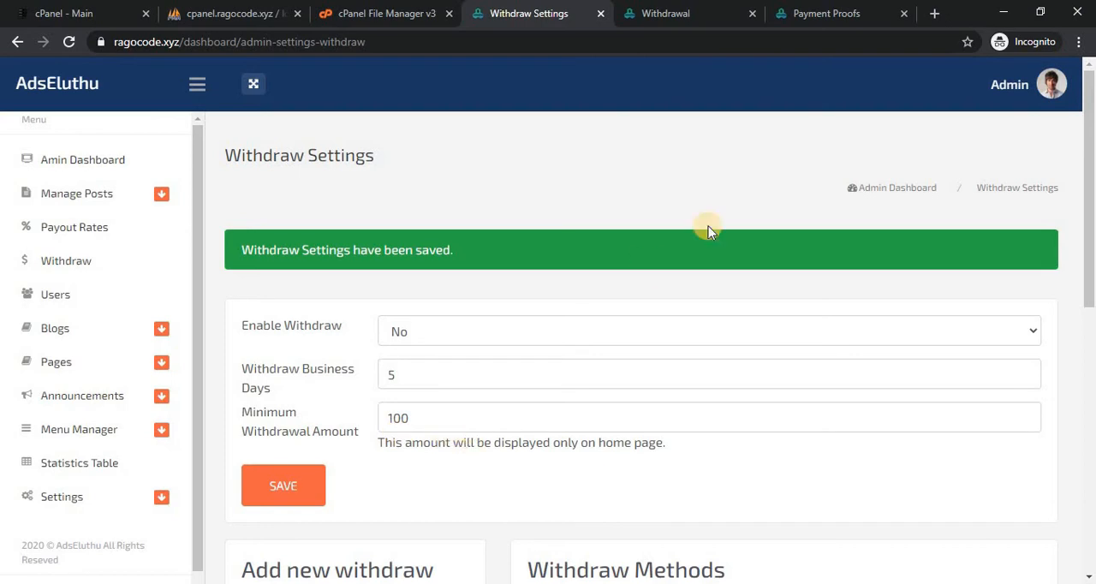
Open the public home page and search it for 10 to find the minimum withdrawal amount in the Earn Money text.
left_click(724, 8)
left_click(841, 10)
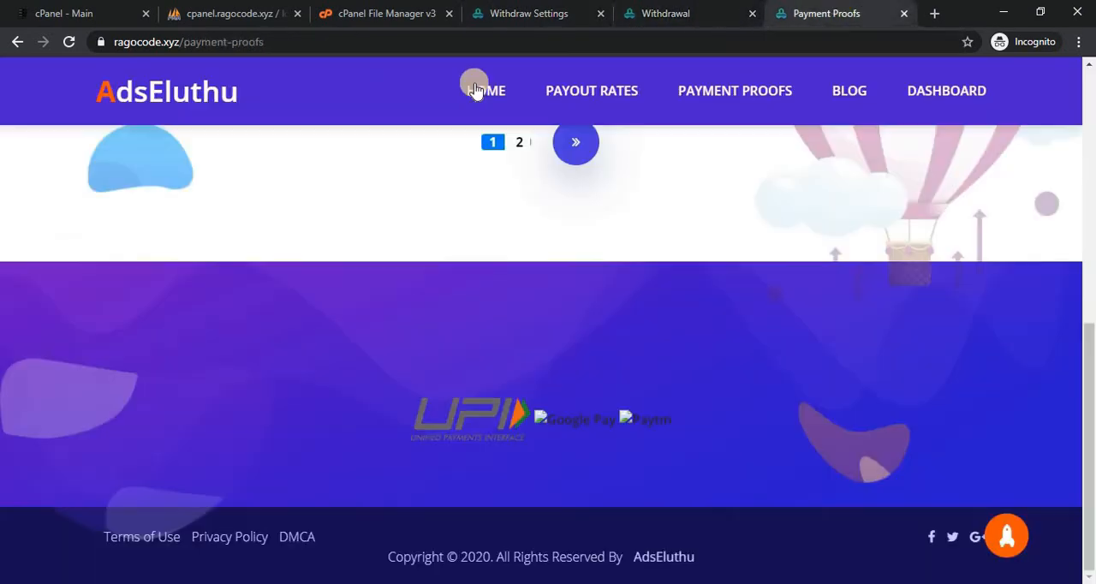
left_click(134, 75)
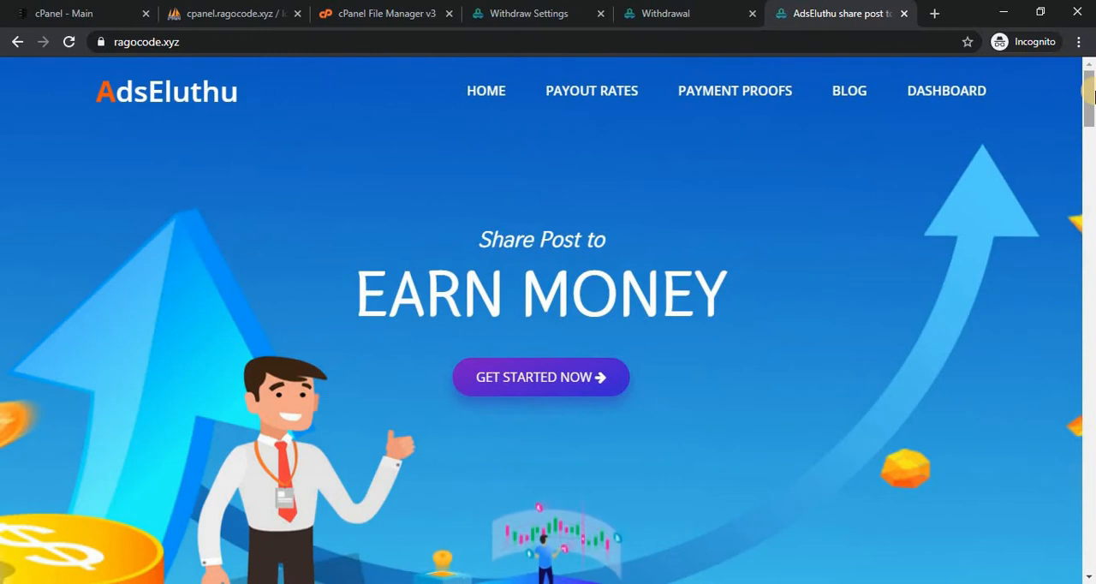
key("ctrl+f")
scroll(1090, 94, "down", 10)
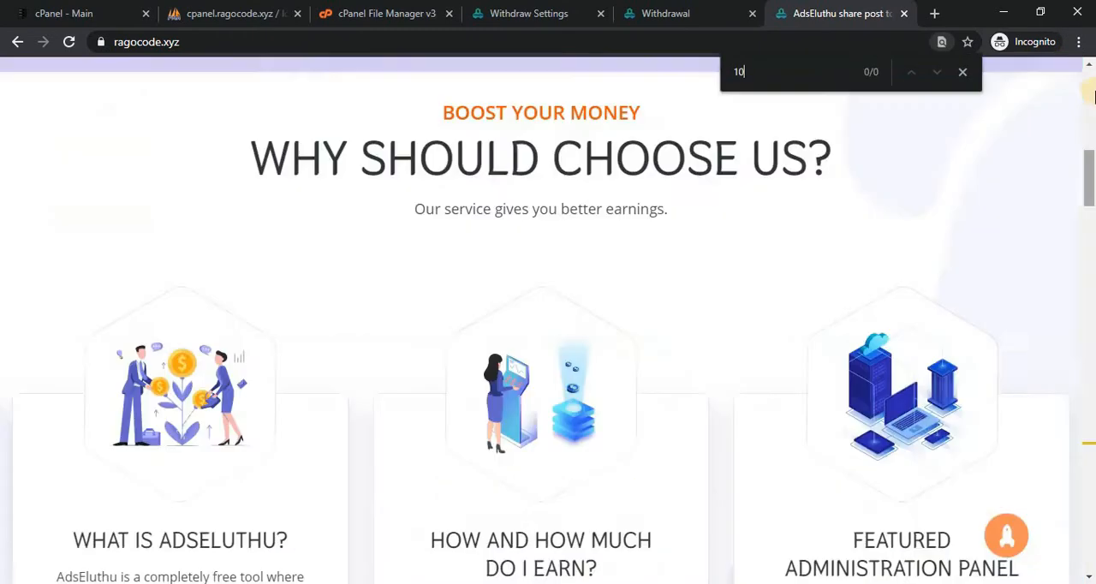
type("100")
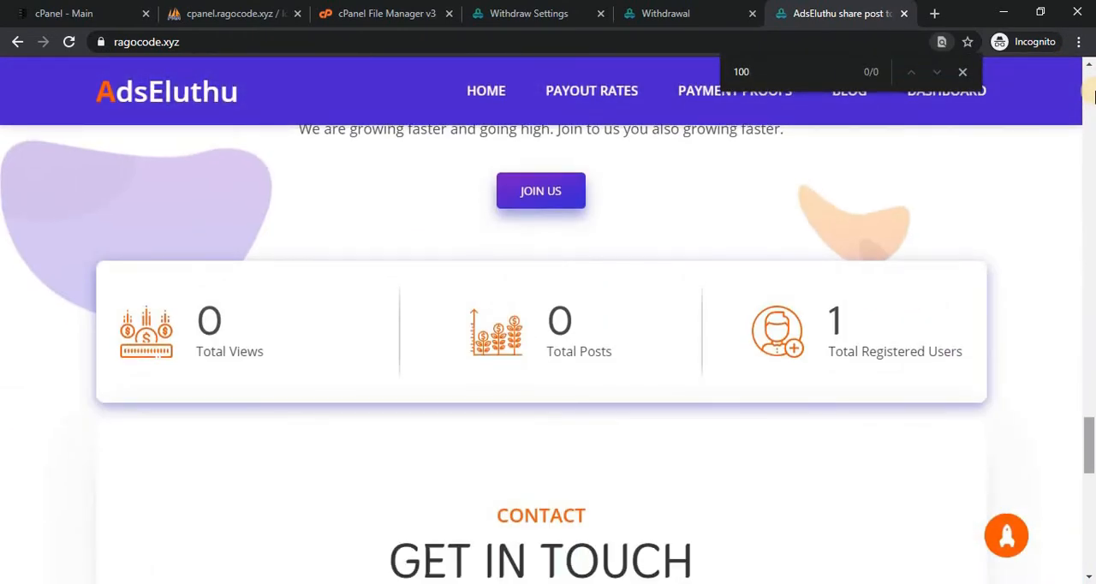
key("BackSpace")
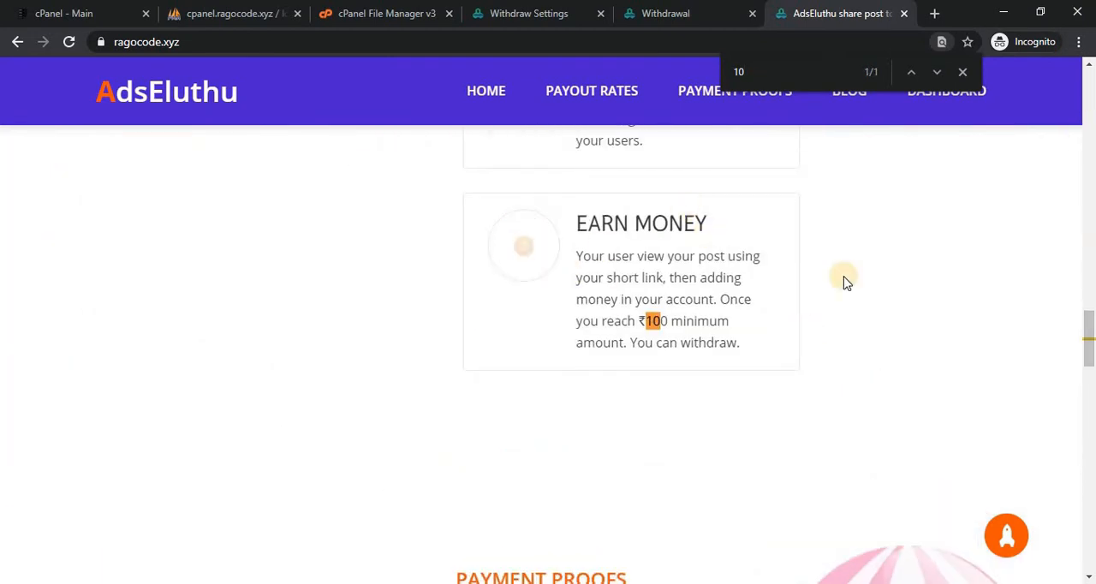
mouse_move(1094, 327)
left_mouse_down()
mouse_move(1093, 286)
mouse_move(1092, 324)
left_mouse_up()
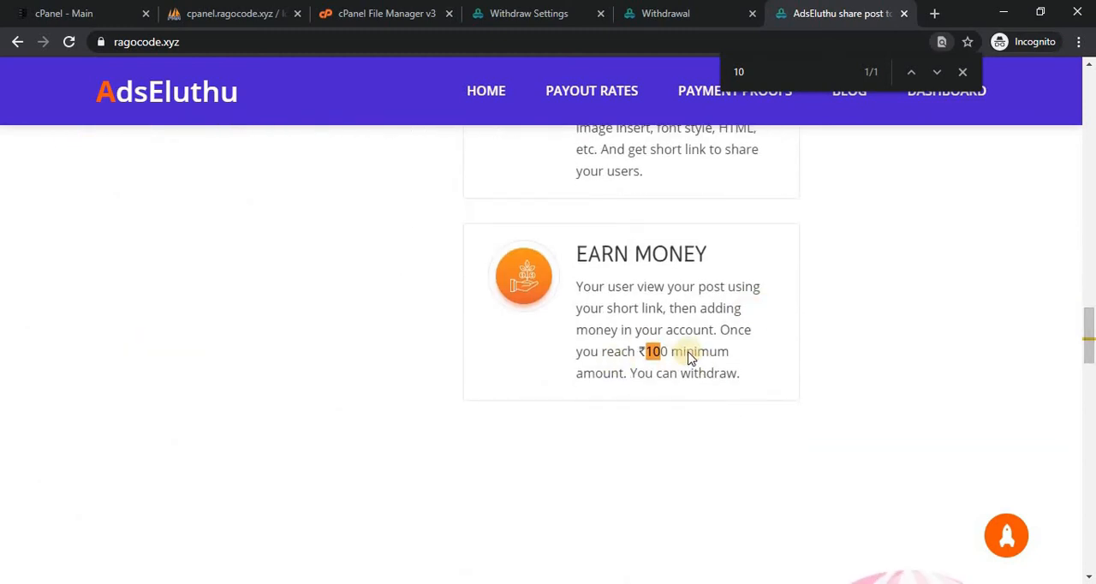
Return to the Withdraw Settings and expand the UPI withdraw method to examine its status, minimum amount, image and description.
left_click(485, 7)
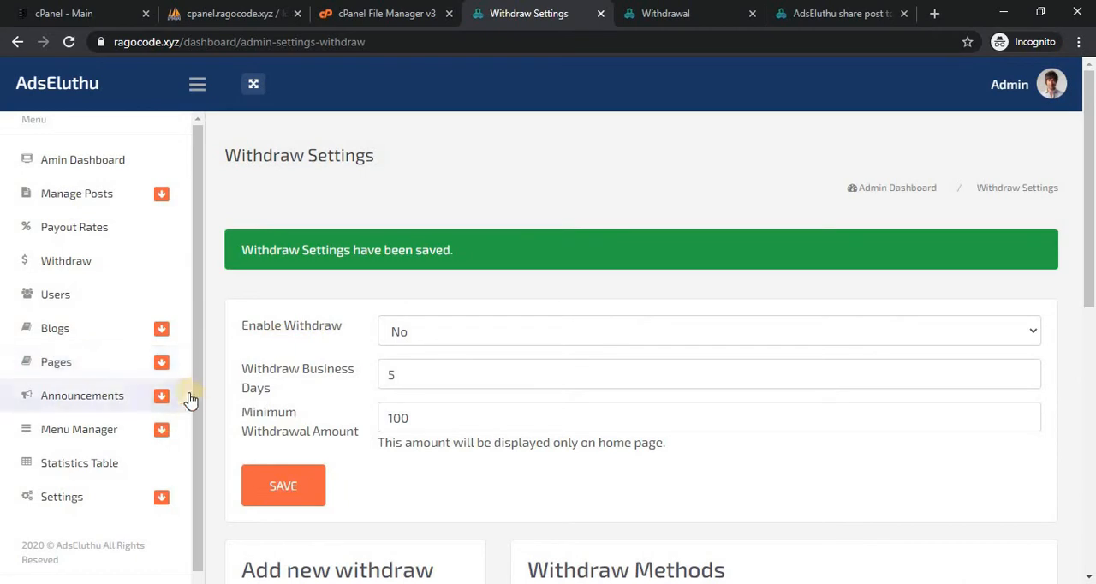
left_click_drag(197, 390, 195, 448)
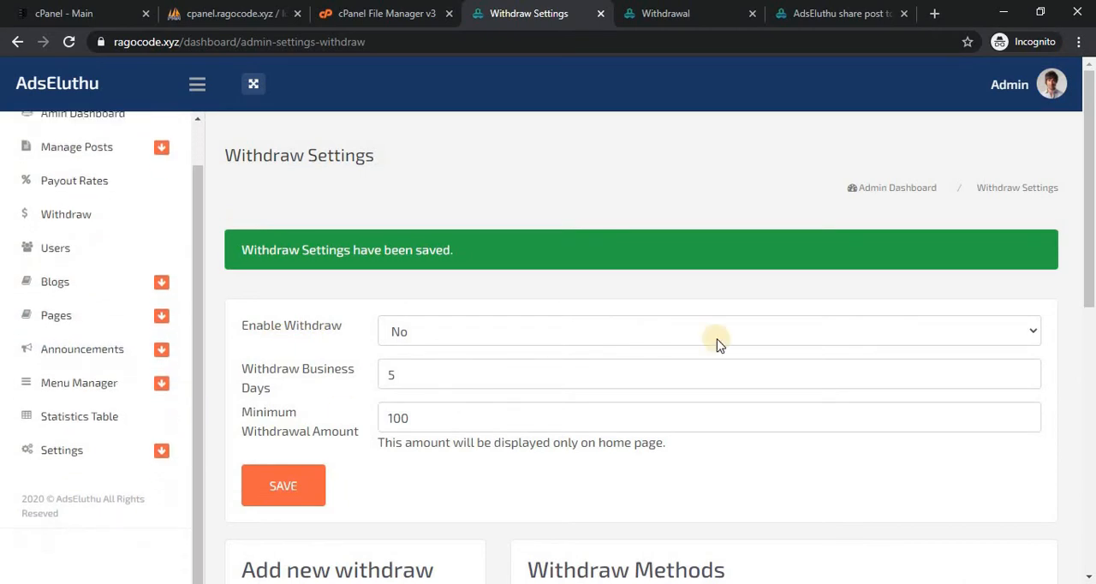
left_click_drag(1087, 199, 1092, 373)
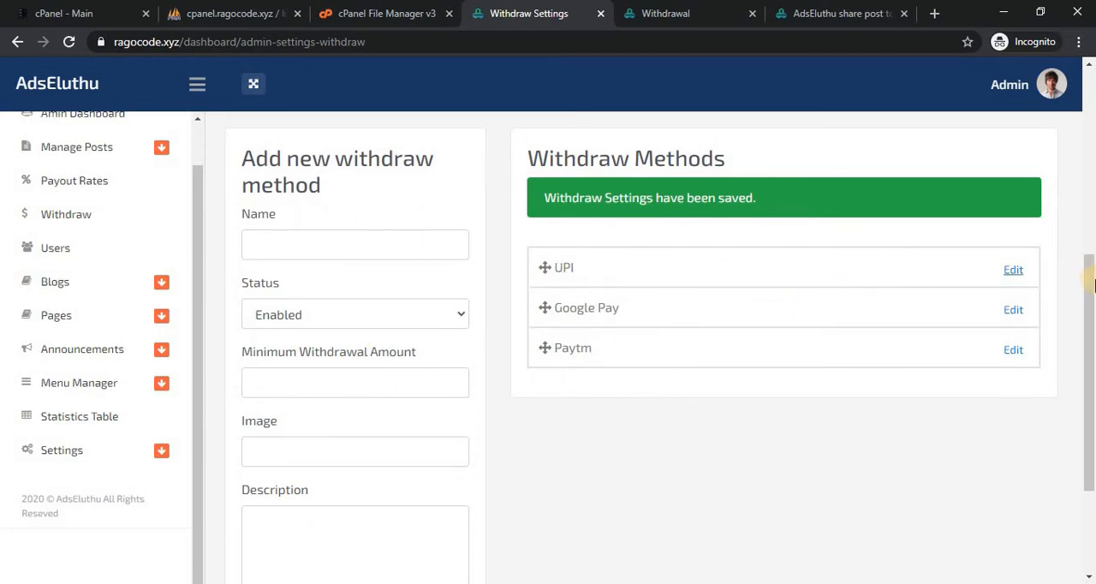
mouse_move(1094, 288)
left_mouse_down()
mouse_move(1091, 320)
mouse_move(1089, 291)
left_mouse_up()
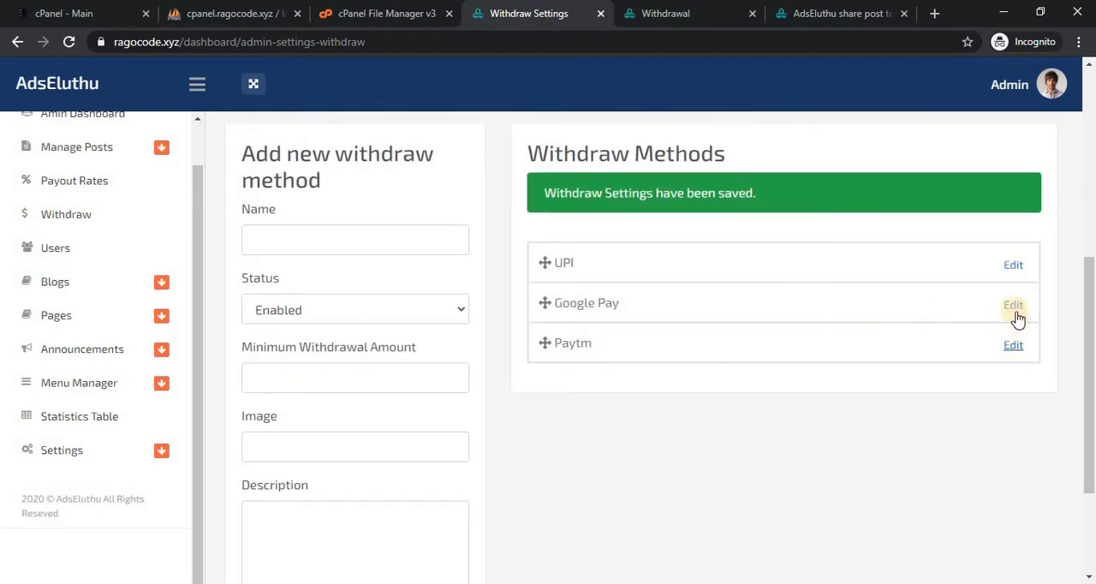
left_click(1012, 267)
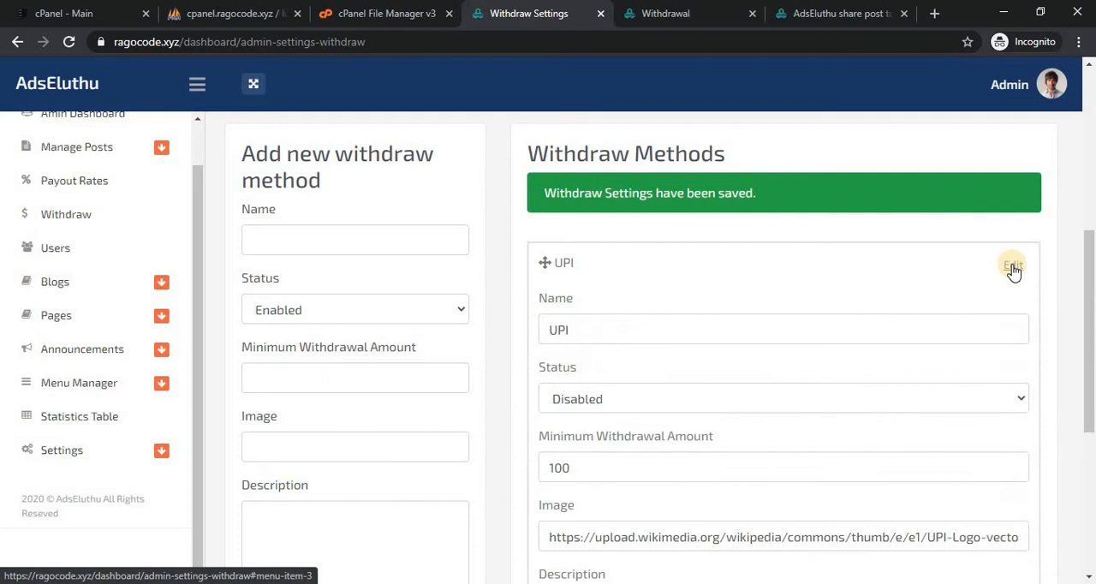
left_click_drag(1092, 269, 1090, 293)
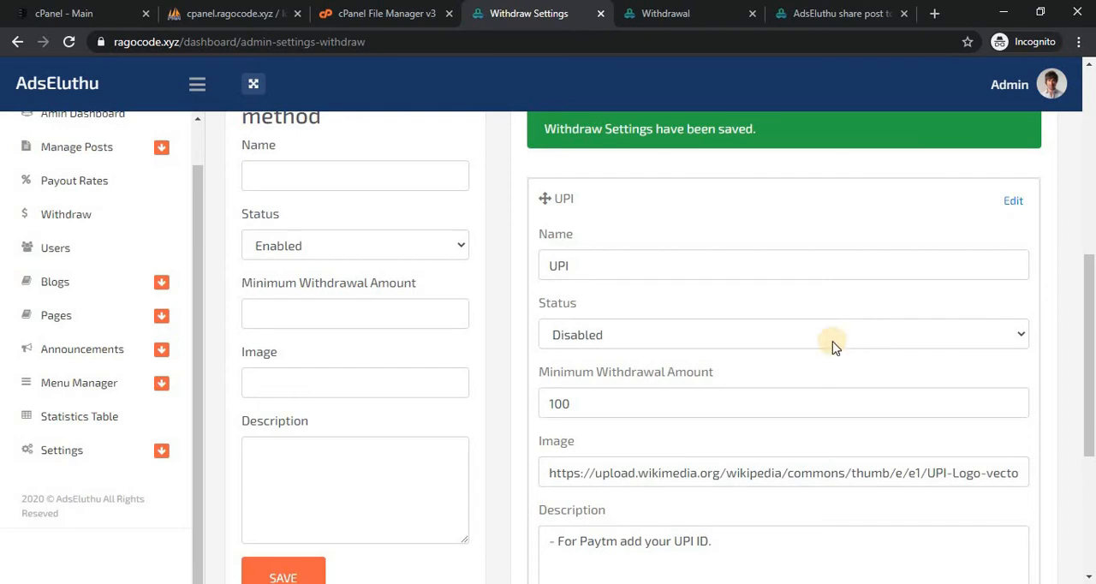
Open the member Profile page and examine the withdraw methods and minimum amounts under Withdrawal Info.
left_click(683, 10)
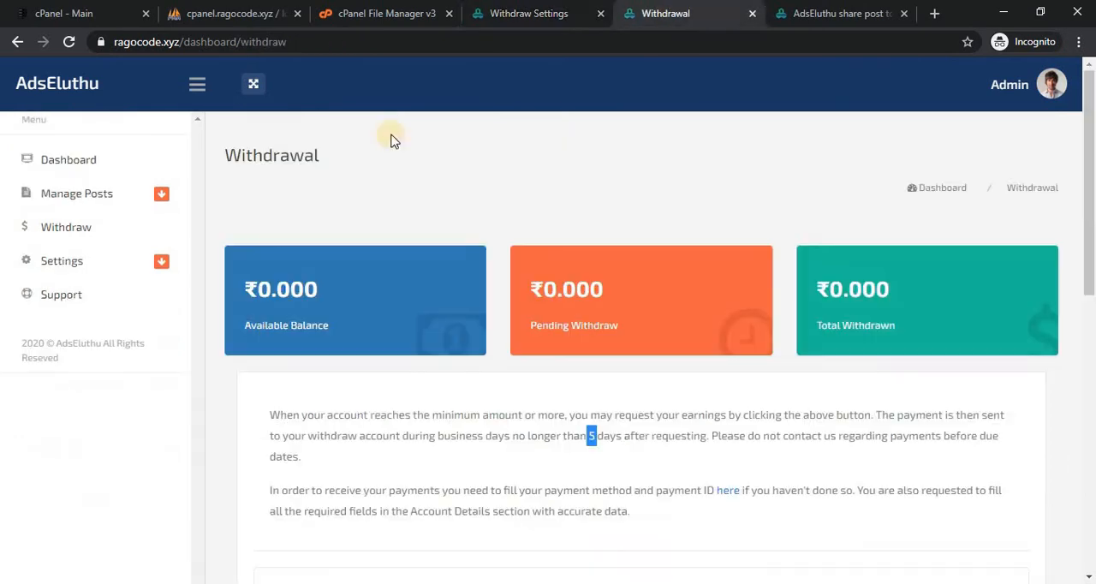
left_click(108, 262)
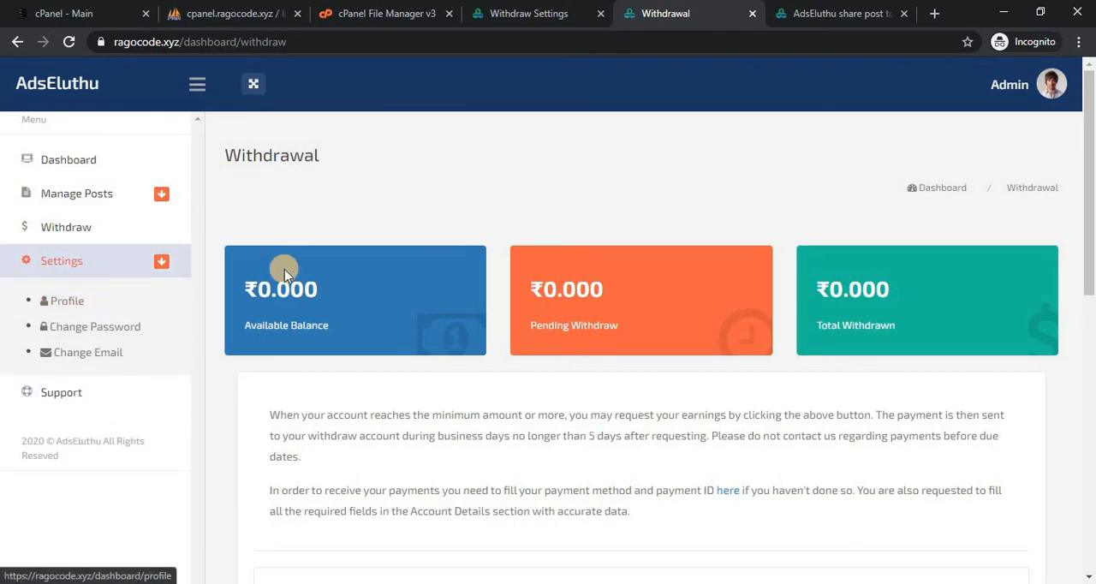
left_click(63, 309)
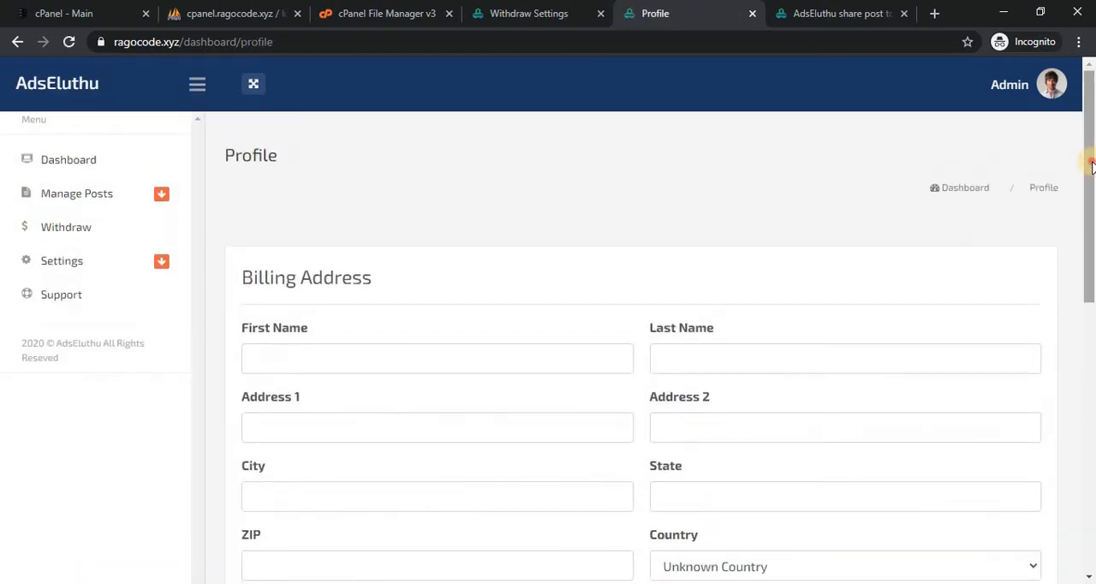
left_click_drag(1087, 218, 1092, 389)
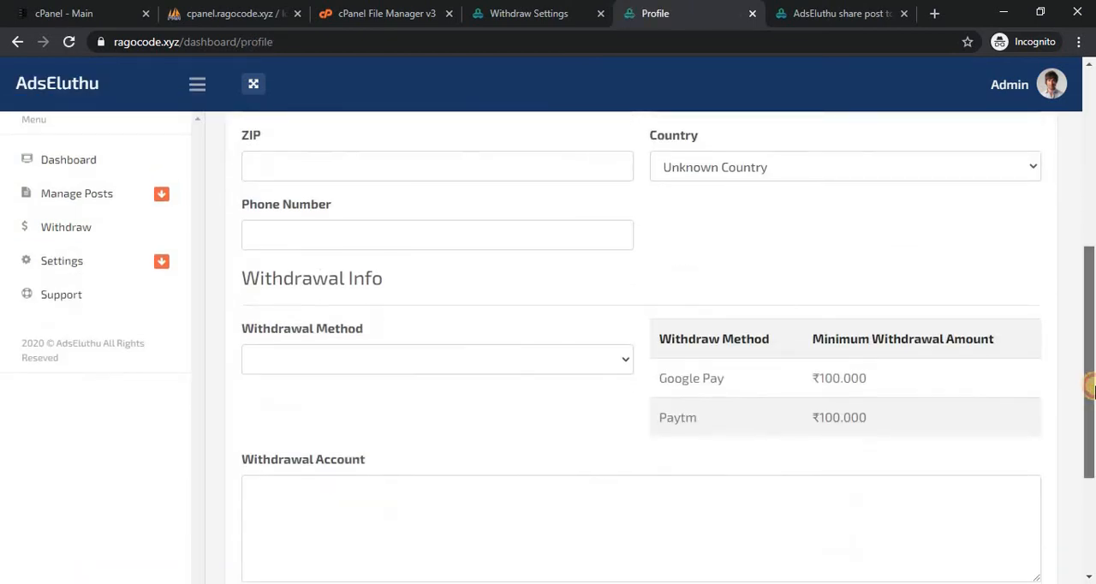
scroll(1091, 390, "down", 1)
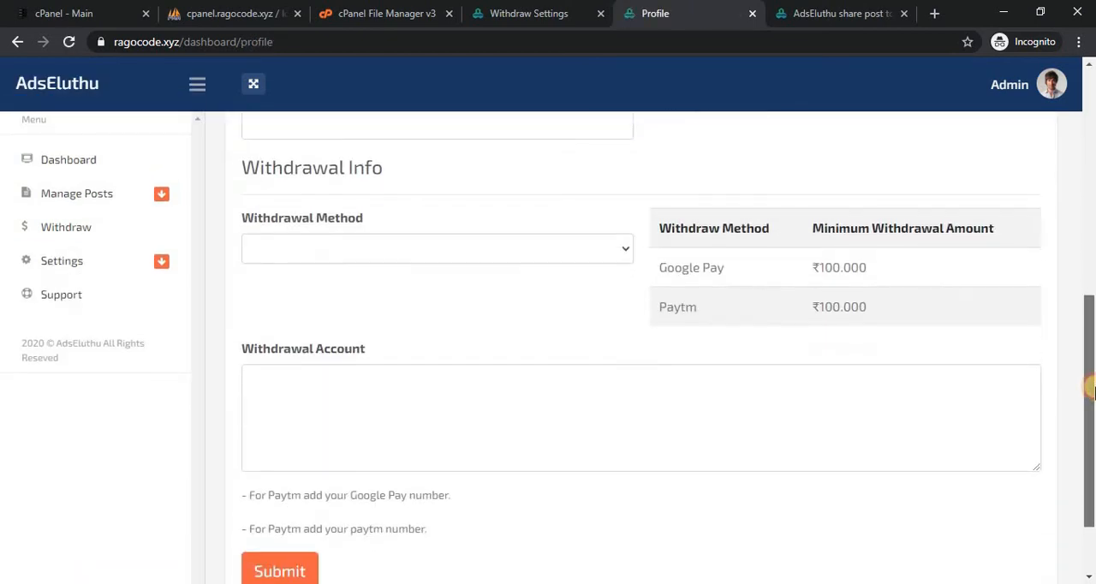
Compare the UPI method's details in the Withdraw Settings with the payment logos in the home page footer.
left_click(528, 10)
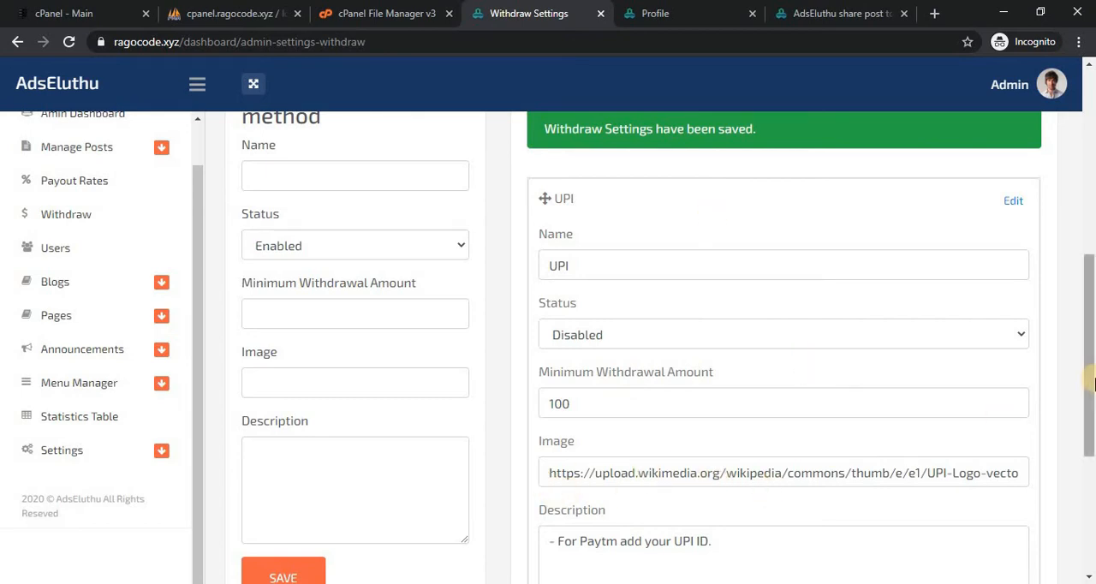
scroll(1088, 413, "down", 1)
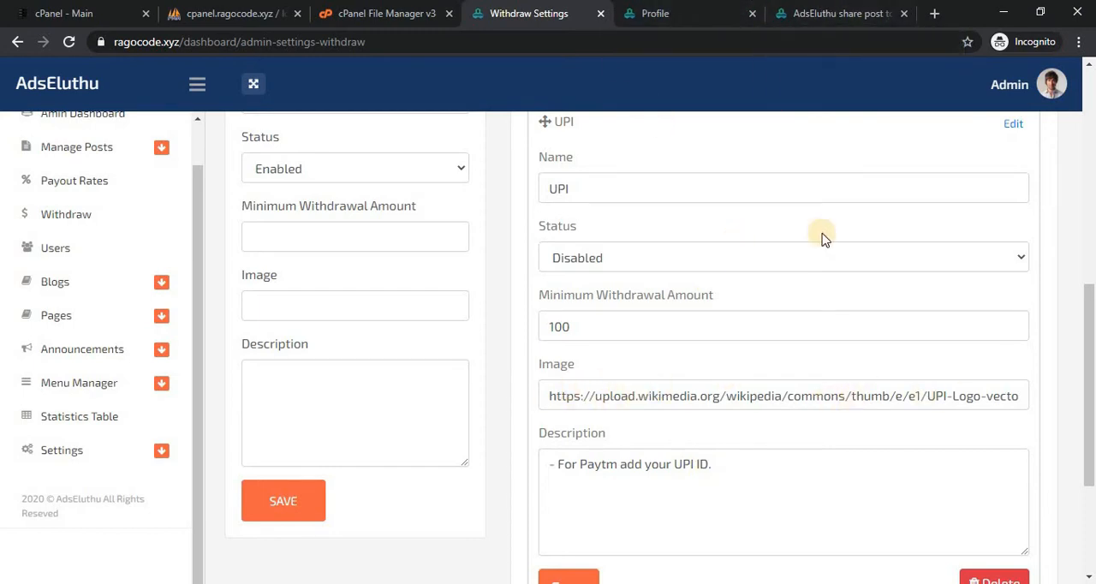
left_click(824, 12)
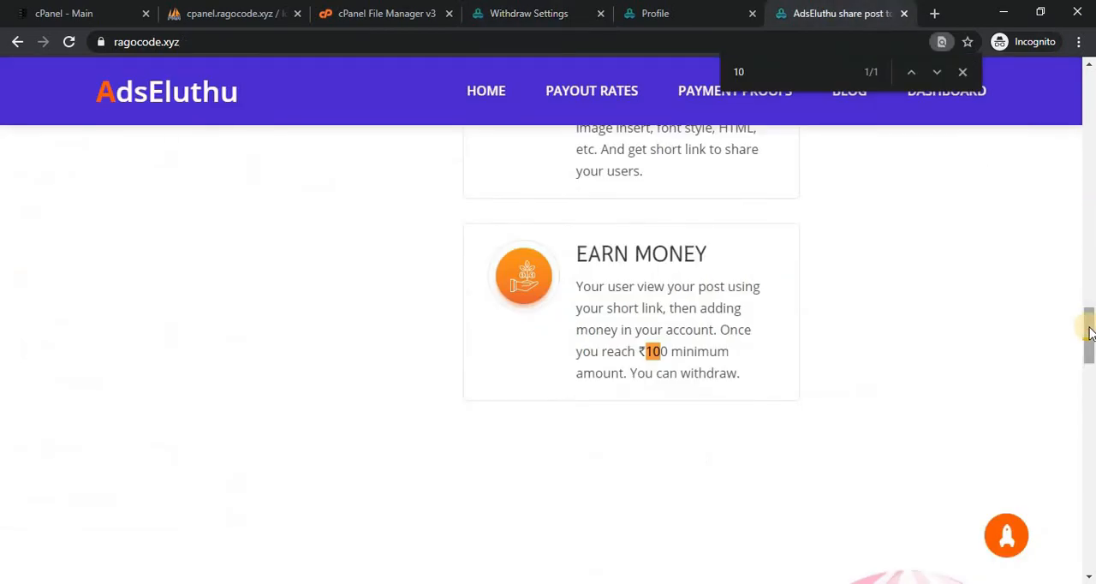
left_click_drag(1089, 335, 1090, 579)
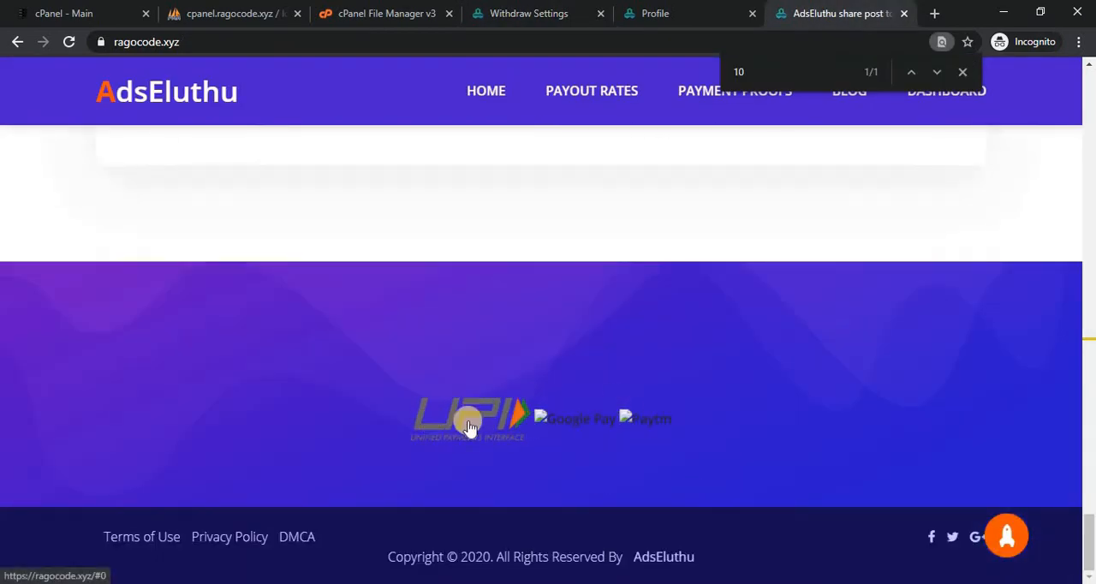
left_click(673, 10)
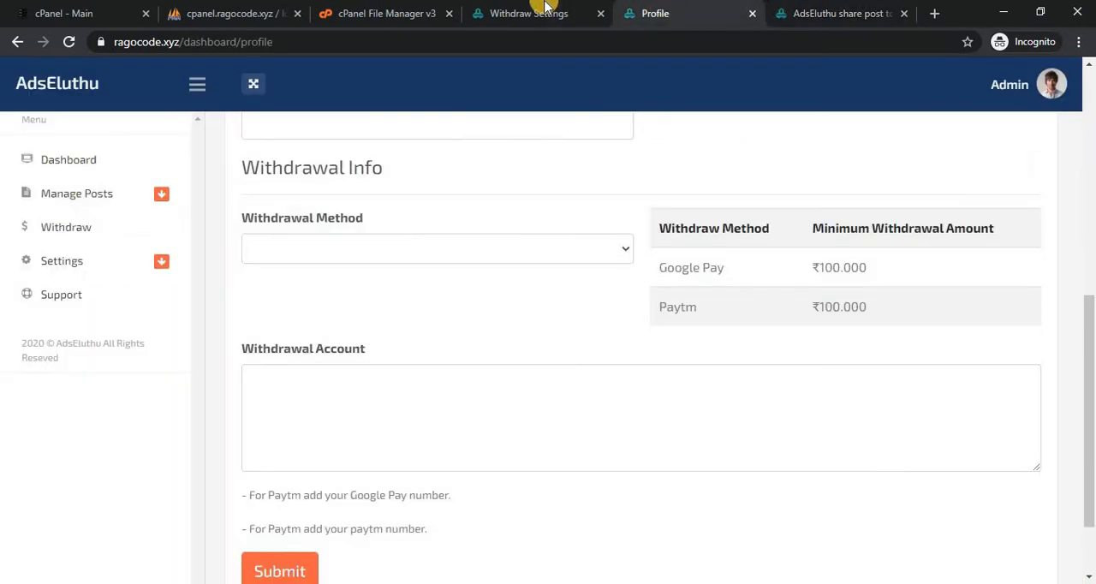
left_click(545, 7)
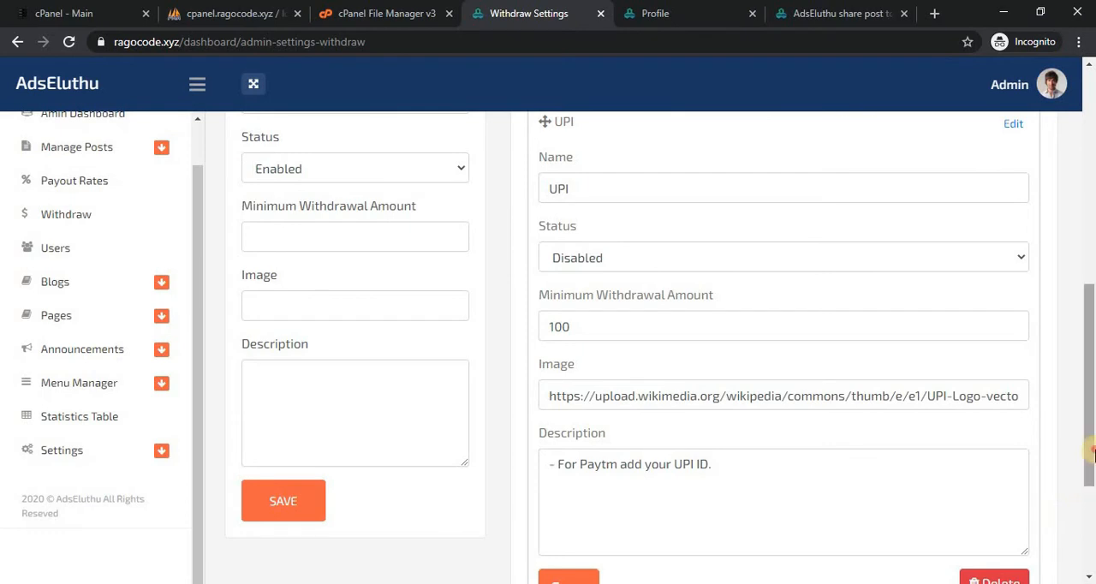
Collapse the UPI details and move Google Pay above UPI in the Withdraw Methods list.
left_click_drag(1089, 448, 1085, 394)
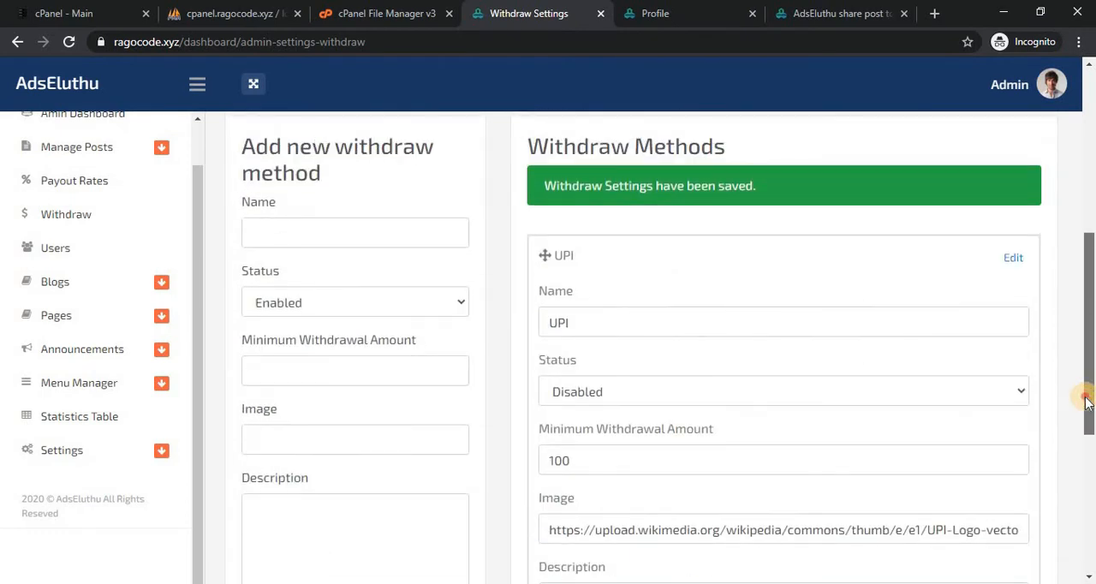
left_click(1013, 257)
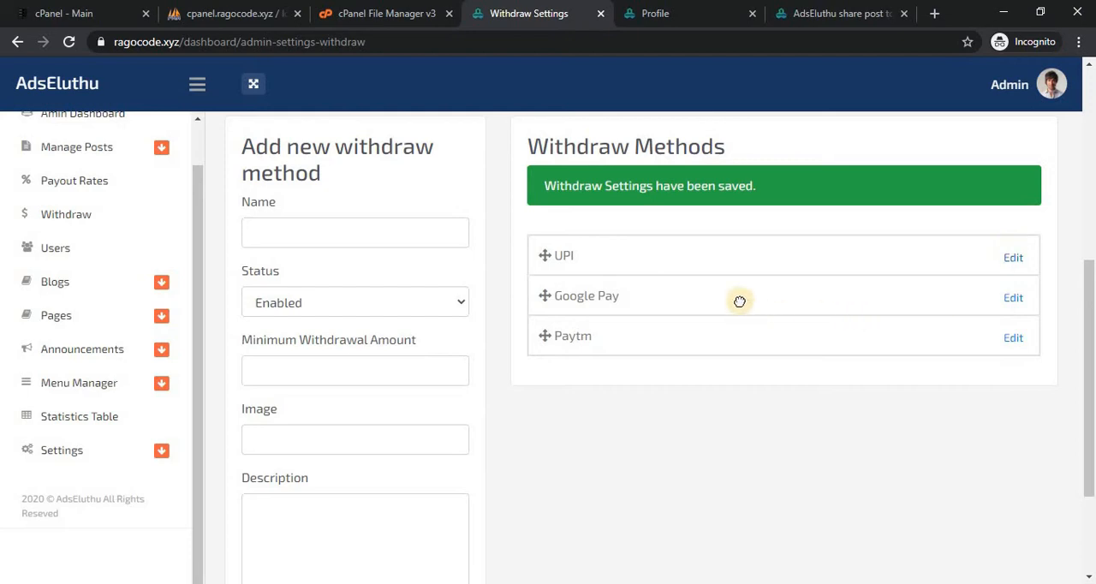
left_click_drag(738, 300, 716, 247)
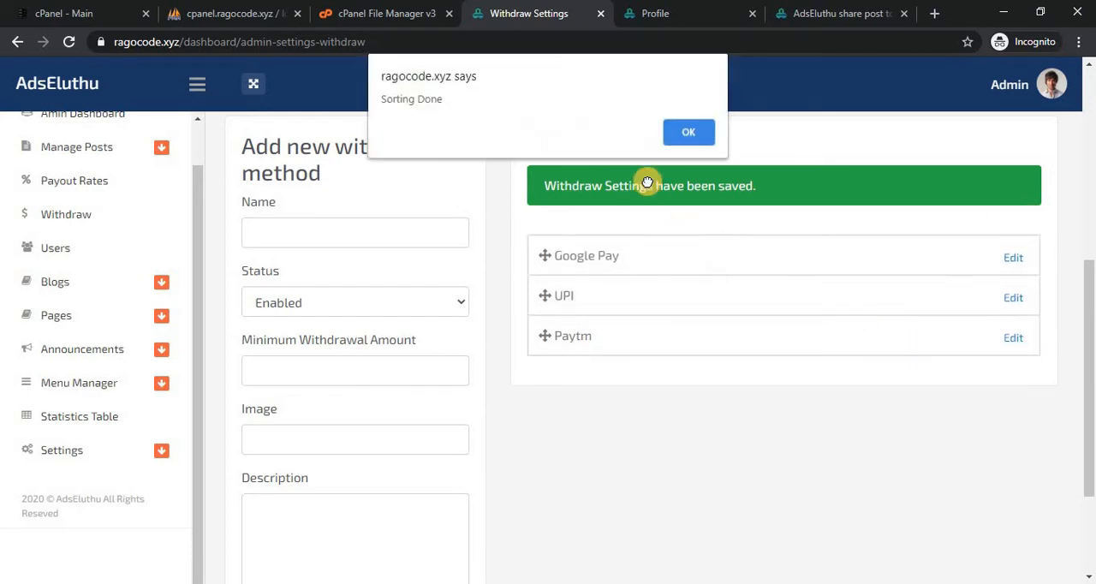
left_click(688, 134)
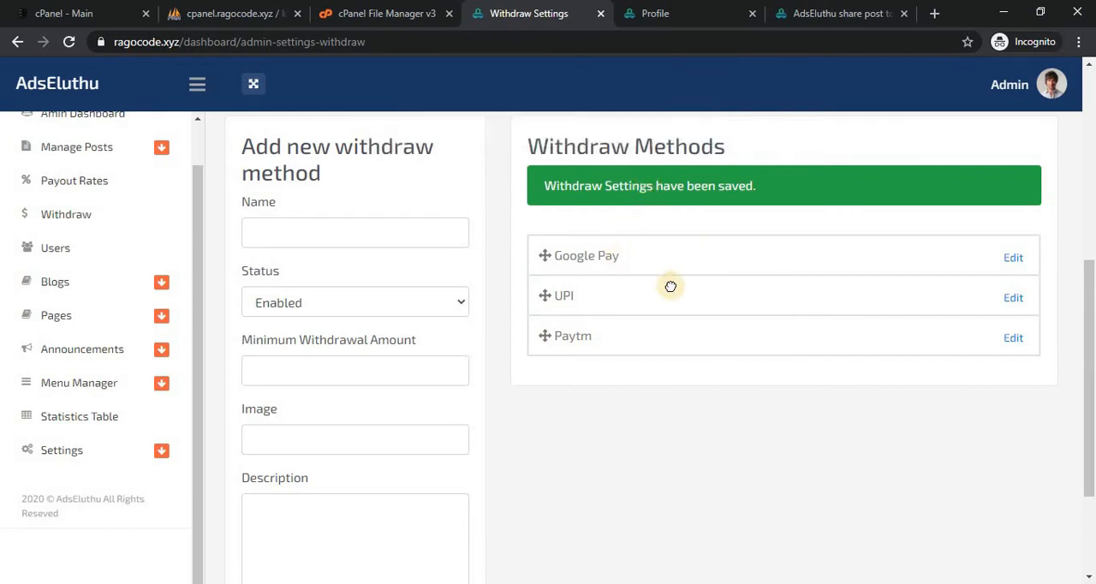
Check the method order on the member Profile page, and move Paytm to the first place in the Withdraw Methods list.
left_click(659, 10)
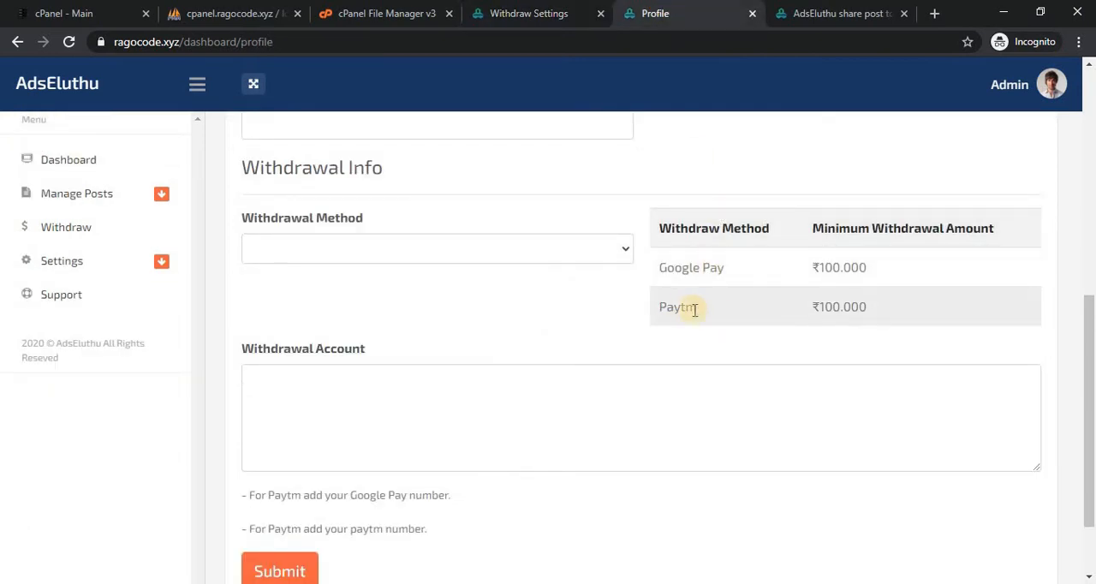
left_click(526, 10)
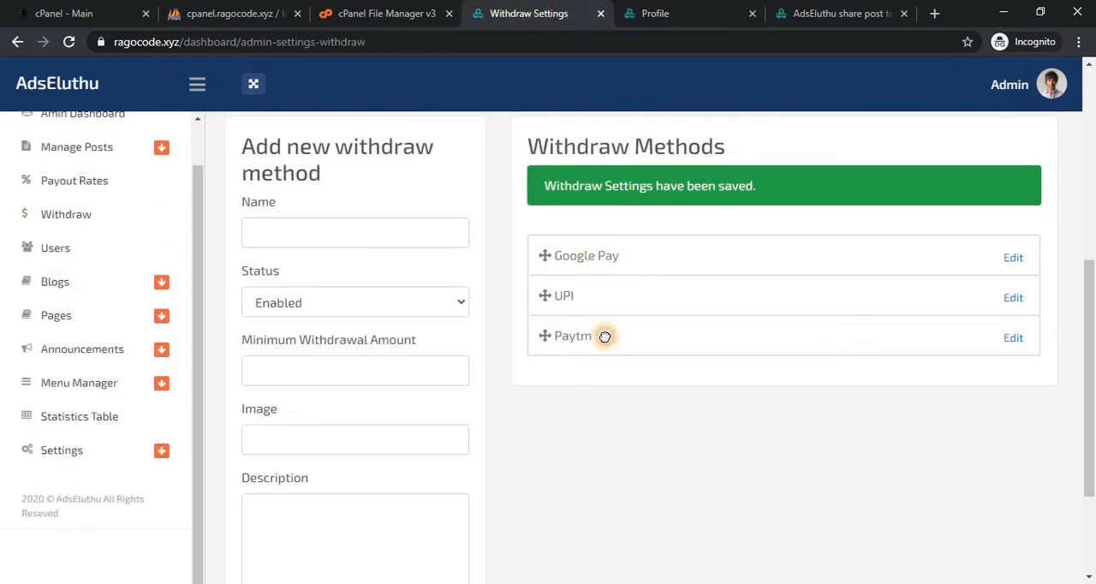
left_click_drag(604, 337, 596, 248)
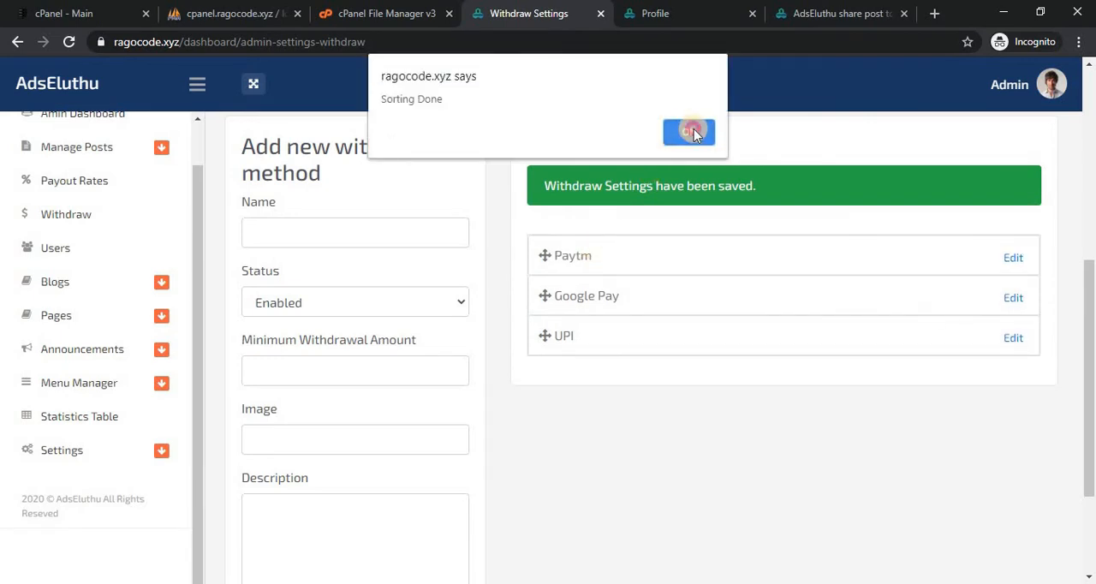
left_click(694, 129)
Reload the member Profile page to check the new withdraw method order, and return to the Withdraw Settings.
left_click(666, 12)
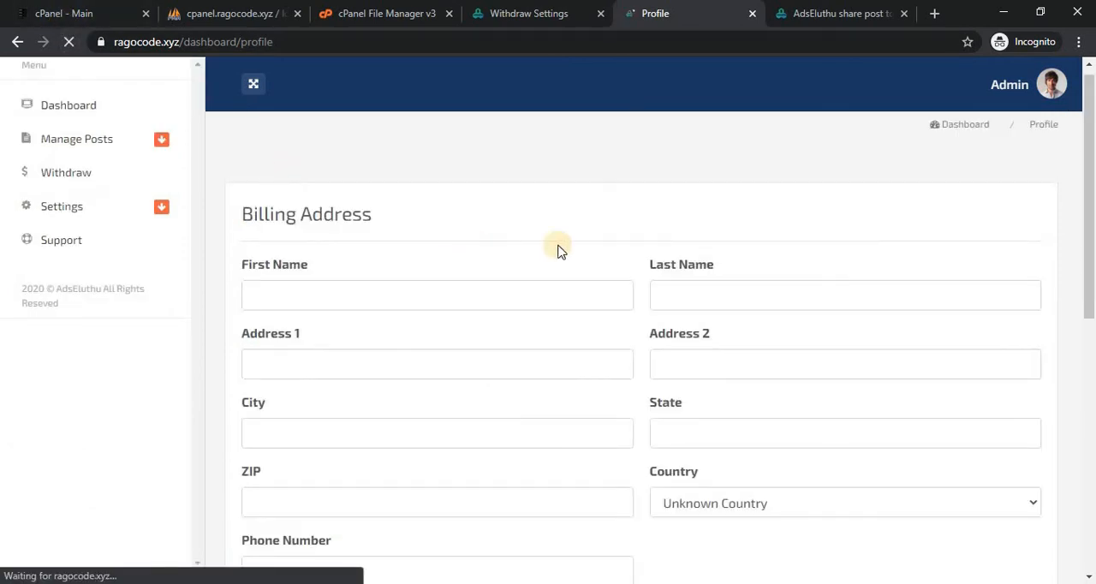
left_click_drag(1089, 177, 1093, 368)
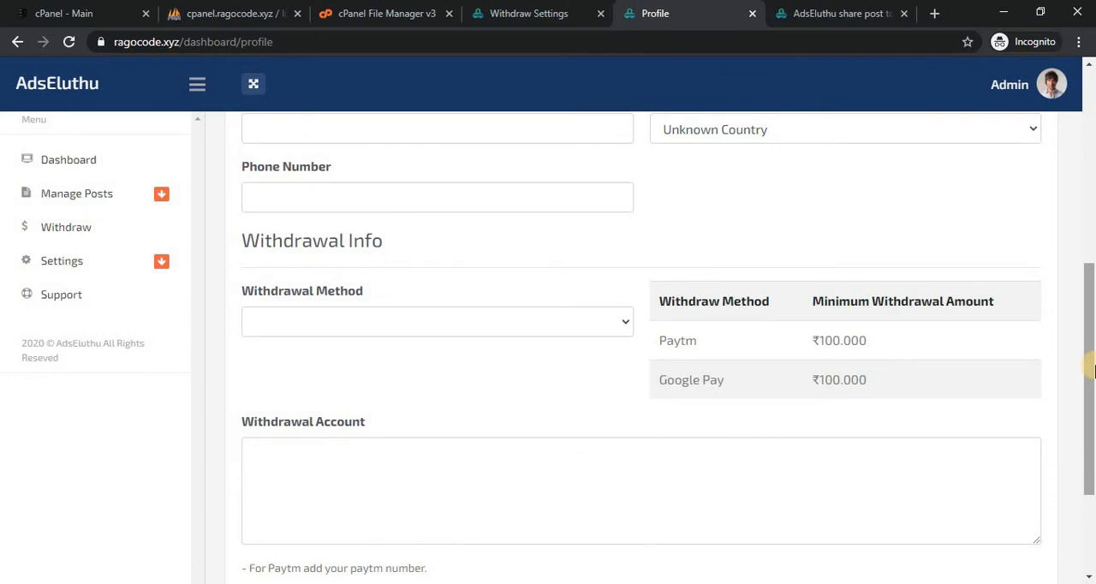
left_click(530, 10)
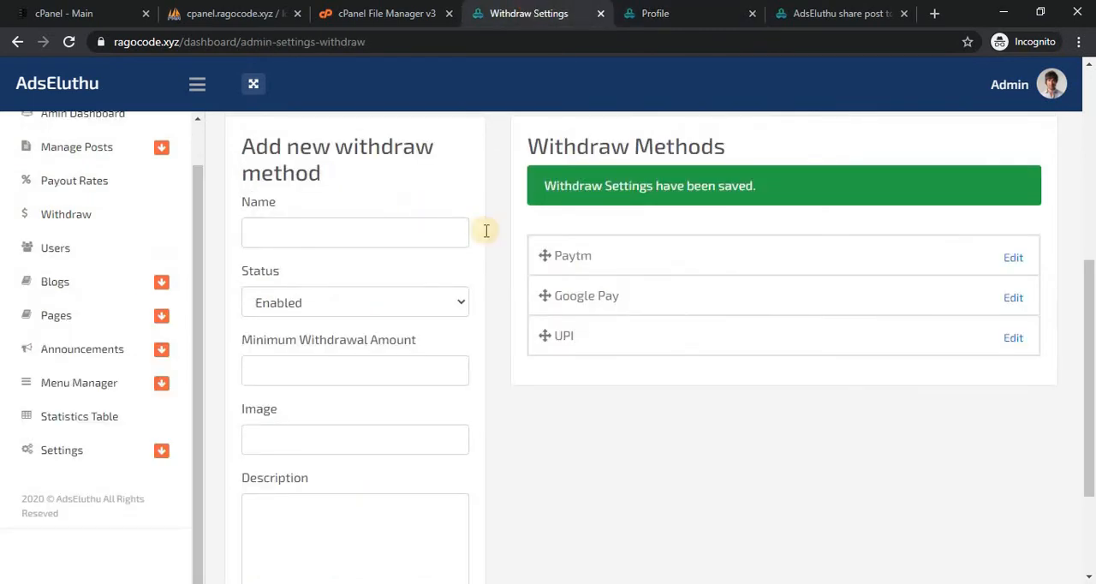
Open the Email Settings and review the admin email and sending email fields.
left_click_drag(1092, 320, 1089, 282)
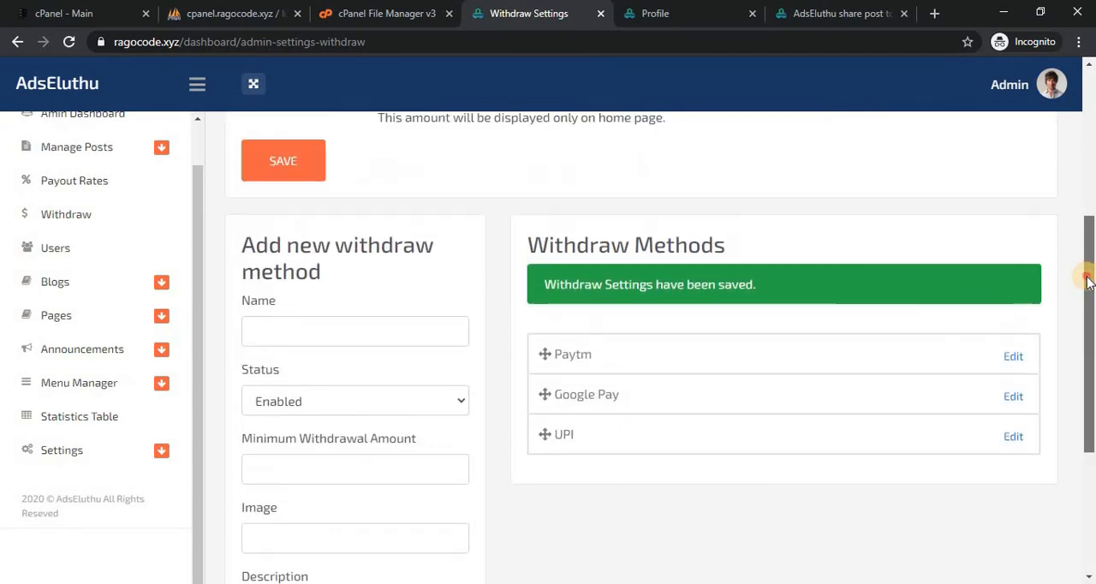
left_click(147, 455)
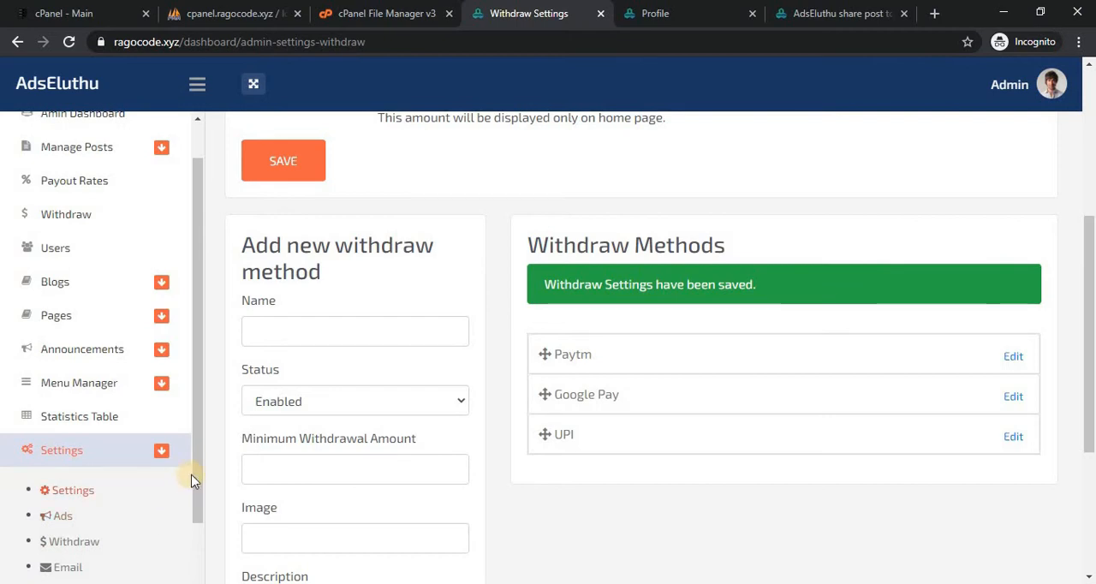
left_click_drag(196, 473, 194, 528)
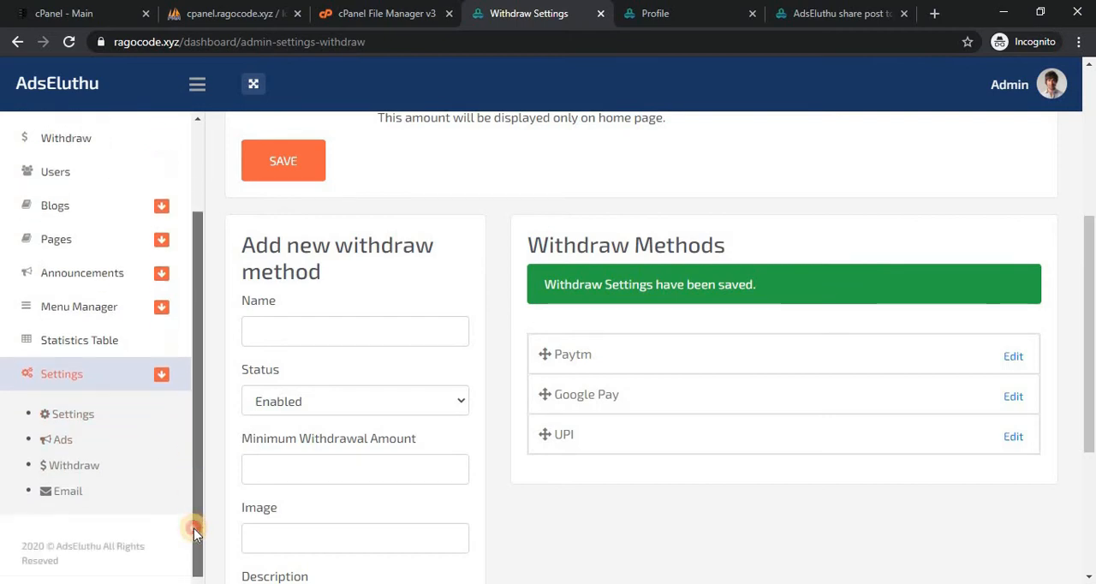
left_click(53, 498)
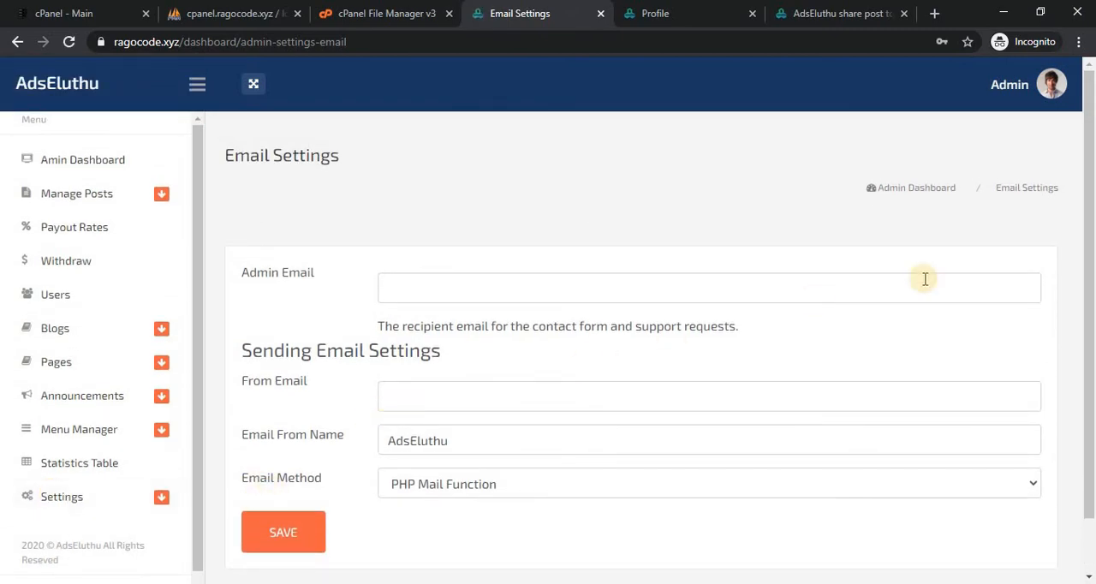
mouse_move(1092, 246)
left_mouse_down()
mouse_move(1093, 297)
mouse_move(1093, 254)
left_mouse_up()
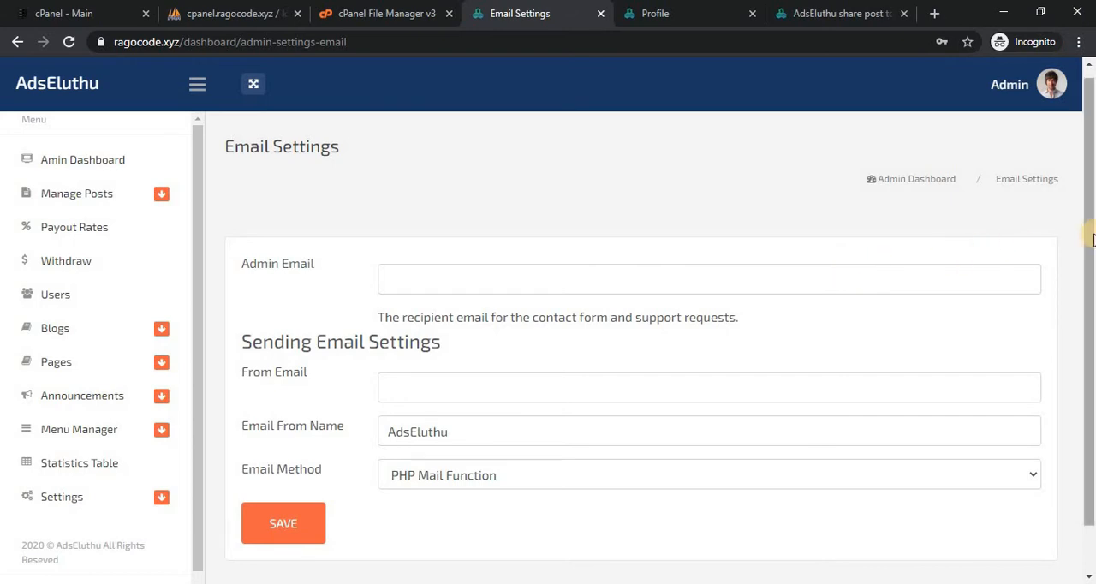
left_click_drag(1094, 237, 1093, 284)
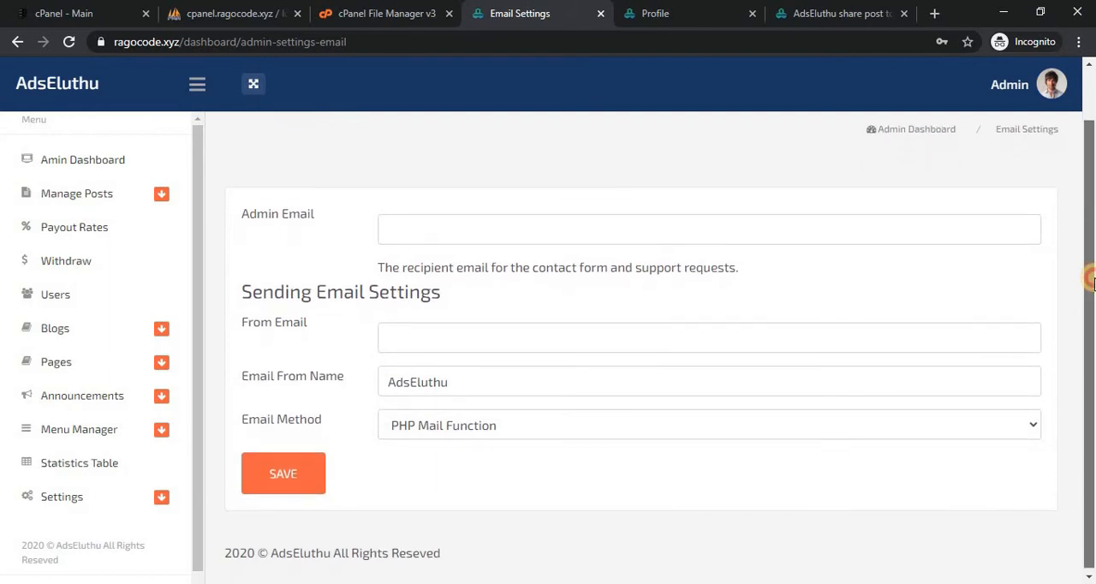
left_click(495, 231)
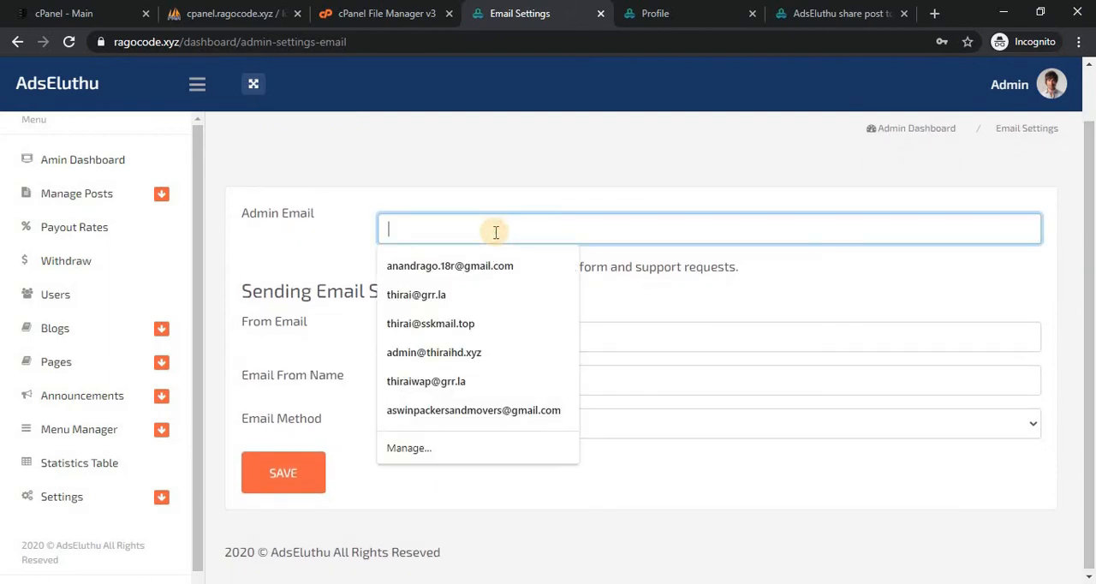
left_click(272, 220)
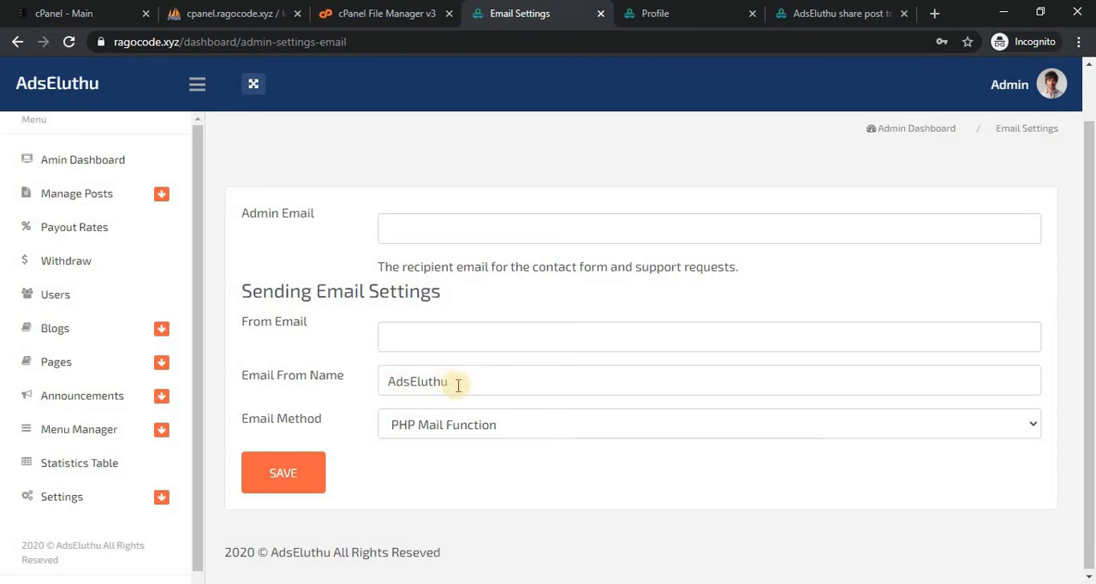
Switch the email method to SMTP without saving, and review the connection security options and the host, port and login fields.
left_click(511, 429)
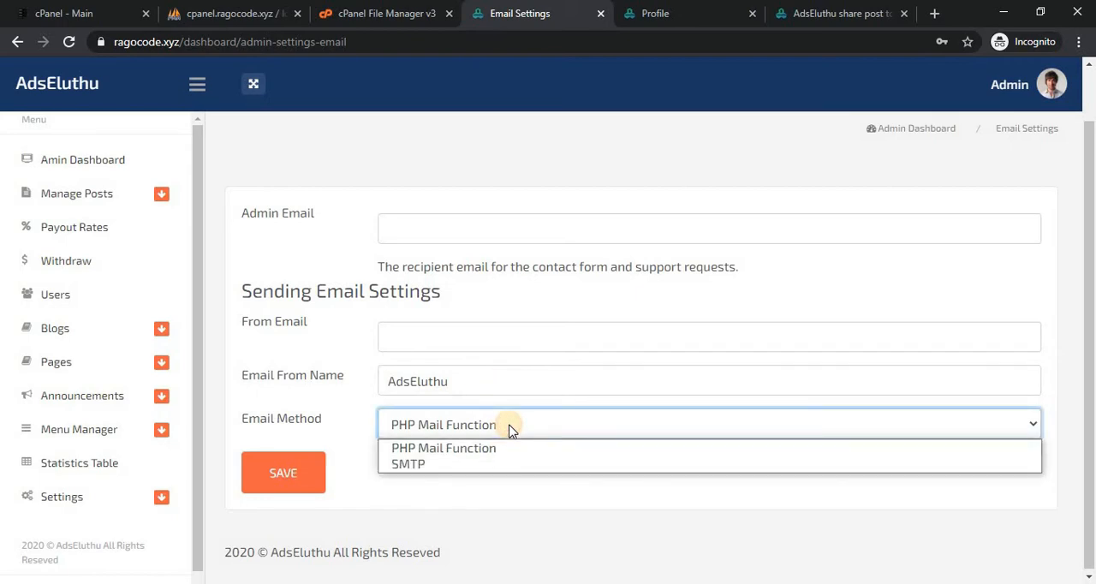
left_click(482, 501)
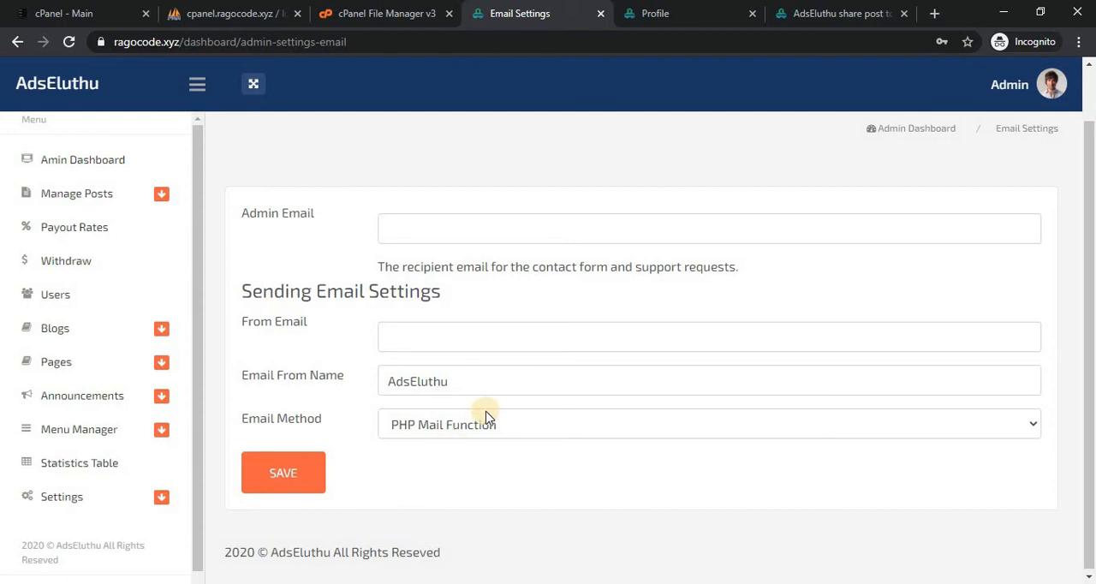
left_click(489, 434)
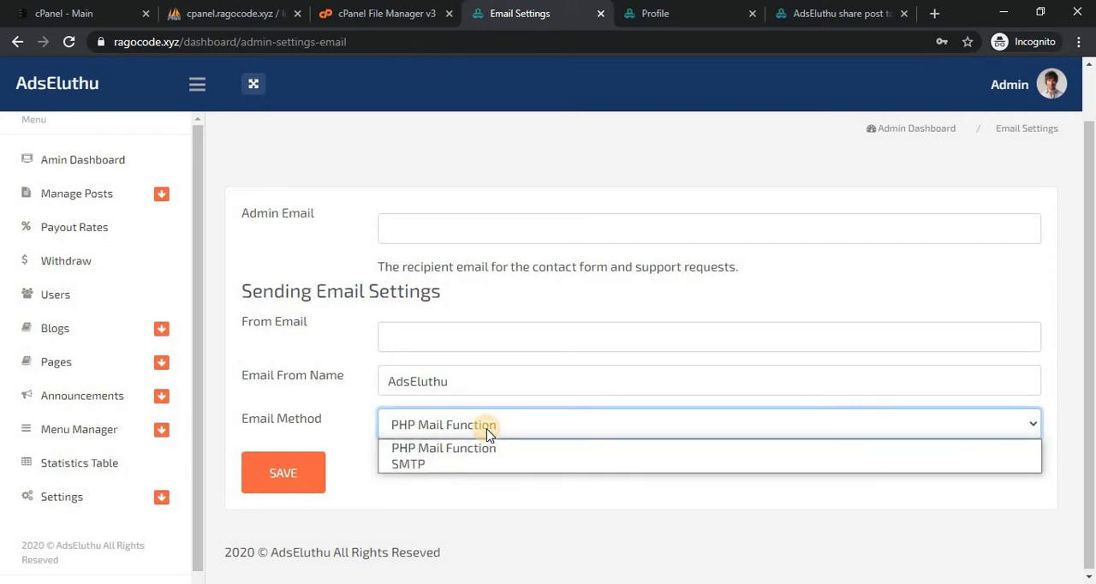
left_click(462, 467)
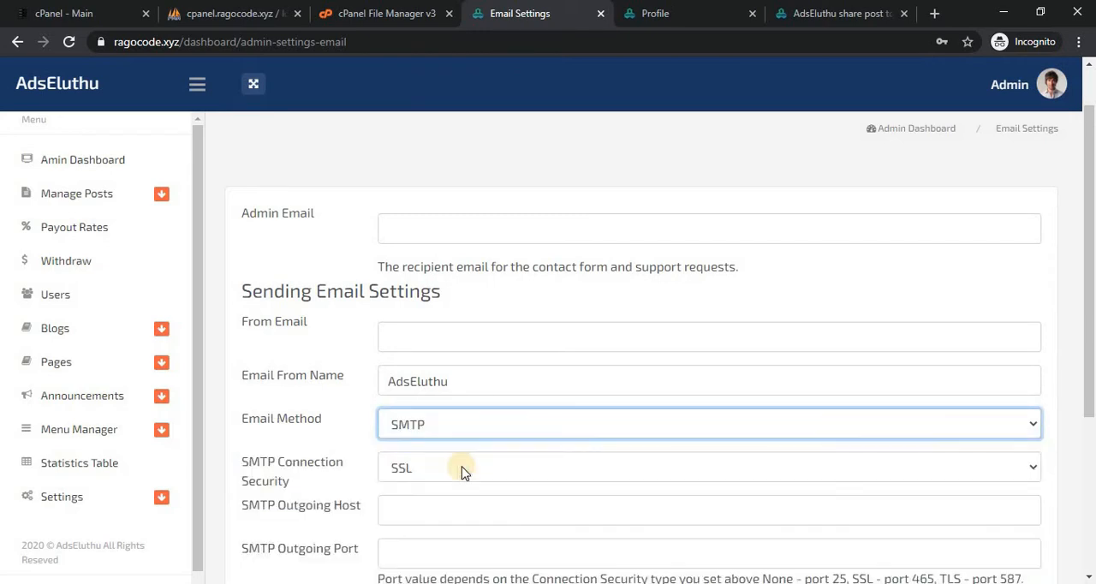
left_click_drag(1093, 283, 1093, 346)
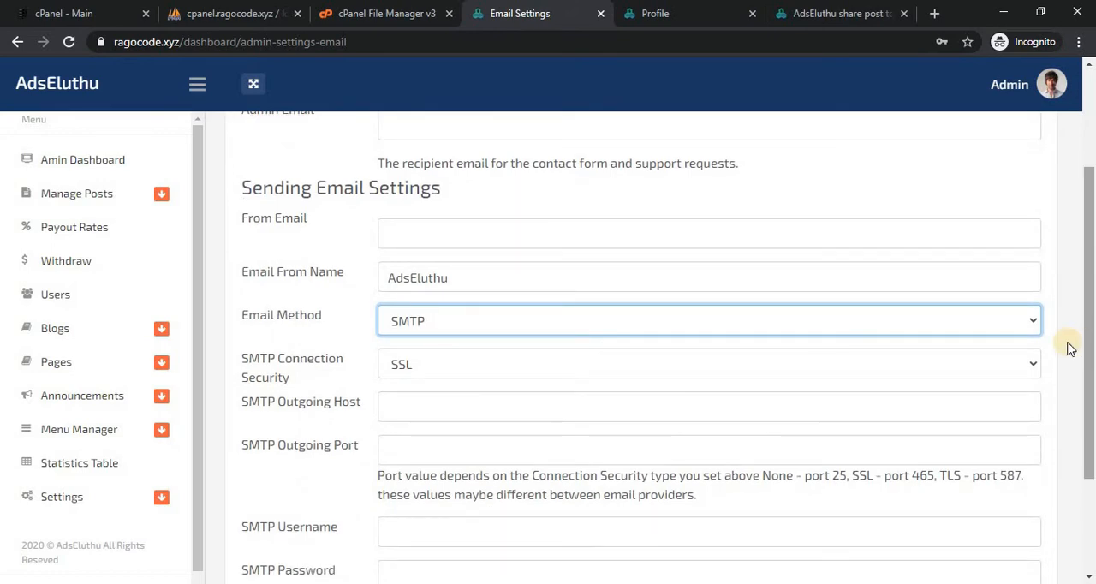
left_click_drag(1092, 333, 1092, 359)
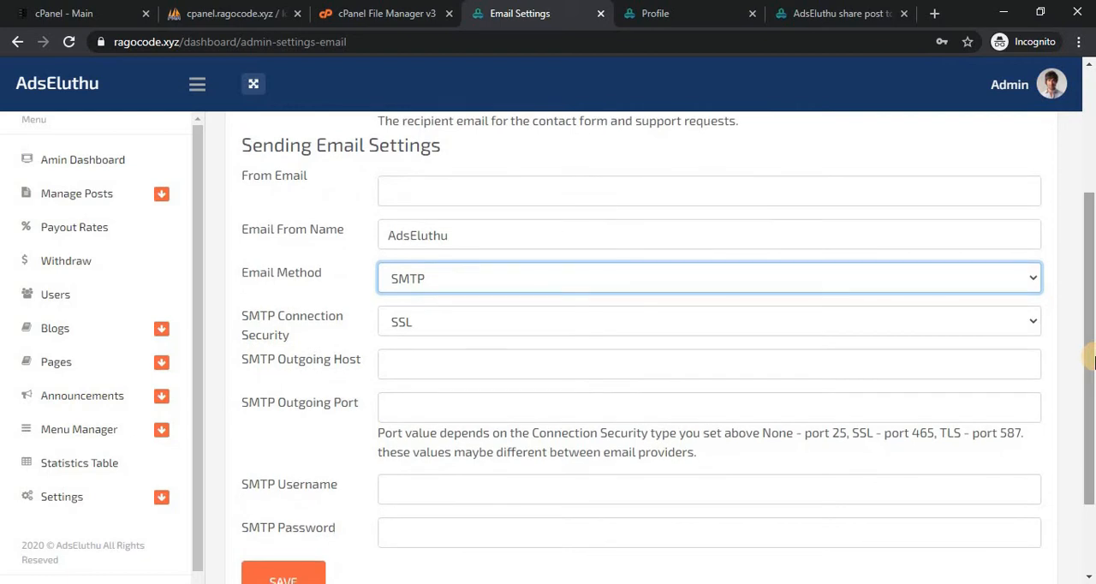
left_click(950, 323)
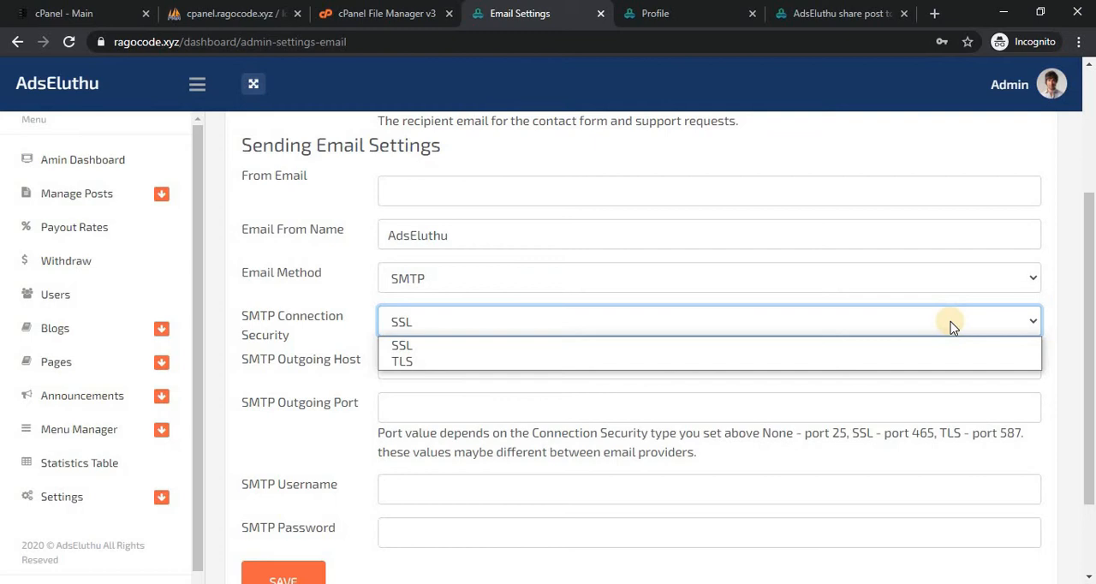
left_click(950, 322)
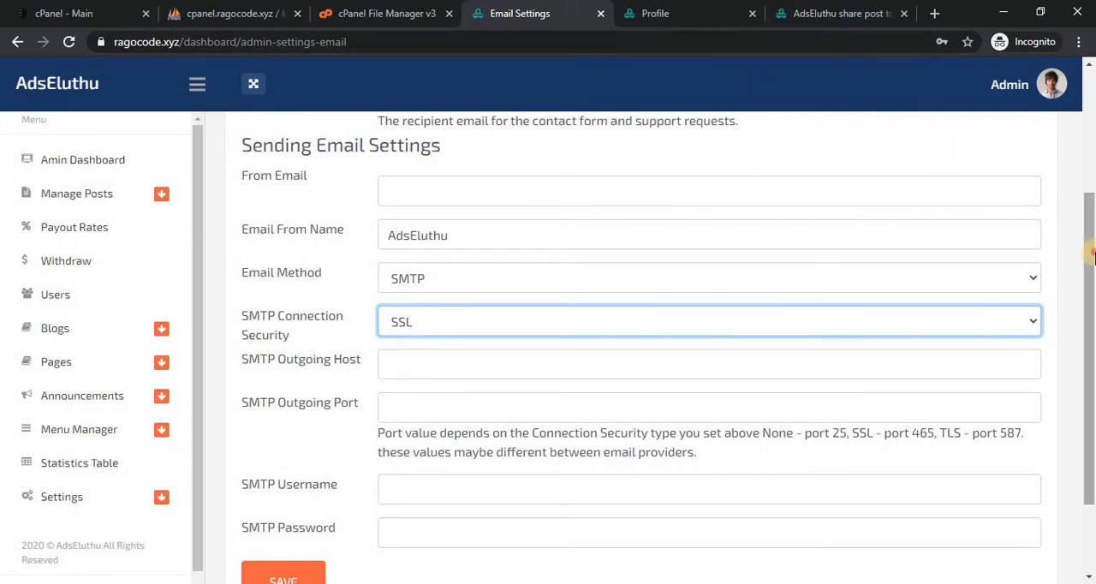
scroll(1094, 255, "up", 2)
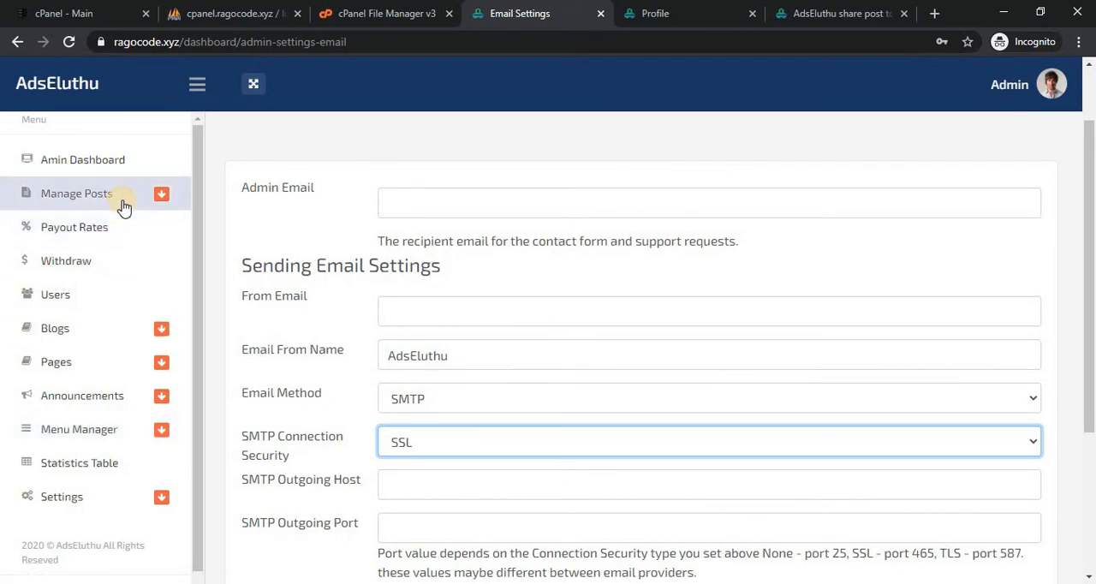
Open the Payout Rates page and look through the list of per-country mobile and desktop rates.
left_click(110, 229)
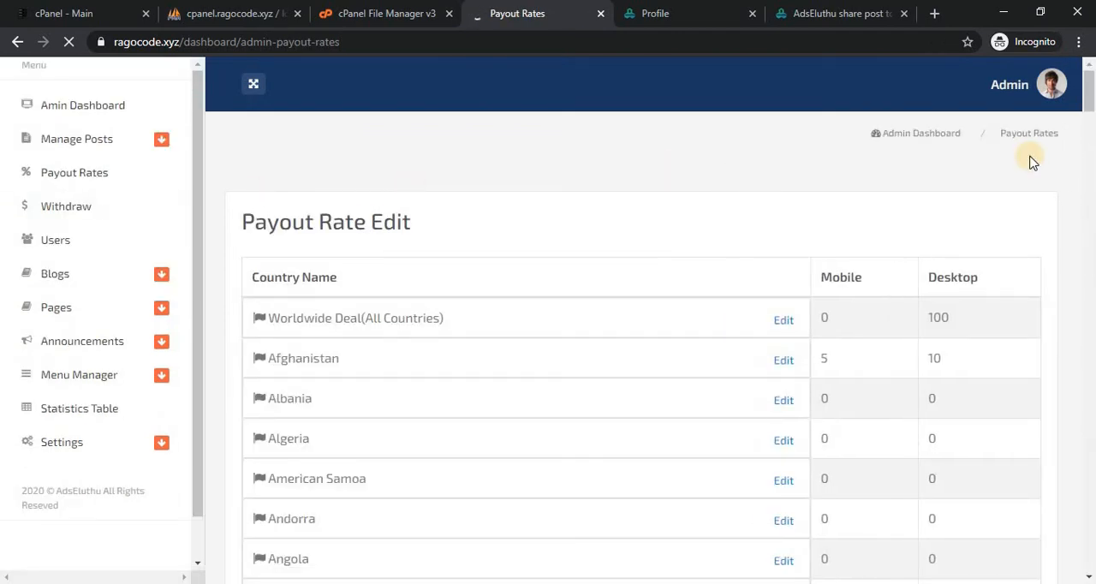
mouse_move(1089, 81)
left_mouse_down()
mouse_move(1089, 98)
mouse_move(1091, 66)
left_mouse_up()
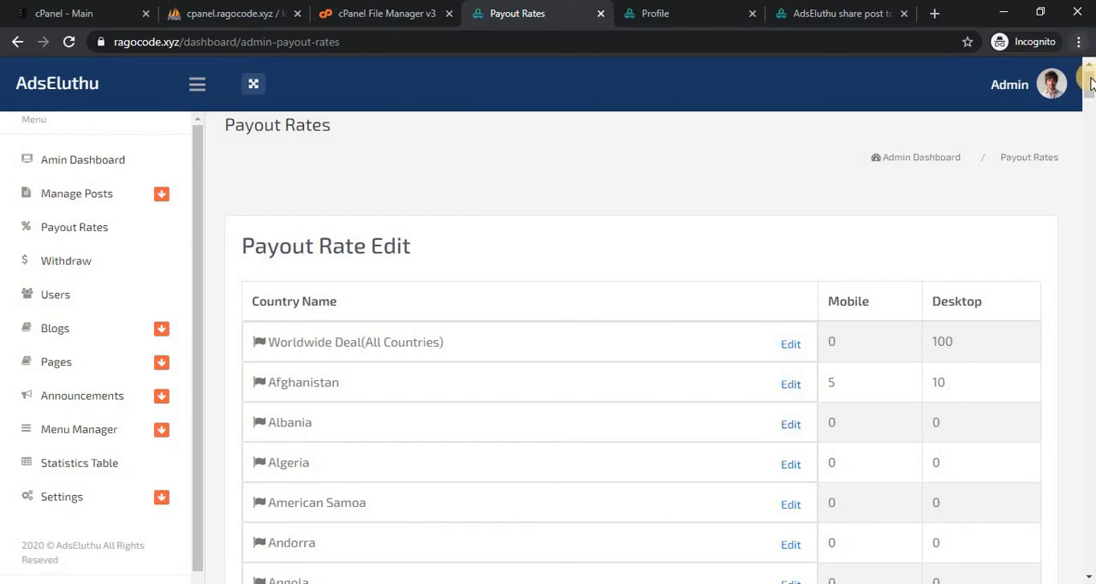
left_click_drag(1091, 187, 1089, 360)
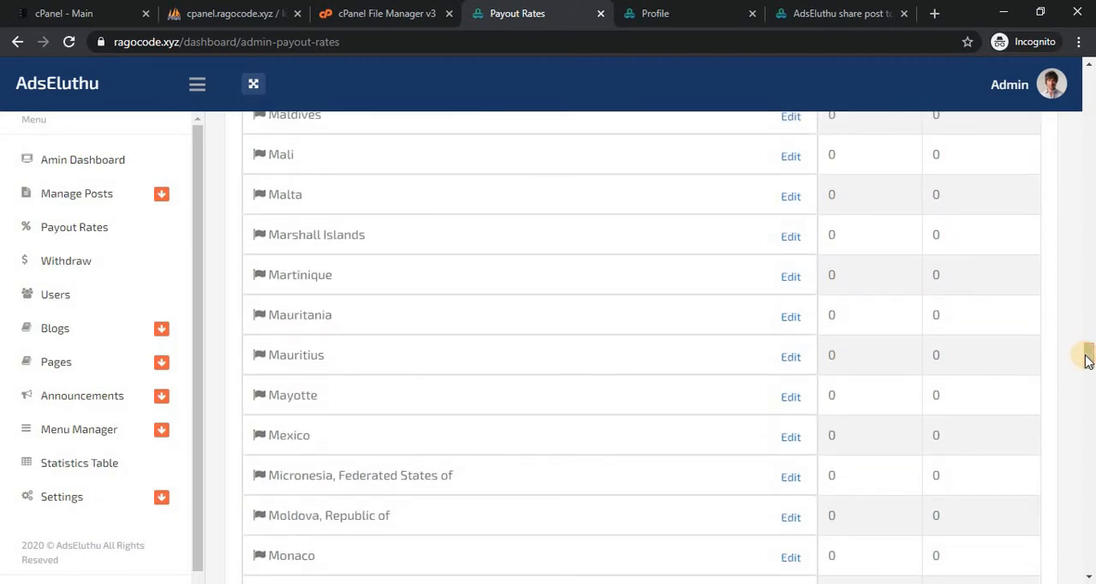
left_click_drag(1088, 360, 1092, 147)
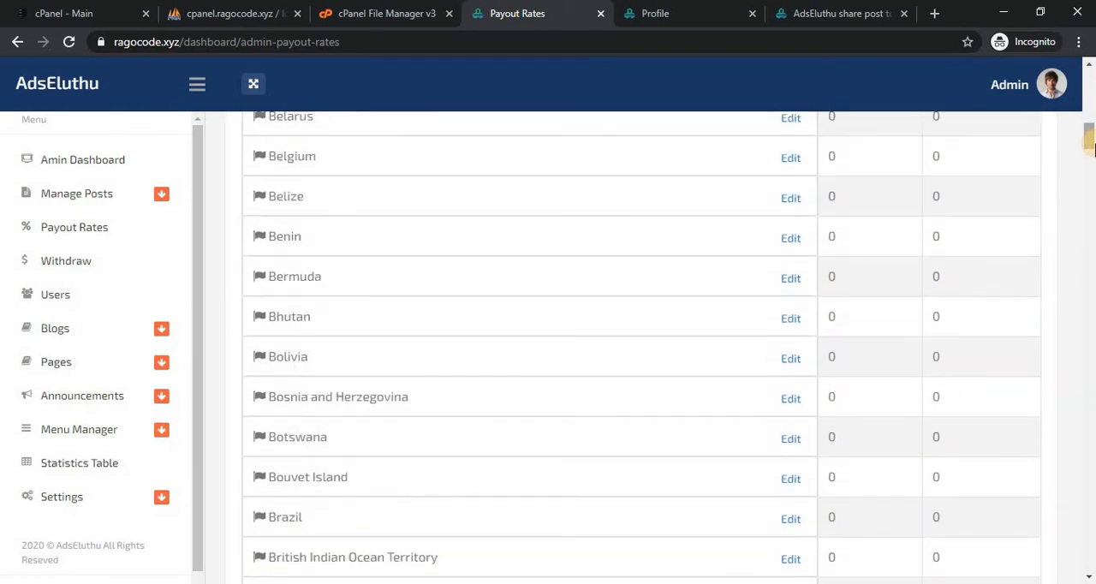
Find "indi" on the Payout Rates page, check India's mobile and desktop rates, and return to the start of the list.
key("ctrl+f")
type("indi")
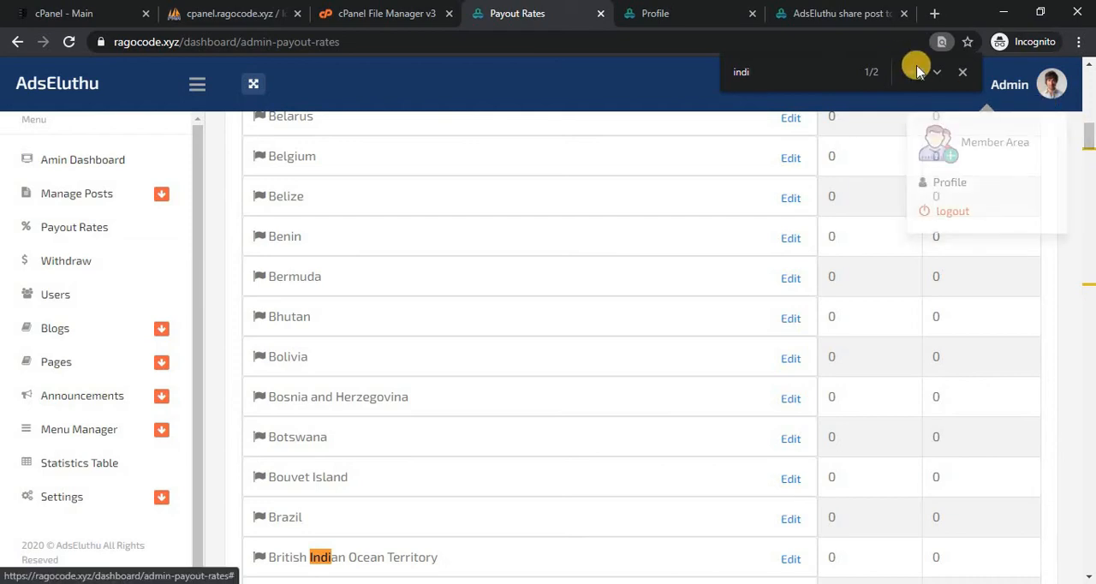
left_click(934, 72)
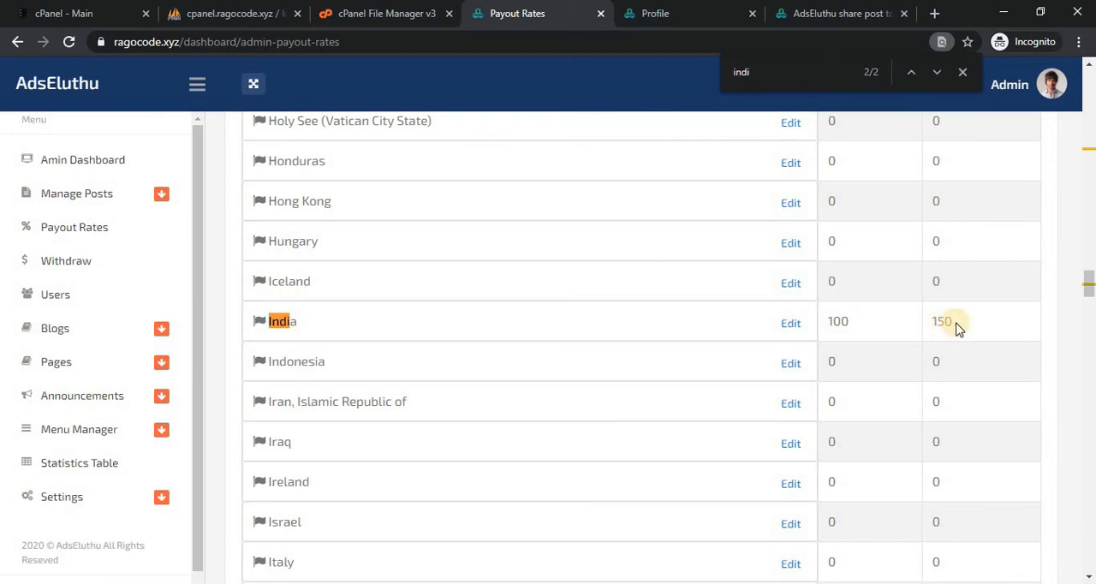
left_click_drag(1091, 296, 1087, 245)
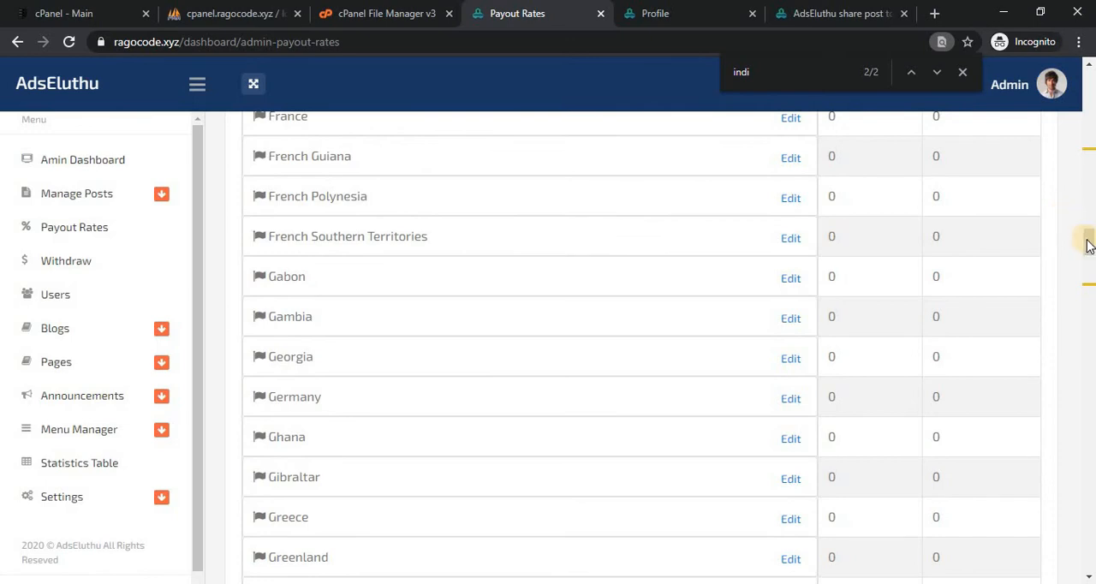
left_click_drag(1090, 244, 1092, 200)
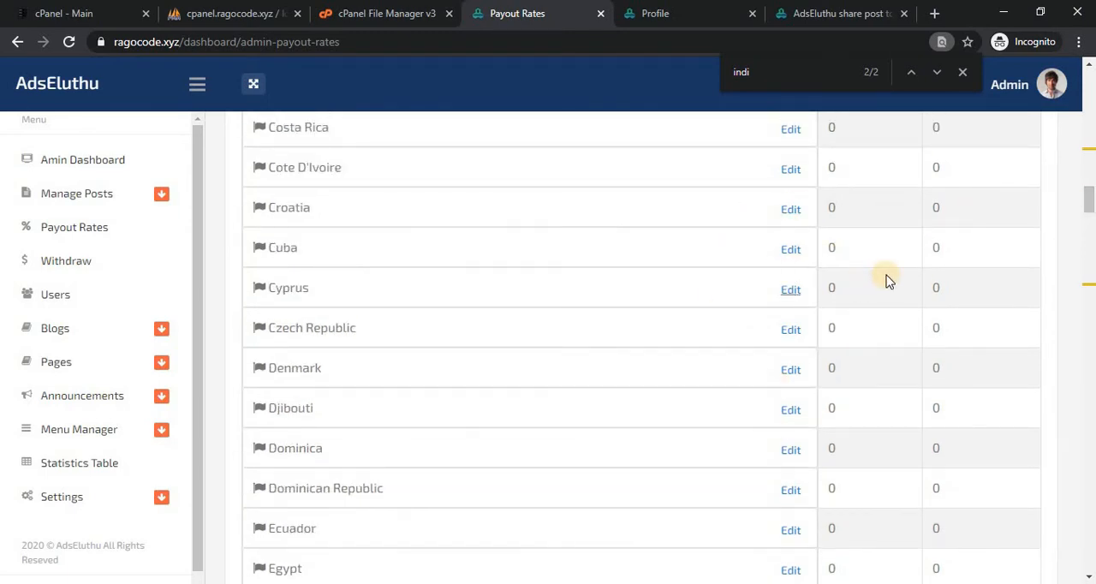
left_click_drag(1089, 197, 1089, 62)
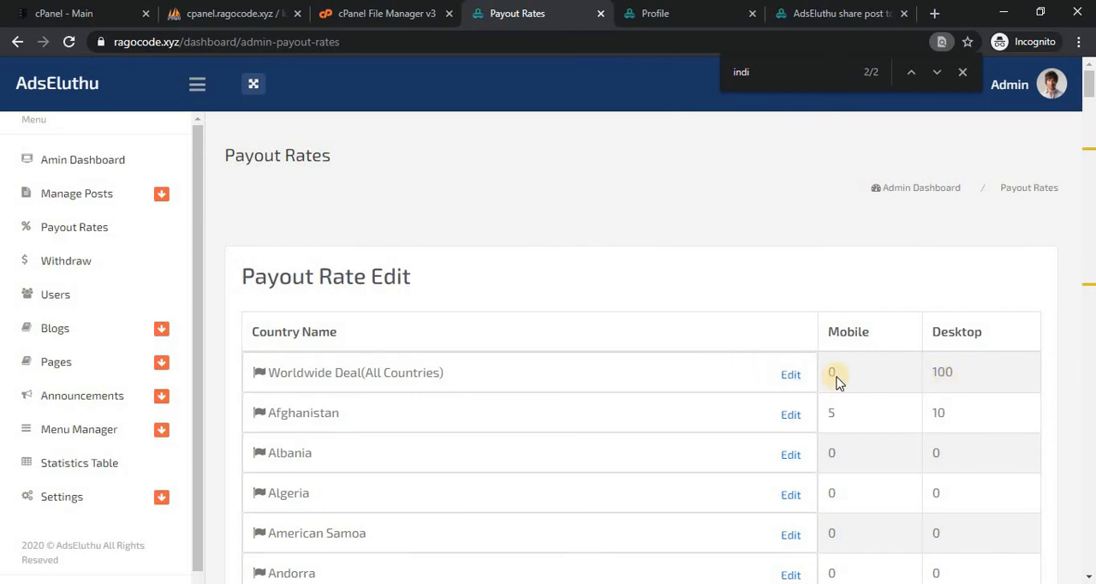
Open the Users list and view the Admin account's account, withdrawal and billing information.
left_click(93, 291)
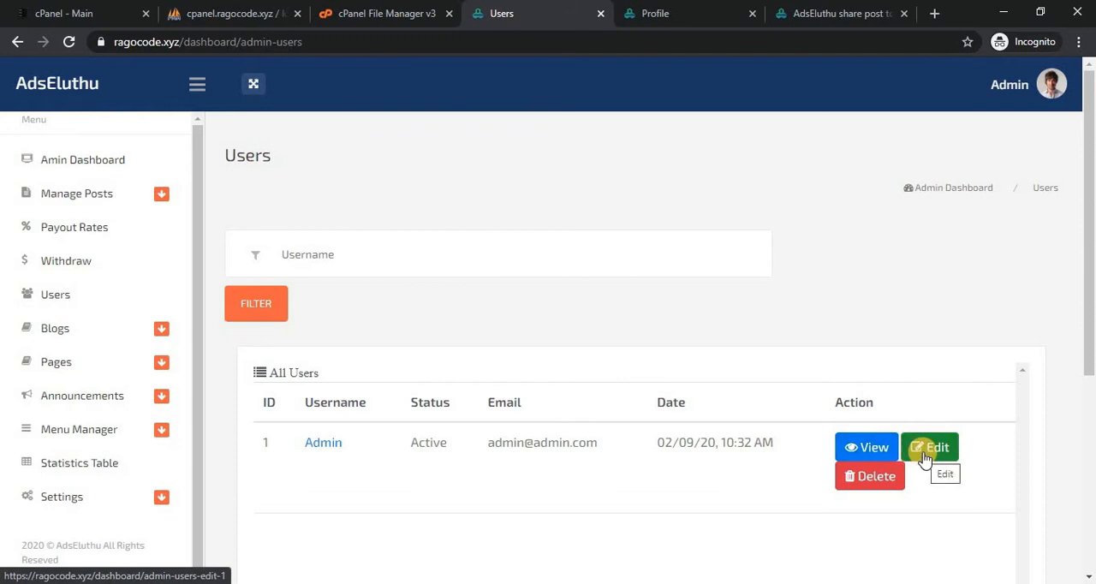
left_click(873, 452)
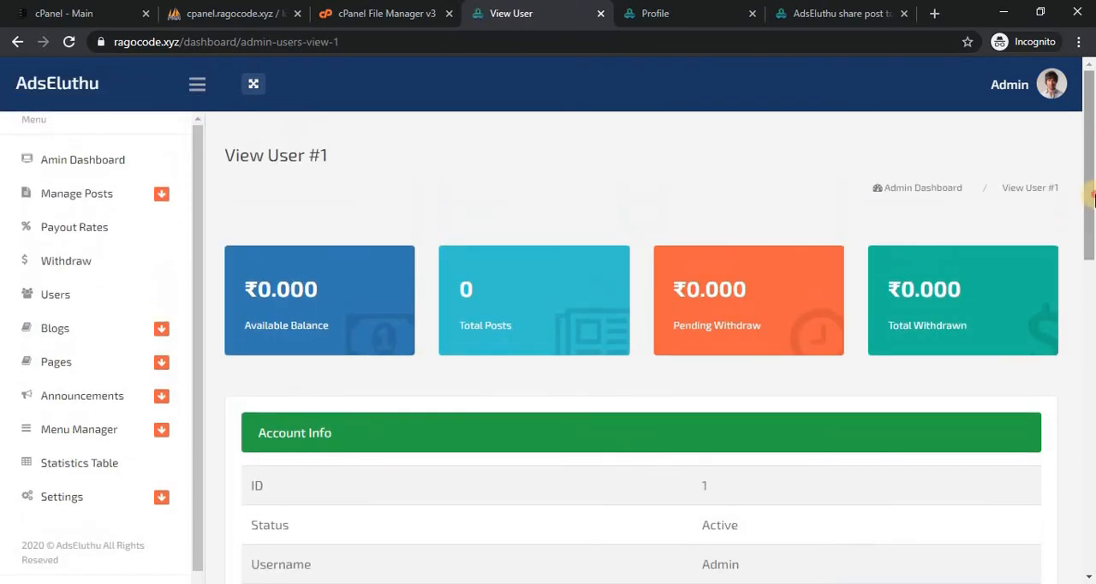
left_click_drag(1089, 205, 1092, 327)
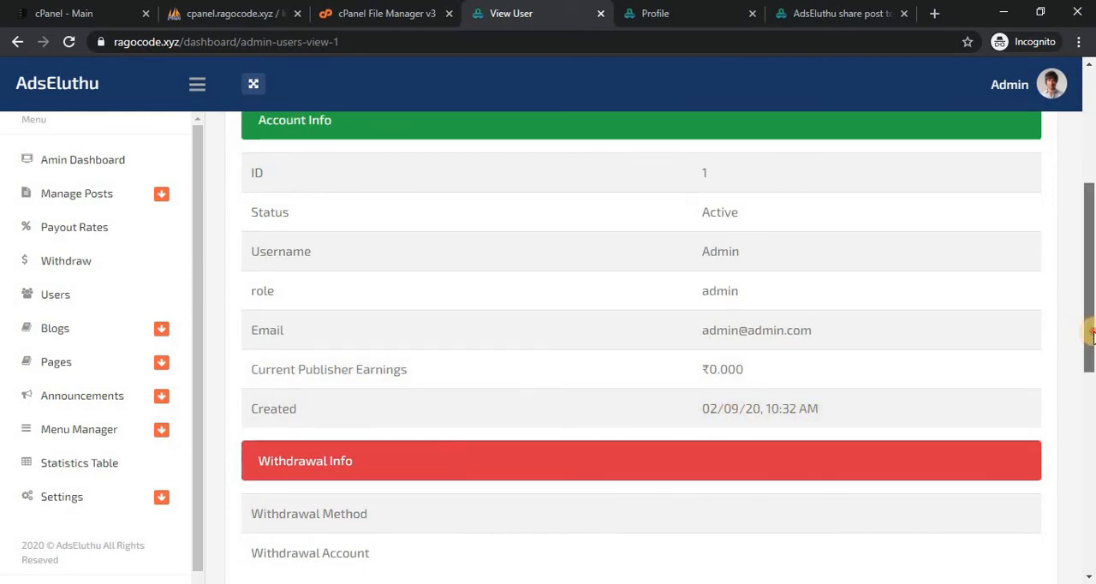
scroll(845, 339, "down", 1)
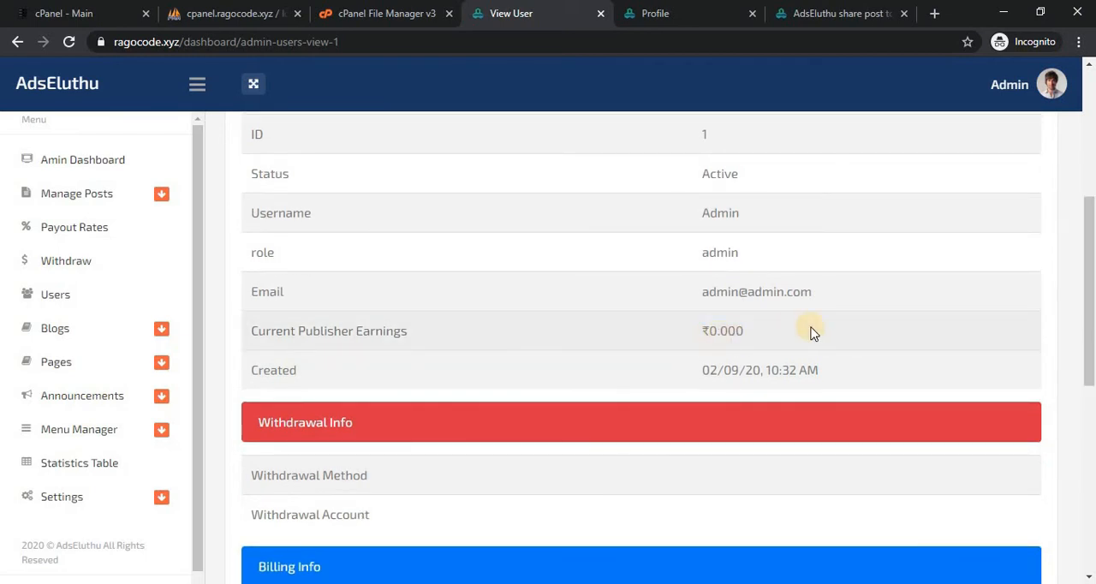
scroll(844, 314, "down", 2)
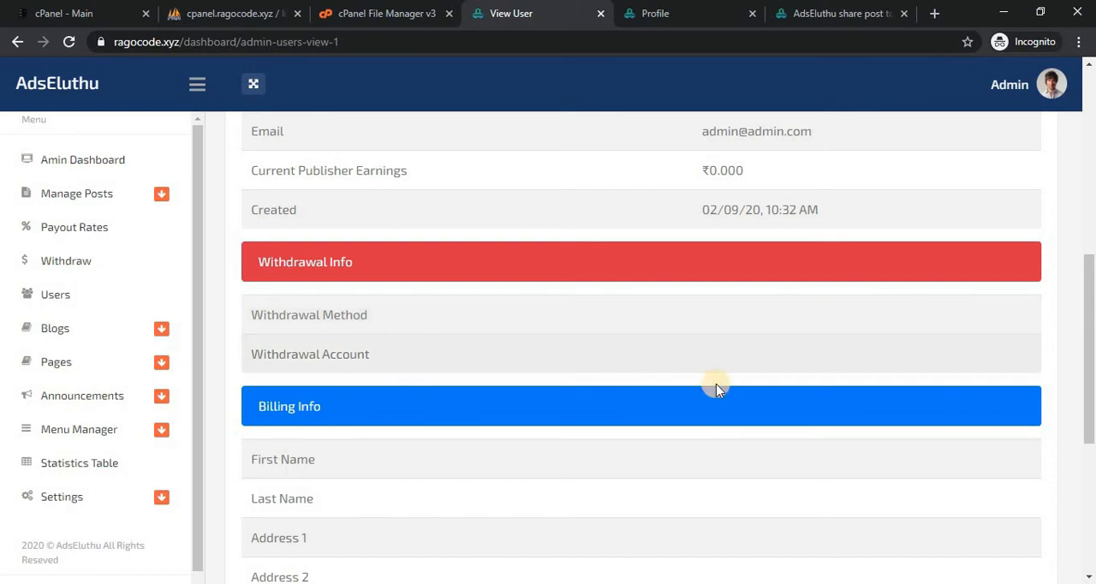
scroll(812, 358, "down", 3)
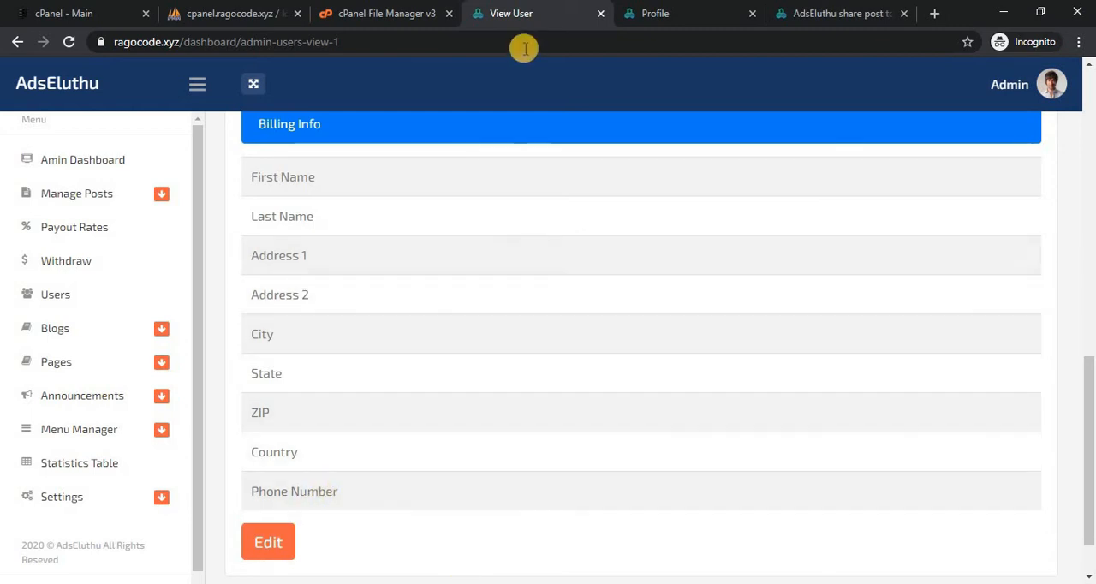
Compare the user's billing information with the Billing Address fields on the member Profile page, and return to the user view.
left_click(685, 7)
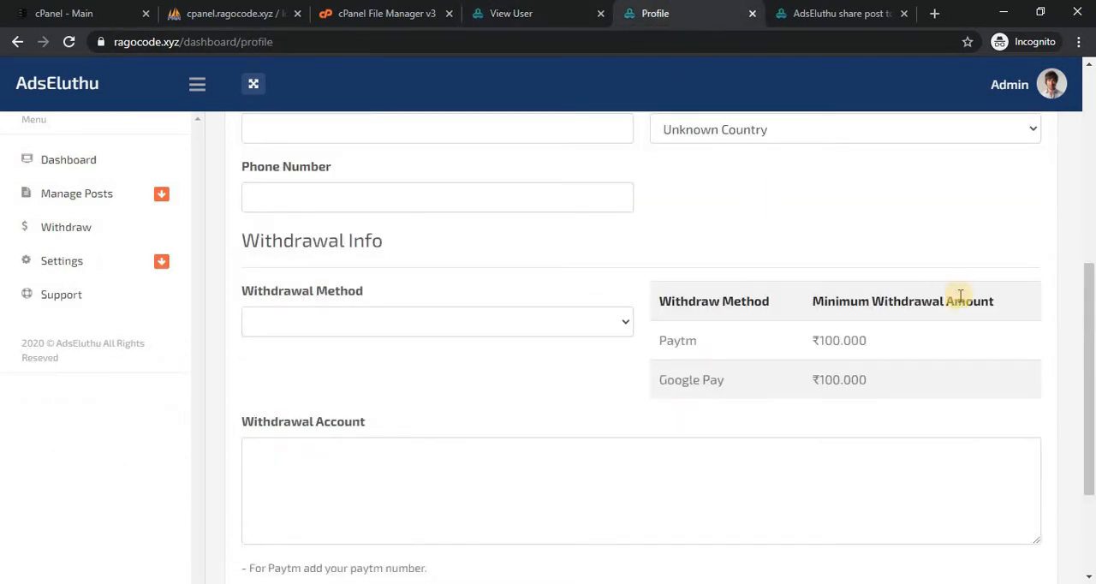
left_click_drag(1093, 364, 1084, 190)
key("ctrl+a")
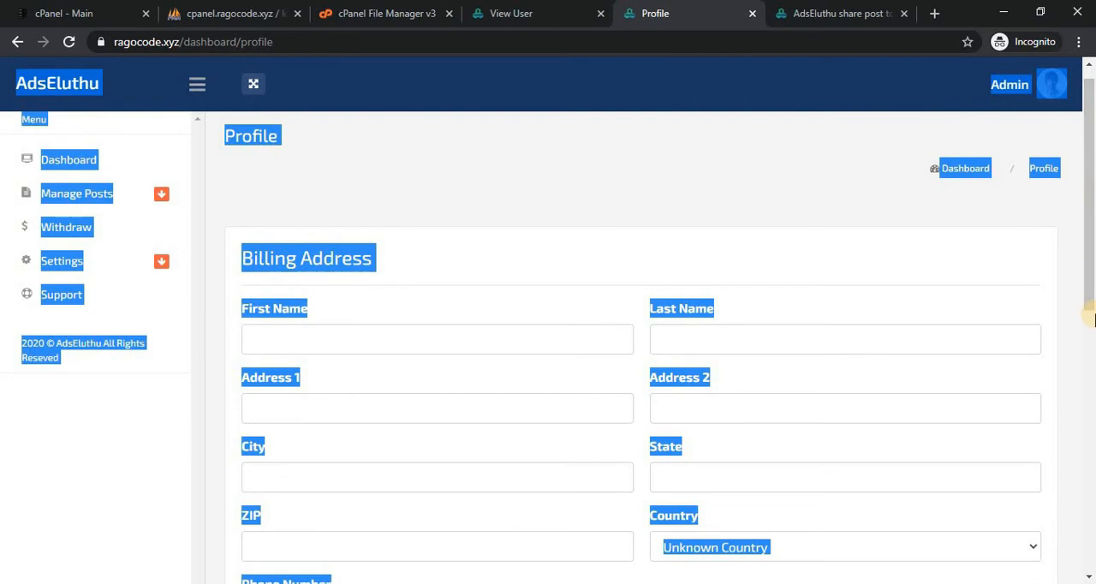
left_click(668, 85)
left_click(549, 10)
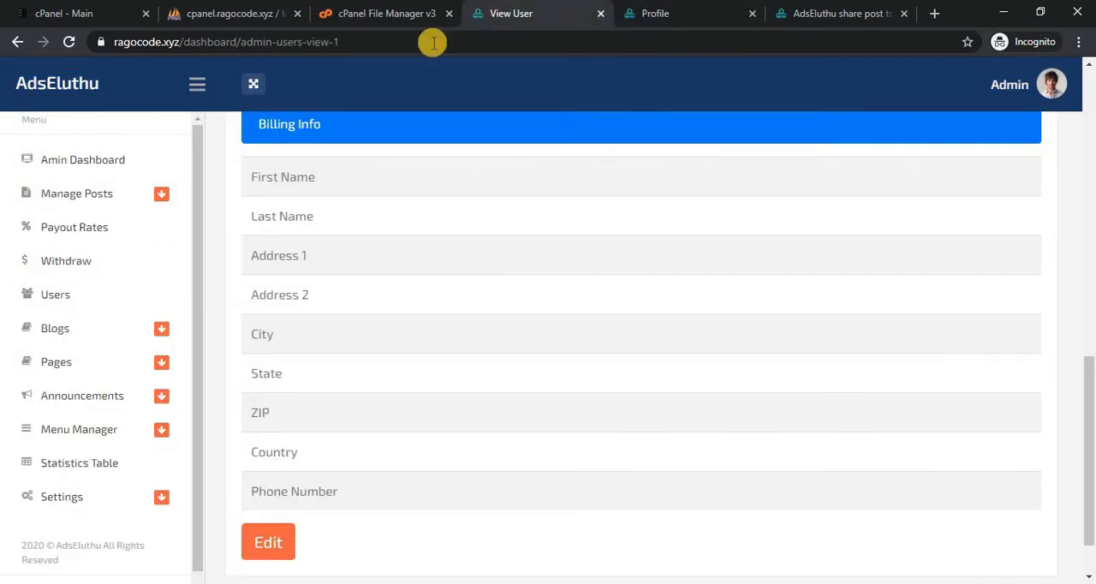
Open the blog's Add Post page and look through its title, slug, published and description fields.
left_click(152, 334)
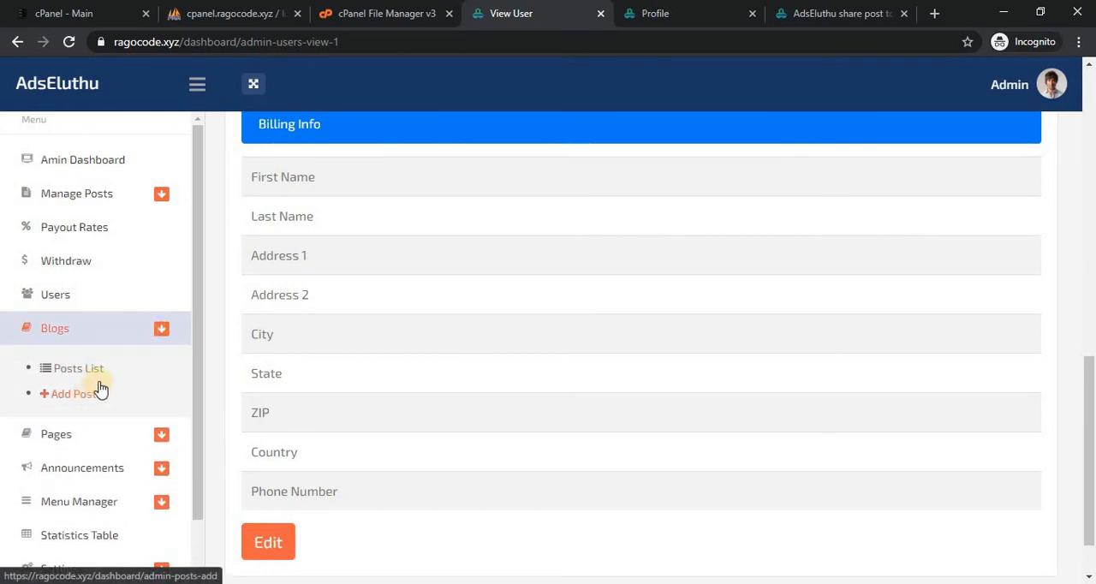
left_click(72, 394)
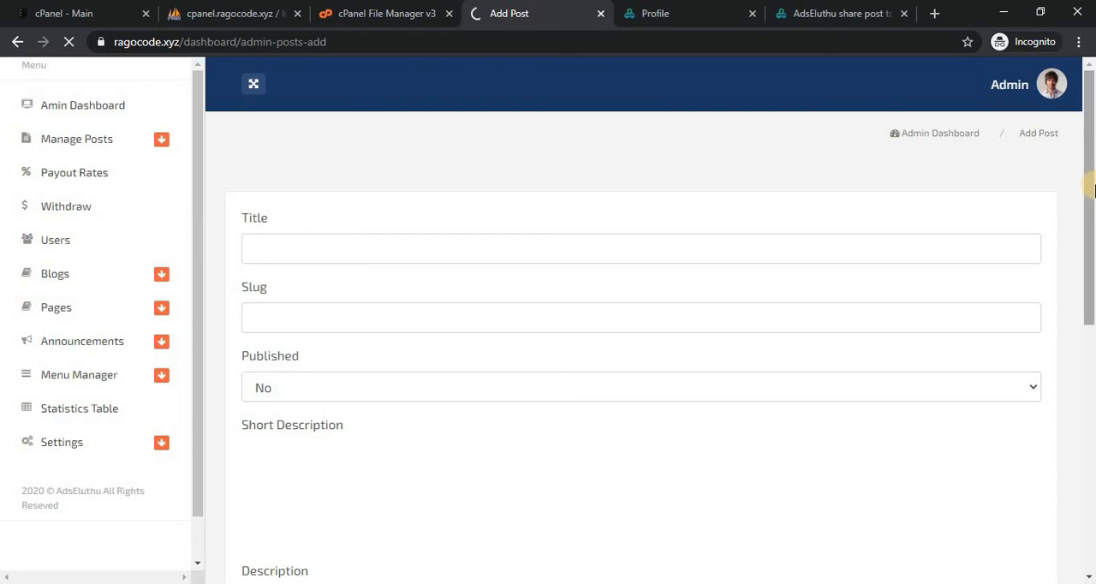
left_click_drag(1092, 230, 1088, 202)
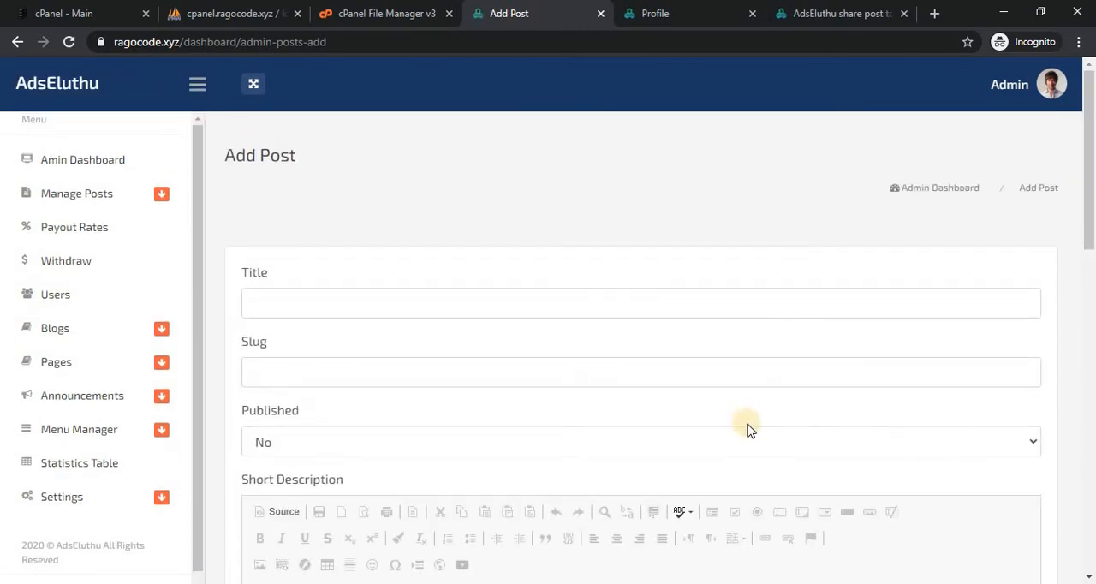
left_click_drag(1089, 229, 1086, 120)
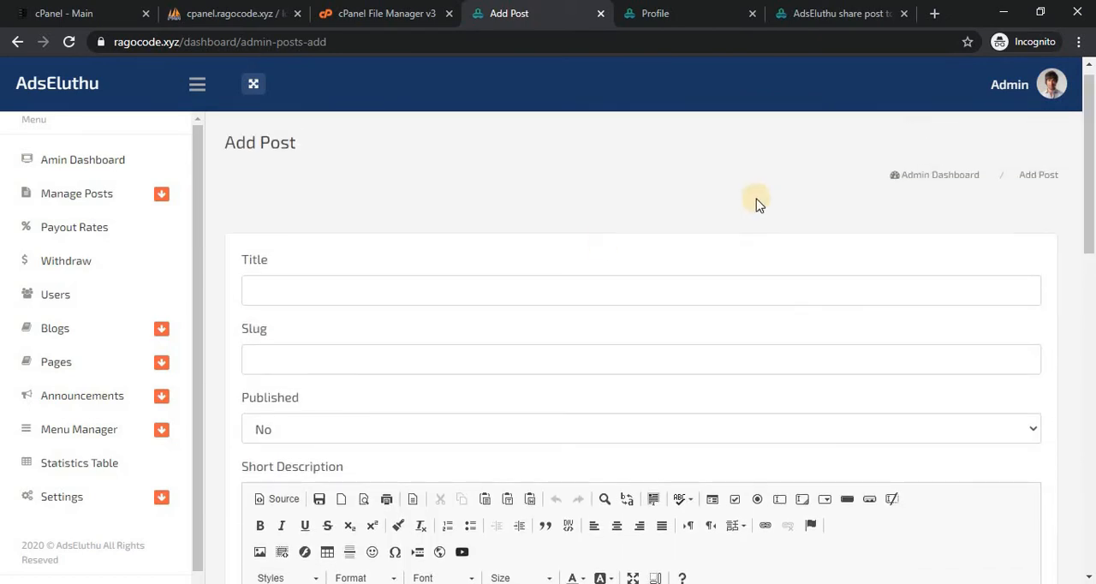
Look through the options under Blogs, Pages and Announcements, and open the Header Menu in Menu Manager.
left_click(103, 339)
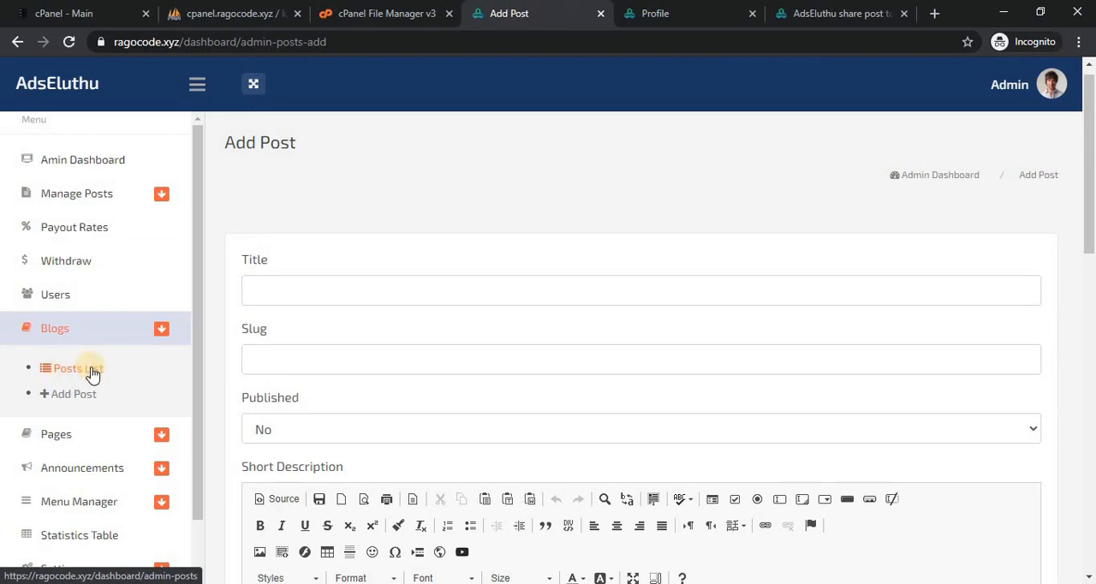
left_click_drag(195, 398, 194, 433)
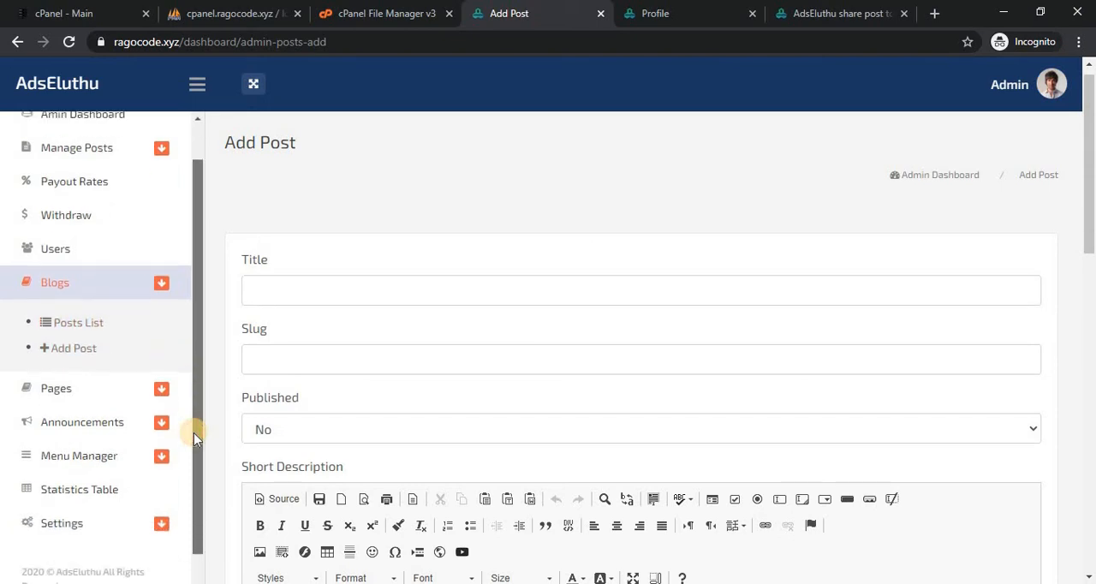
left_click(162, 386)
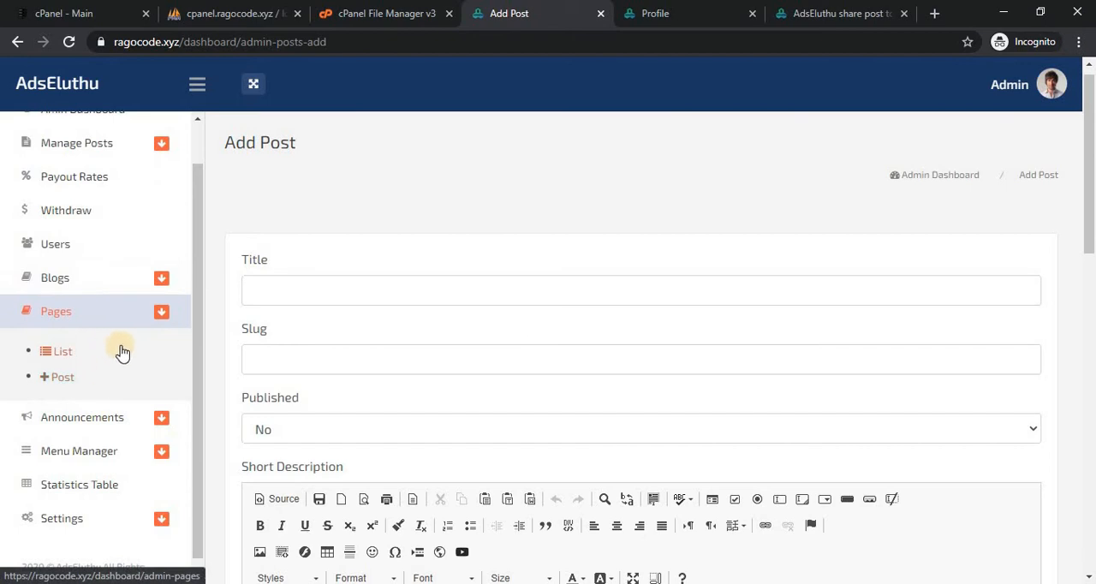
left_click(141, 418)
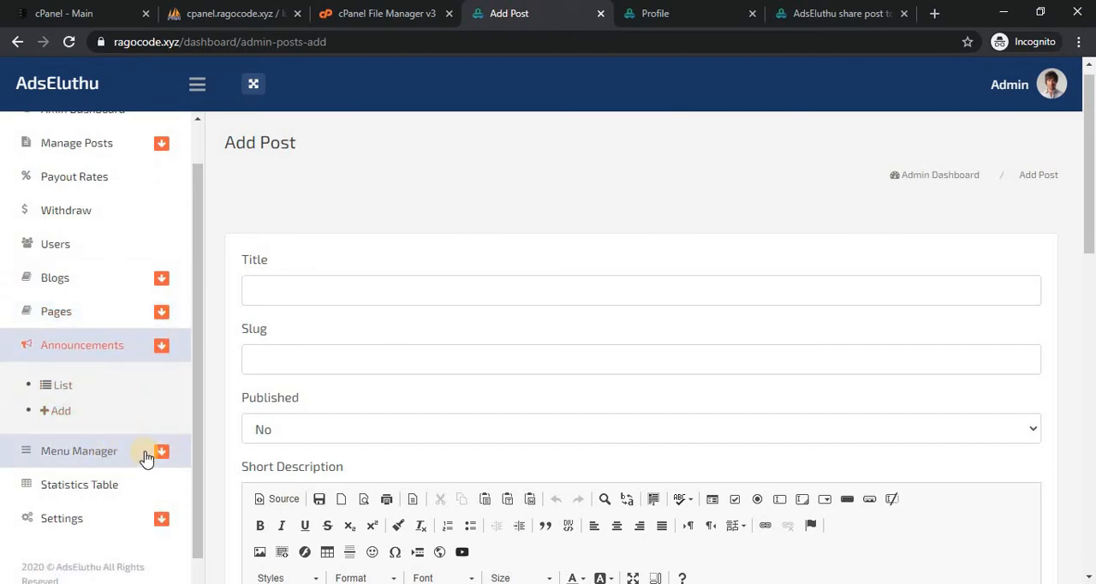
left_click(146, 457)
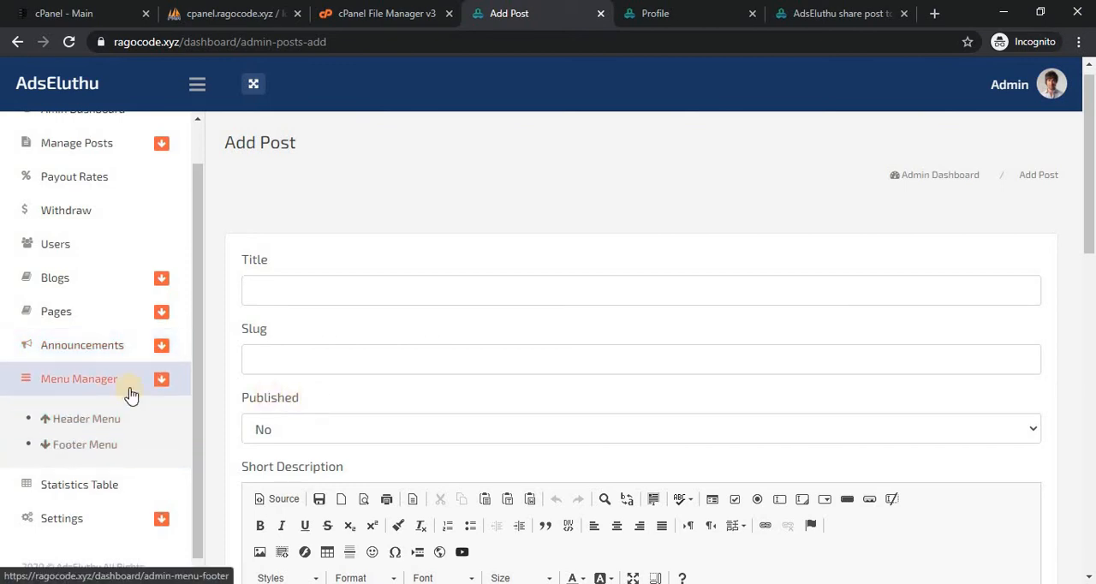
left_click(100, 418)
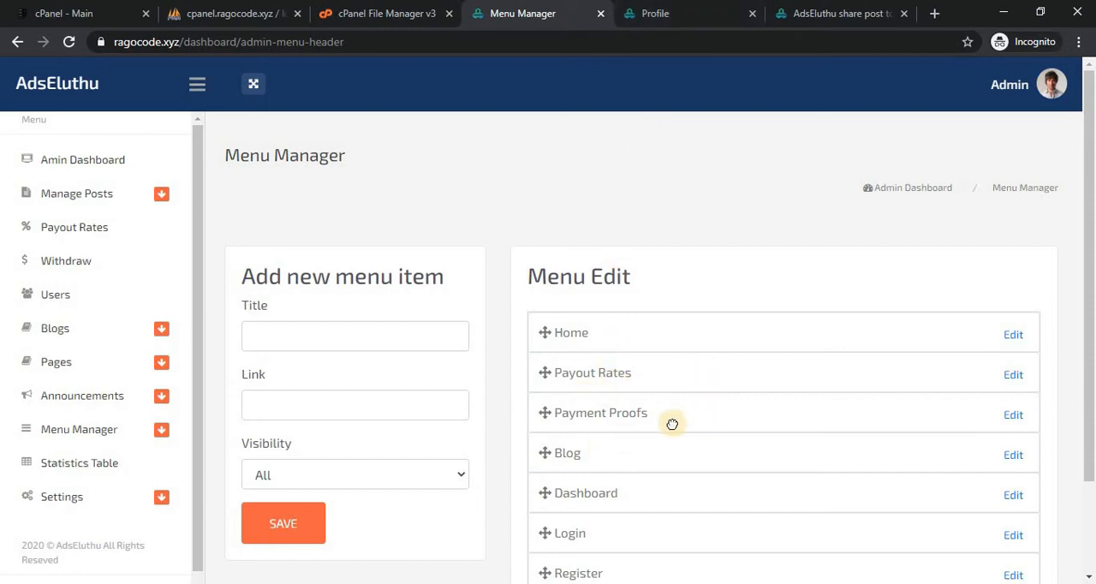
Compare the public site's header navigation with the Menu Edit list, closing the leftover page search, and return to Menu Manager.
left_click(811, 7)
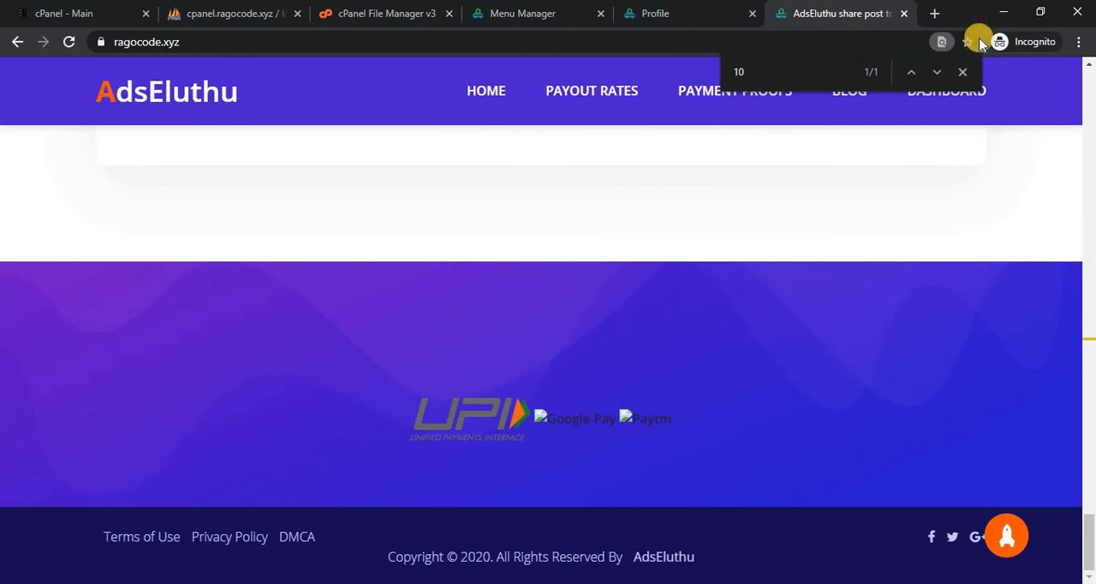
left_click(965, 74)
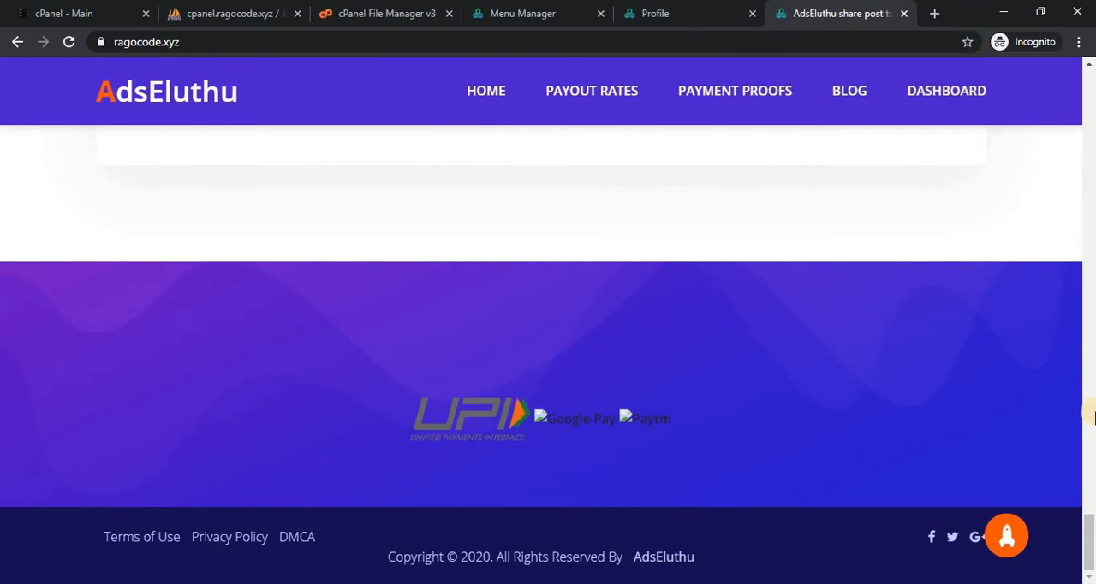
left_click_drag(1090, 530, 1088, 383)
left_click(1082, 432)
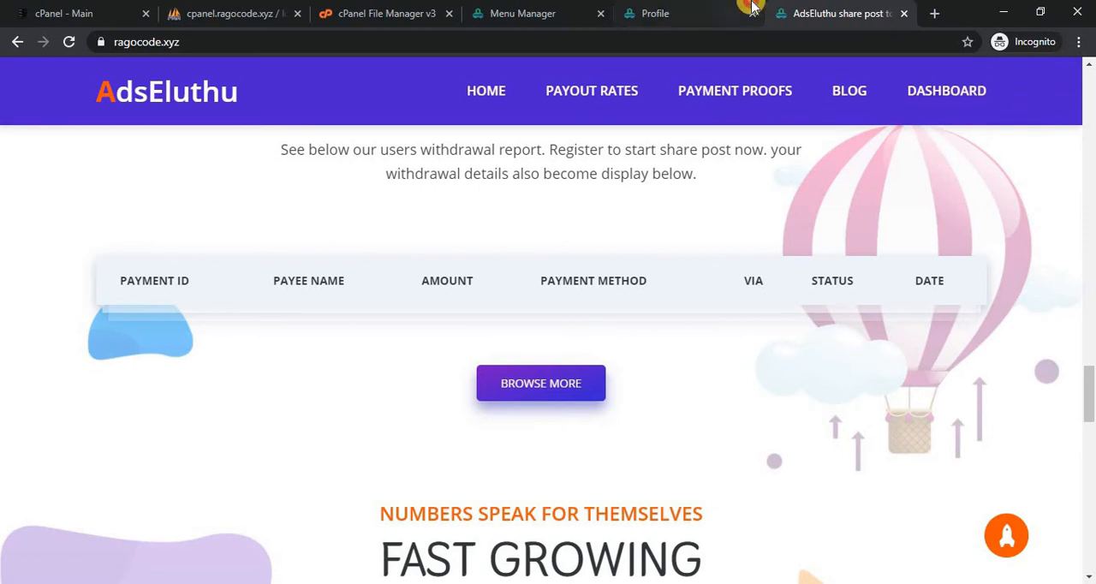
left_click(685, 13)
left_click(516, 6)
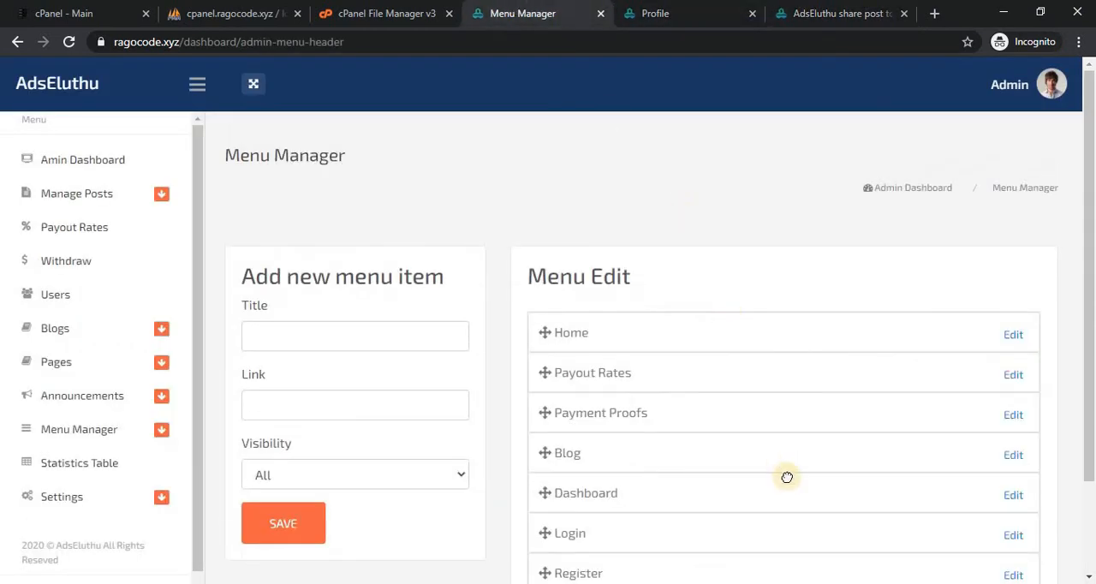
left_click_drag(1092, 415, 1088, 447)
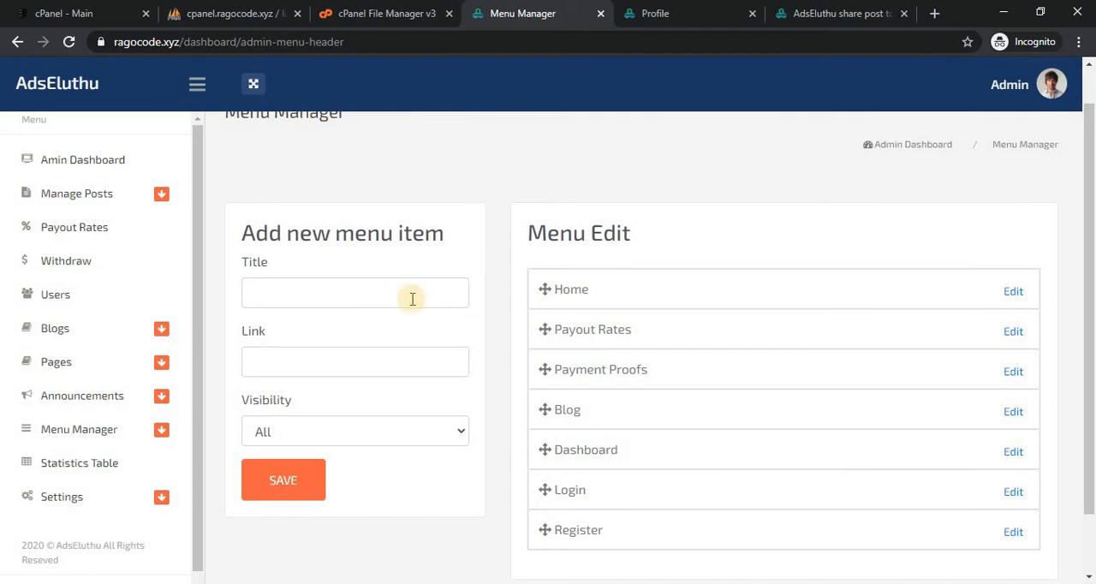
Check the Visibility choices for a new menu item, and try the sorting of the Home entry in the header menu.
left_click(386, 433)
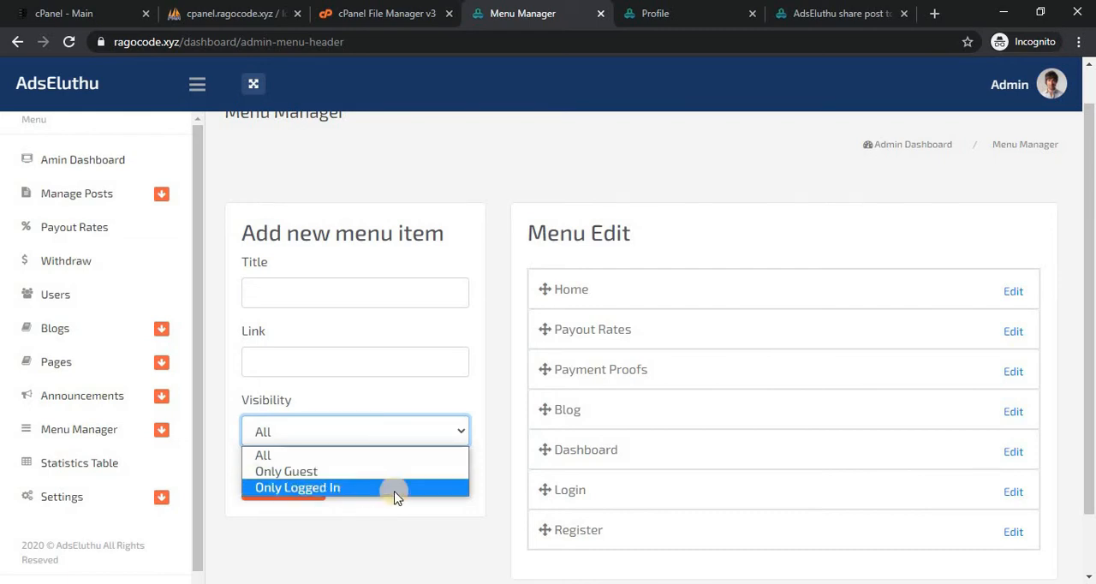
left_click(377, 527)
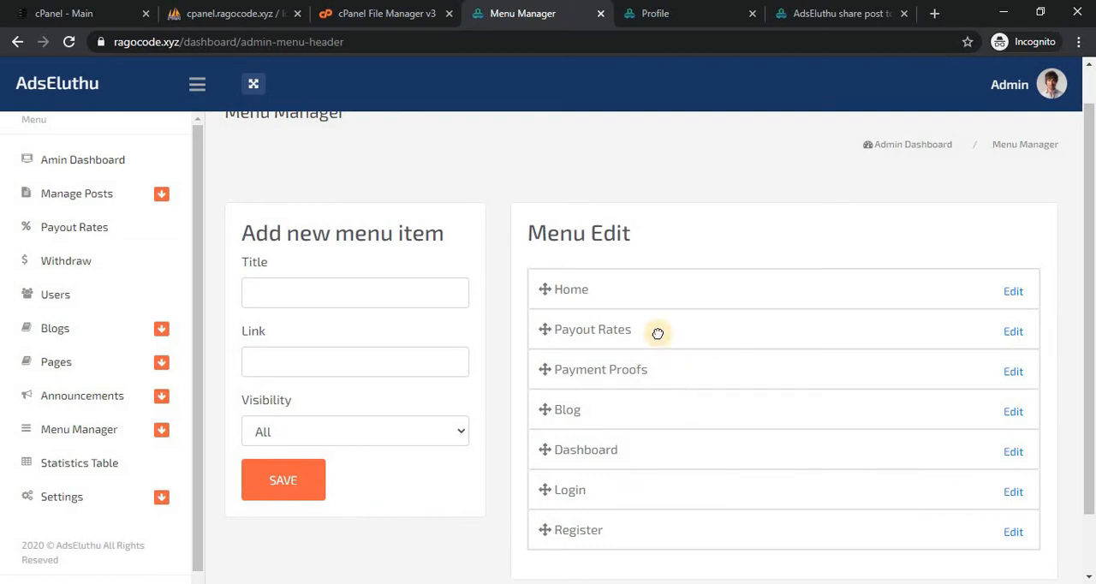
mouse_move(663, 294)
left_mouse_down()
mouse_move(668, 302)
mouse_move(663, 270)
mouse_move(660, 281)
left_mouse_up()
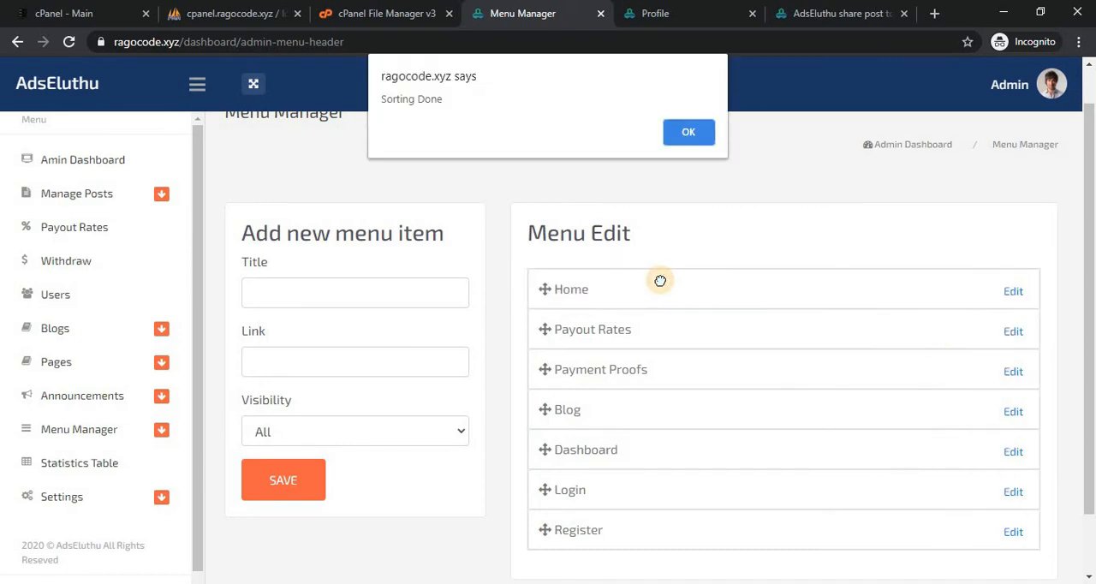
left_click(693, 129)
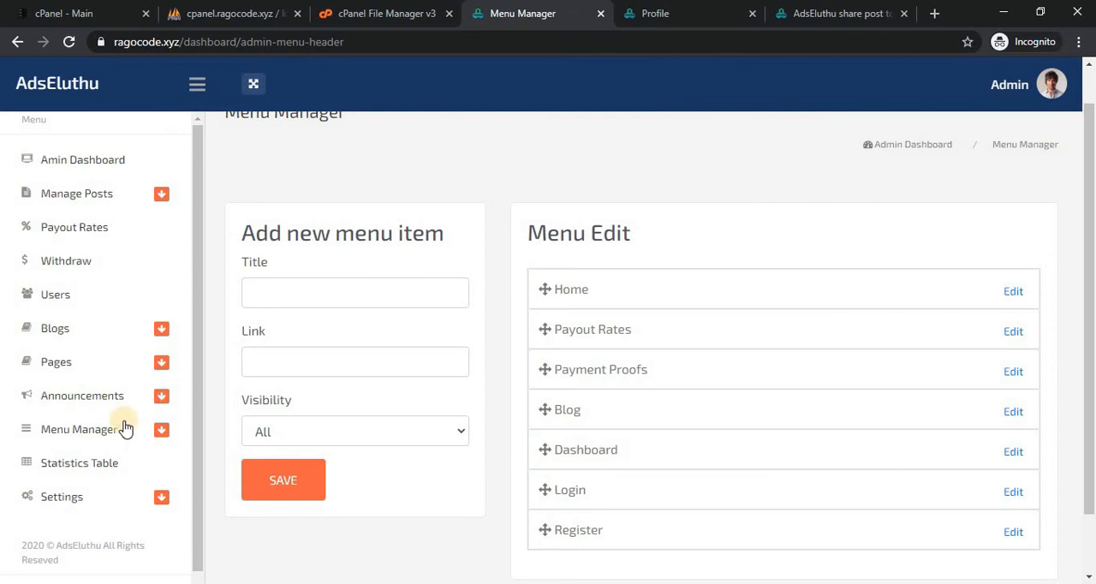
Open the Statistics Table page and review its columns and the remaining admin menu entries.
left_click(159, 465)
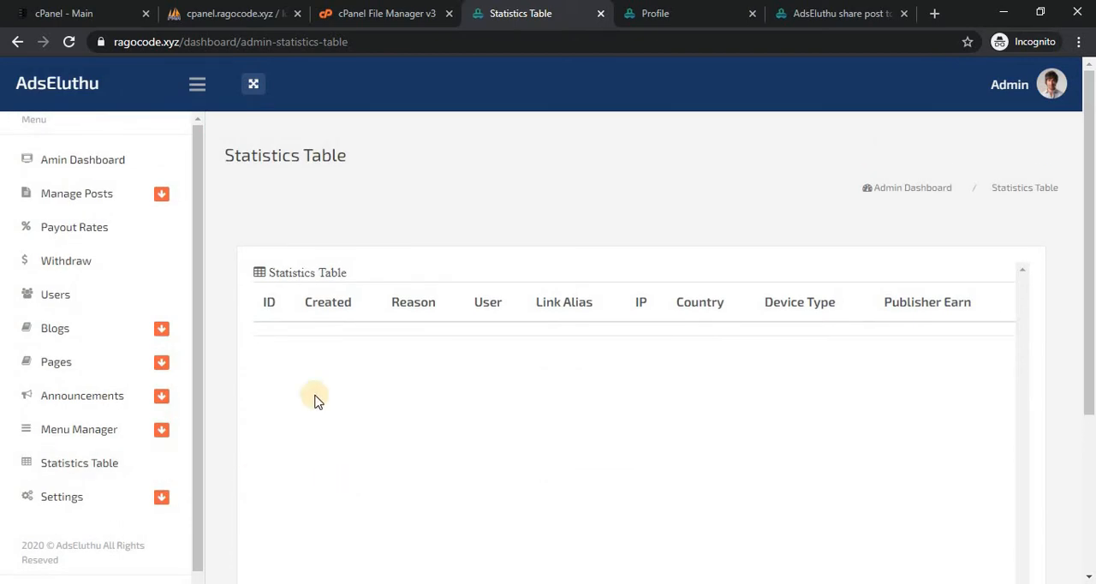
left_click(198, 454)
left_click_drag(199, 454, 193, 477)
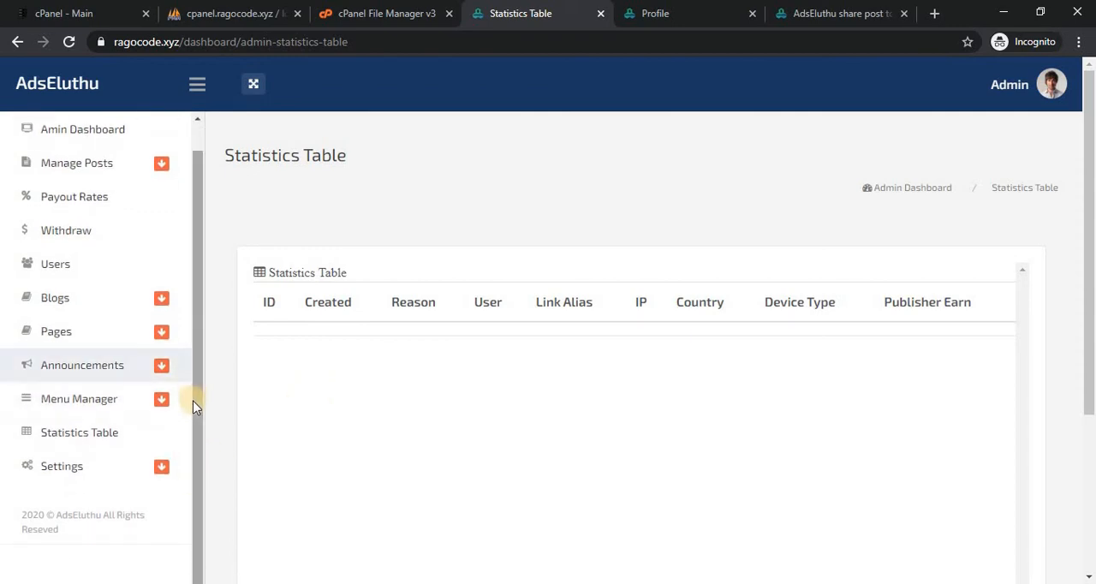
left_click_drag(192, 404, 206, 303)
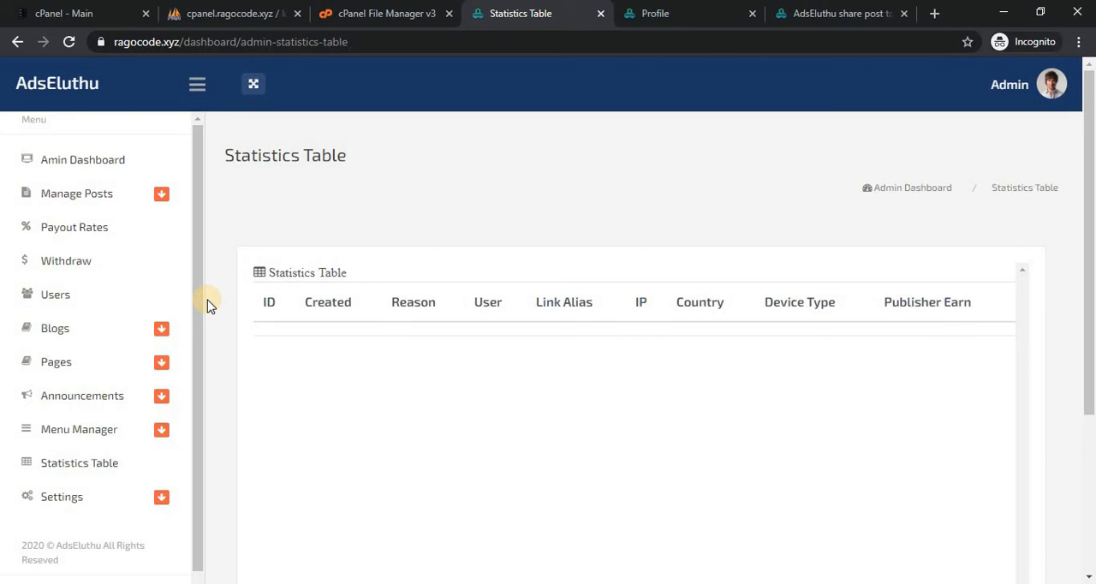
left_click_drag(196, 309, 196, 269)
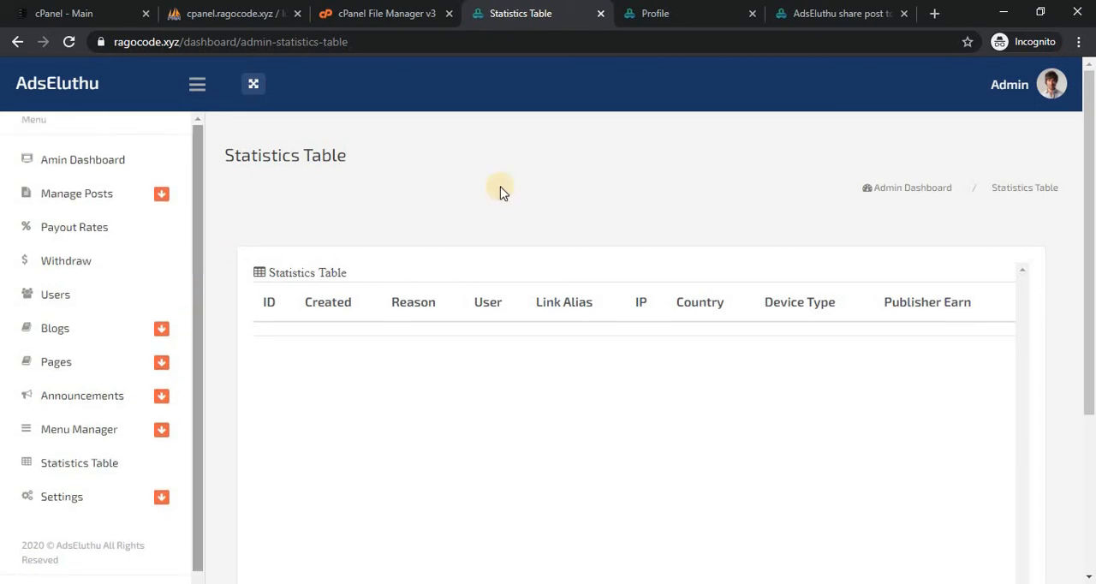
Switch to the member area, view the Dashboard, and open the Create Post form.
left_click(632, 10)
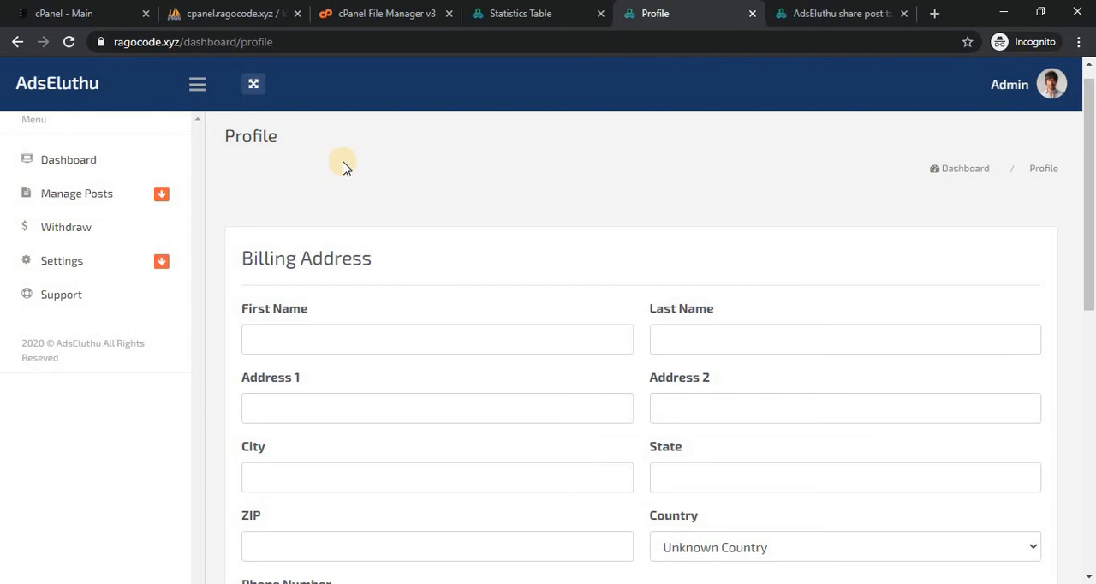
left_click(1026, 97)
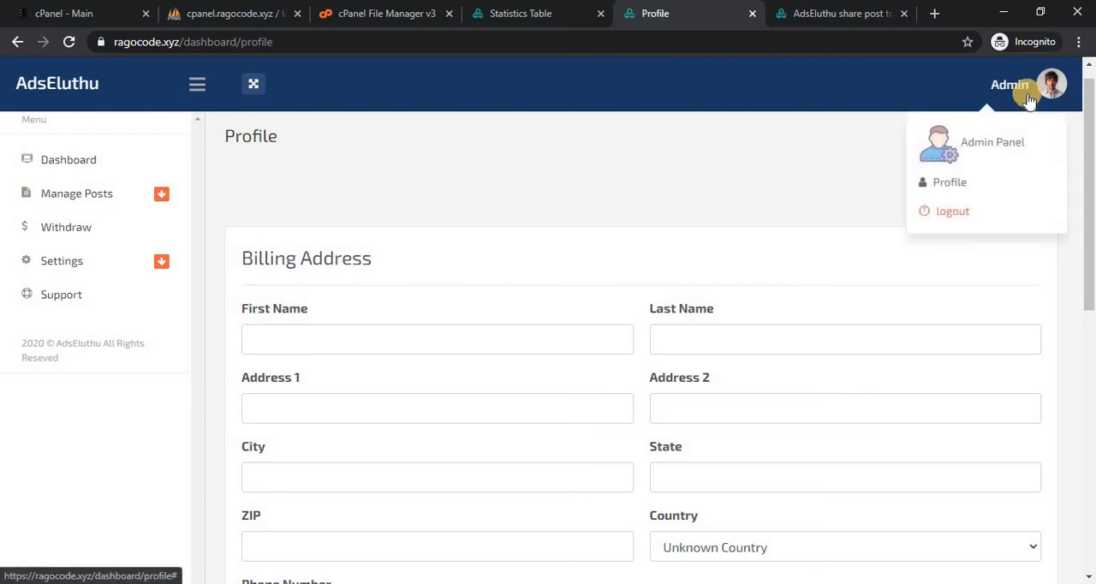
left_click(665, 166)
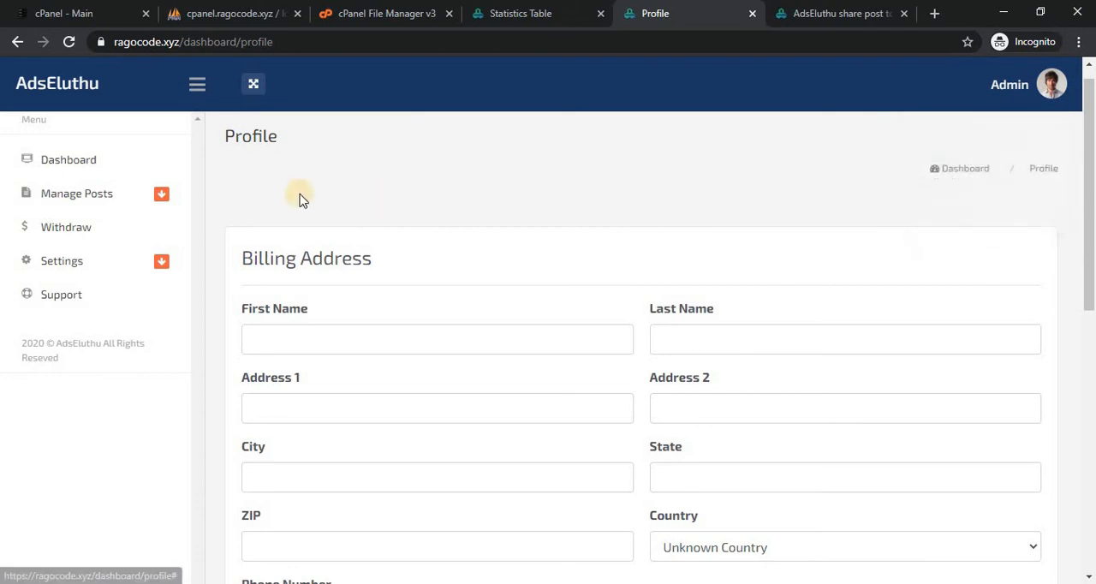
left_click(101, 178)
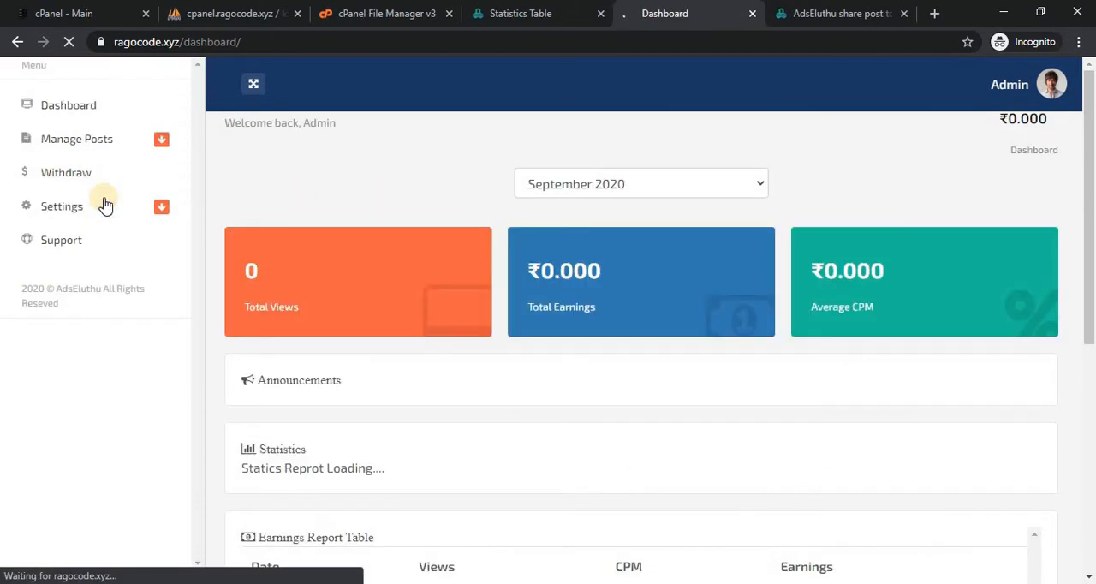
left_click(102, 200)
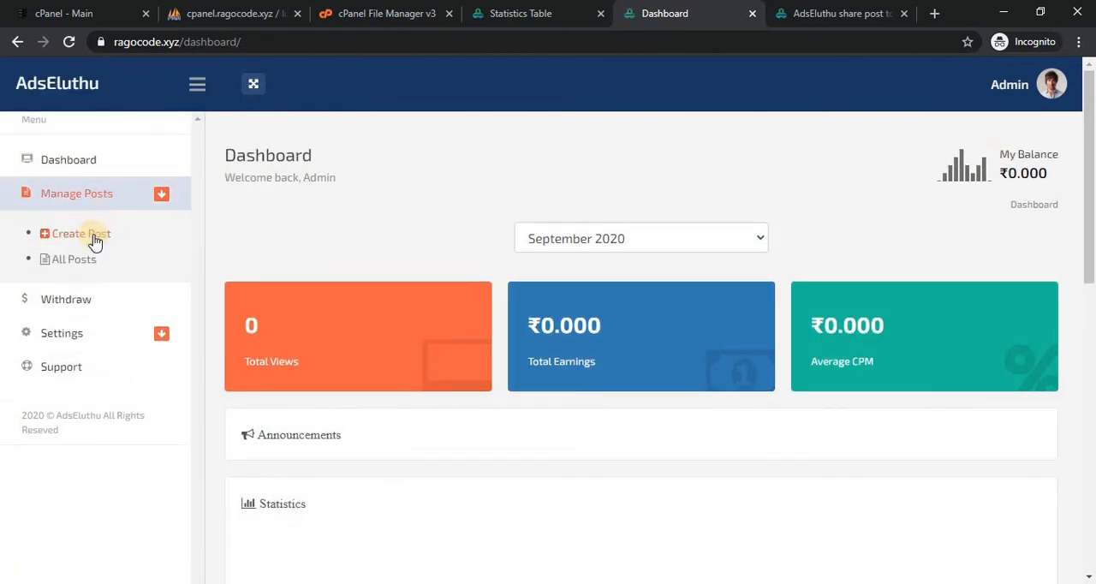
left_click(92, 237)
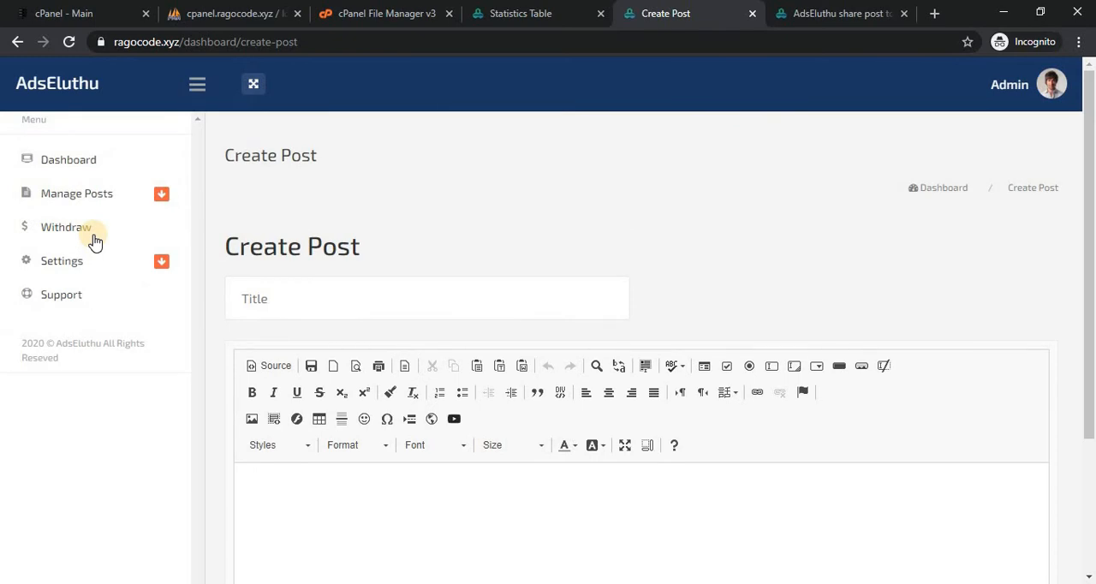
Set the new post's title to "Tamil Movies" and enter "Tamil Movies" as its body text.
left_click(310, 299)
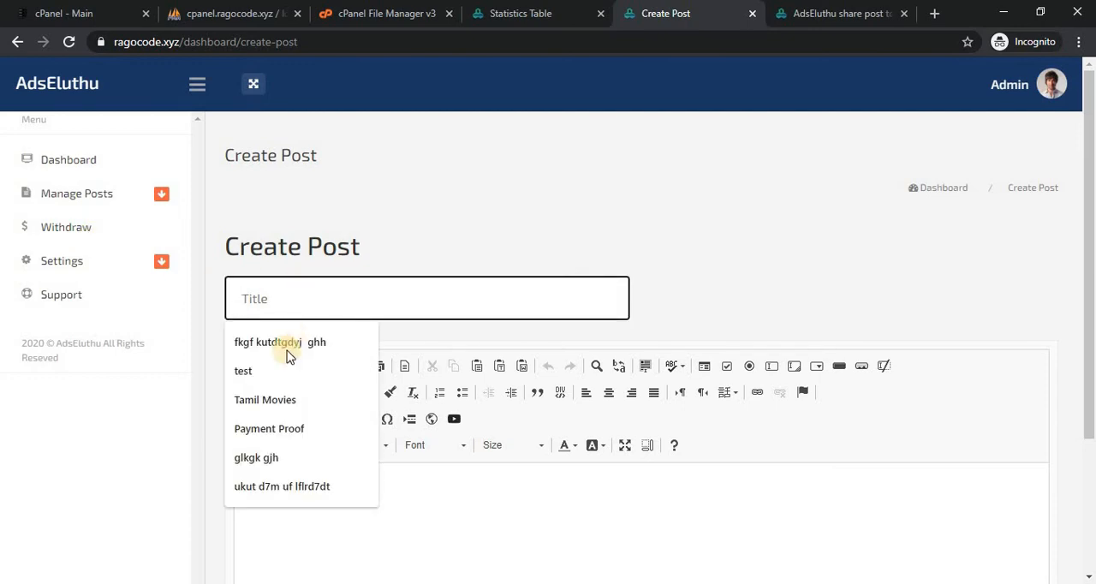
left_click(274, 399)
left_click(531, 254)
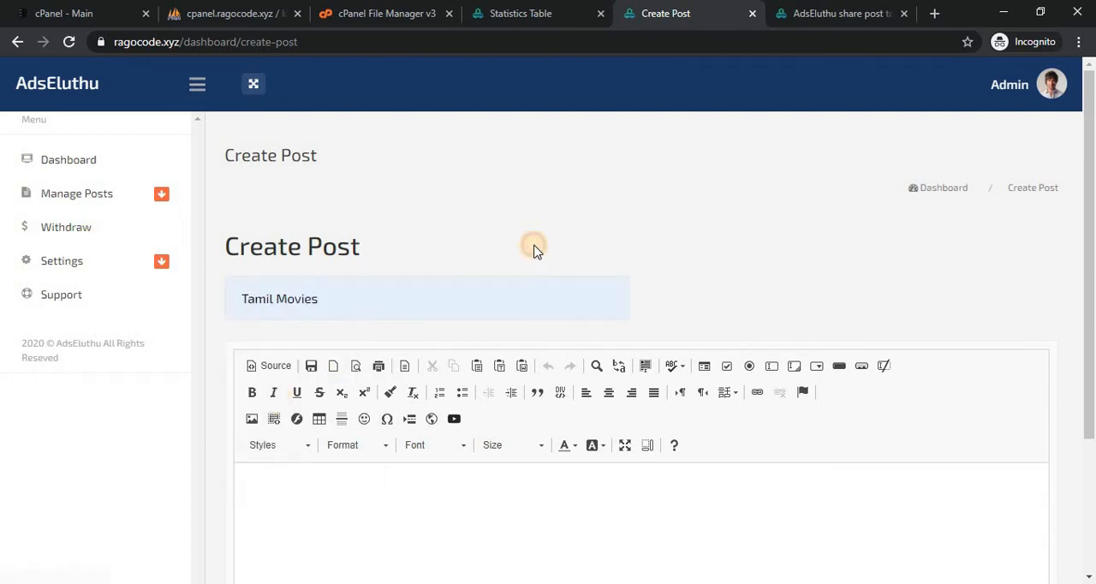
scroll(533, 249, "down", 2)
left_click(352, 358)
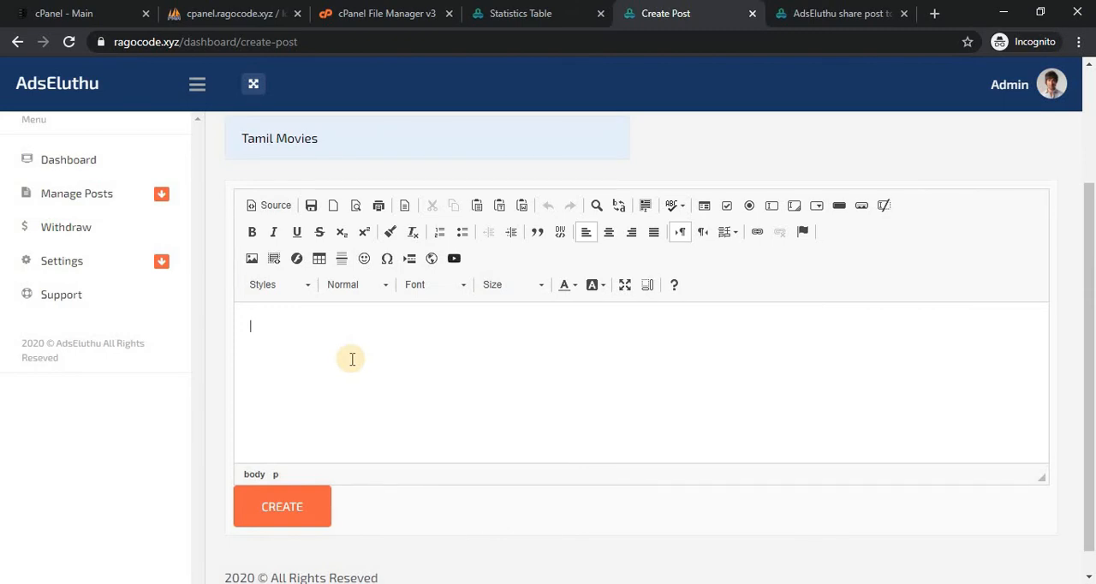
type("Tamil Movies")
Format the "Tamil Movies" text in the post body as bold and italic.
left_click_drag(326, 328, 232, 327)
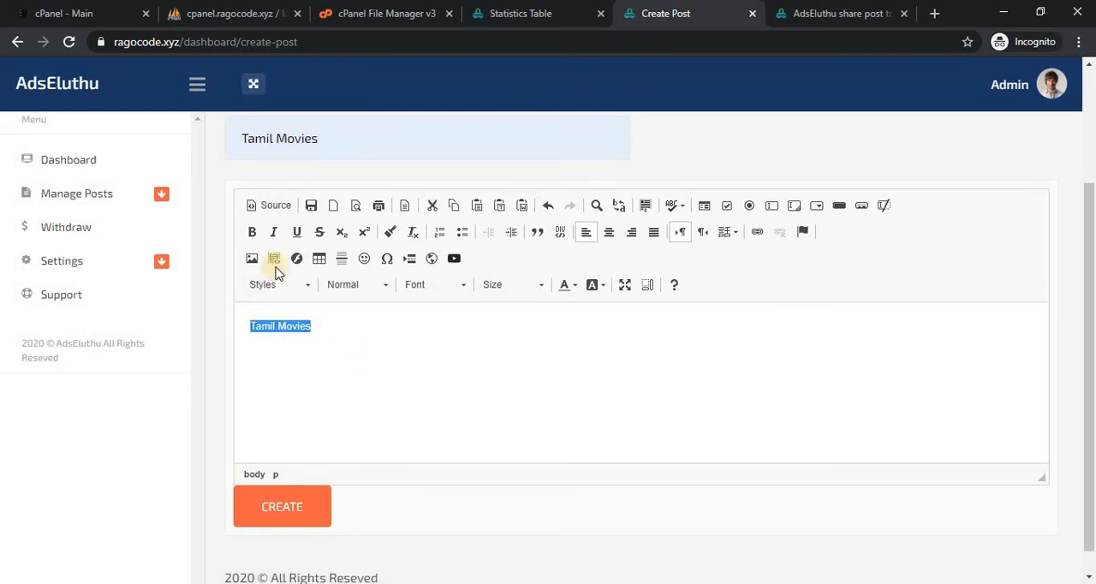
left_click(251, 237)
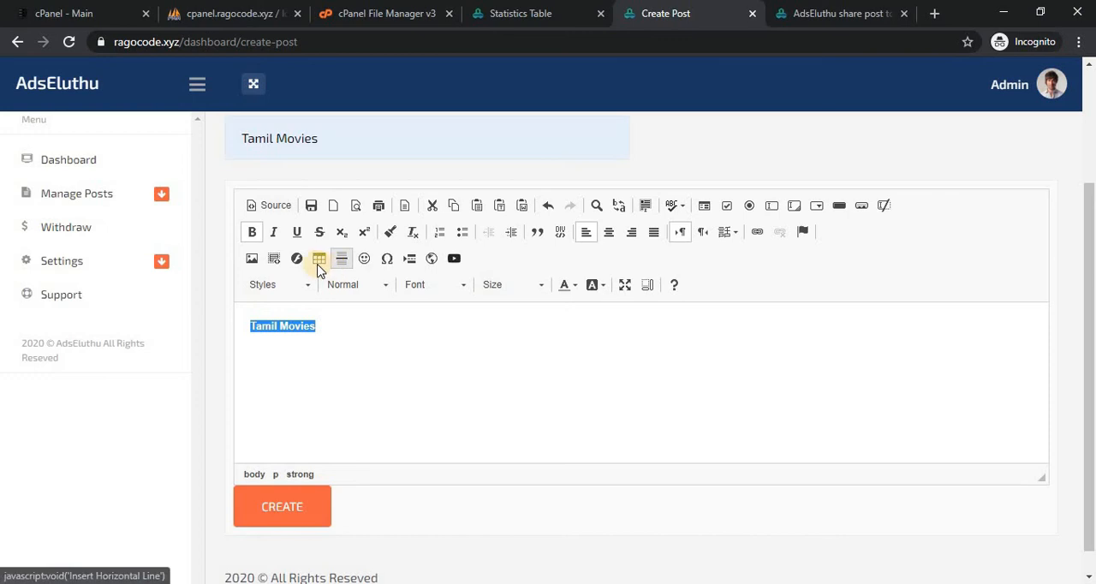
left_click(274, 233)
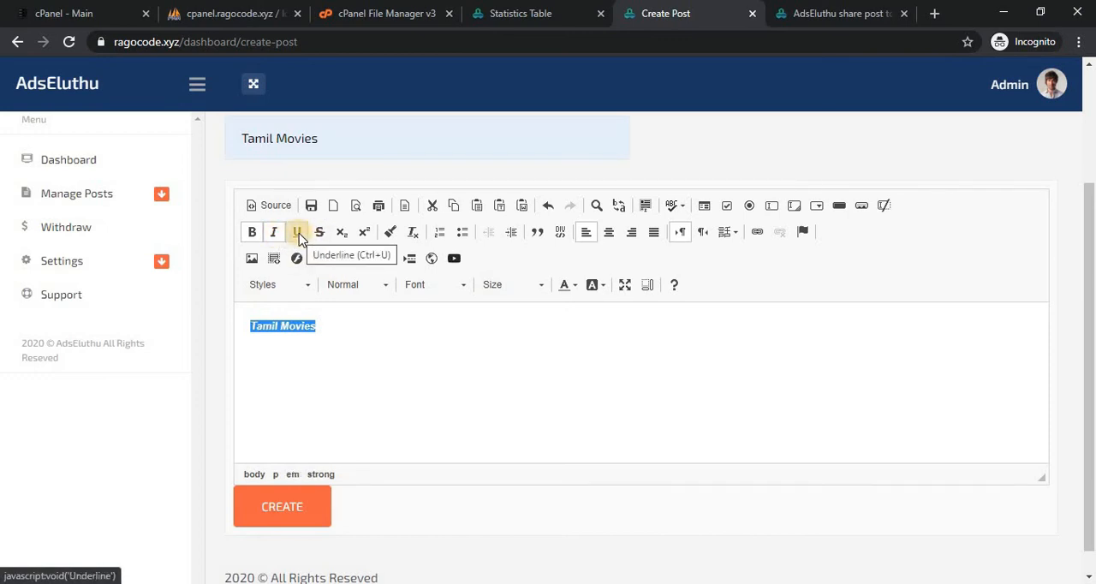
Underline the "Tamil Movies" text in the post body and set its paragraph format to Heading 1.
left_click(298, 236)
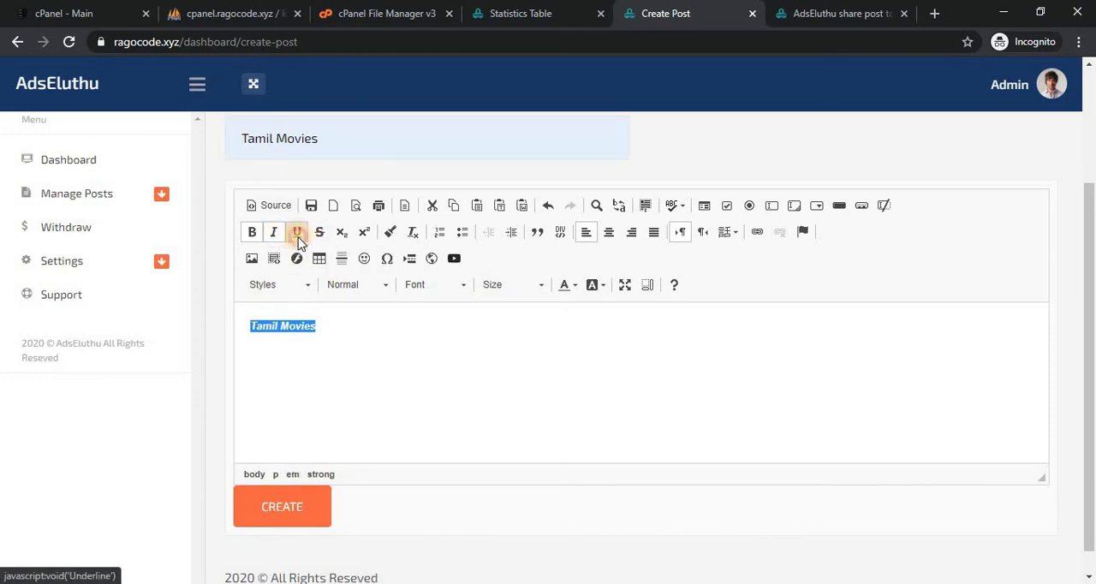
left_click(378, 286)
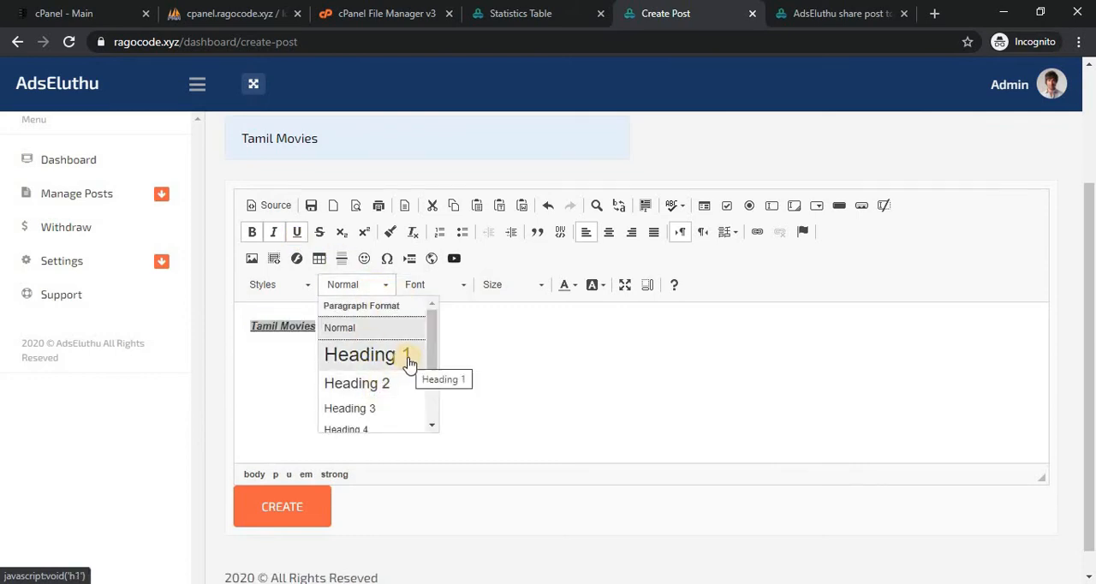
left_click(407, 361)
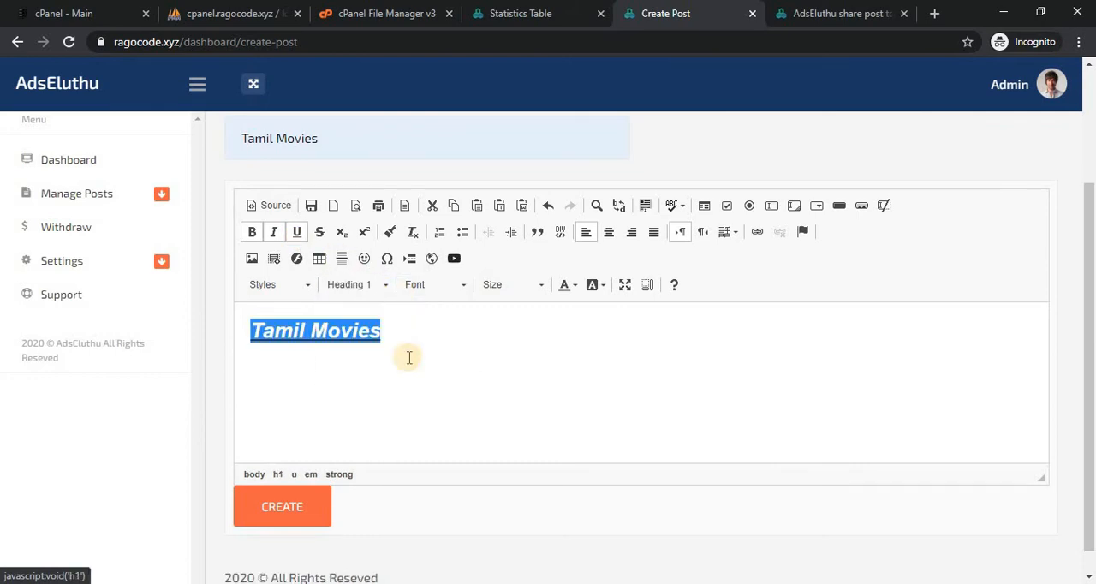
Centre the "Tamil Movies" heading in the post body and colour its text red (E74C3C).
left_click(609, 236)
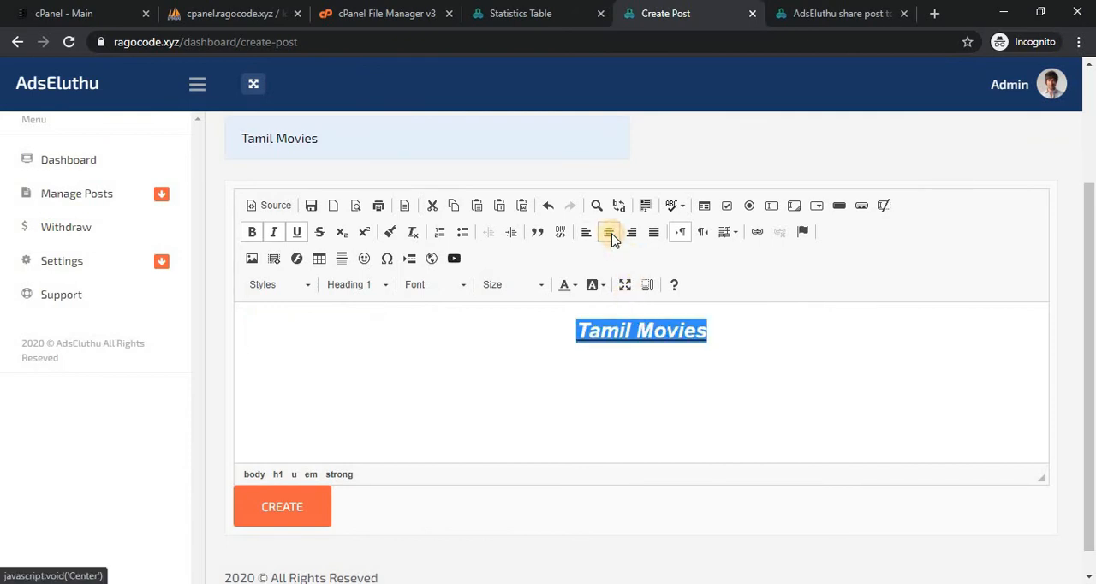
left_click(572, 286)
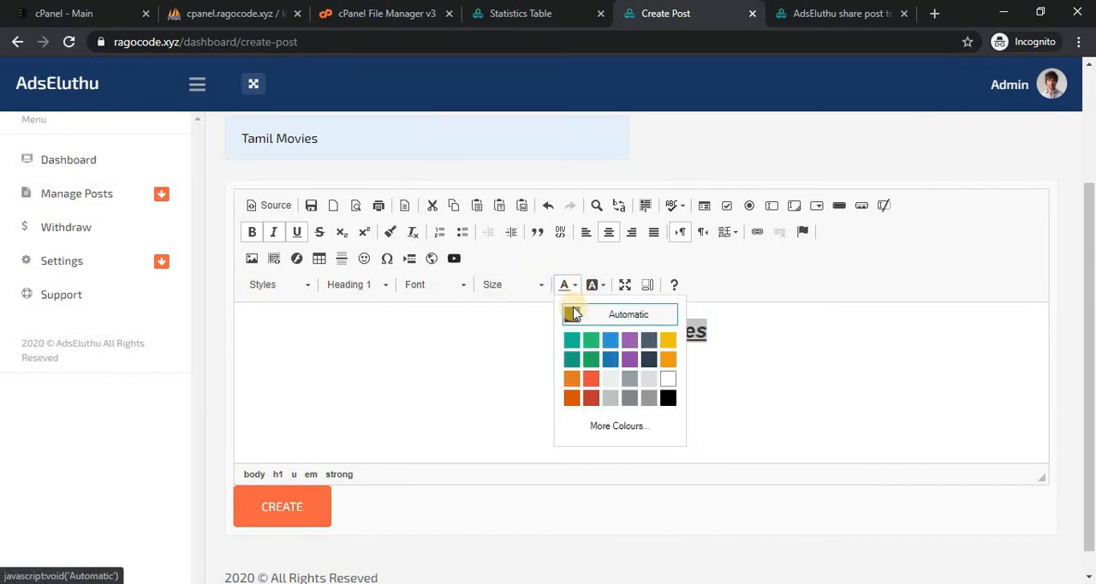
left_click(591, 377)
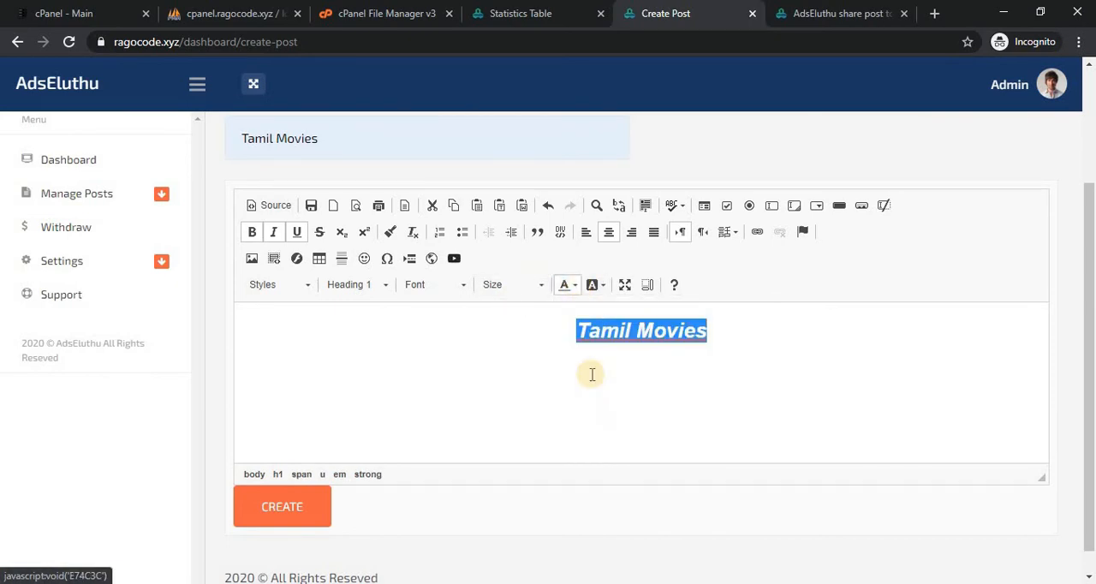
left_click(707, 370)
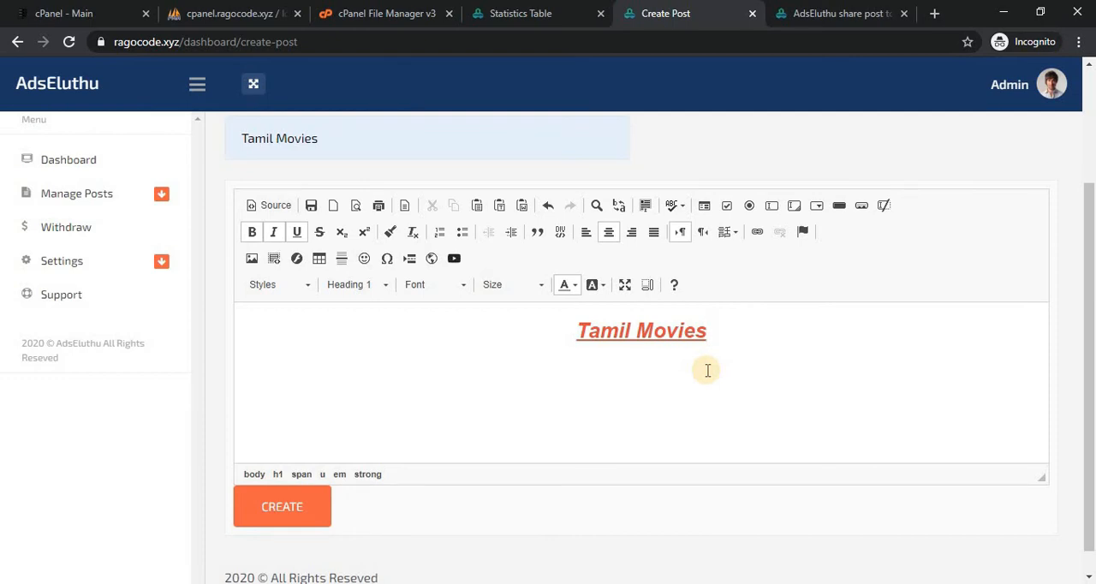
Examine the editor's Link, Image Properties and Embed YouTube Video dialogs, closing each without inserting anything.
left_click(755, 240)
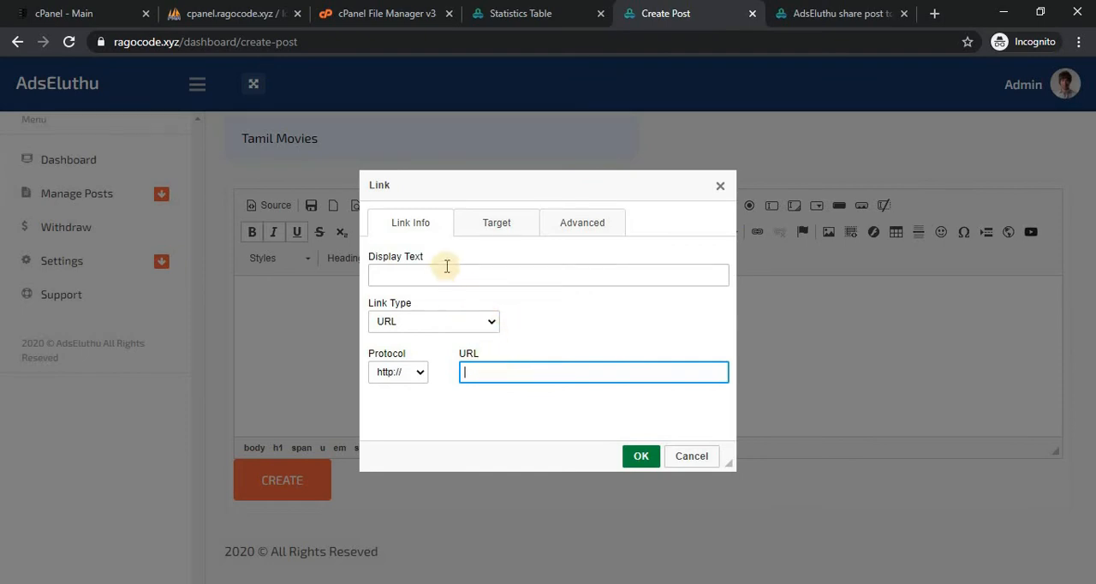
left_click_drag(722, 192, 722, 191)
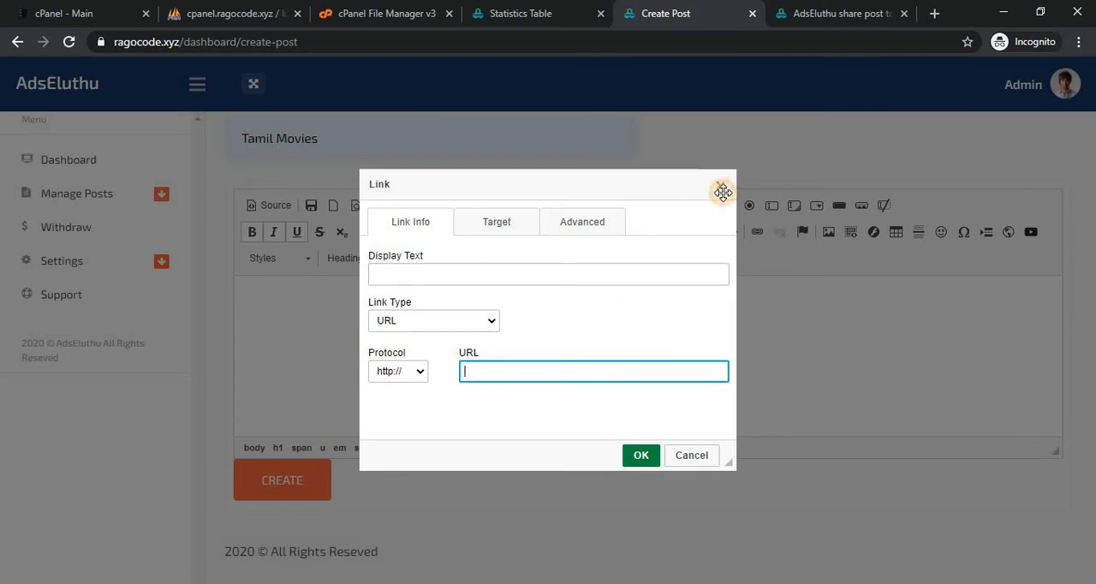
left_click(721, 185)
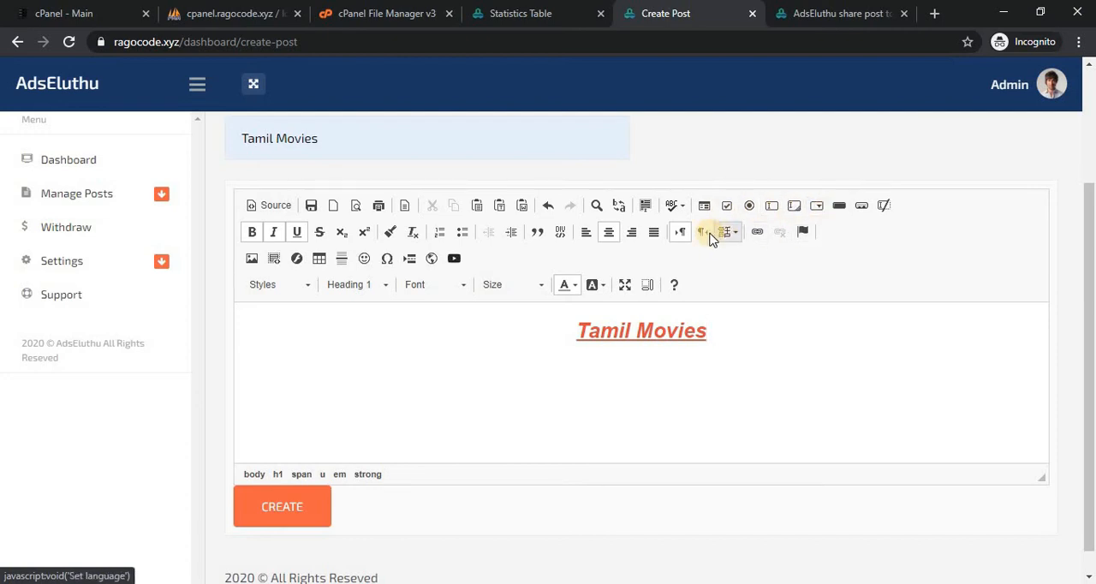
left_click(252, 259)
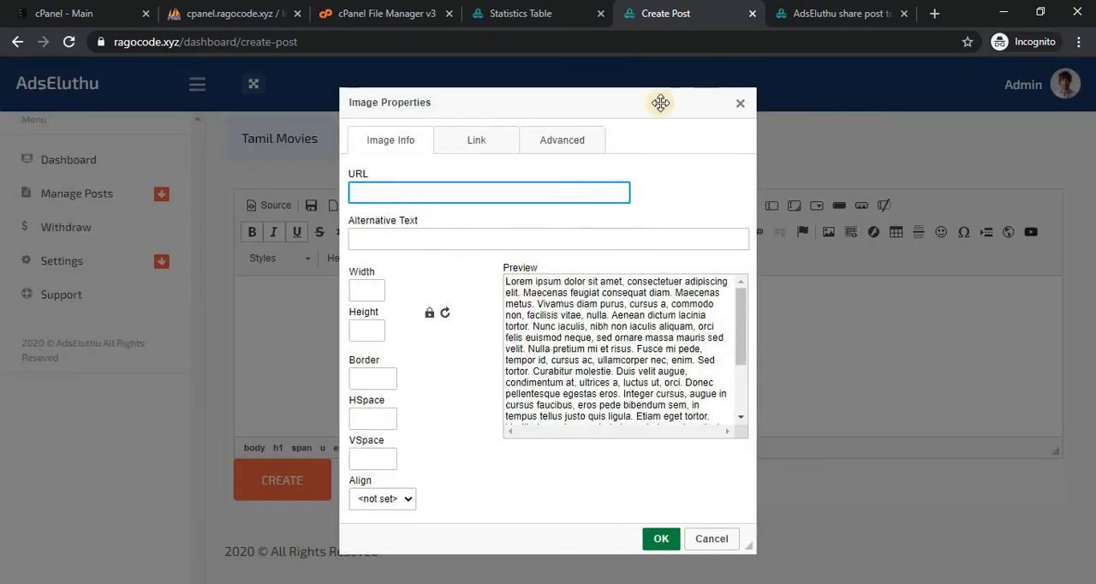
left_click(741, 106)
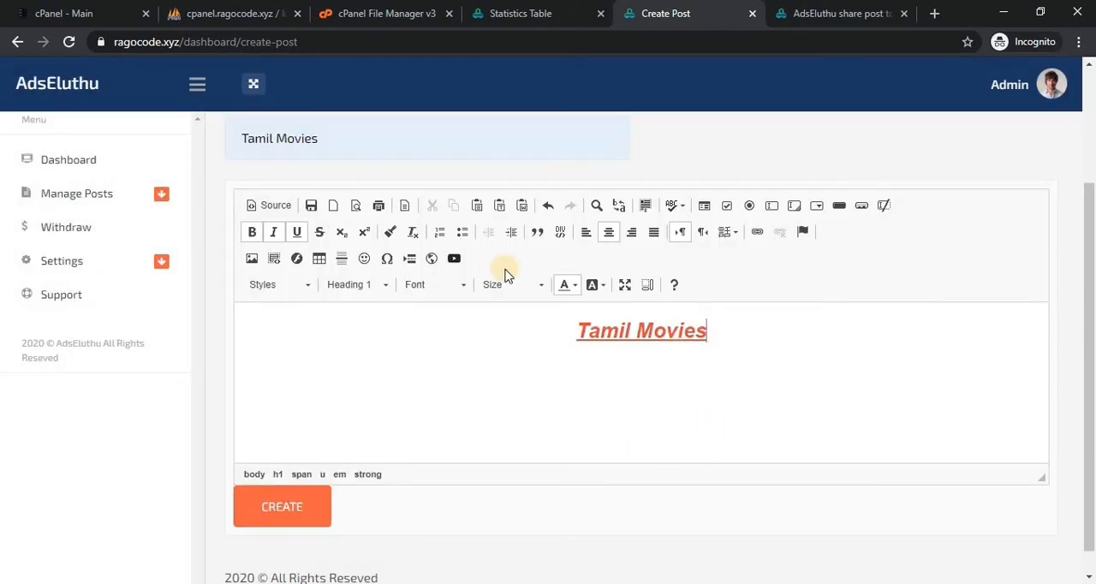
left_click(454, 260)
left_click(461, 266)
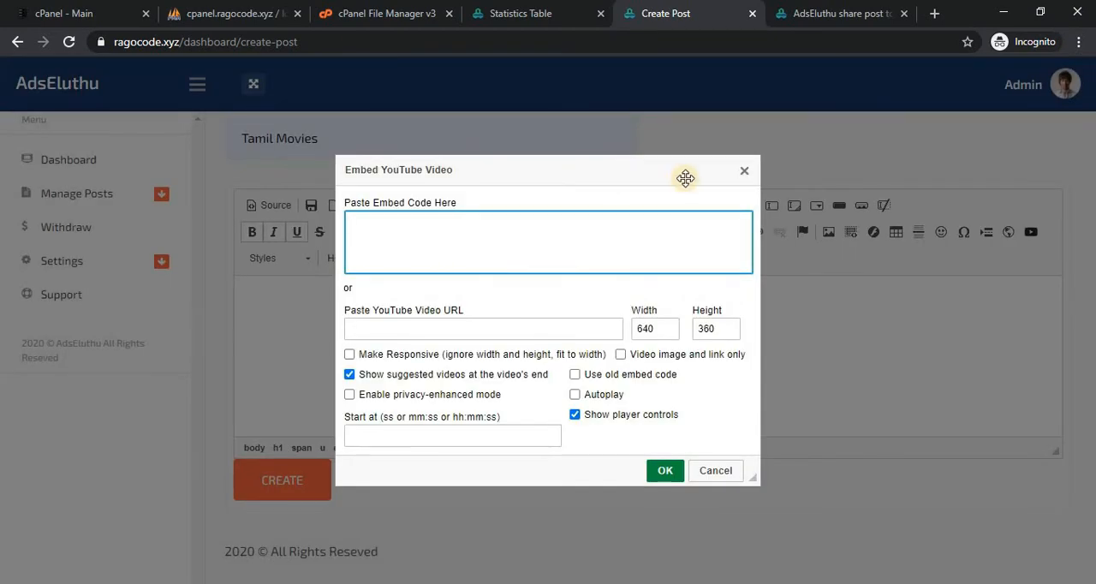
left_click(744, 173)
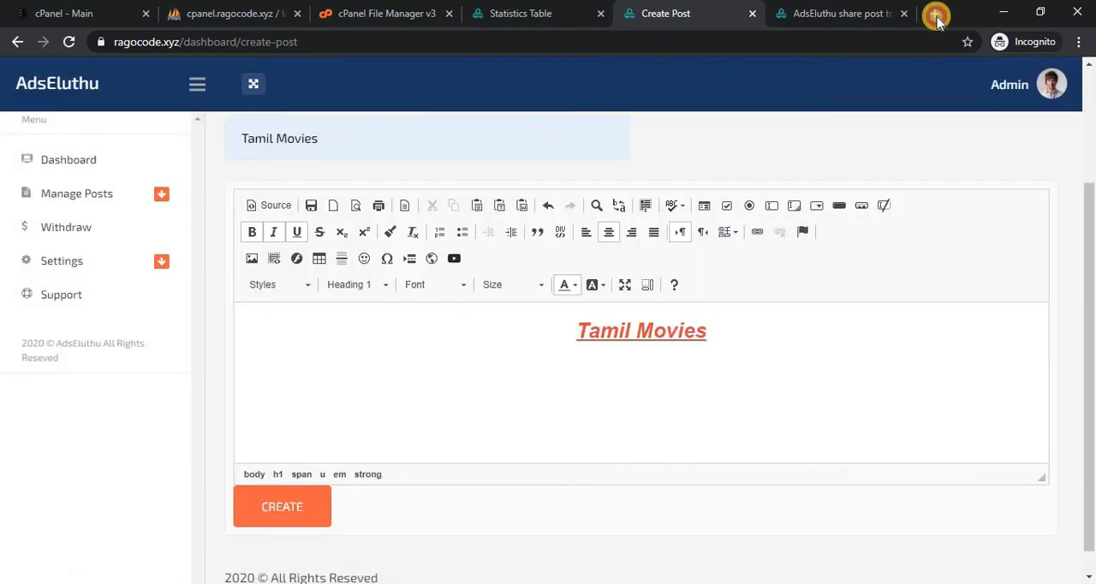
Open youtube.com in a new browser tab and copy the link address of the "Dil Bechara- Taare Ginn" video.
left_click(936, 16)
type("you")
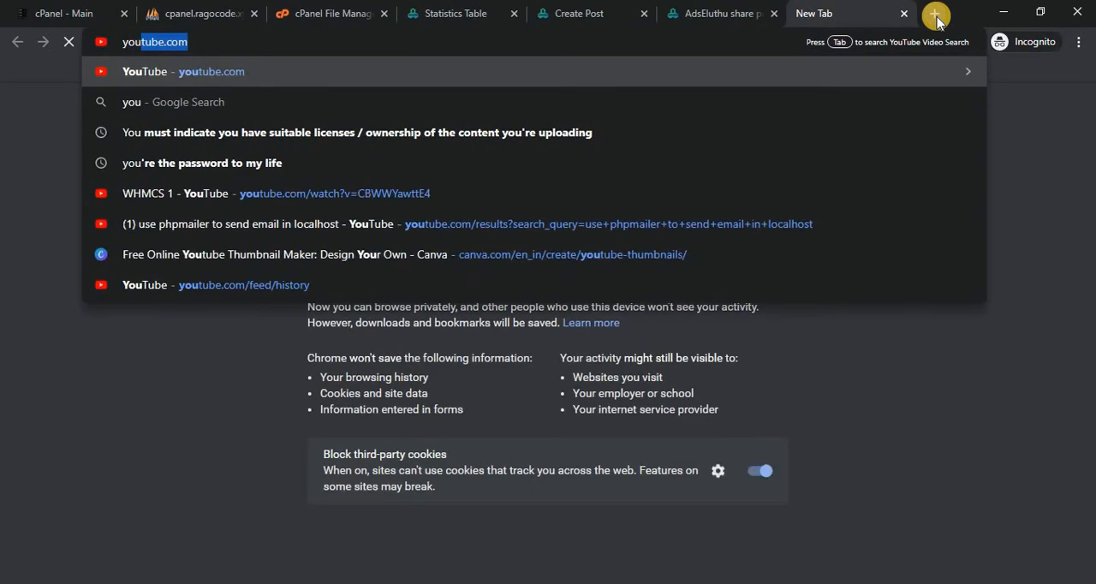
key("Return")
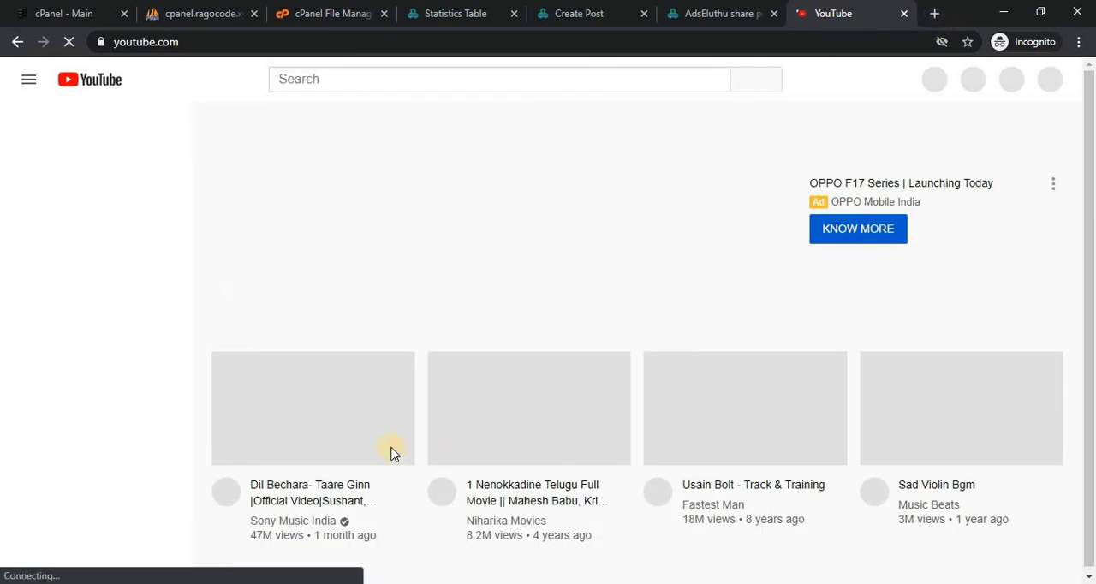
right_click(341, 490)
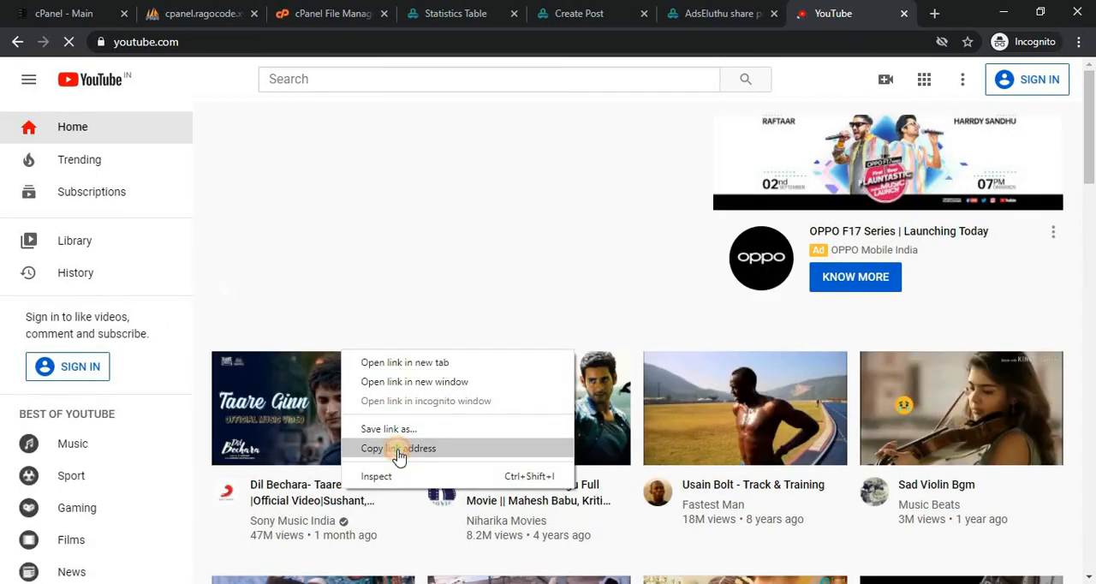
left_click(398, 448)
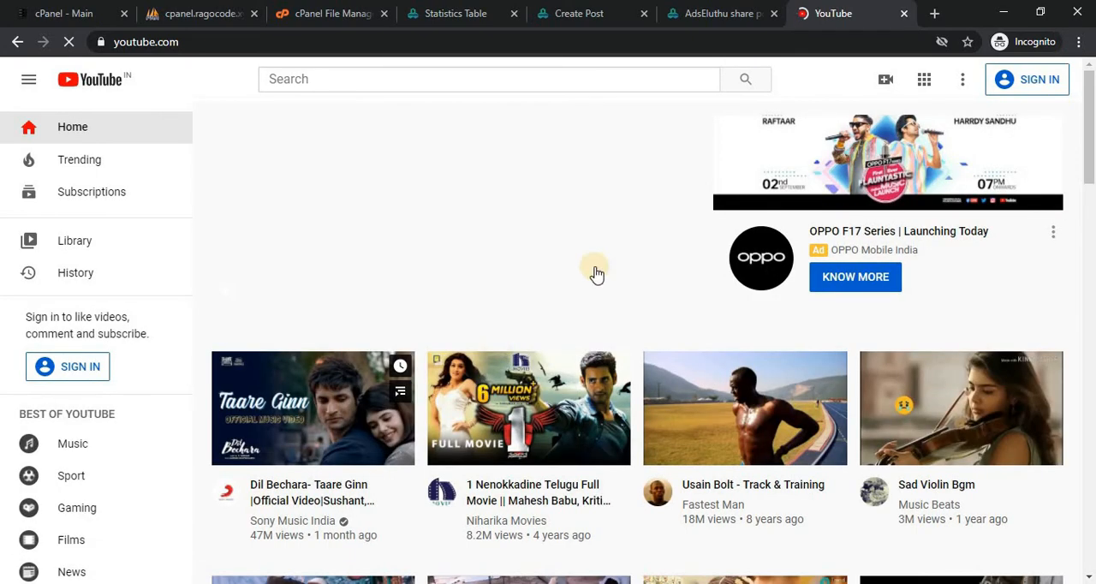
Return to the Create Post page and embed the copied YouTube video URL beside the "Tamil Movies" heading.
left_click(557, 10)
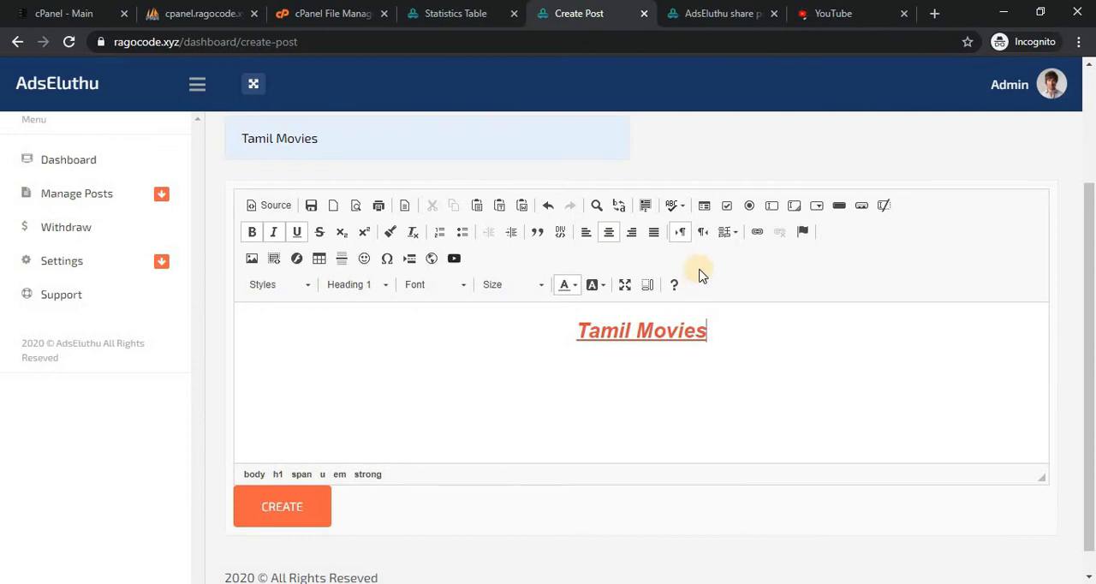
left_click(454, 258)
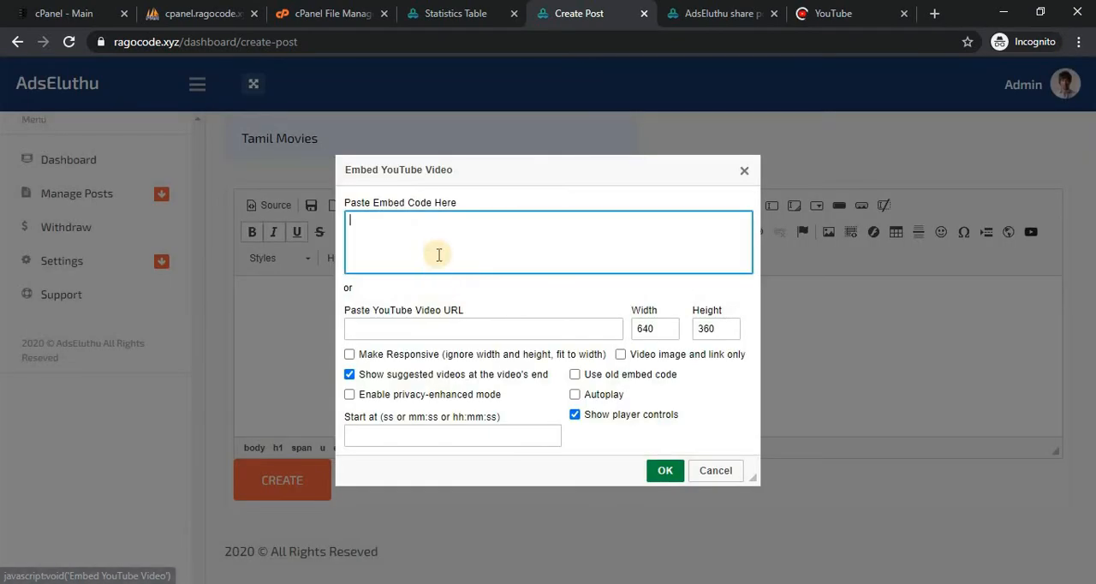
left_click(426, 330)
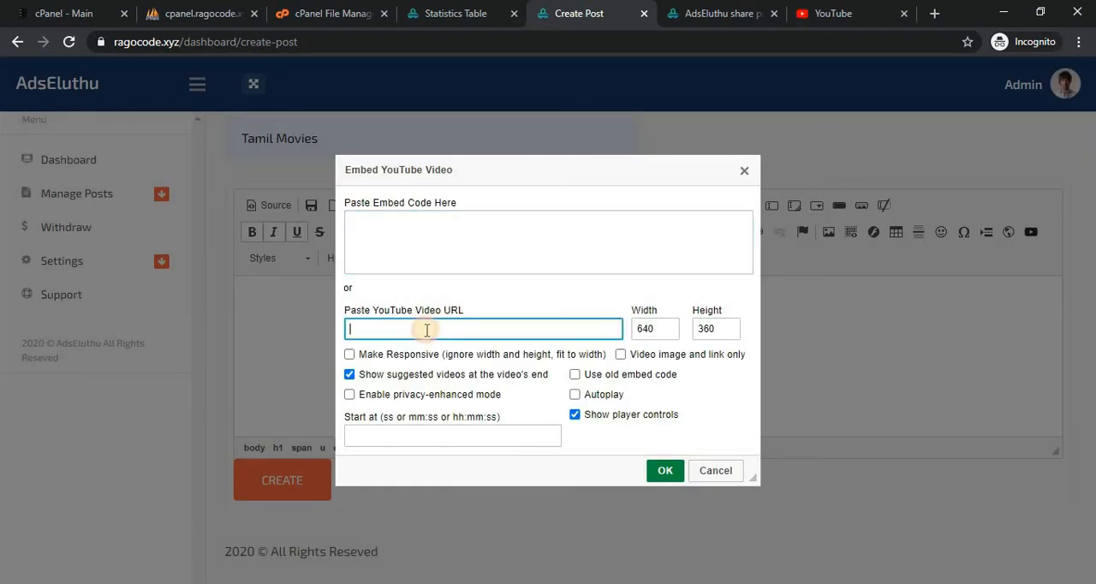
key("ctrl+v")
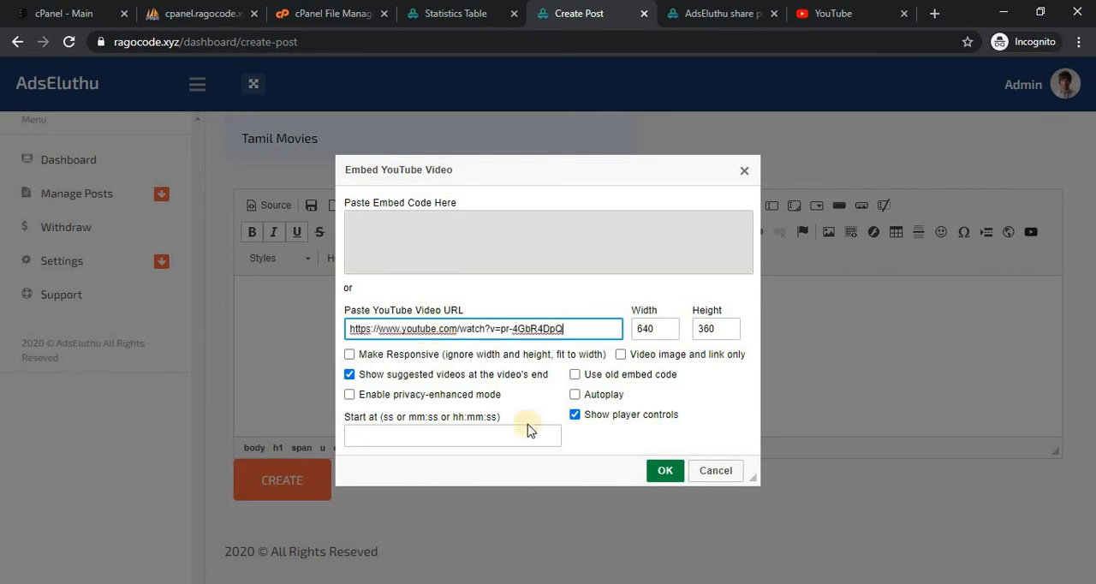
left_click(666, 471)
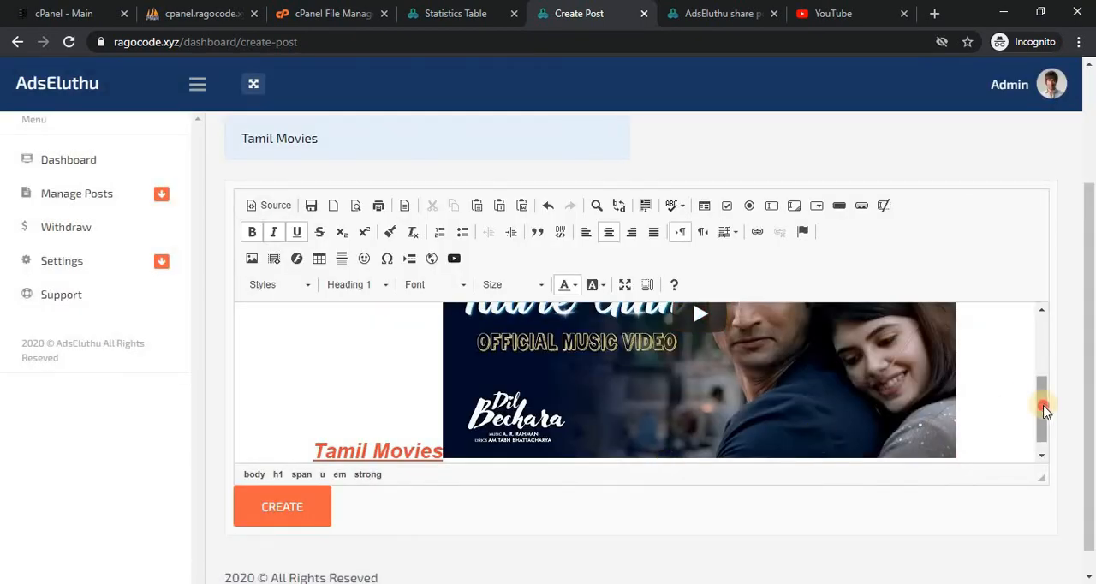
left_click_drag(1040, 406, 1040, 338)
Add blank lines below the embedded video and insert a code snippet containing "<?php echo 'Hello'; ?>" across separate lines.
left_click_drag(1048, 391, 1054, 442)
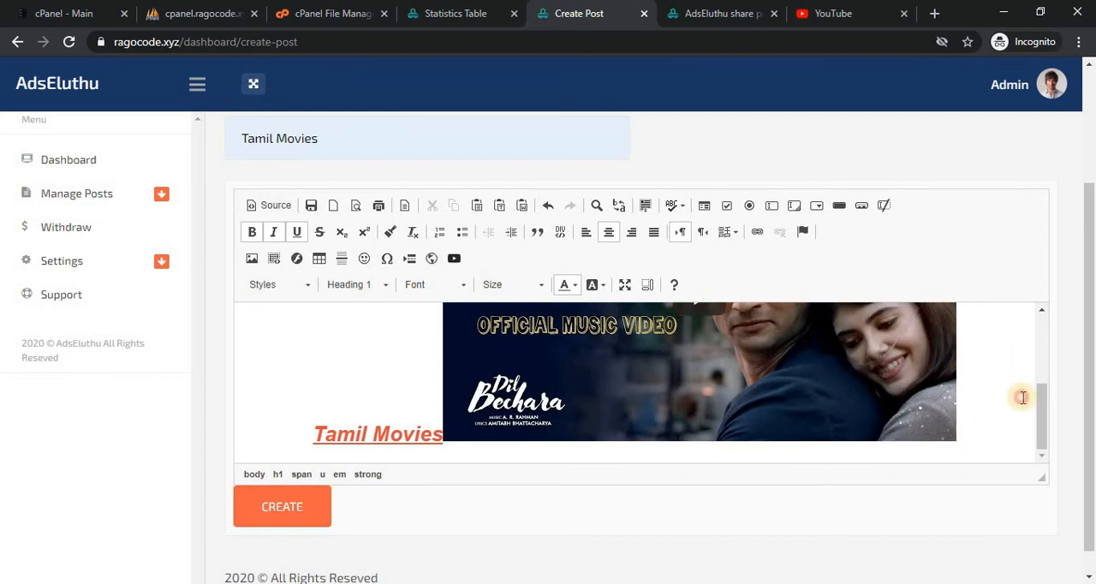
key("Return")
key("Return")
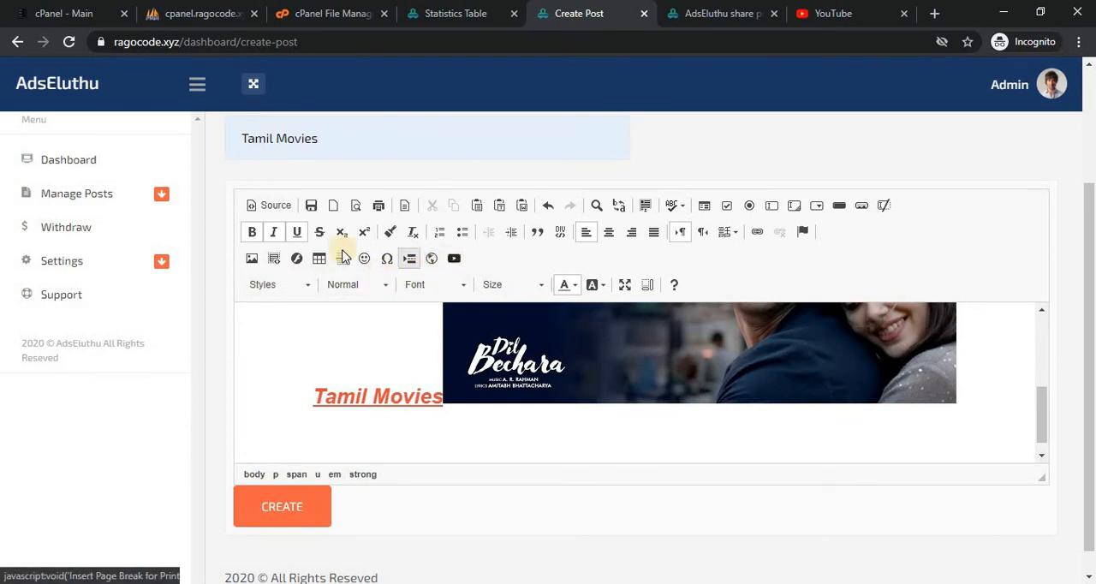
left_click(275, 258)
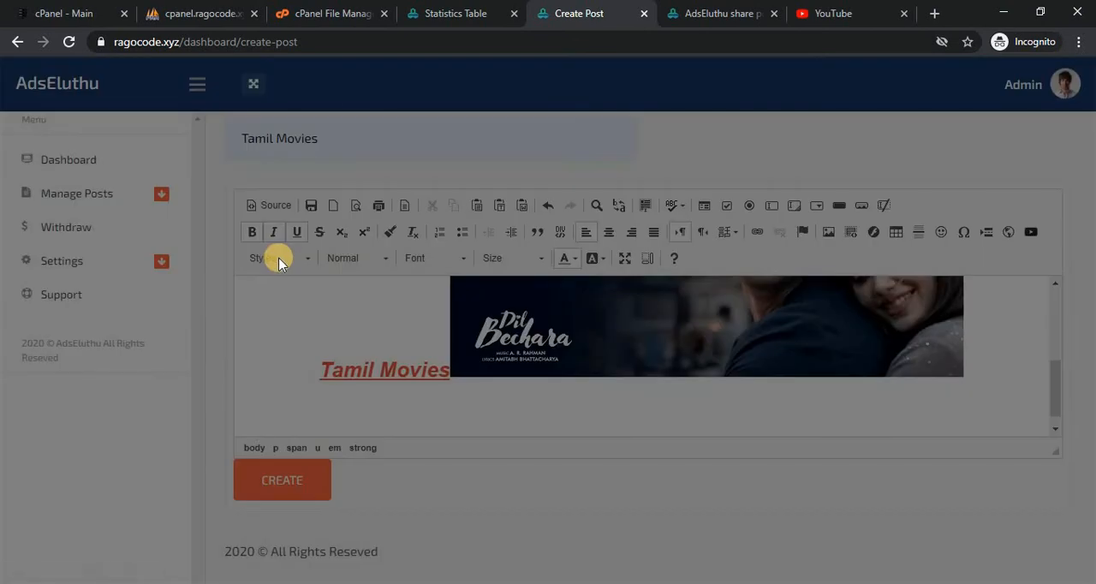
left_click(444, 389)
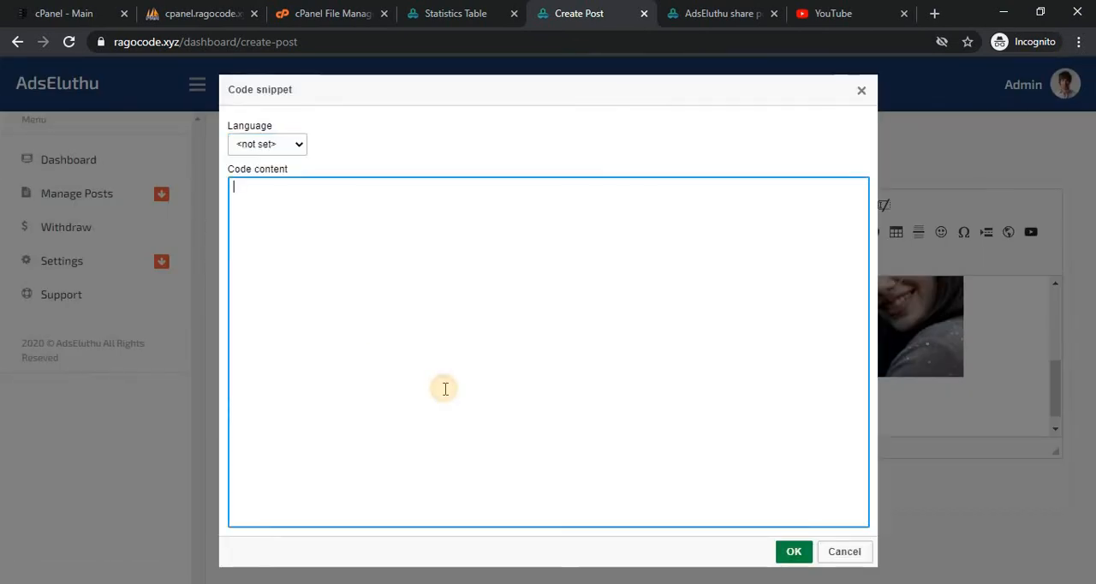
type("<?php")
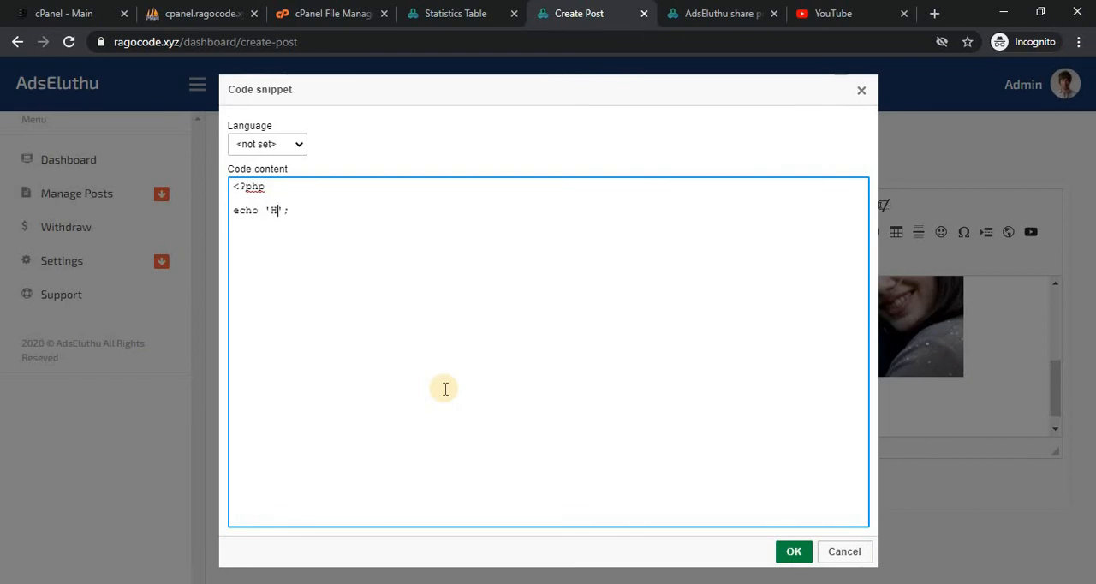
type("ll")
type(">")
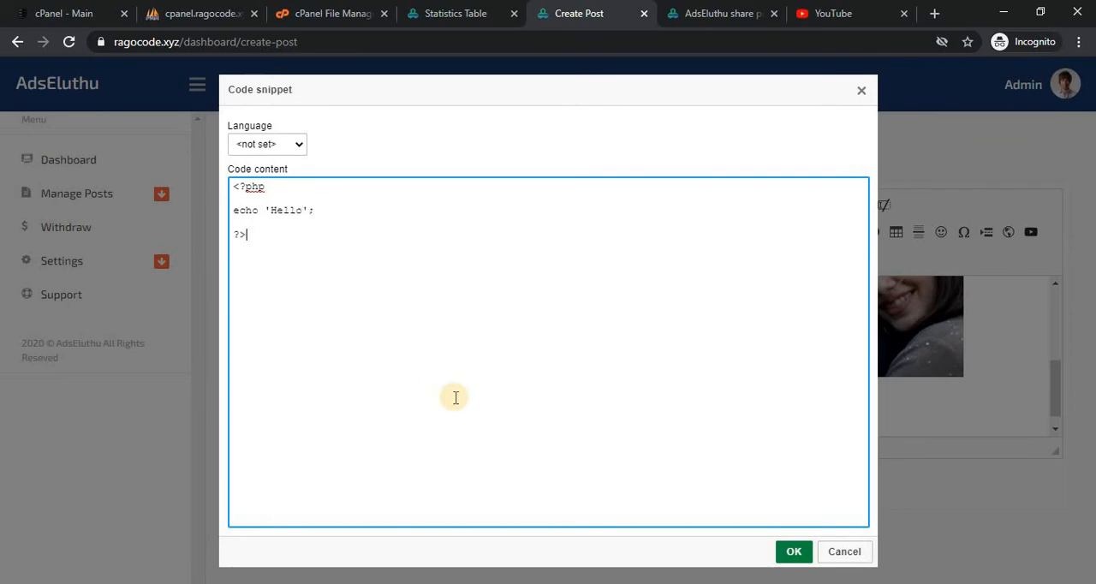
left_click(794, 553)
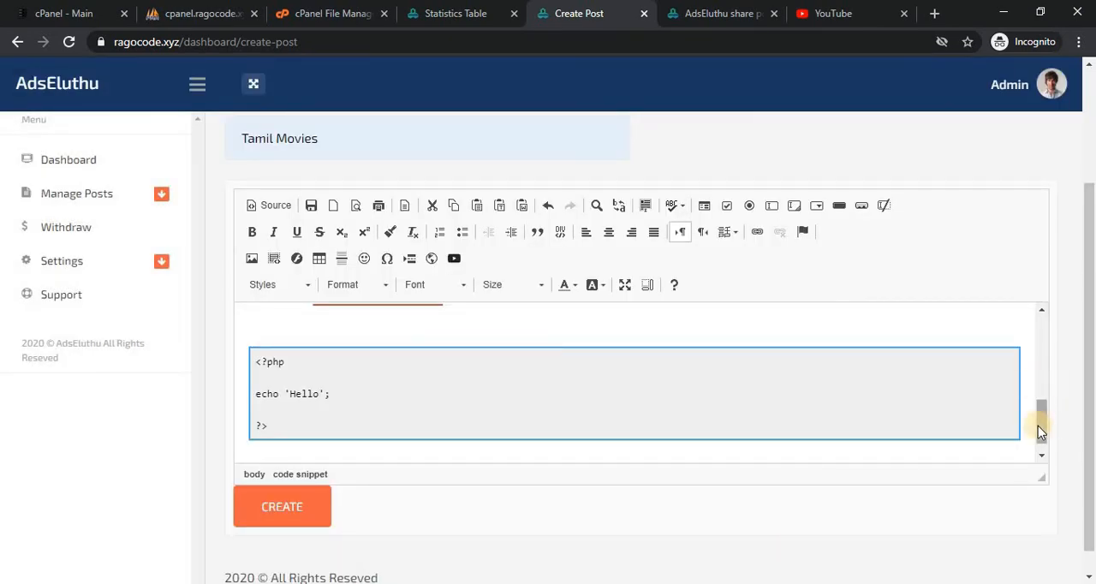
Create the "Tamil Movies" post and copy its generated share link.
mouse_move(1040, 427)
left_mouse_down()
mouse_move(1041, 397)
mouse_move(1048, 446)
mouse_move(1042, 376)
mouse_move(1037, 420)
left_mouse_up()
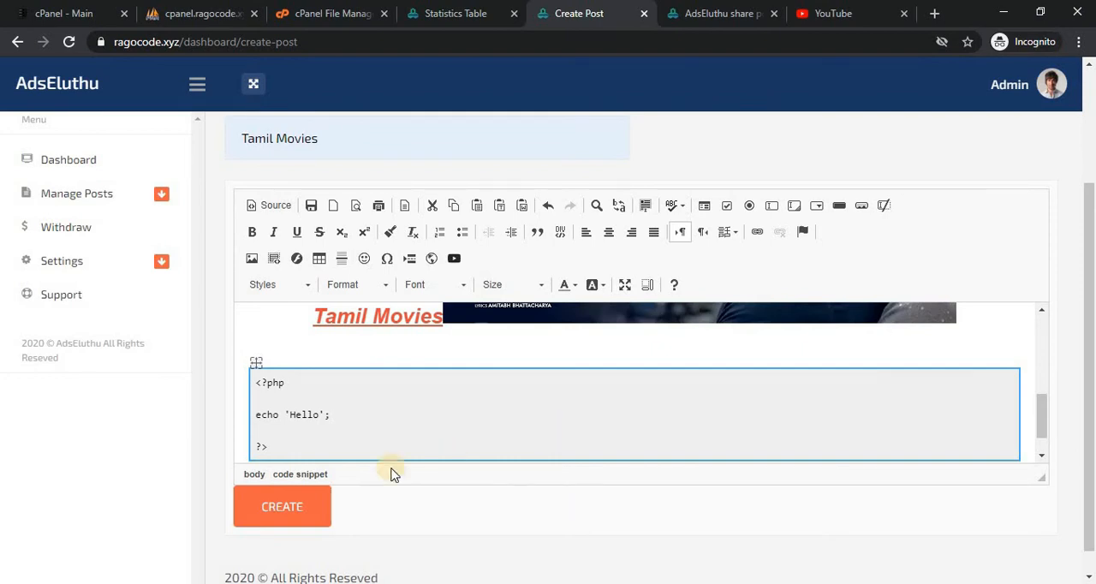
left_click(309, 522)
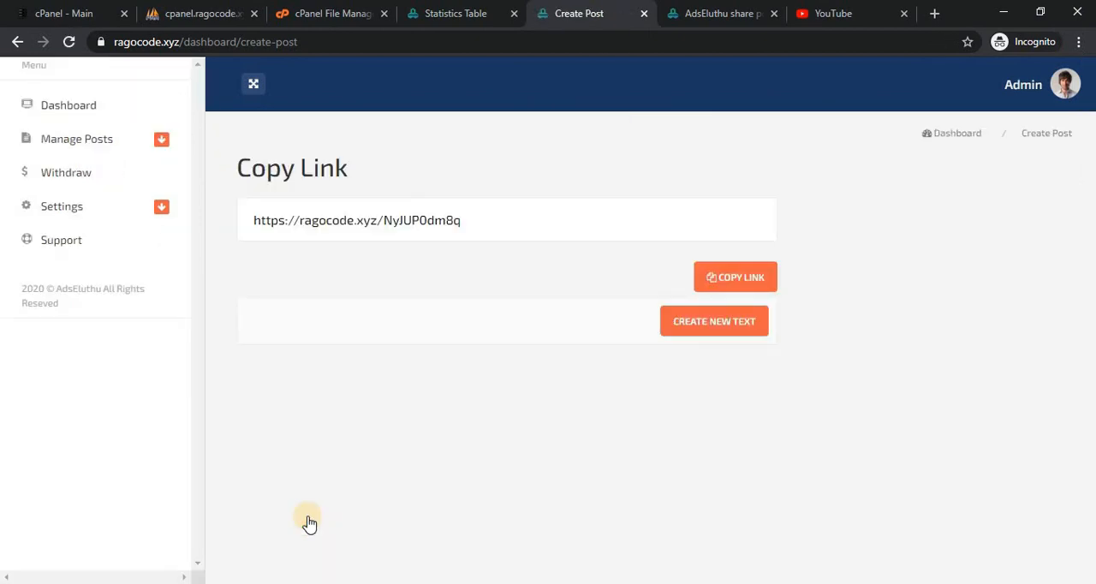
left_click(726, 285)
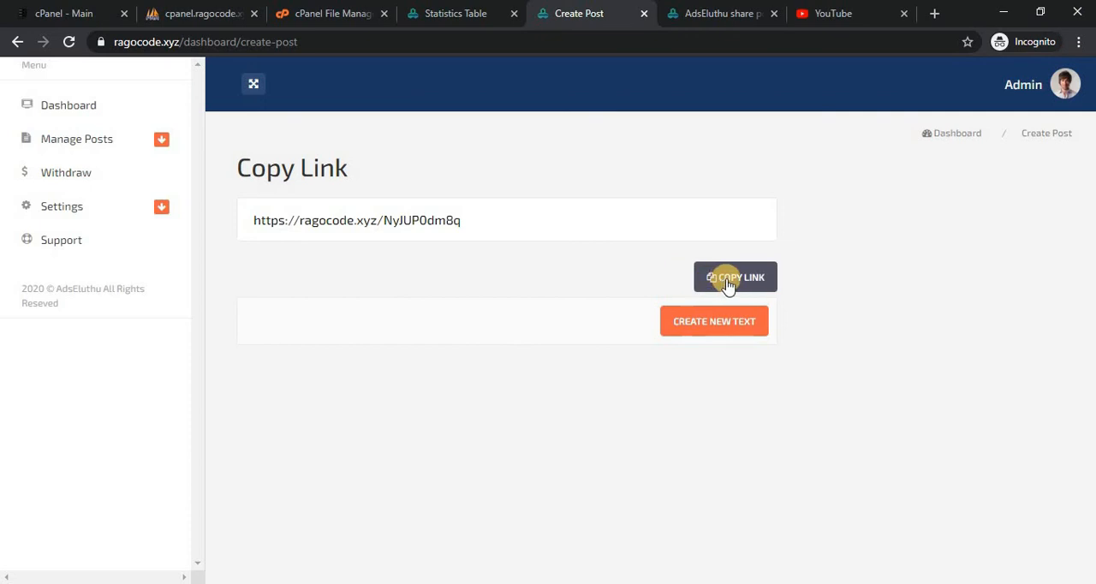
left_click(687, 133)
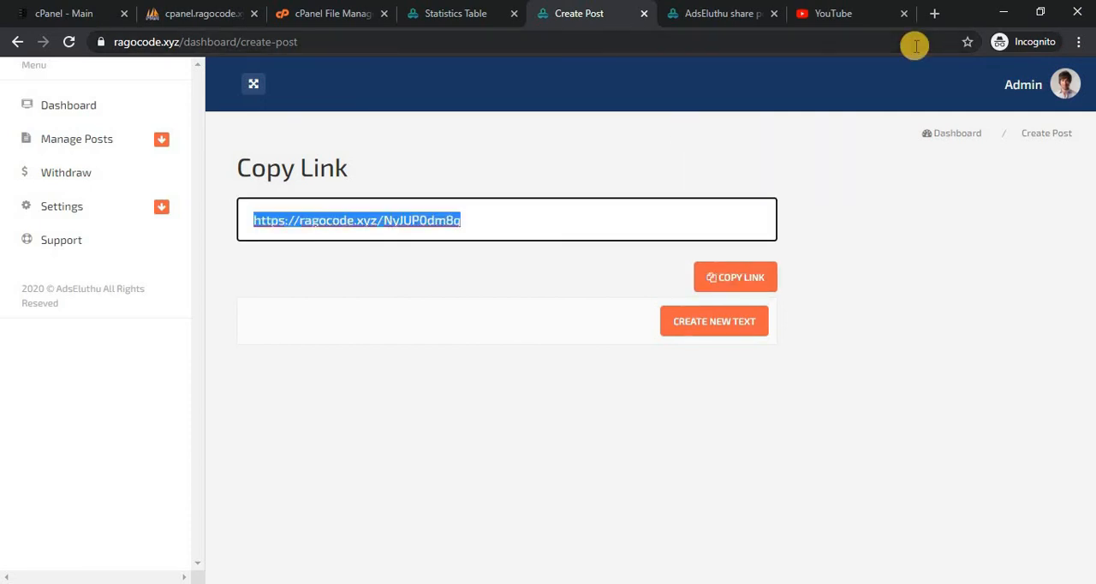
Open the copied share link of the "Tamil Movies" post in a new browser tab and view its countdown timer.
left_click(935, 14)
key("ctrl+v")
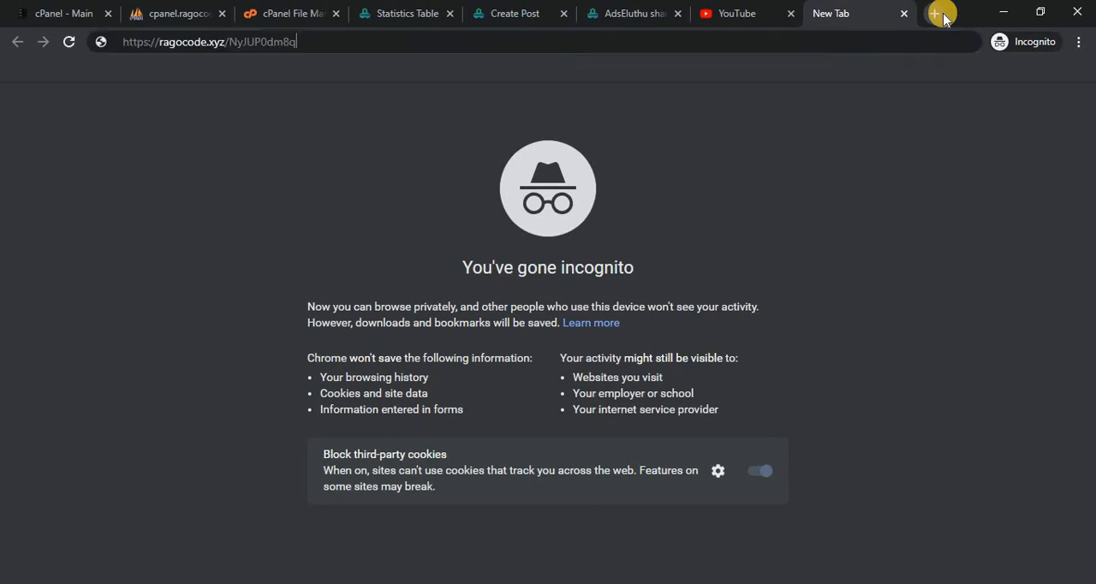
key("Return")
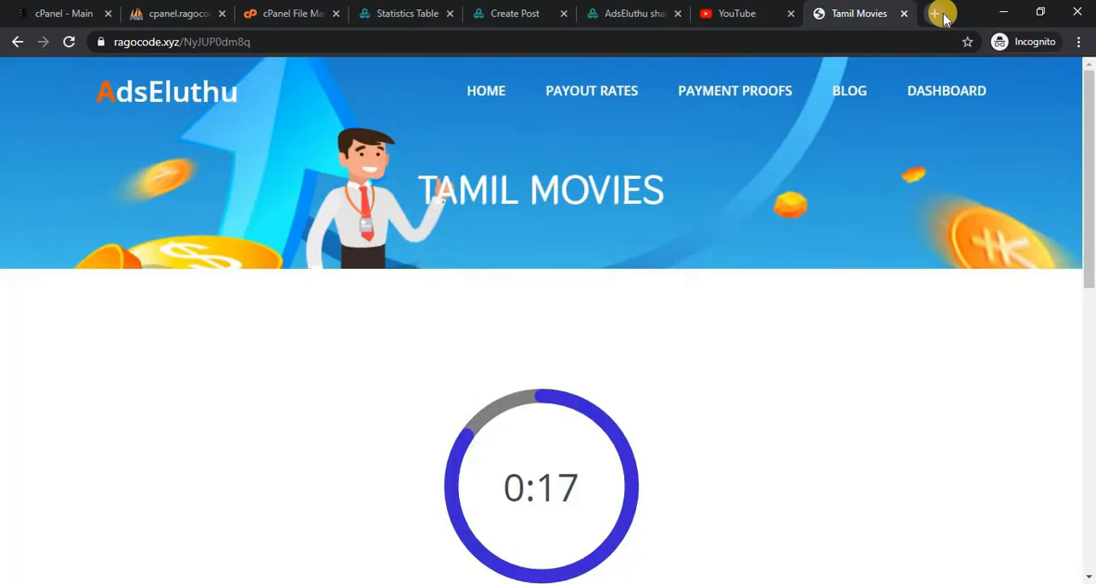
left_click_drag(1093, 135, 1092, 184)
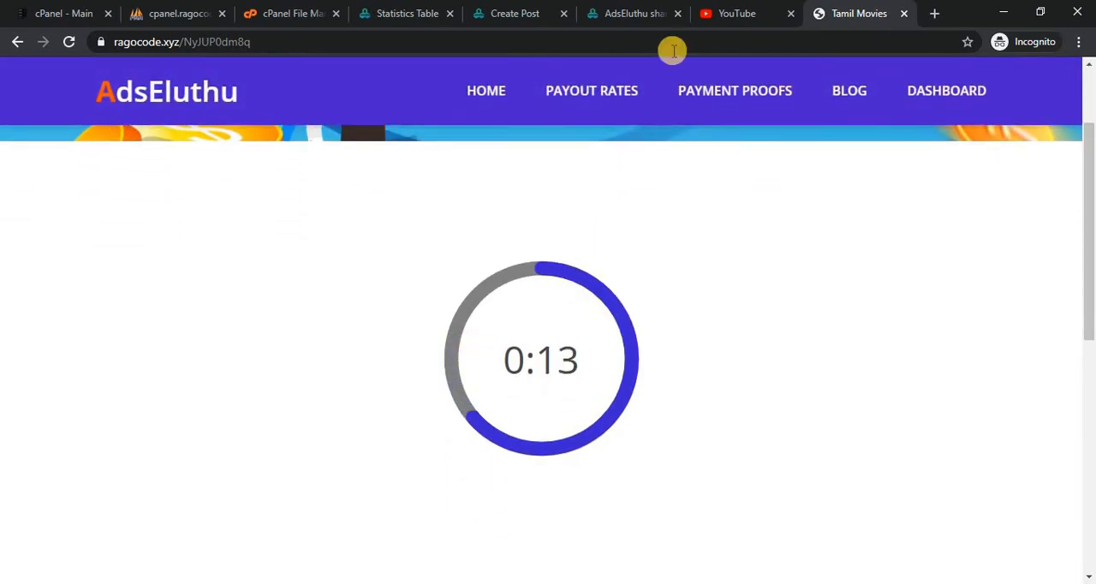
Open the Earnings settings in the admin dashboard and locate the Counter Value field.
left_click(424, 8)
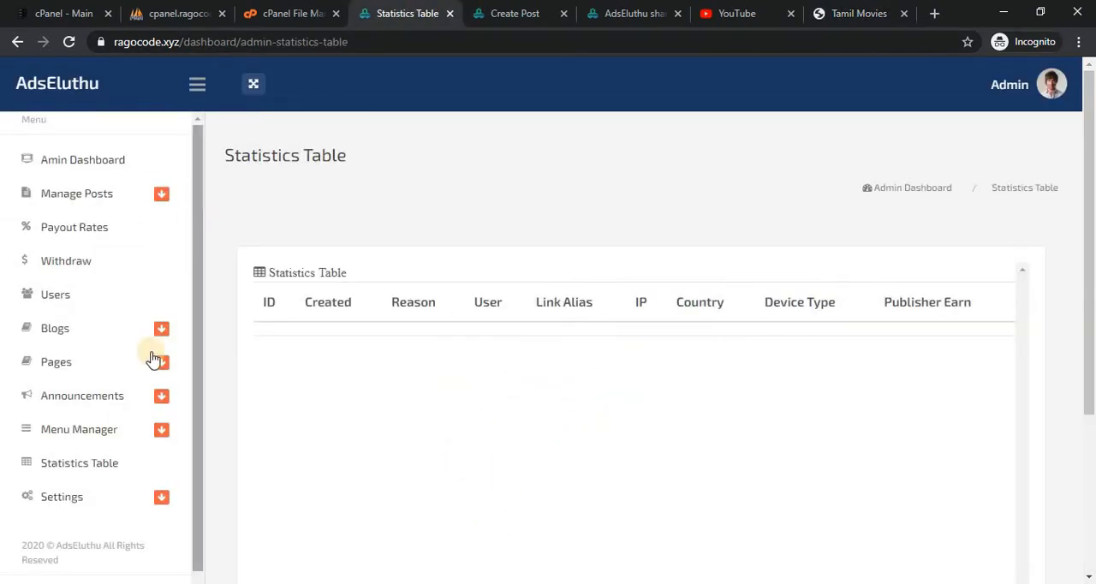
left_click(67, 502)
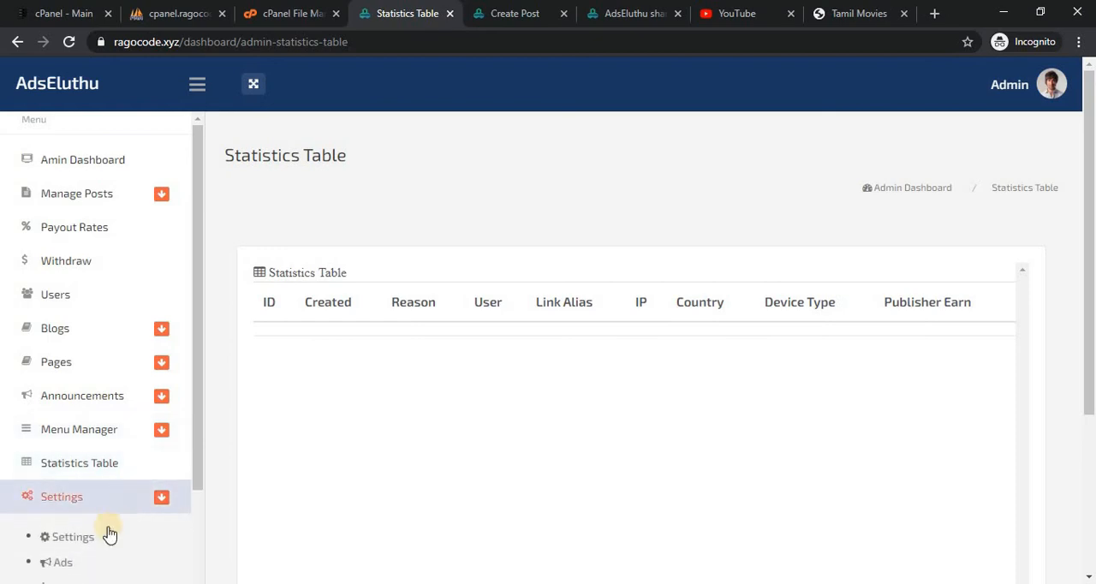
left_click(101, 539)
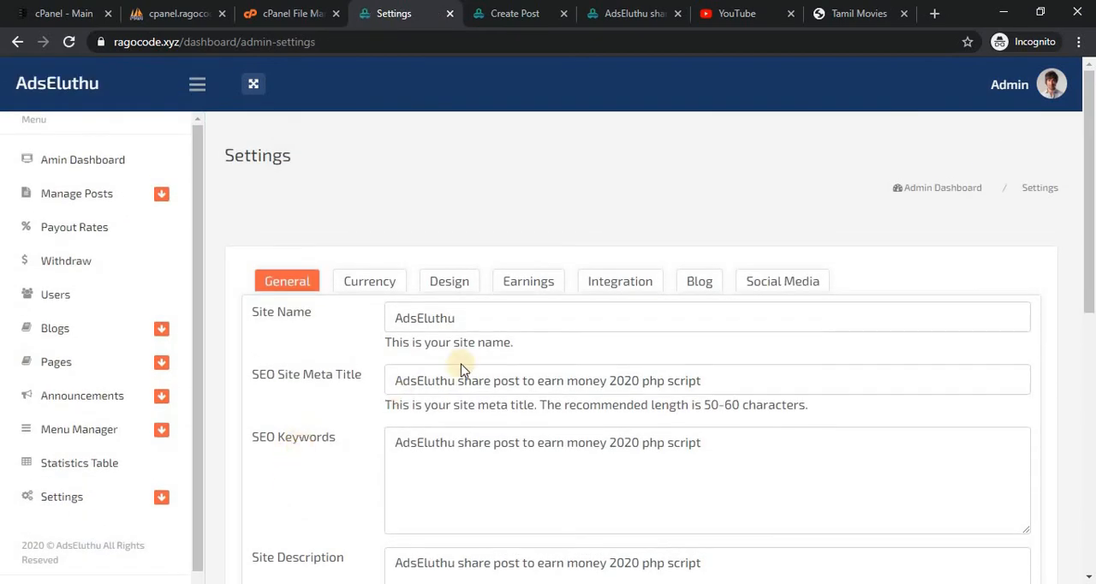
left_click(556, 289)
left_click(446, 413)
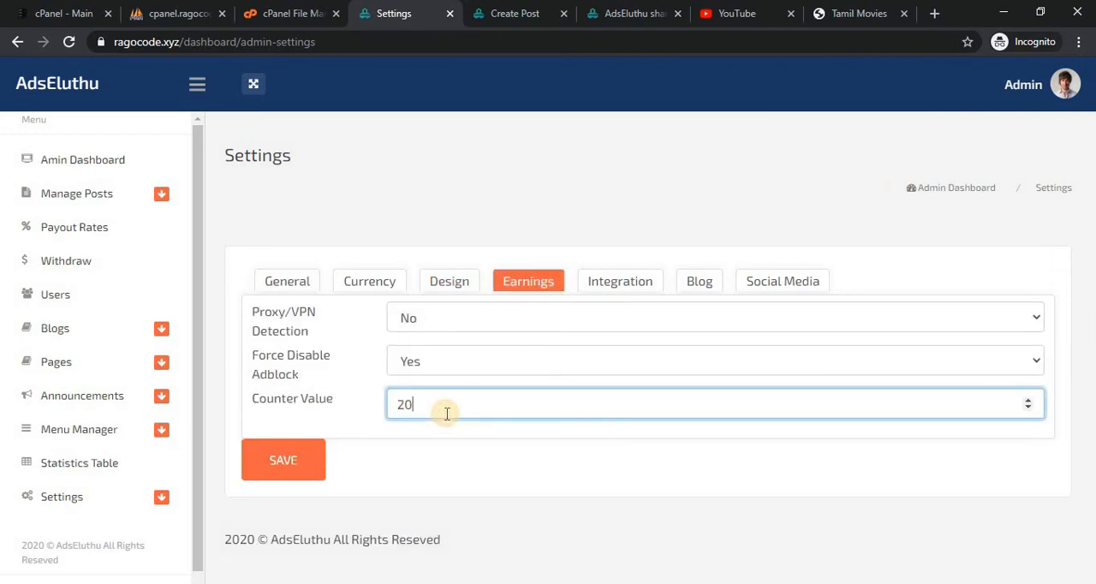
Compare the countdown on the shared "Tamil Movies" page with the Counter Value in the admin Earnings settings.
left_click(850, 10)
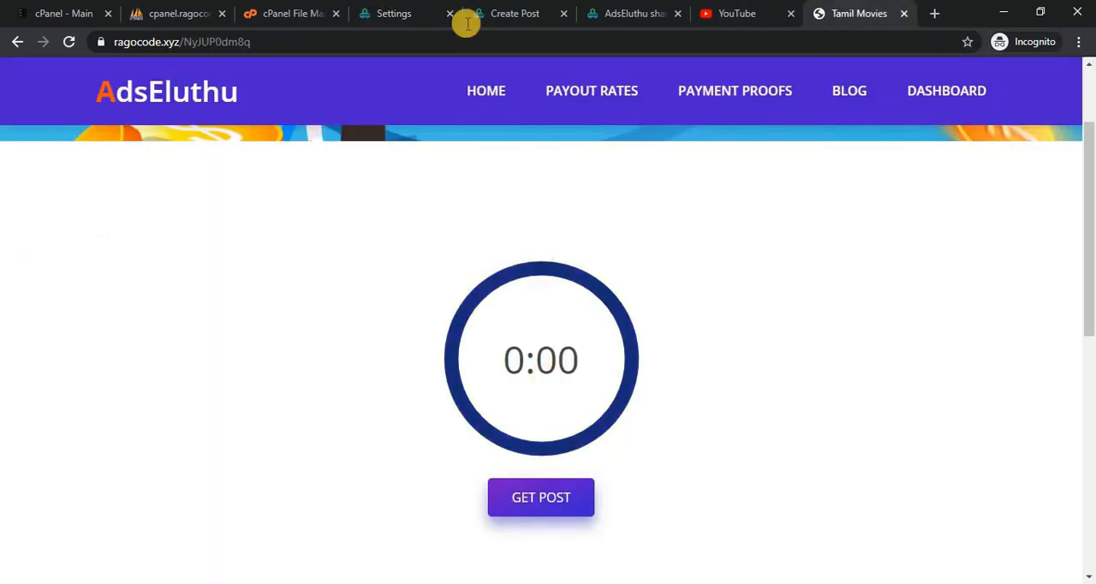
left_click(504, 12)
left_click(433, 13)
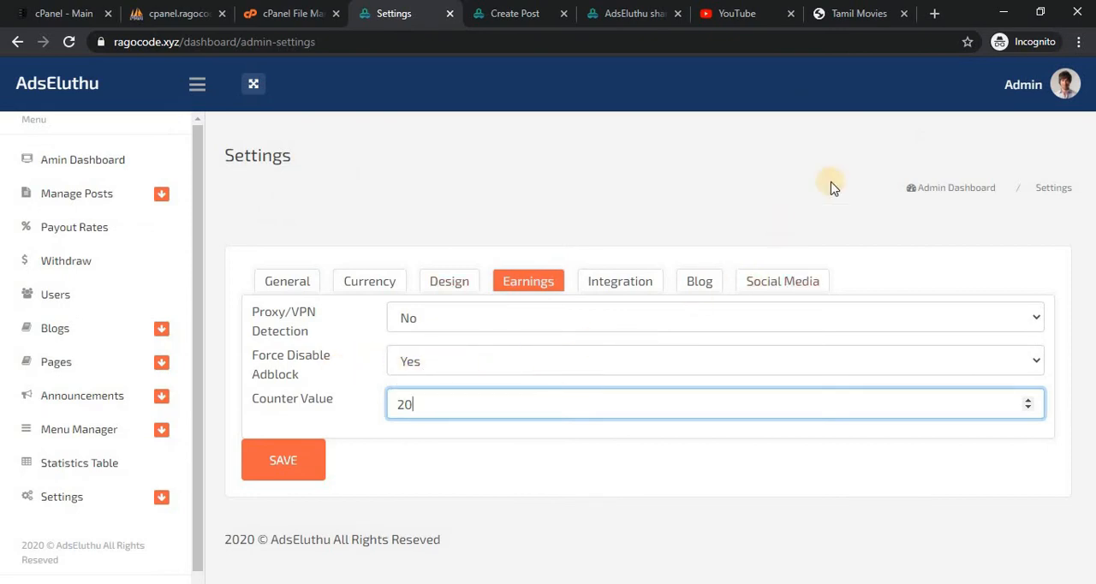
left_click(848, 12)
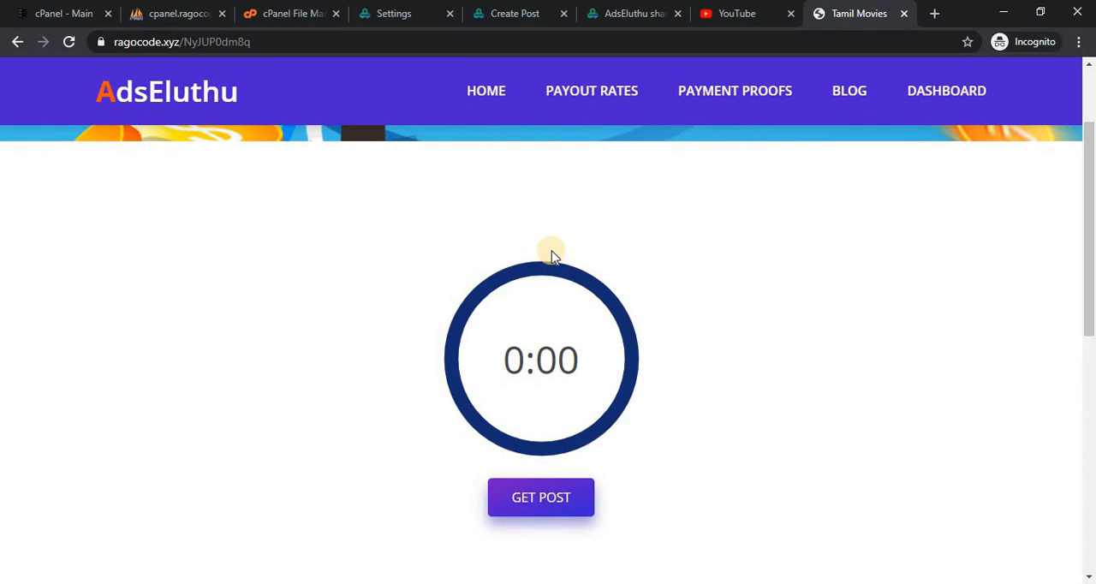
left_click(412, 7)
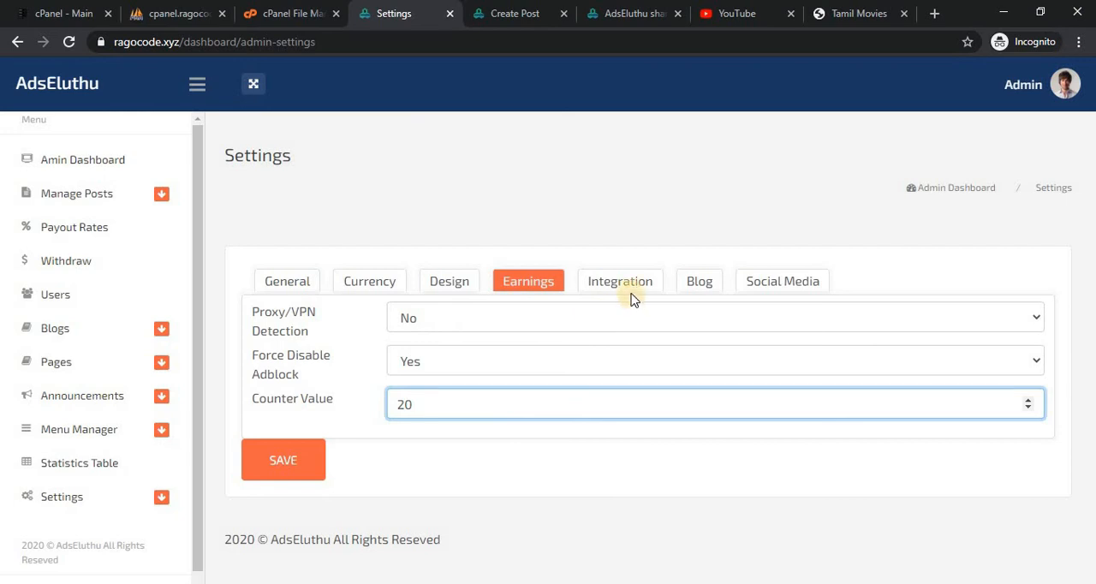
Return to the finished countdown page and get the shared "Tamil Movies" post to view its content.
left_click(861, 9)
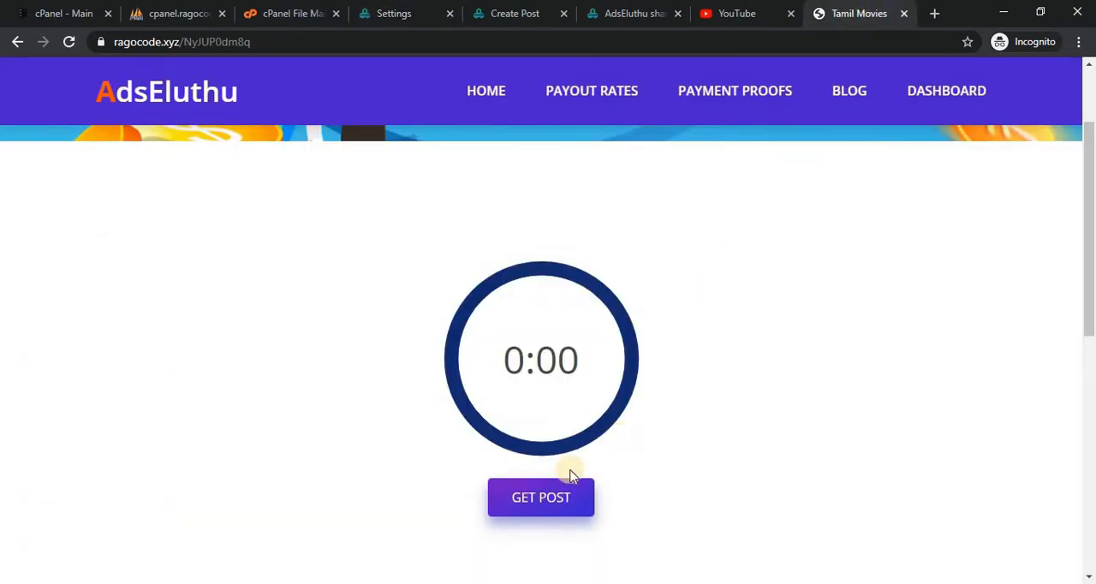
left_click(541, 508)
left_click(539, 505)
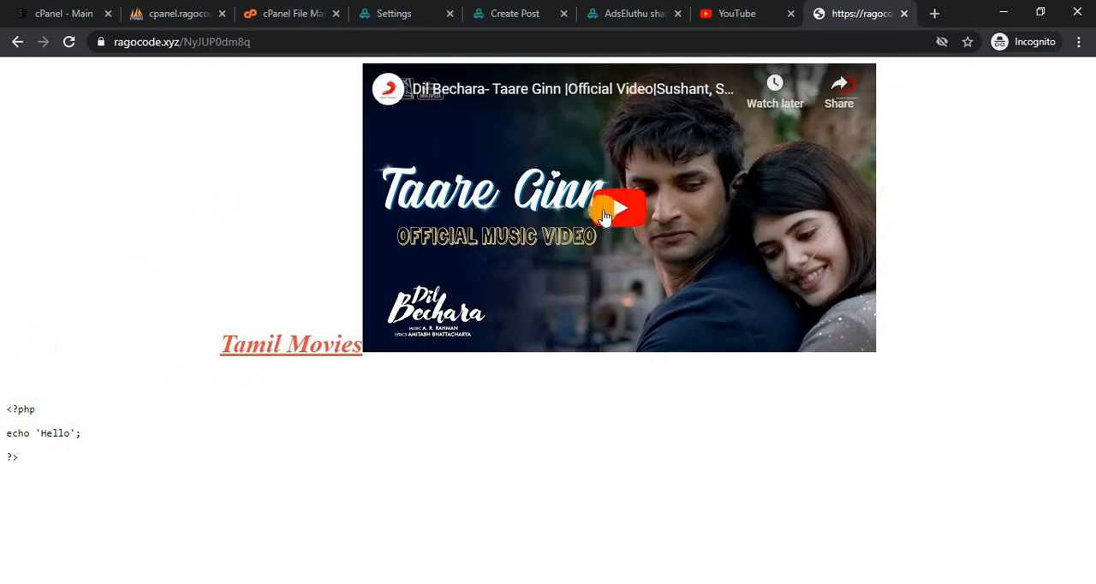
left_click(736, 8)
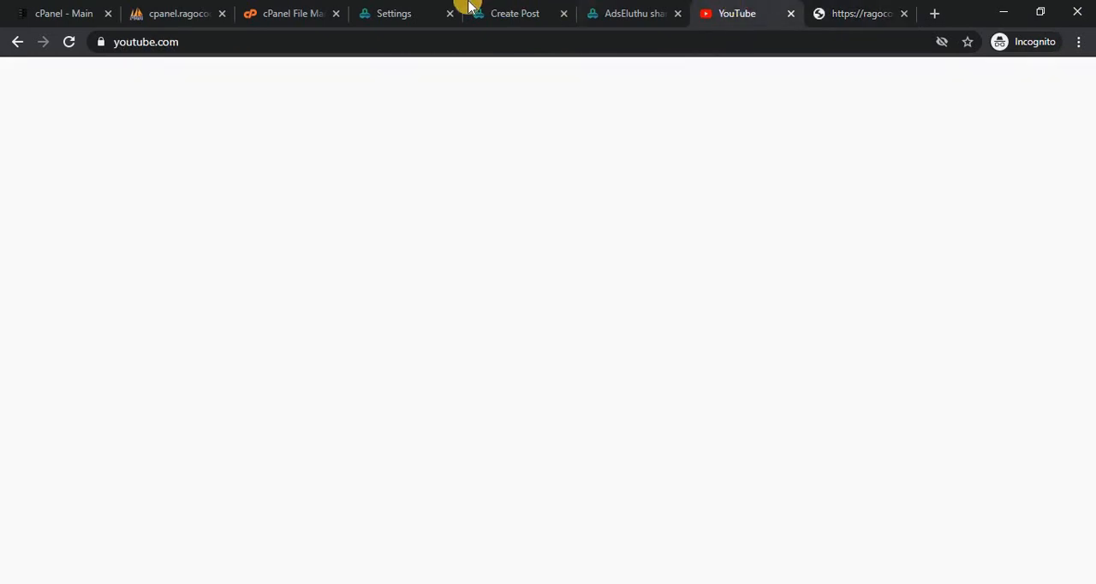
left_click(415, 10)
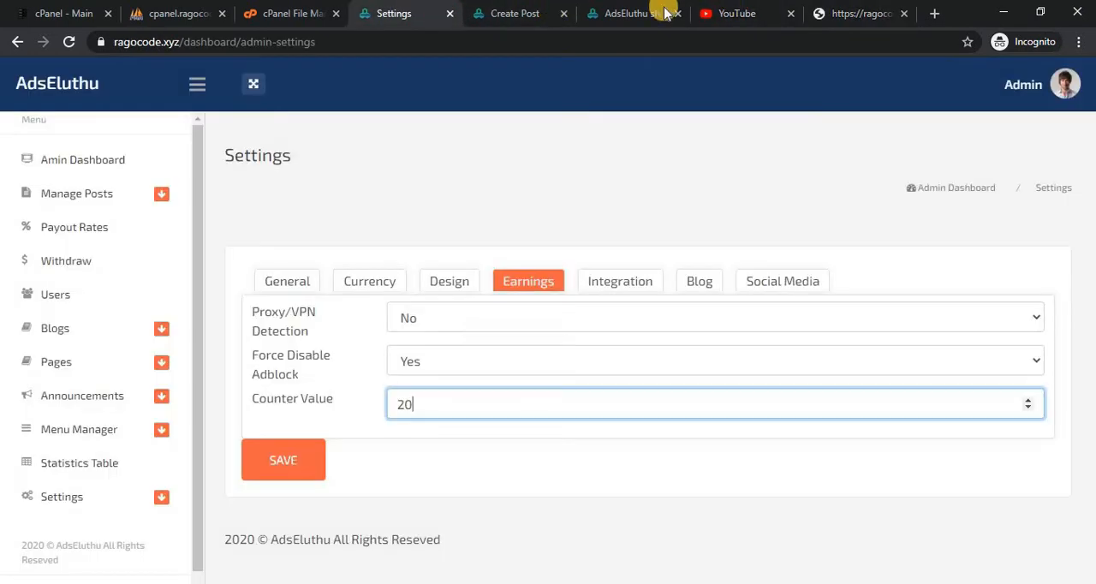
left_click(863, 10)
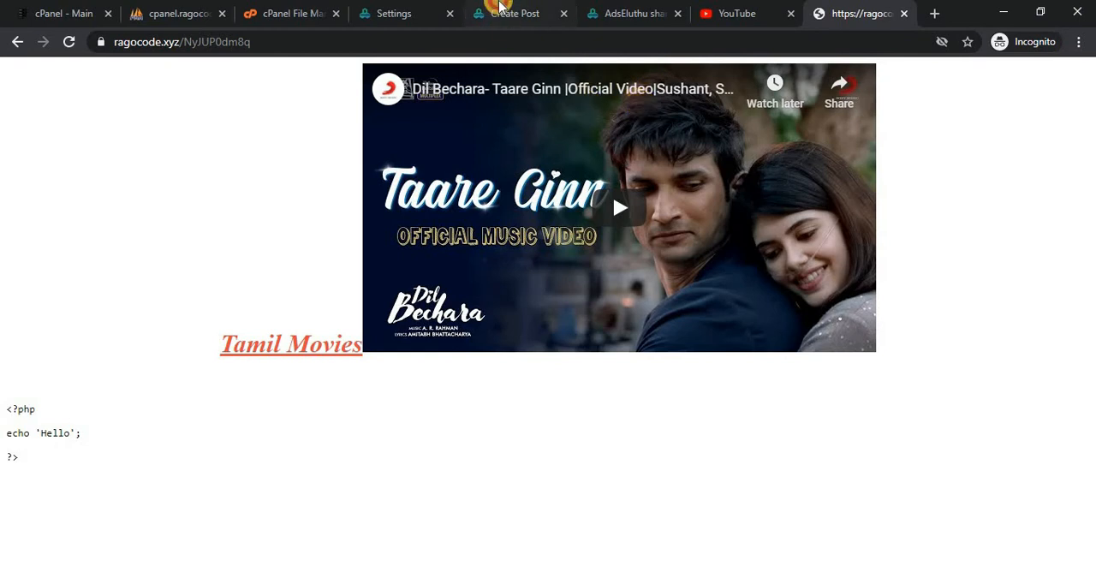
Open the member dashboard and review its views, earnings, average CPM and the statistics chart.
left_click(502, 11)
left_click(631, 10)
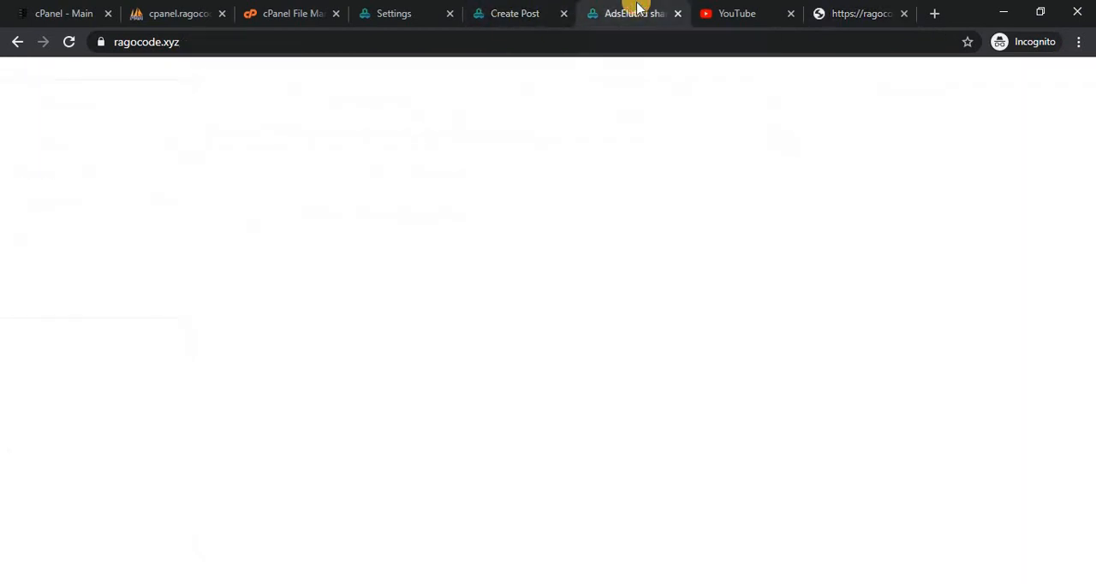
left_click(521, 8)
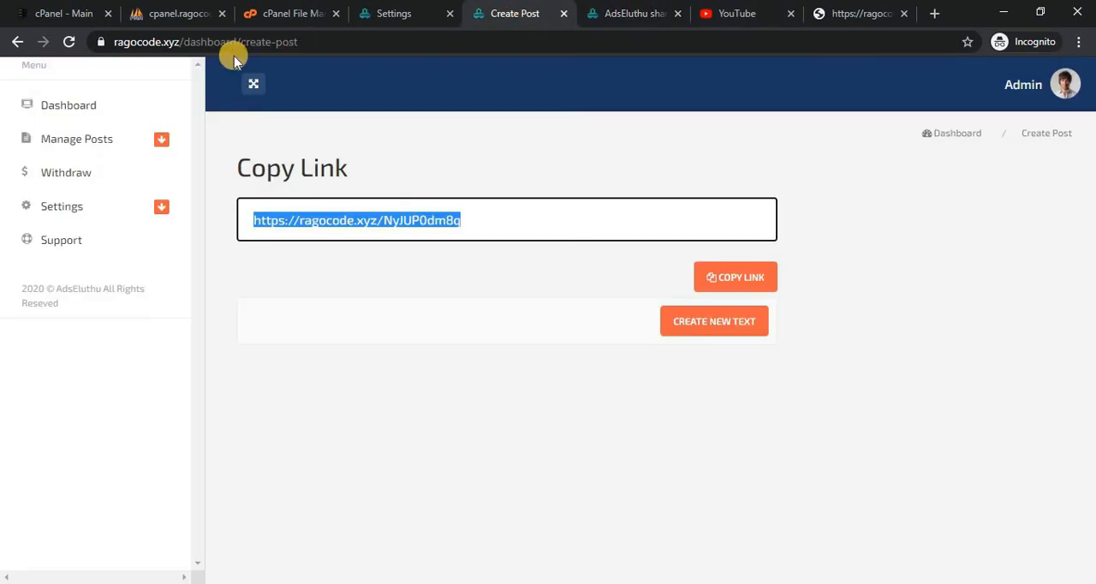
left_click(60, 124)
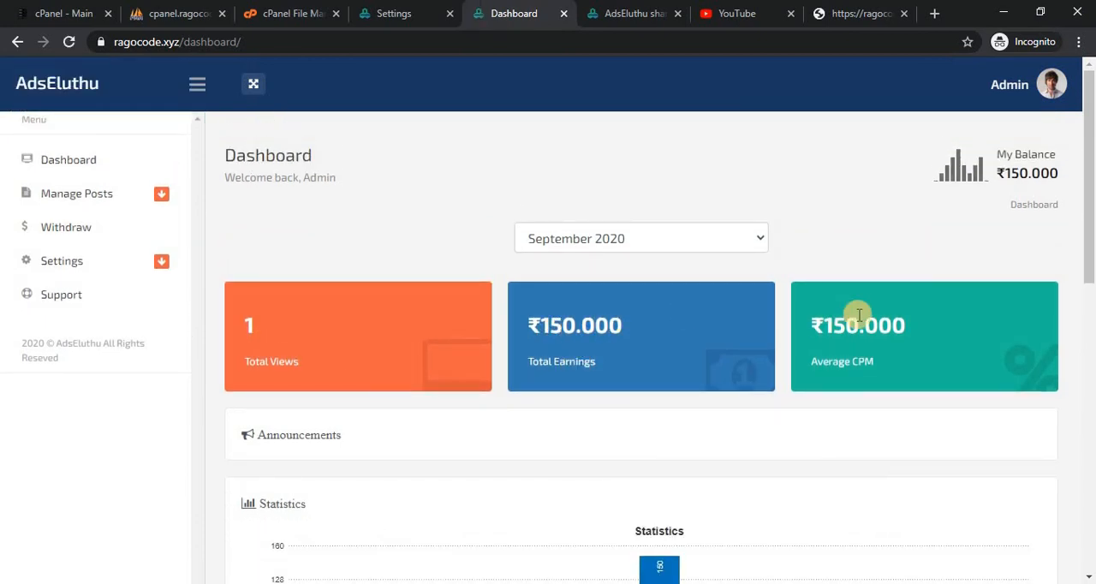
scroll(1095, 168, "down", 3)
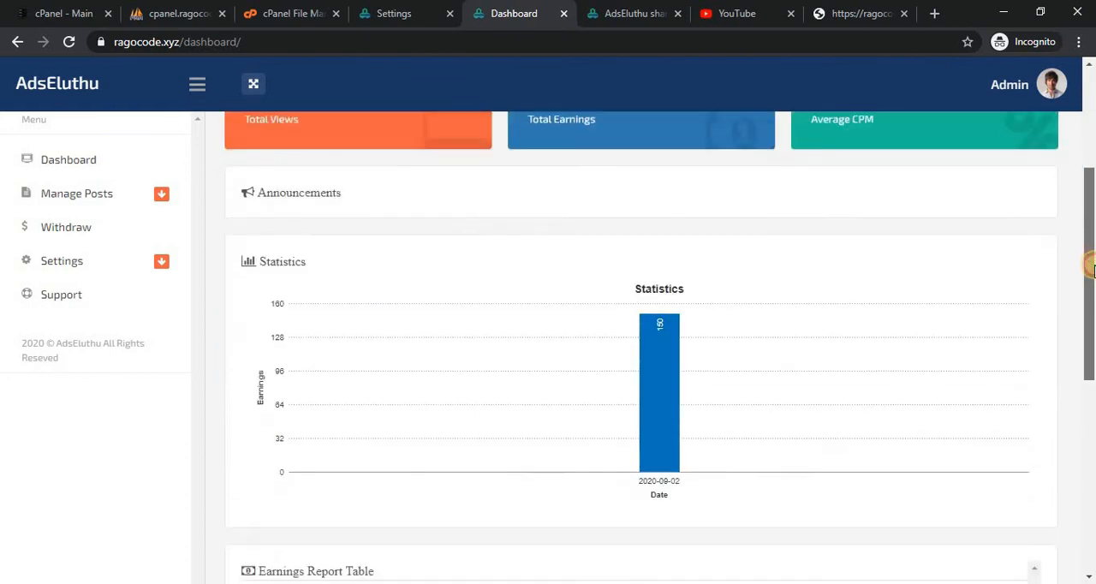
scroll(1094, 177, "up", 3)
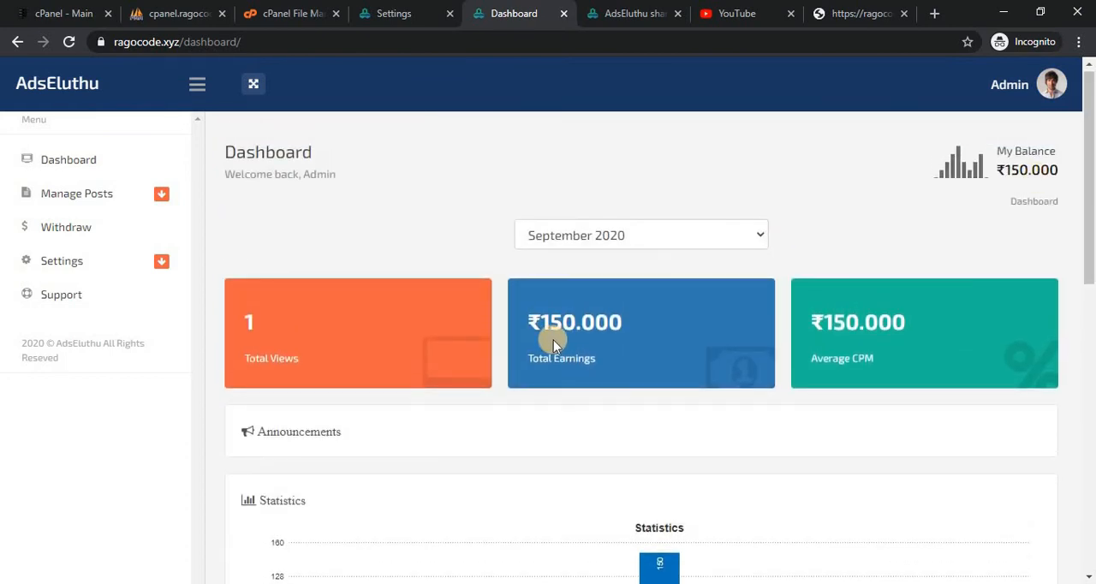
Search the admin Payout Rates page for "indi" and check India's mobile and desktop rates against the viewed post.
left_click(390, 13)
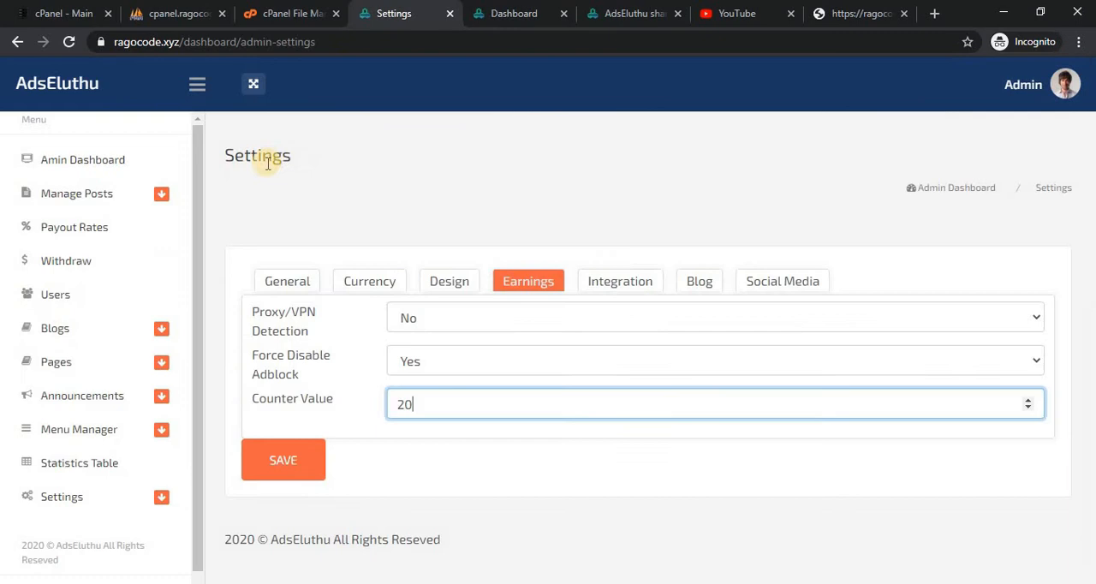
left_click(112, 228)
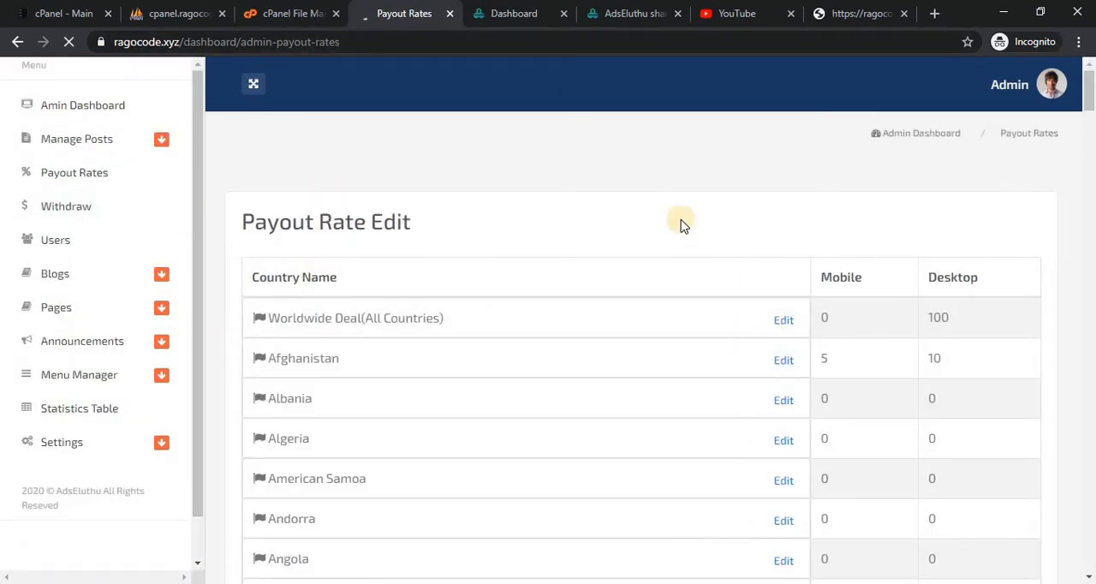
key("ctrl+f")
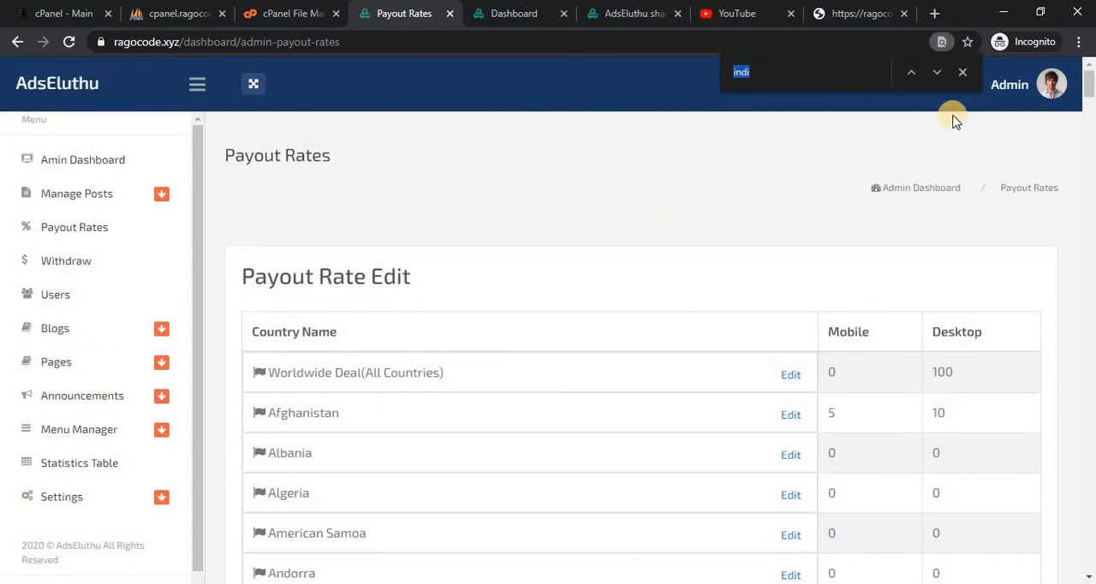
left_click(940, 72)
left_click(939, 71)
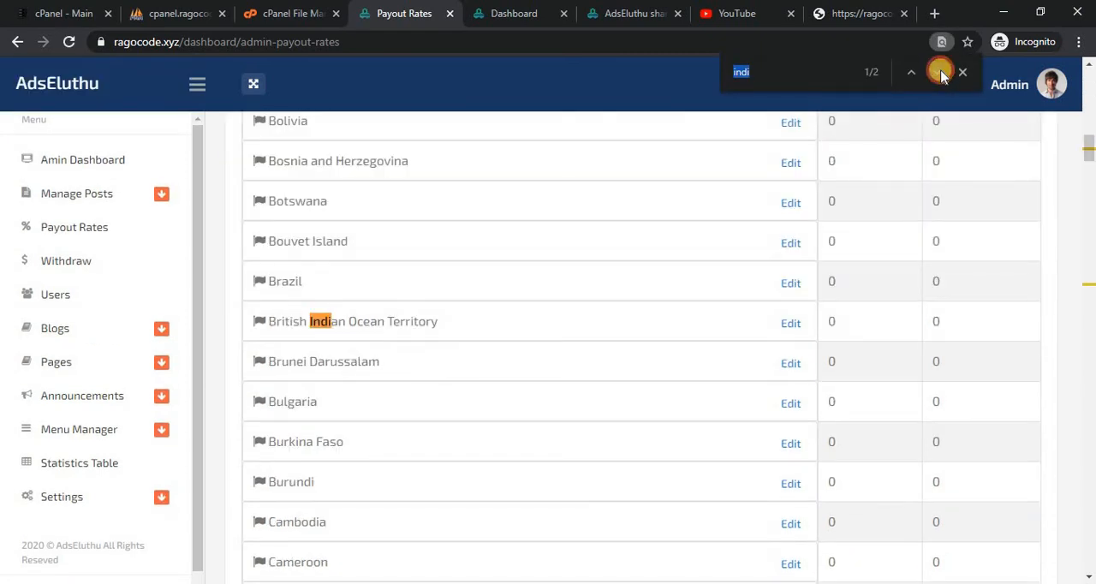
left_click(940, 72)
left_click(818, 11)
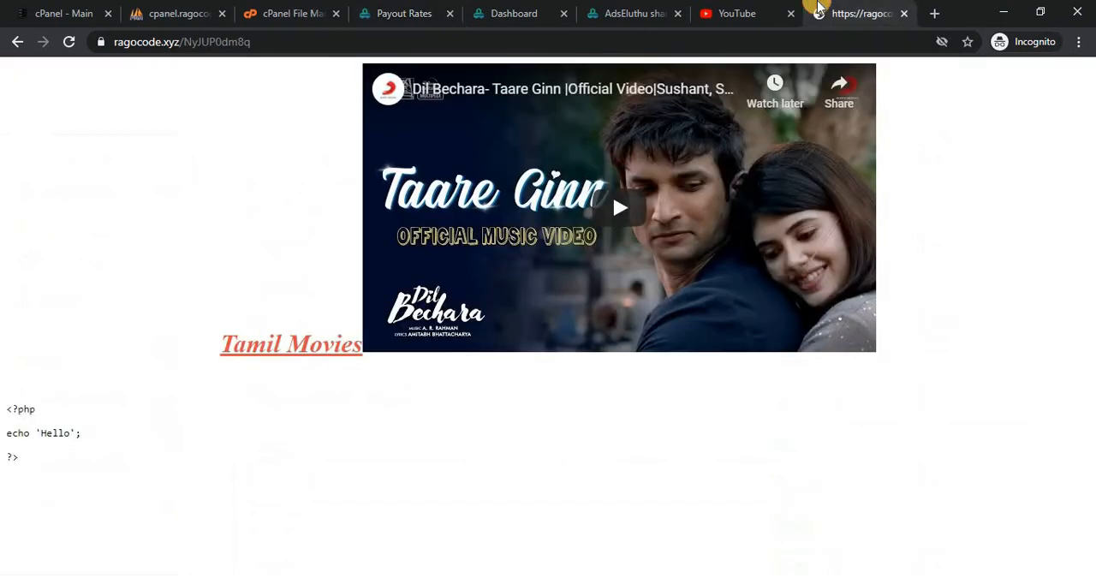
left_click(387, 11)
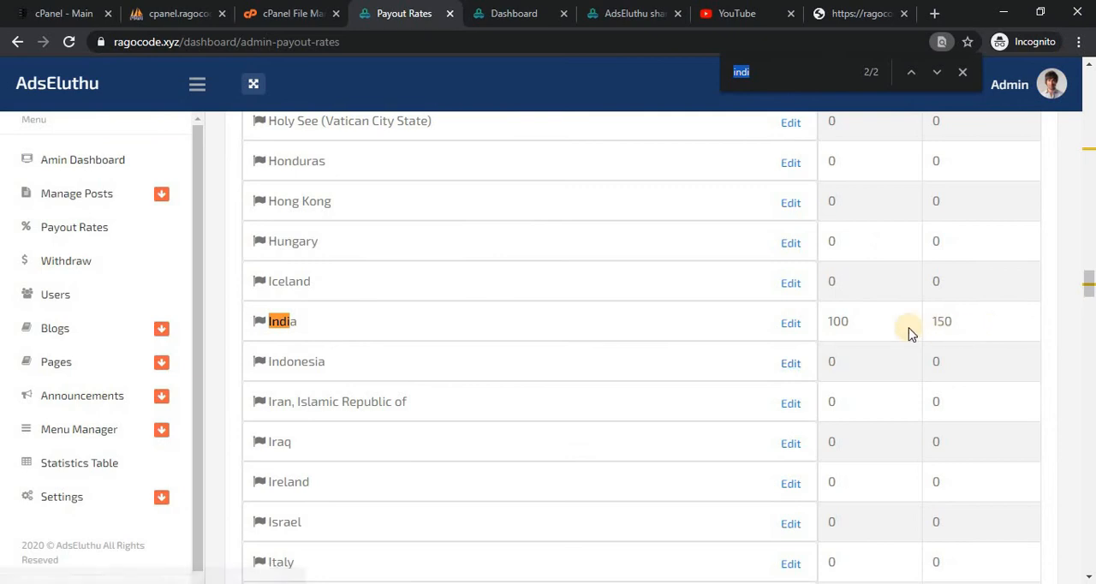
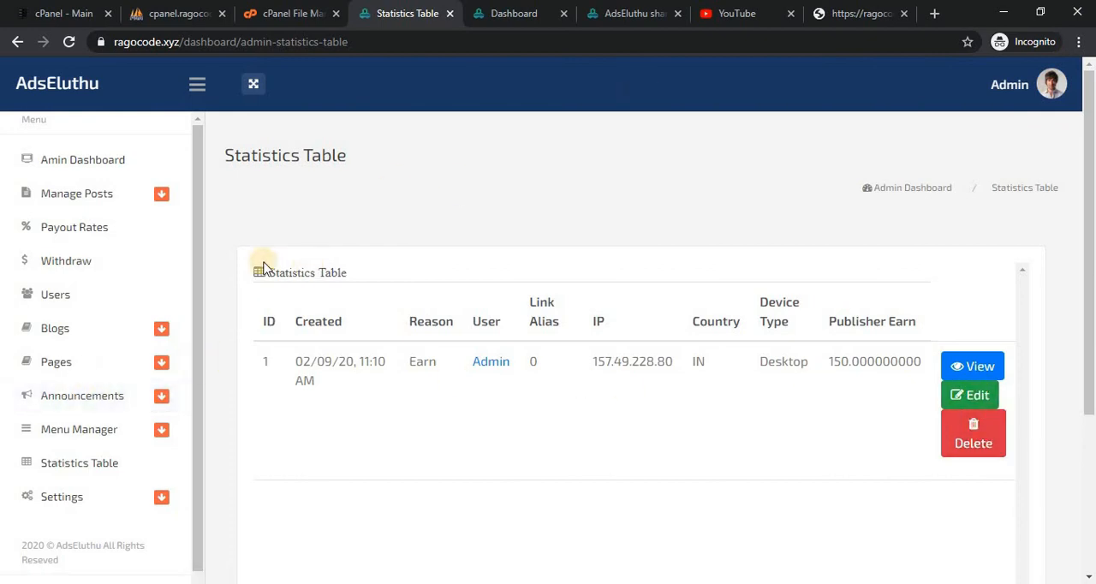
Open the admin Ads settings and enter "Hello" as the Member Area Ad and the Banner 728x90 ad.
left_click(68, 503)
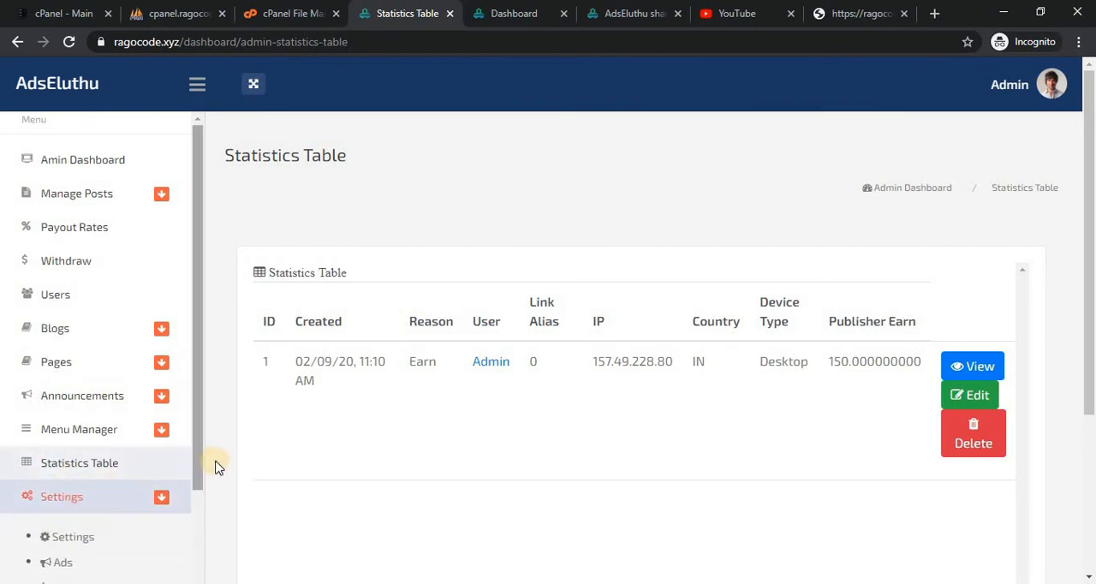
scroll(184, 543, "down", 2)
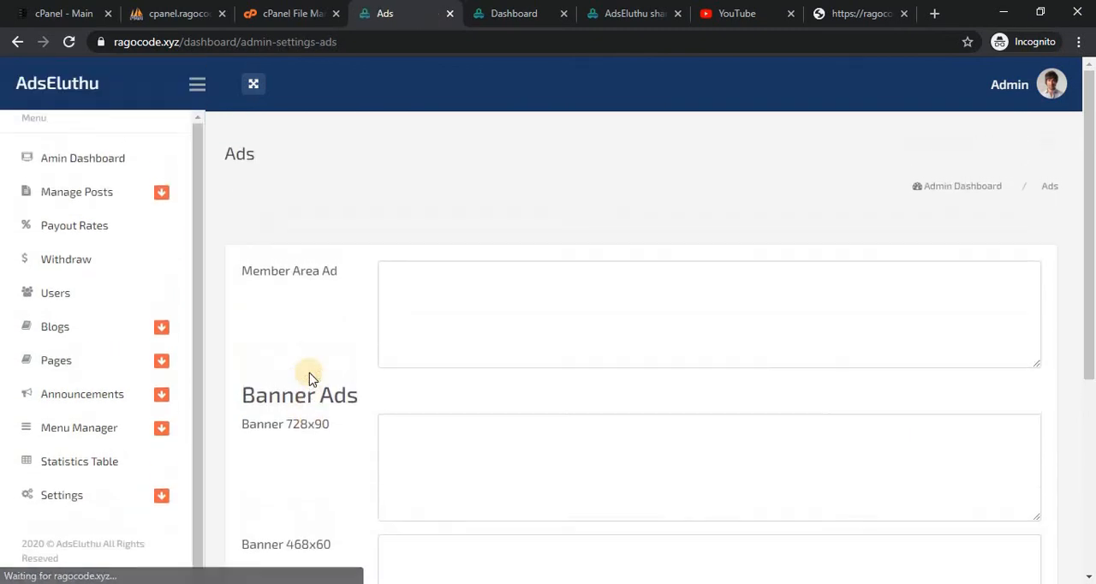
left_click(453, 342)
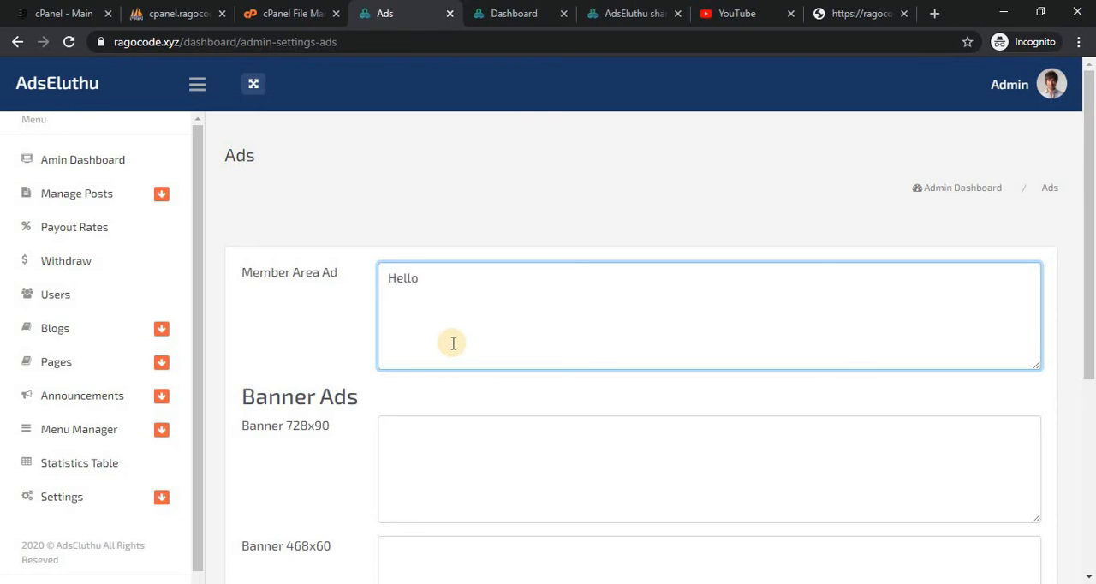
left_click(455, 470)
type("Hello")
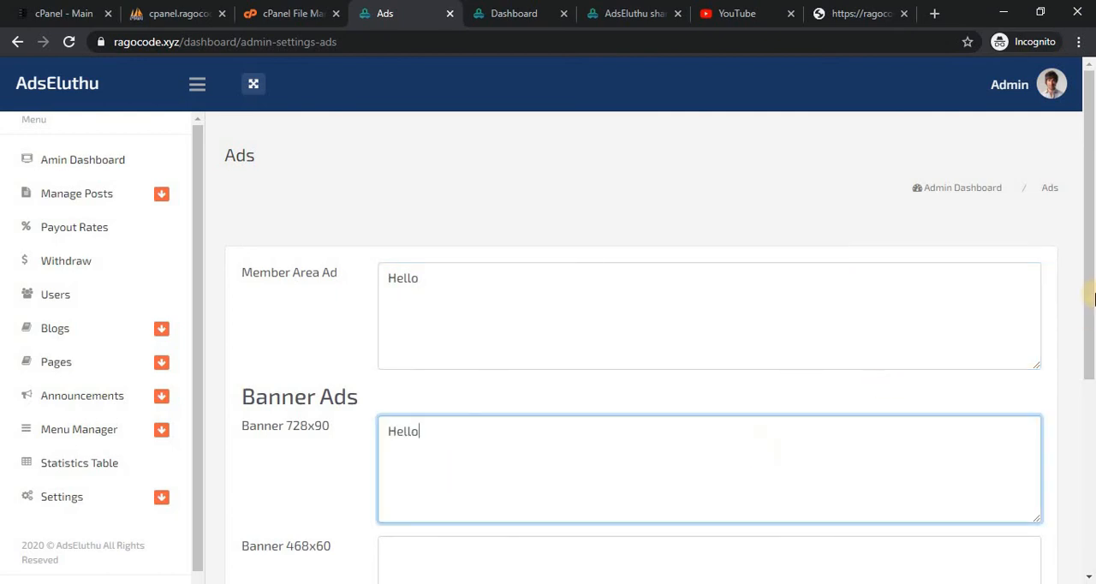
Enter "Hello" for the Banner 468x60 and Banner 336x280 ads, and save the ad settings.
scroll(1093, 295, "down", 2)
left_click(522, 469)
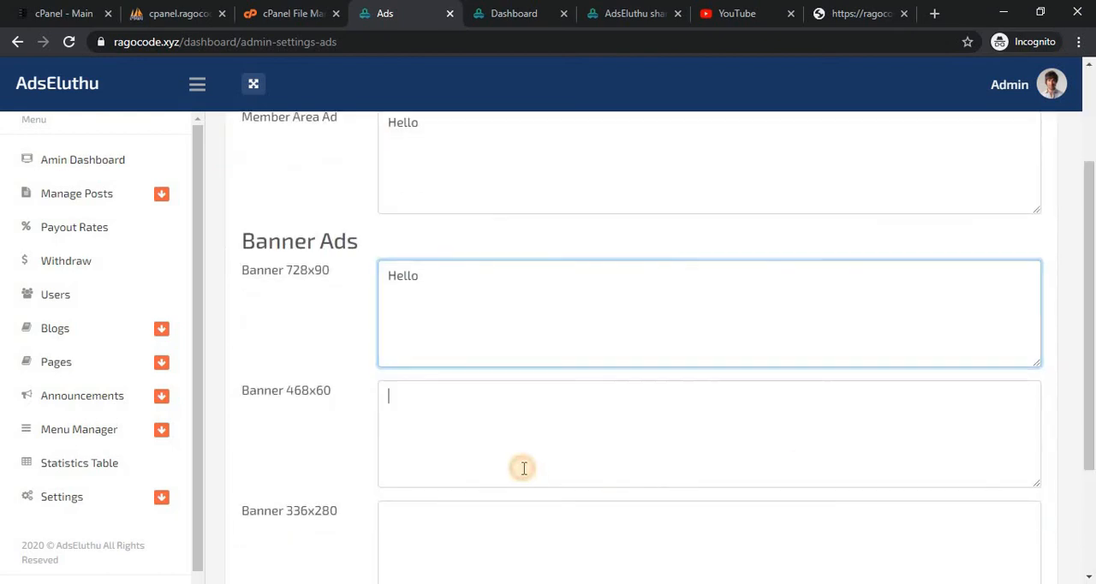
type("Hello")
left_click(475, 543)
type("Hello")
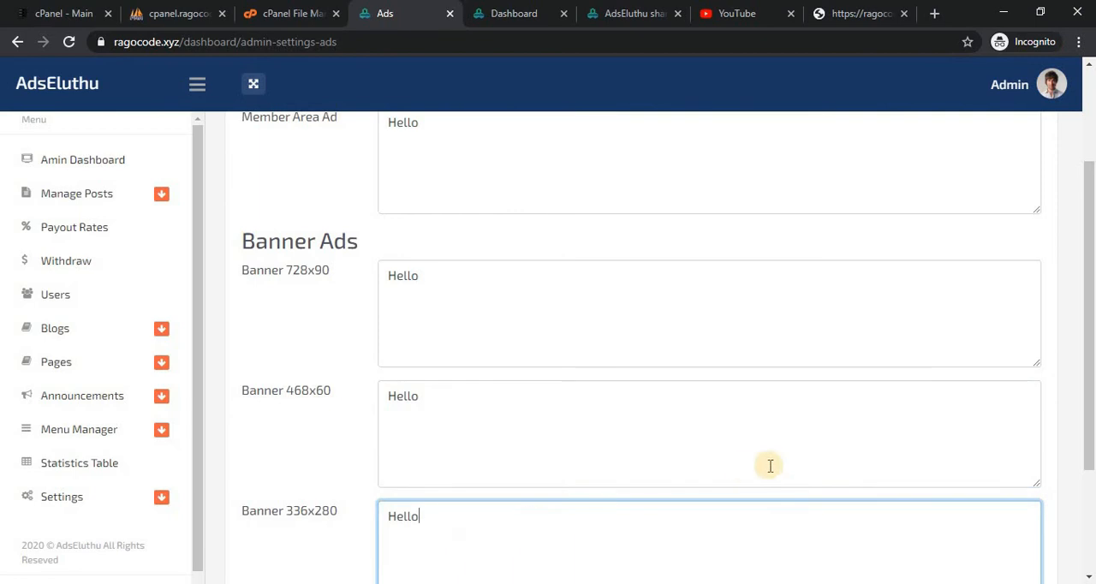
left_click_drag(1086, 390, 650, 509)
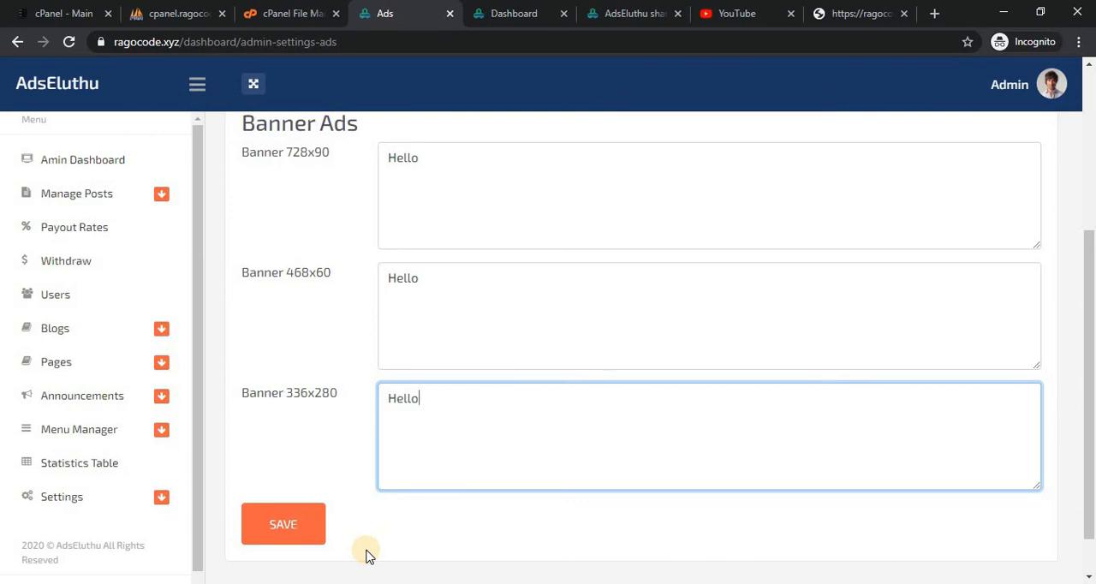
left_click(310, 525)
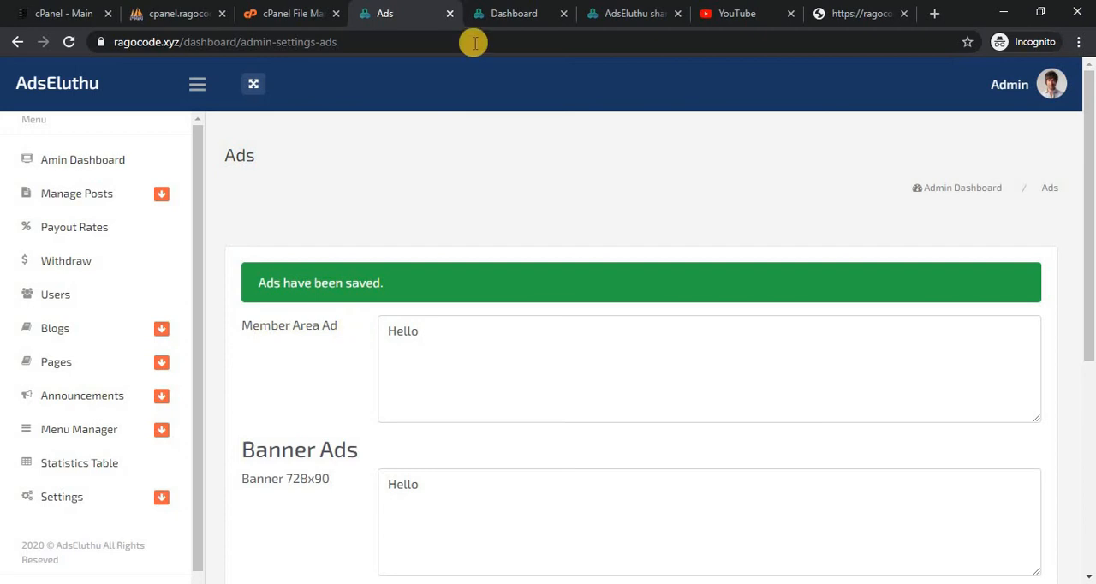
Reload the member dashboard and the shared "Tamil Movies" page to check where the ads are placed.
left_click(518, 10)
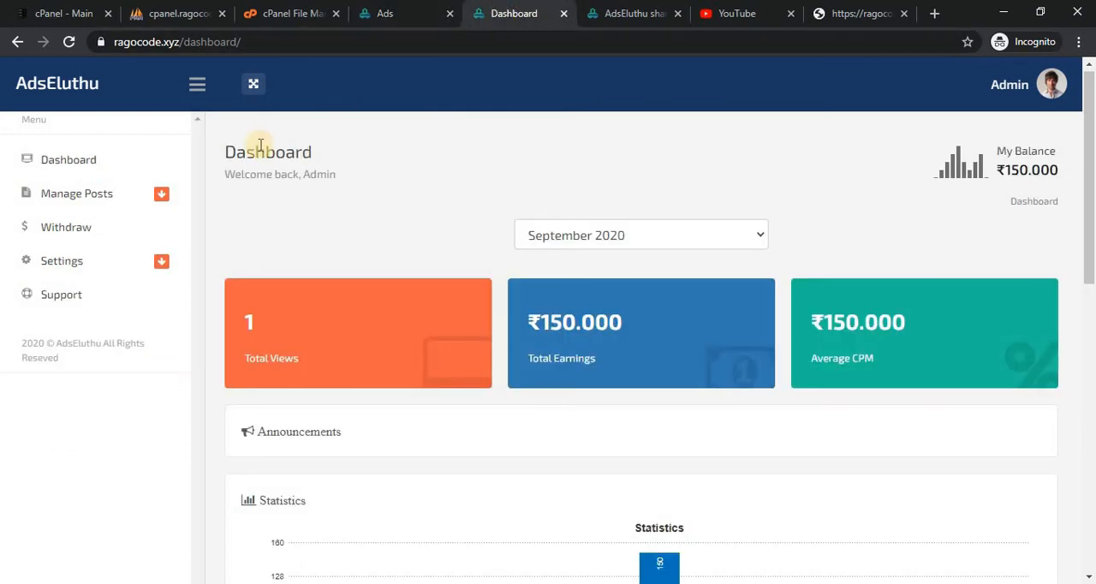
left_click(68, 42)
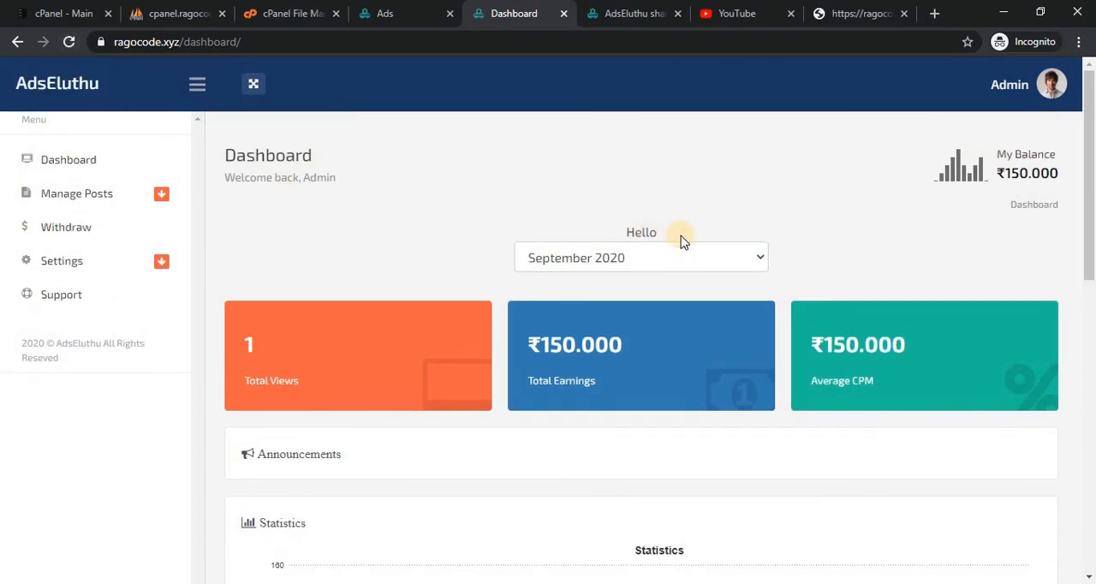
left_click(591, 8)
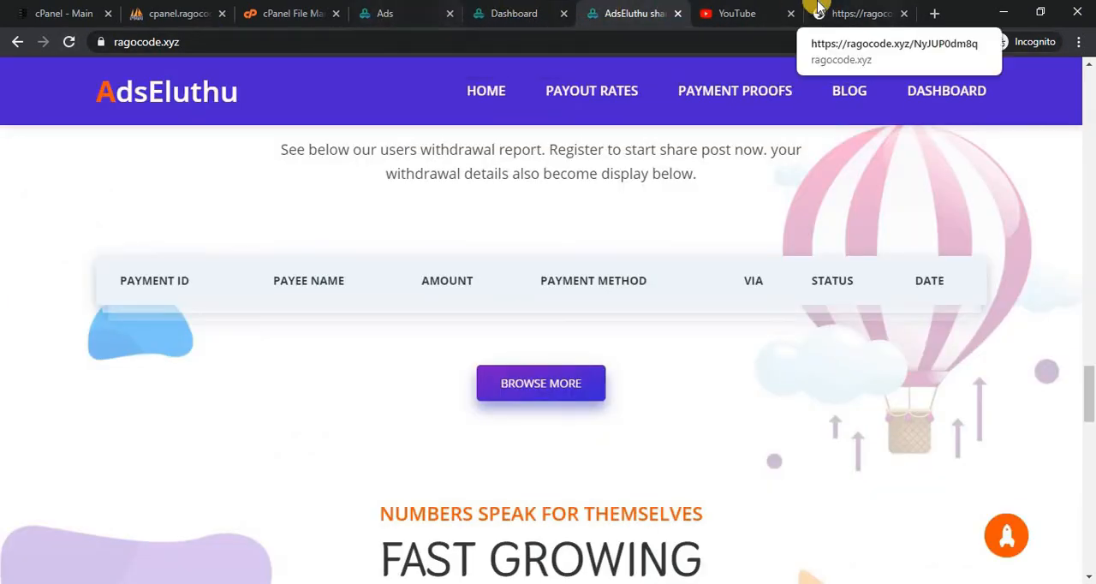
left_click(856, 10)
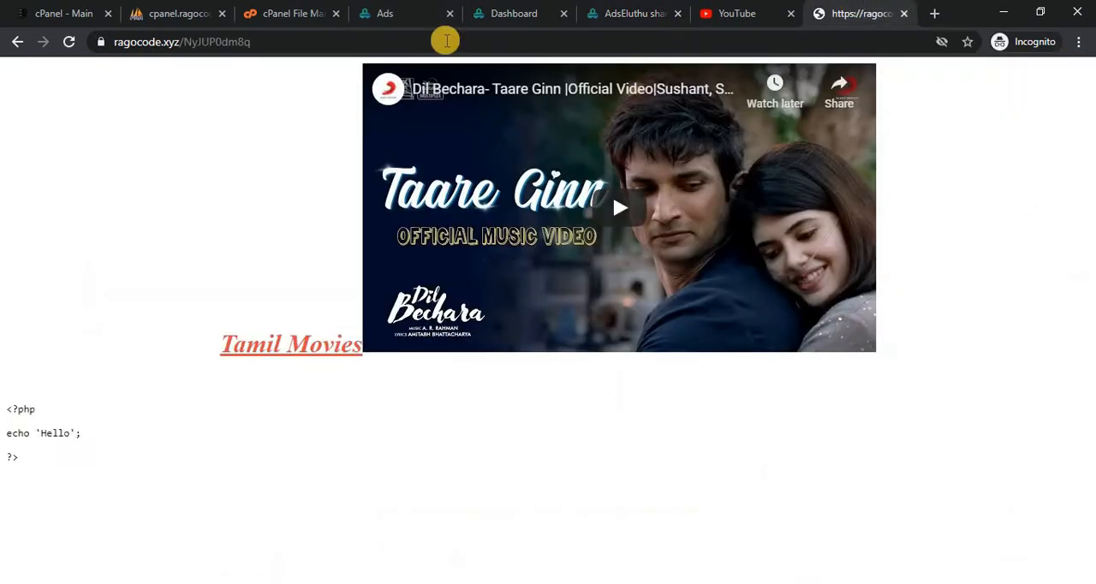
left_click(72, 42)
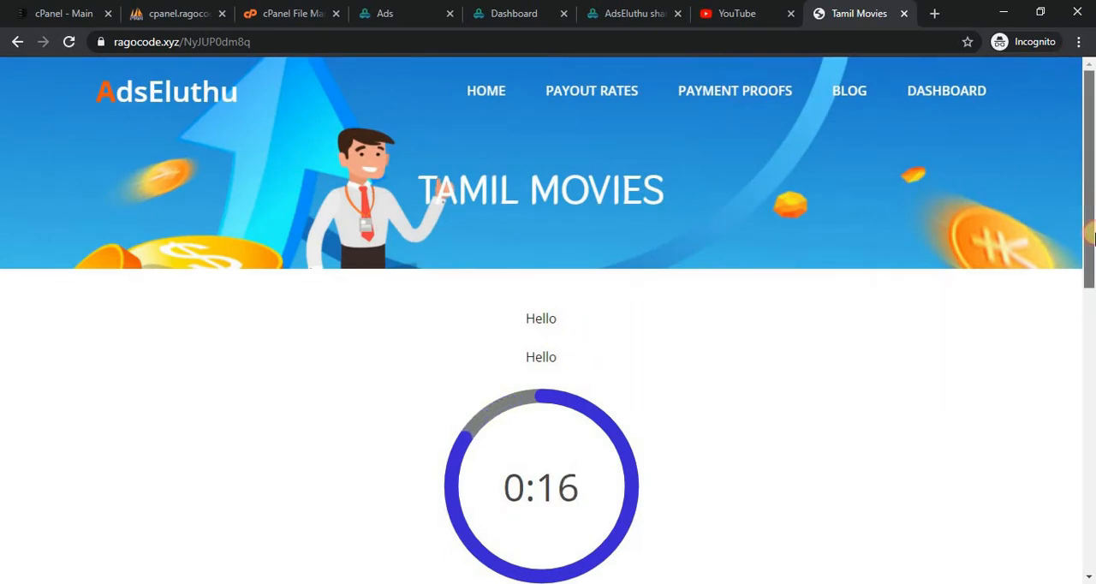
left_click_drag(1091, 192, 1091, 309)
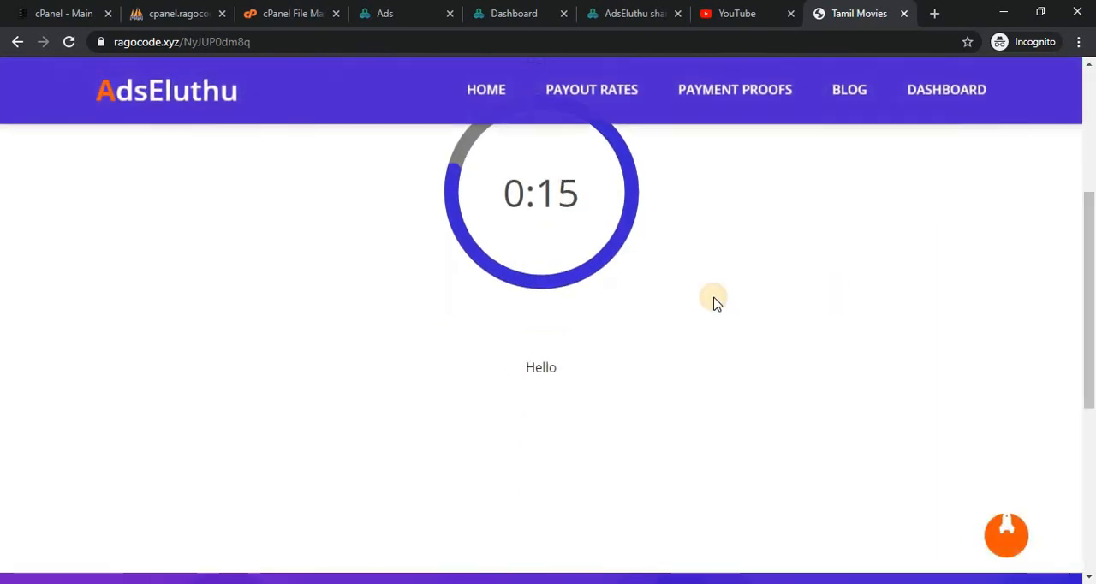
Compare the banner fields in the admin Ads settings with the ad positions on the shared "Tamil Movies" page.
left_click(307, 10)
left_click(411, 10)
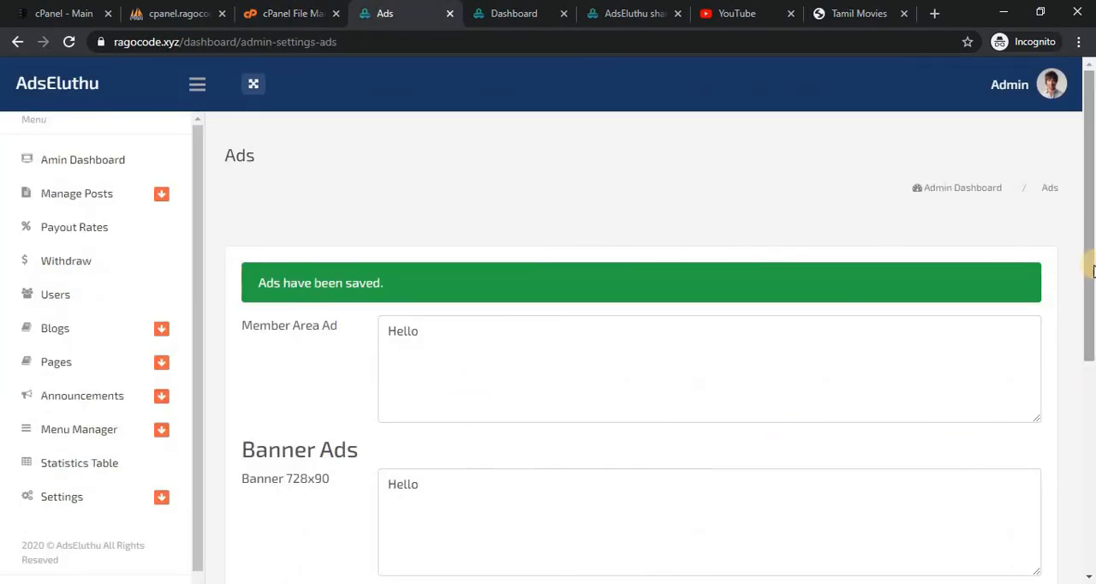
left_click_drag(1090, 310, 1090, 442)
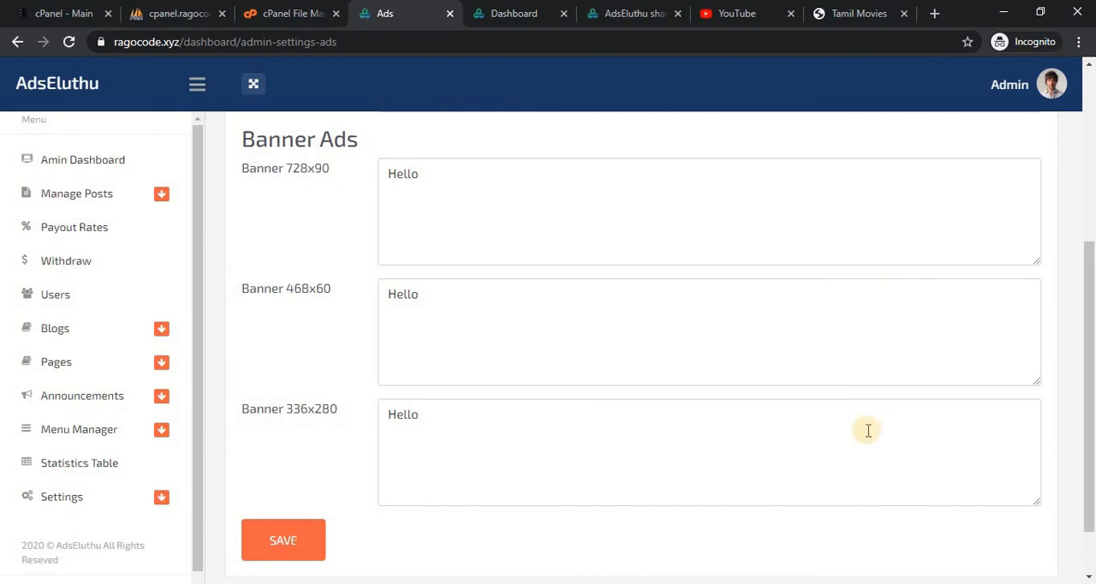
left_click(840, 19)
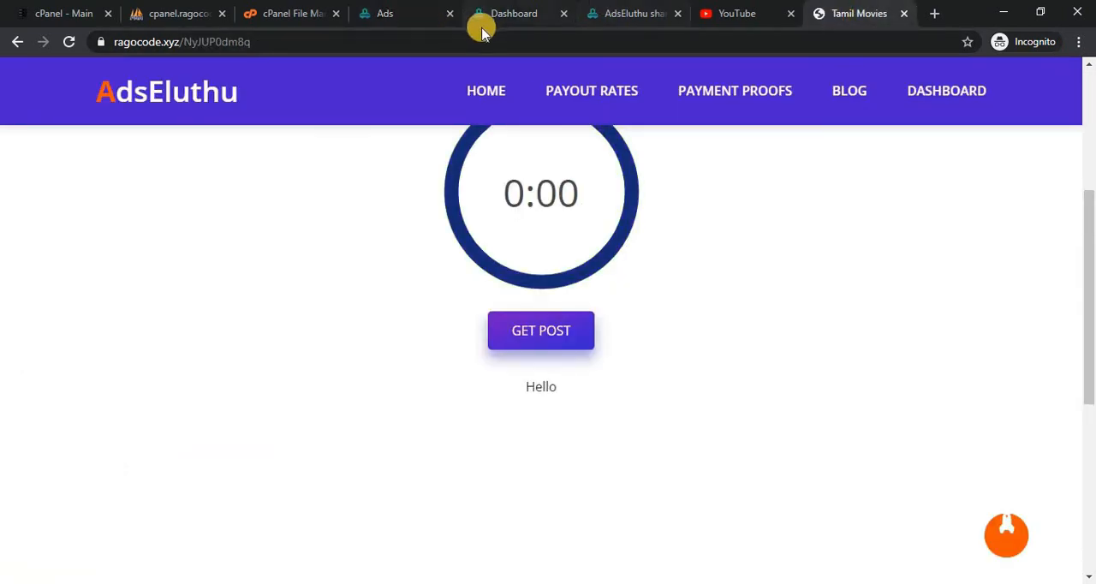
left_click_drag(1091, 245, 1088, 157)
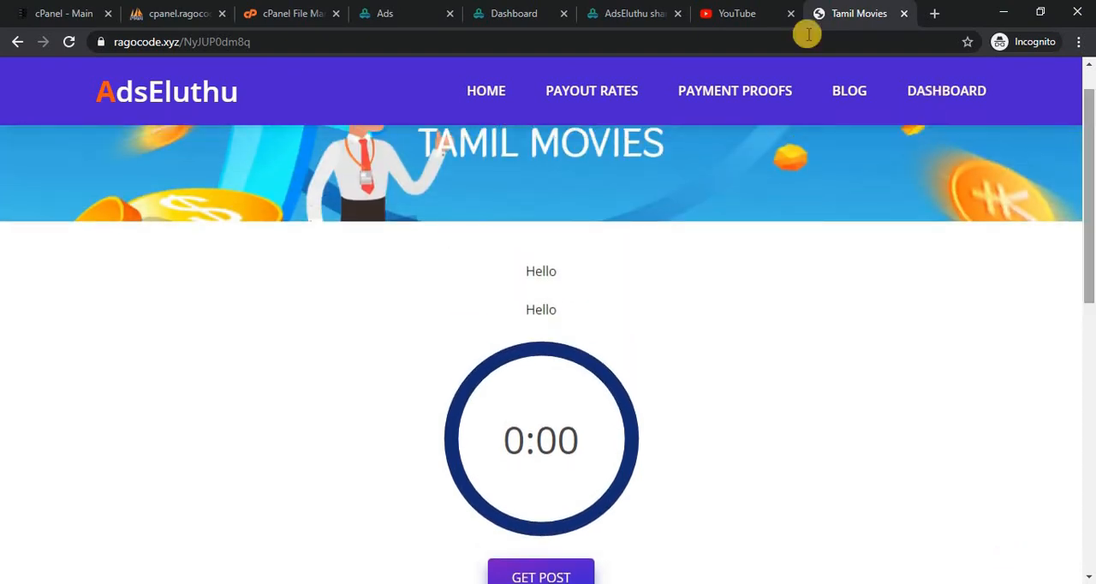
left_click(382, 9)
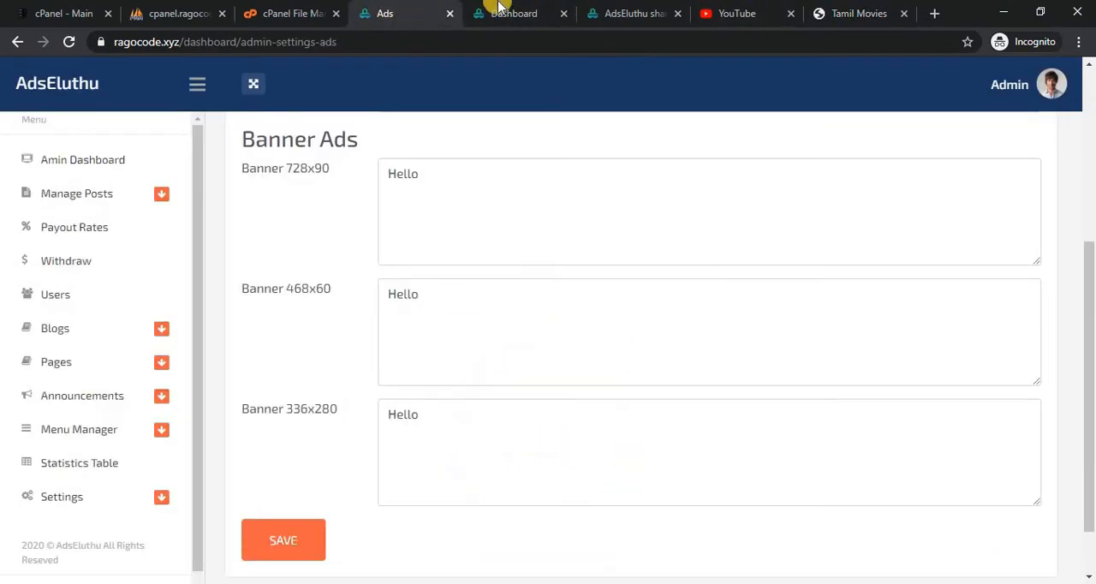
Check the member dashboard, Withdrawal and All Post pages for the member area ad and the listed posts.
left_click(501, 9)
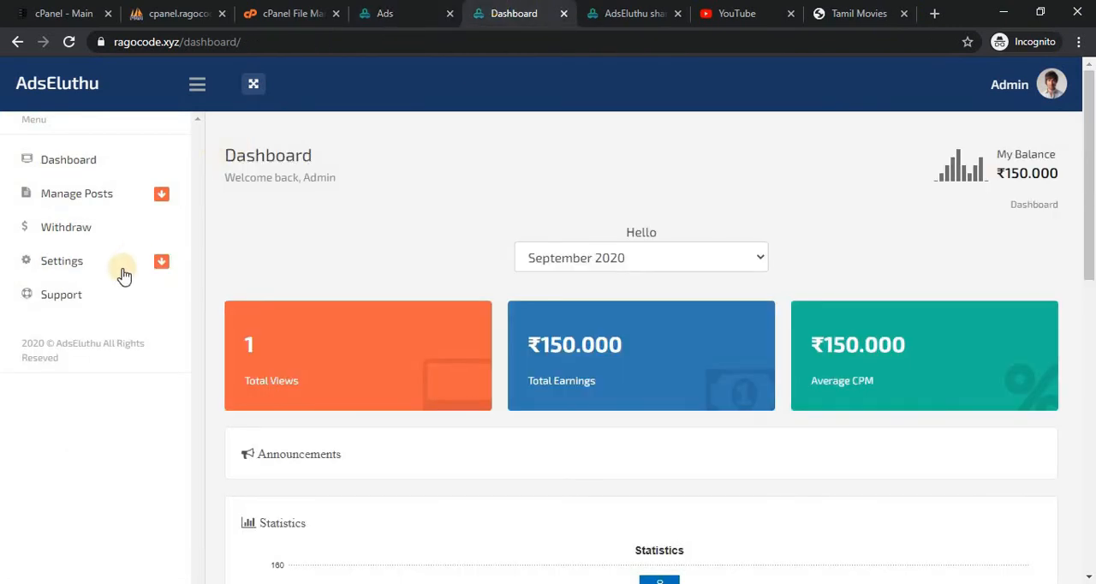
left_click(103, 228)
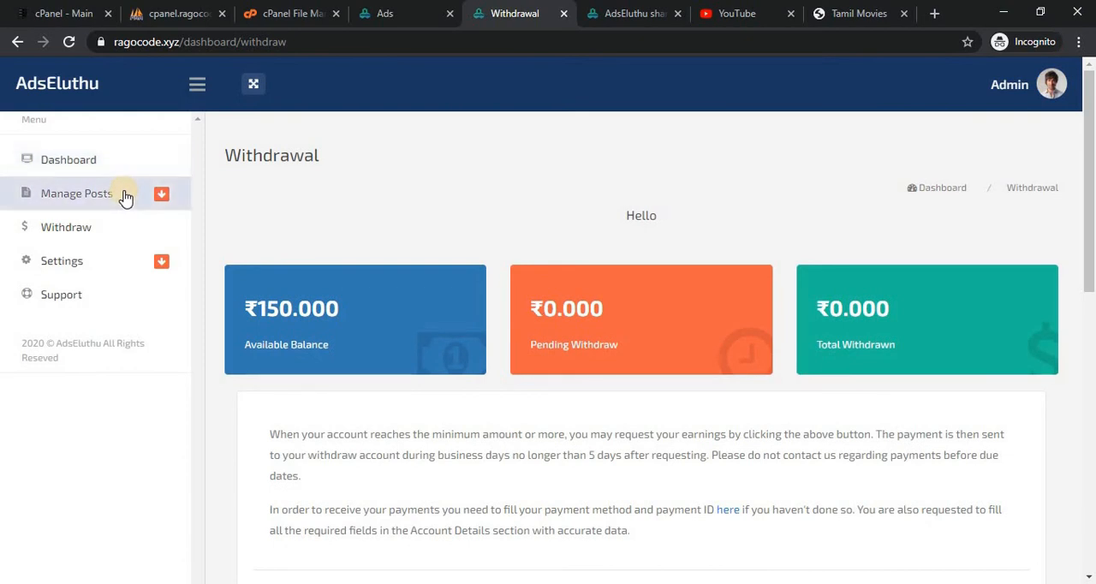
left_click(125, 197)
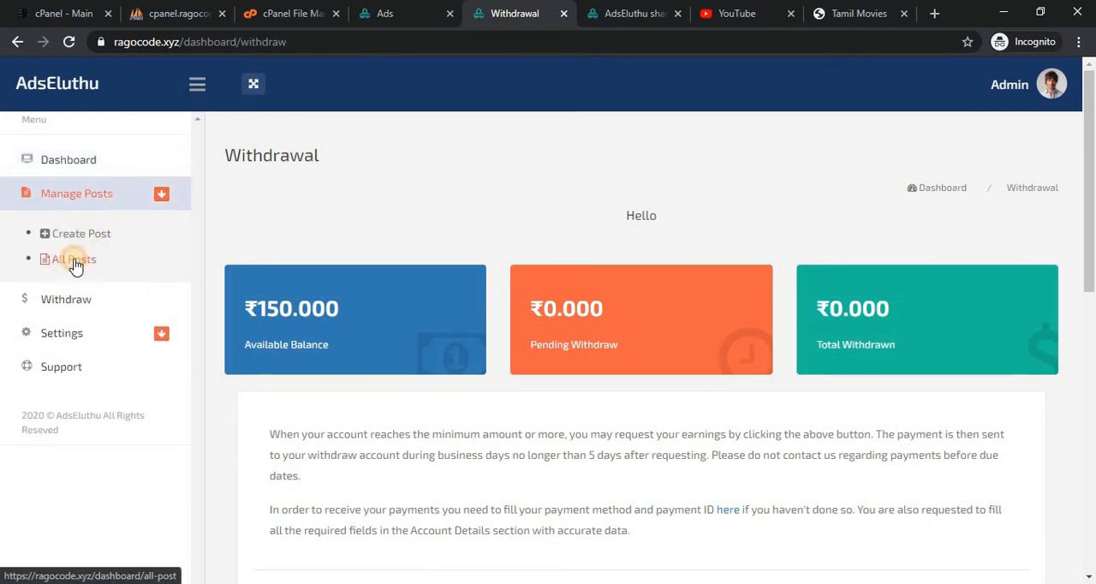
left_click(73, 262)
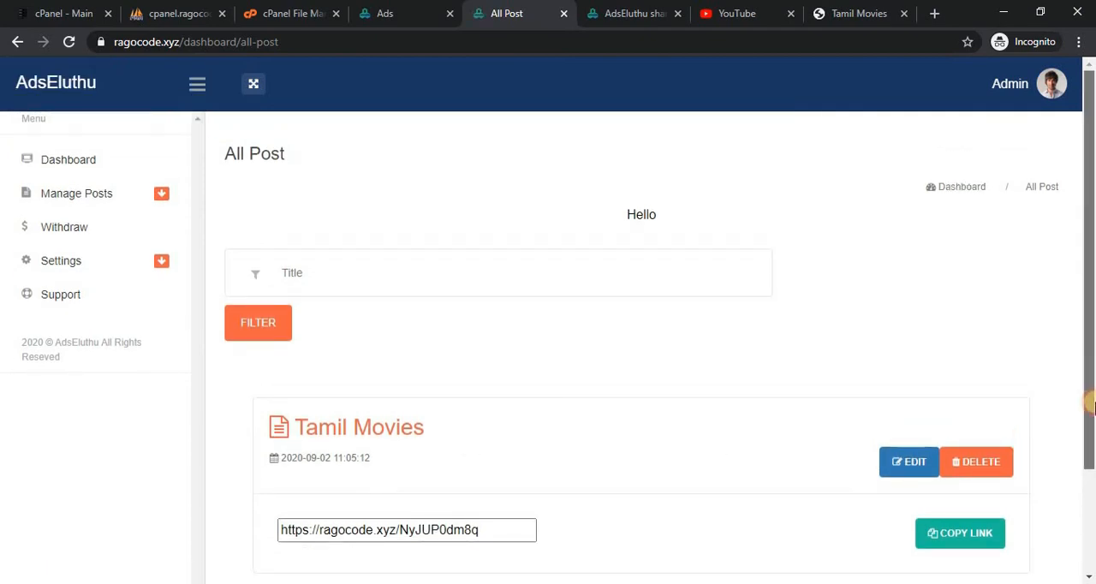
scroll(1088, 308, "down", 2)
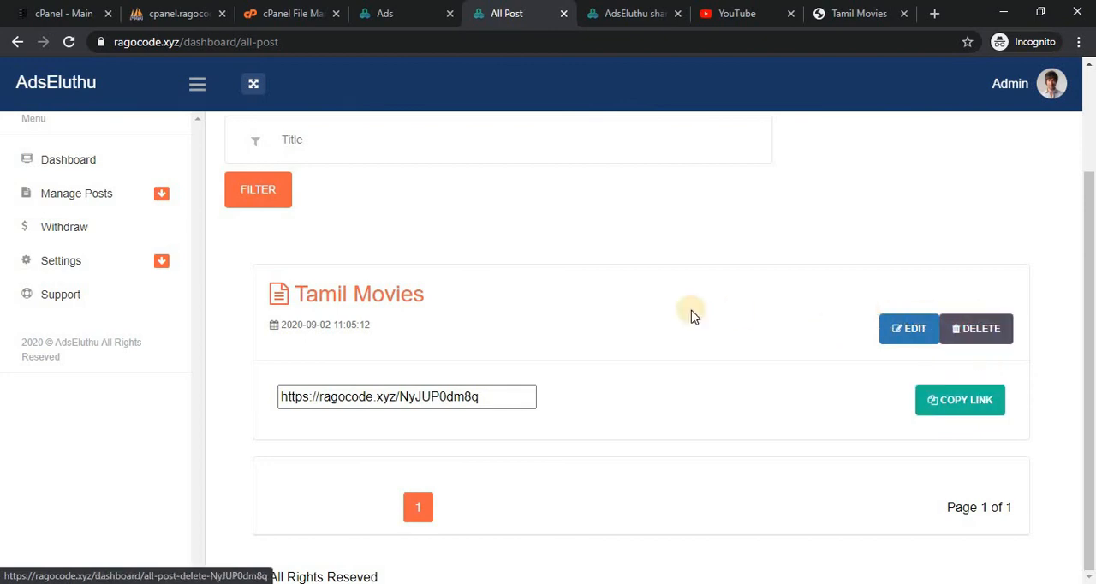
Return to the member Withdrawal page and review its balances and payment instructions.
left_click(97, 227)
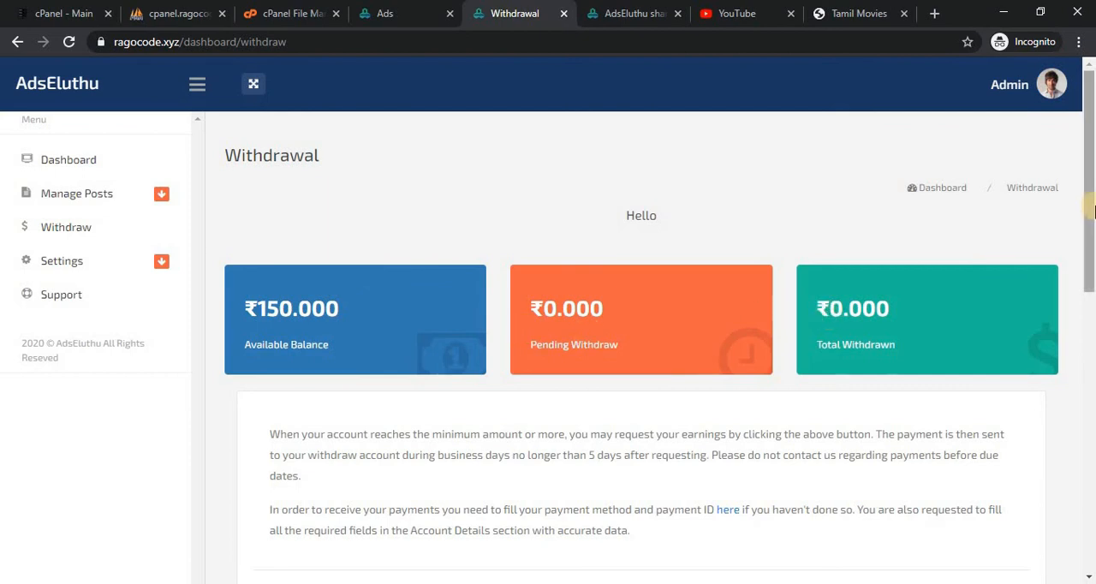
left_click_drag(1090, 205, 1089, 315)
left_click_drag(1090, 291, 1077, 190)
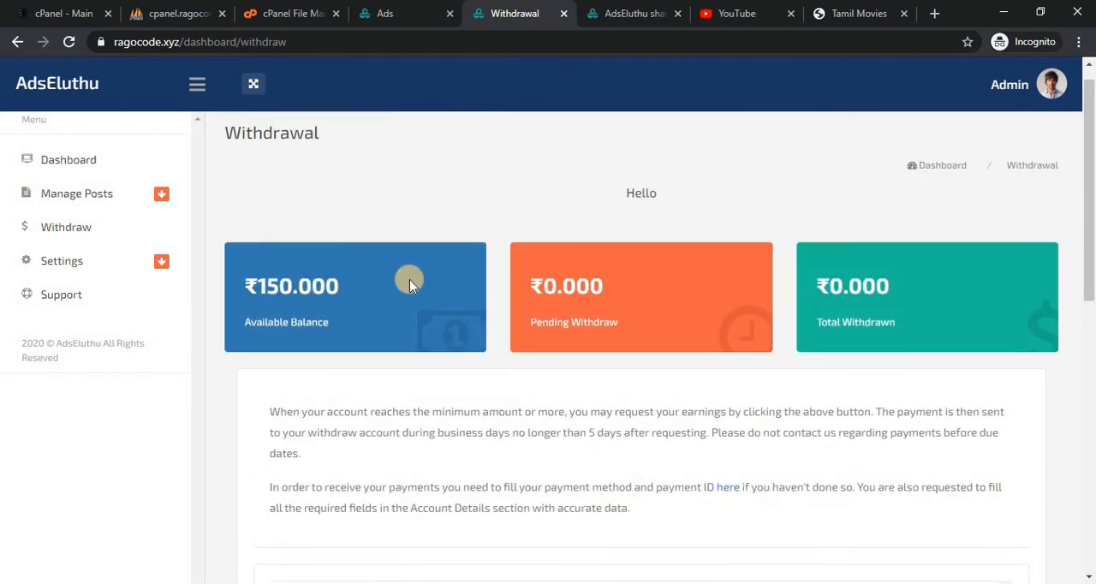
Open the member profile and set the withdrawal method to Paytm.
left_click(130, 272)
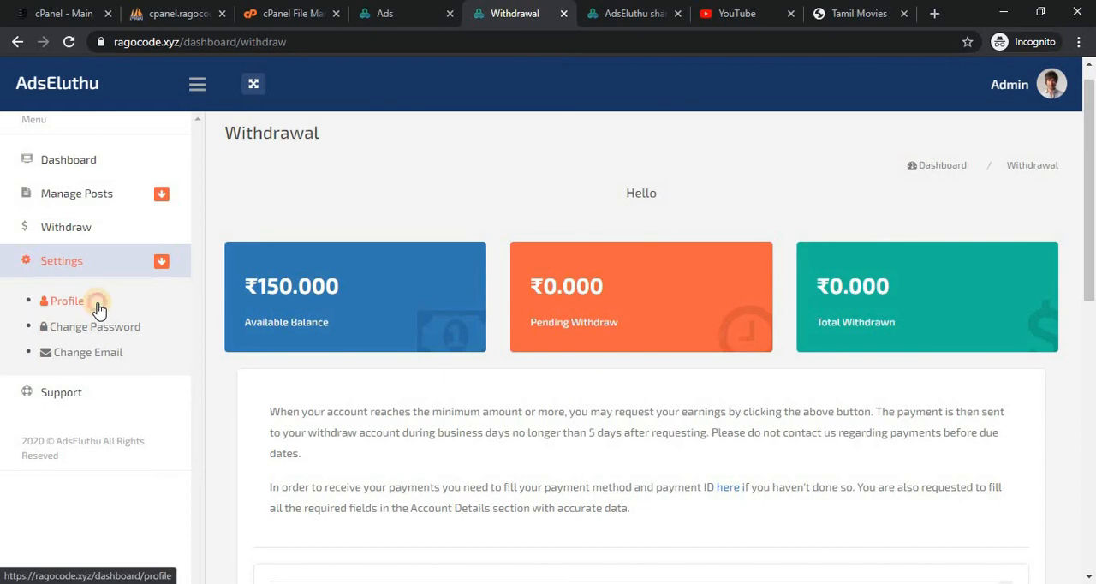
left_click(99, 306)
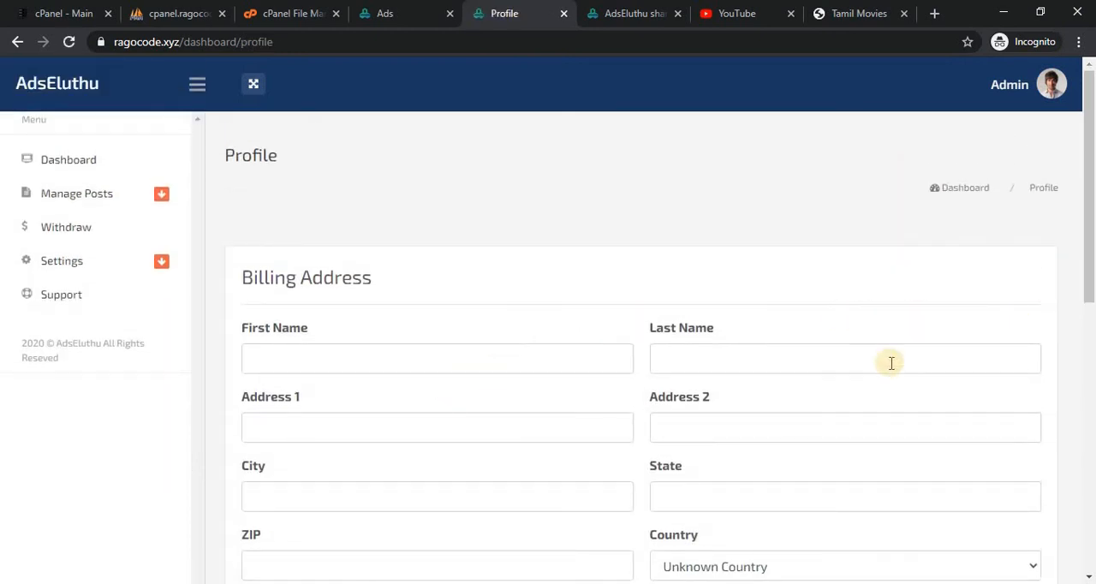
scroll(736, 268, "down", 2)
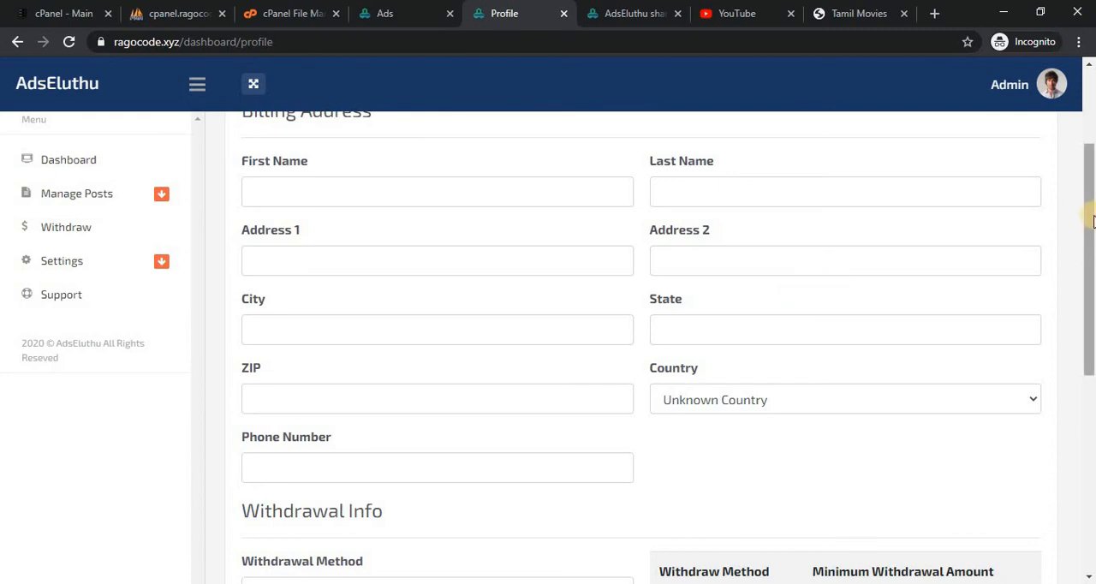
scroll(924, 357, "down", 3)
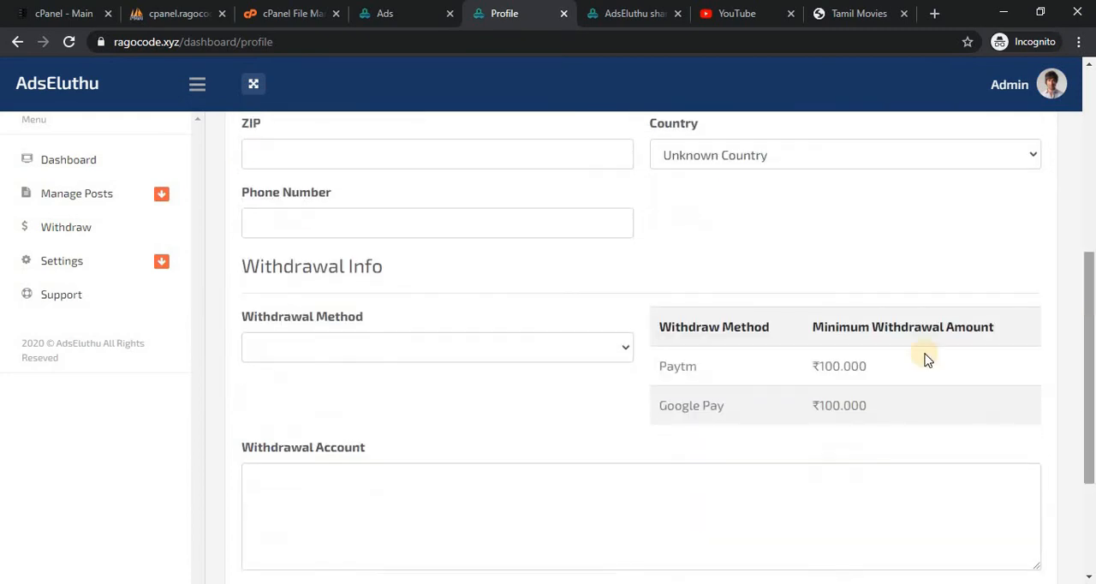
left_click(560, 359)
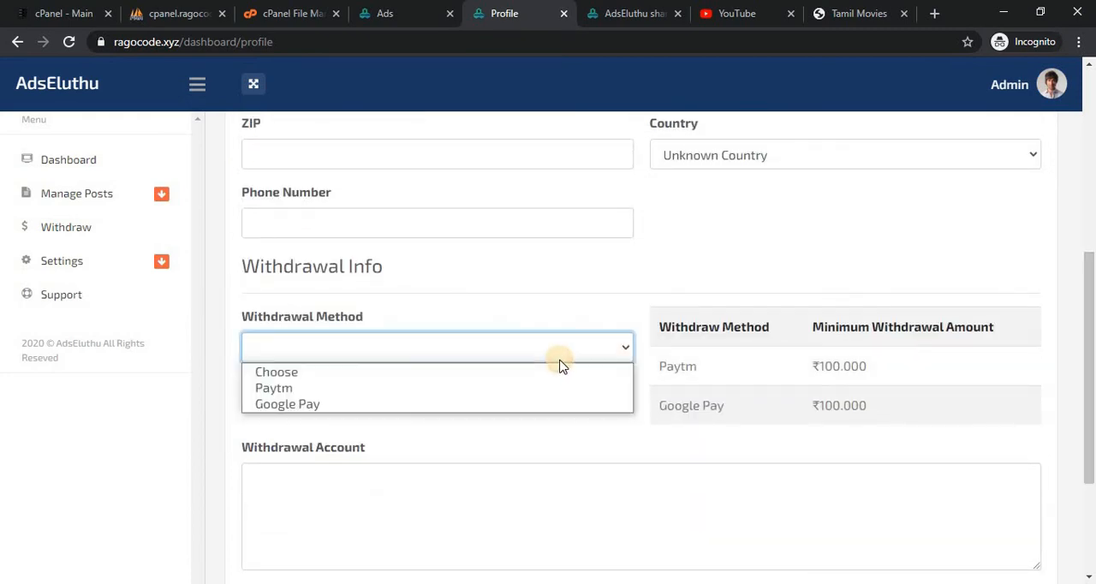
left_click(501, 389)
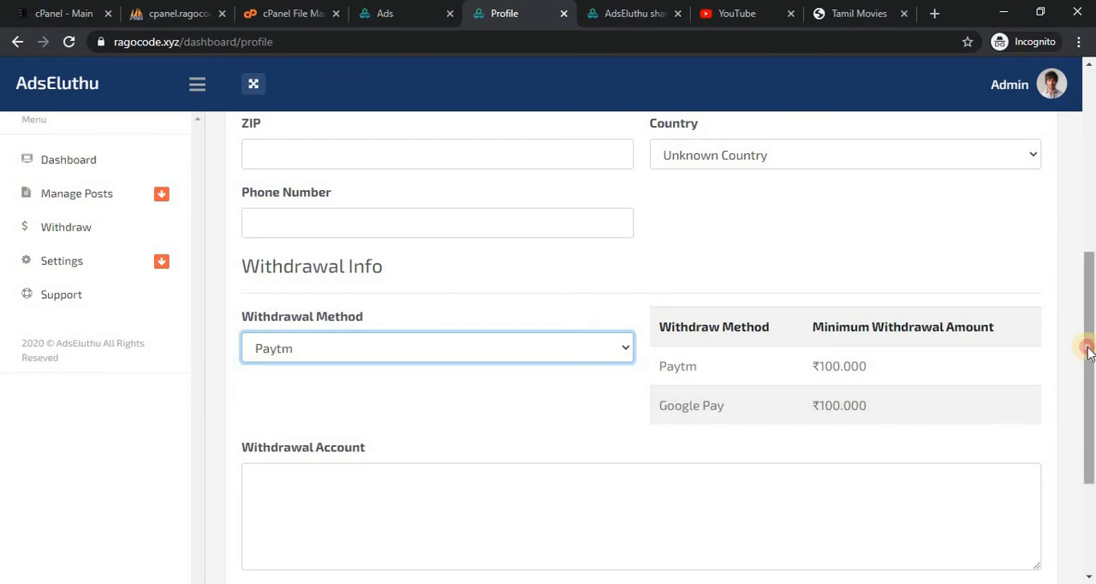
Enter the member's Paytm number as the withdrawal account and submit the profile.
scroll(1089, 351, "down", 2)
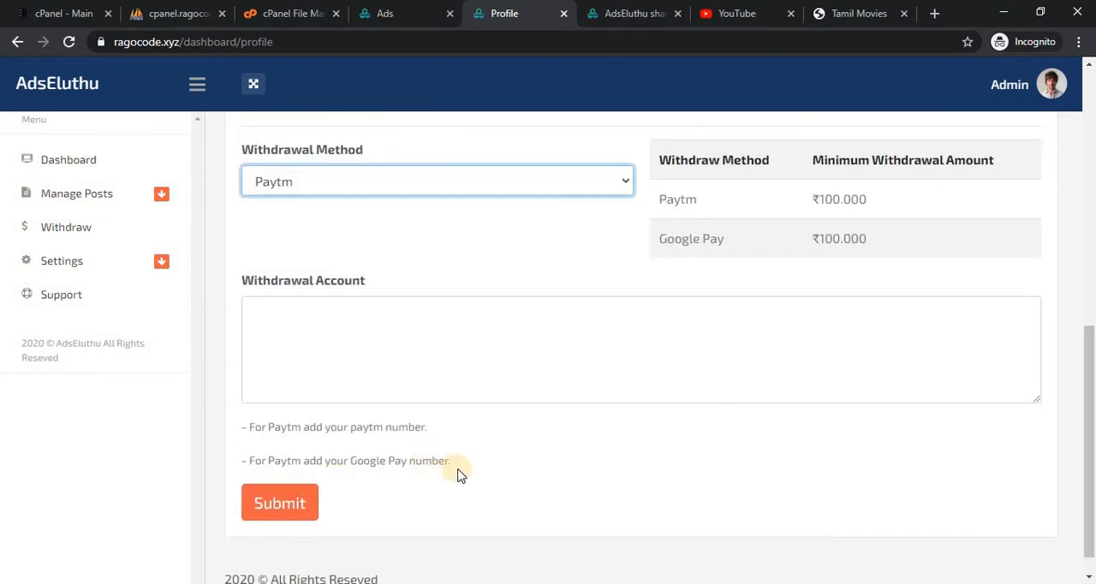
left_click(385, 357)
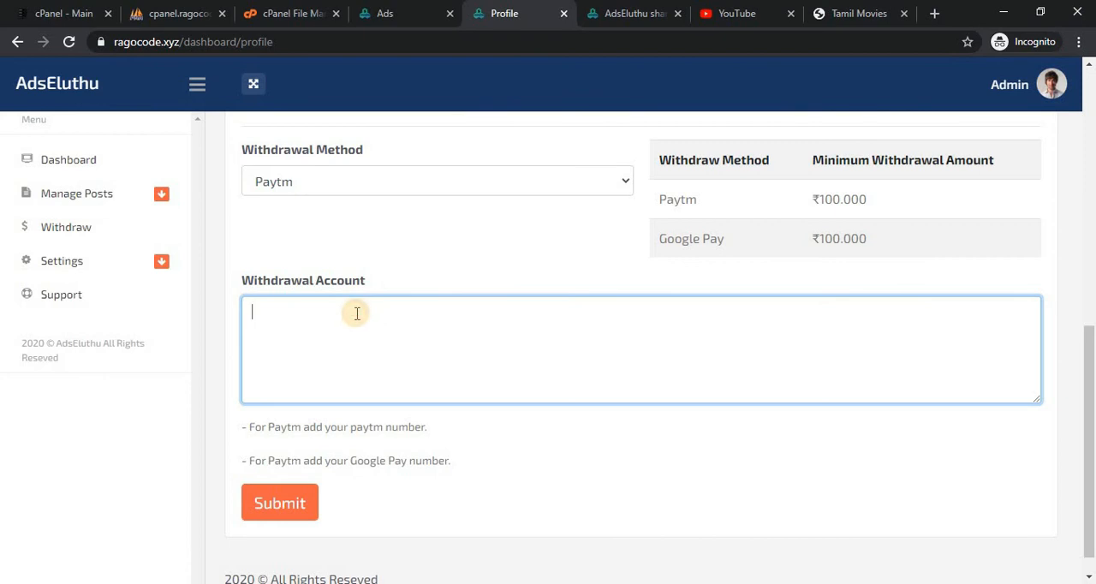
type("5456")
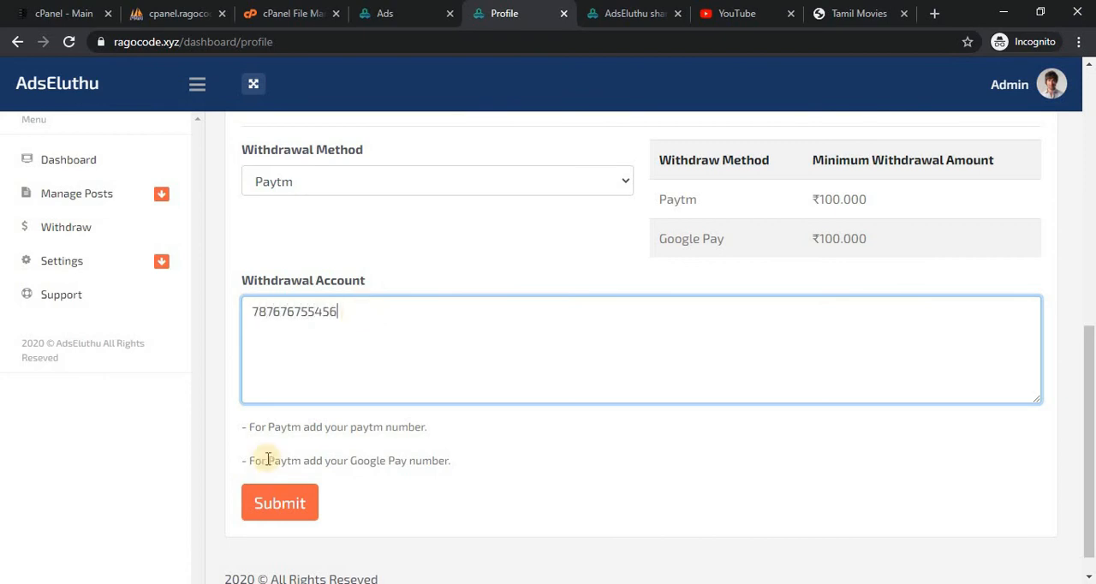
left_click(281, 506)
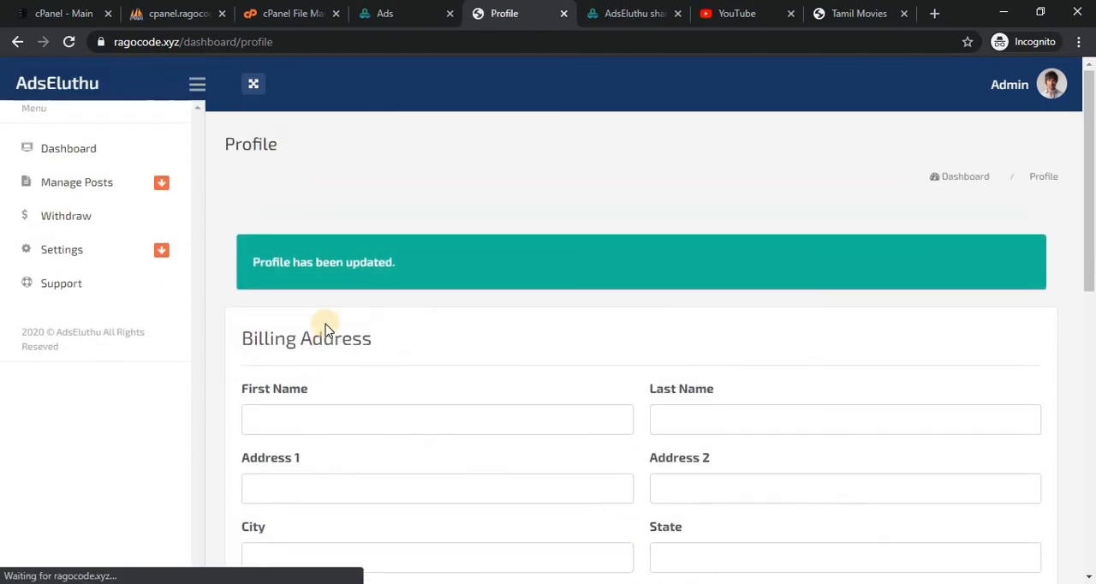
Open the member Withdrawal page and check whether a withdrawal can be requested.
left_click(105, 237)
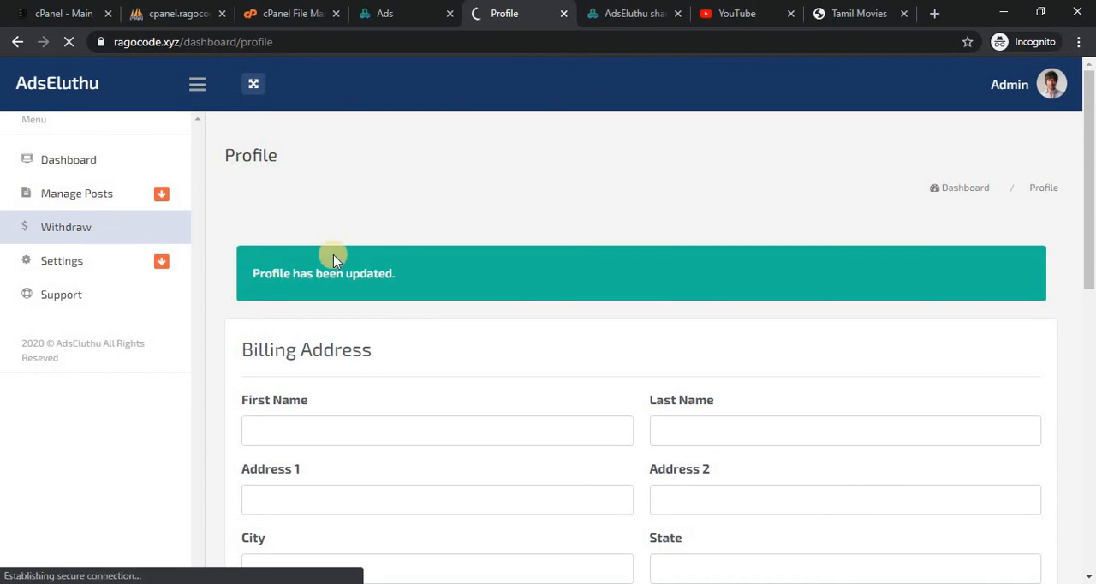
left_click_drag(1088, 189, 1086, 225)
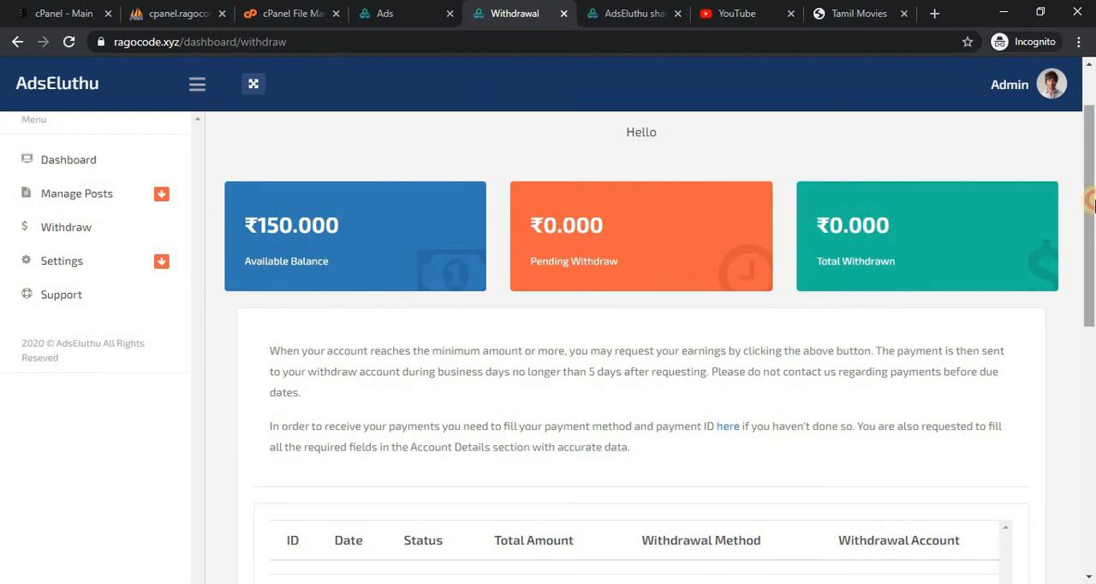
left_click_drag(1089, 193, 1091, 161)
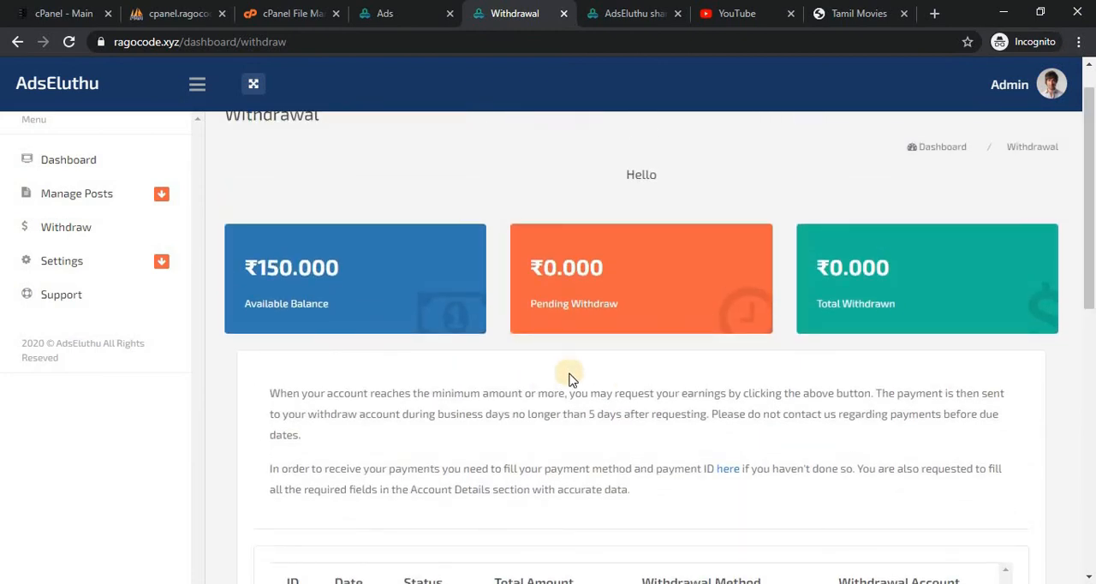
Switch to the admin area and open its Withdraw Settings page.
left_click(392, 10)
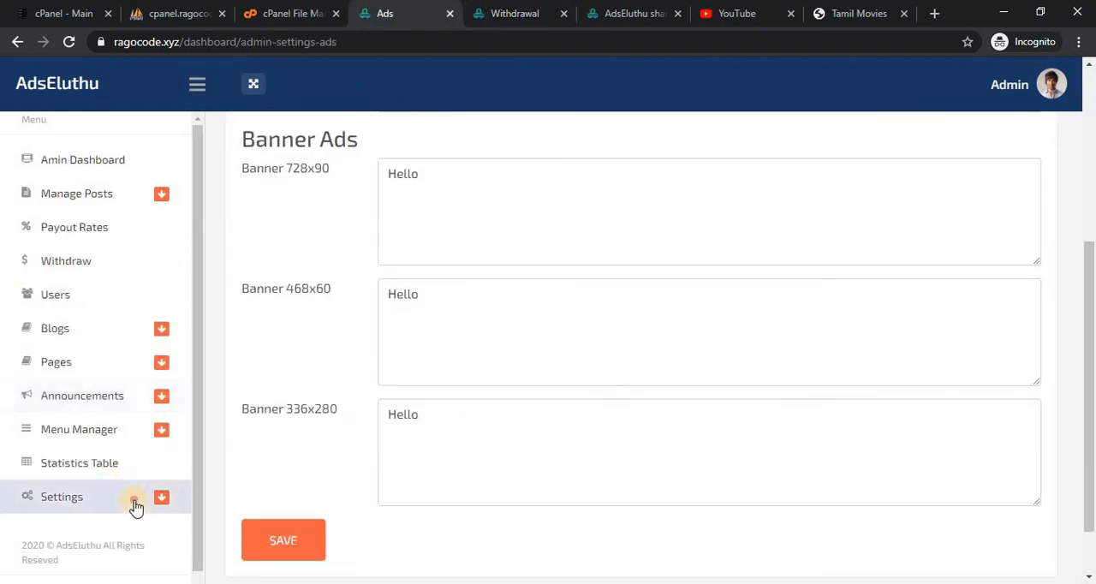
left_click(176, 495)
scroll(198, 479, "down", 1)
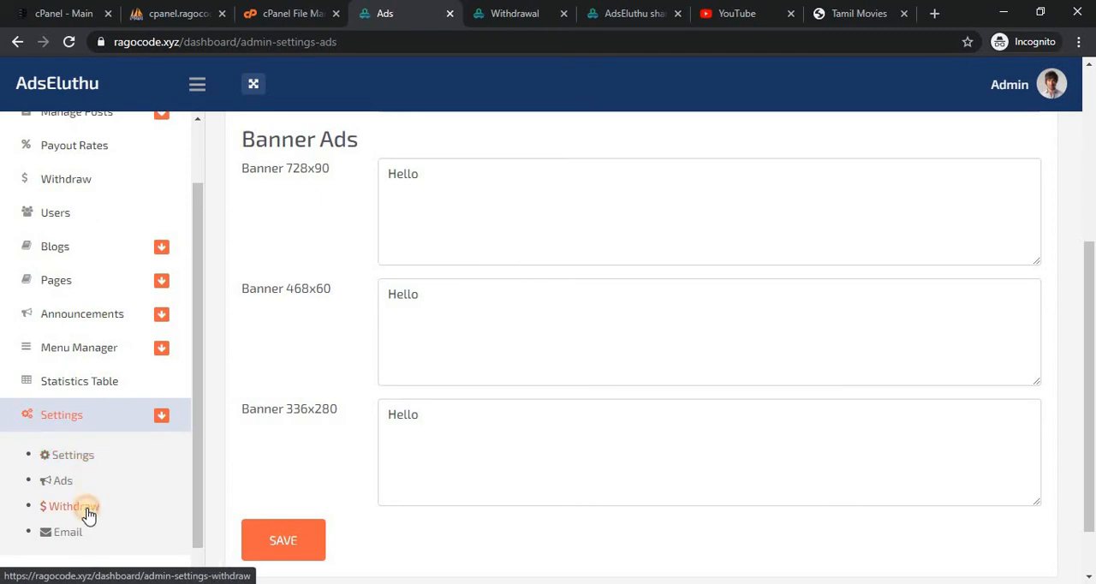
left_click(85, 508)
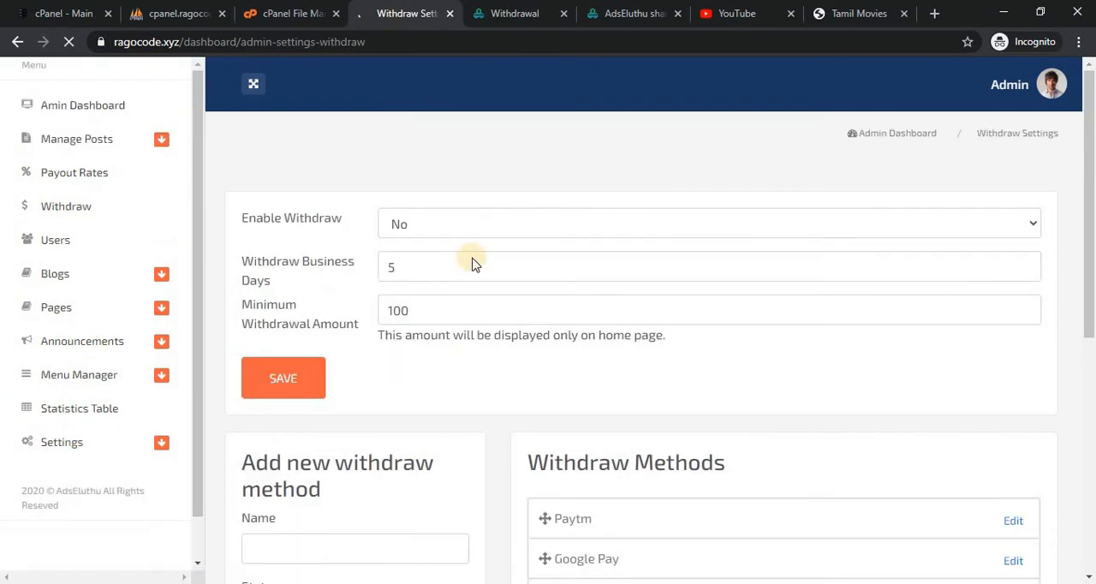
Try to enable withdrawals in the admin Withdraw Settings, save, and reload the member Withdrawal page.
left_click(475, 281)
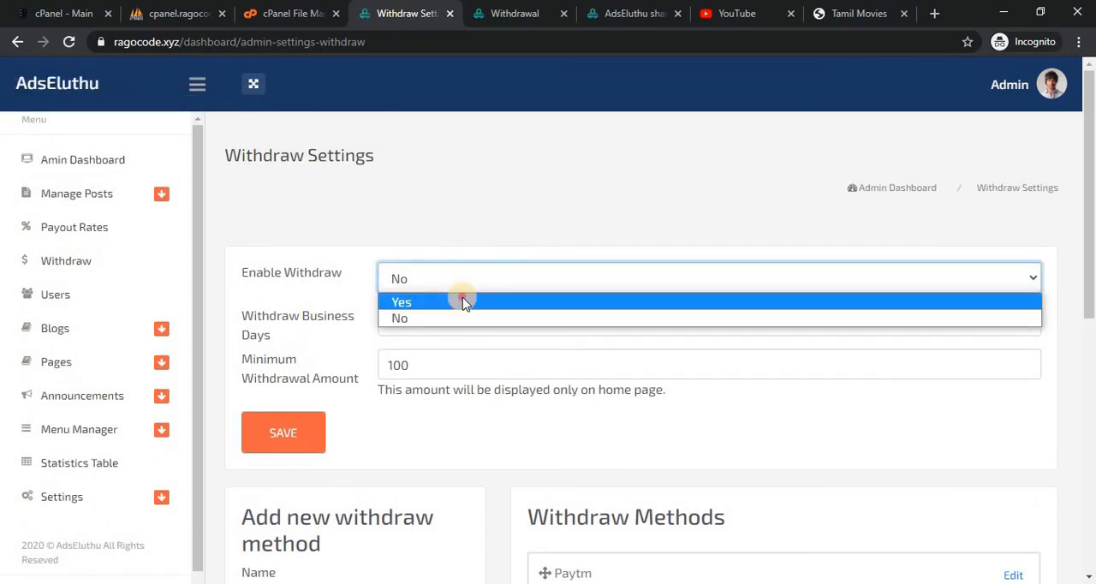
left_click(270, 456)
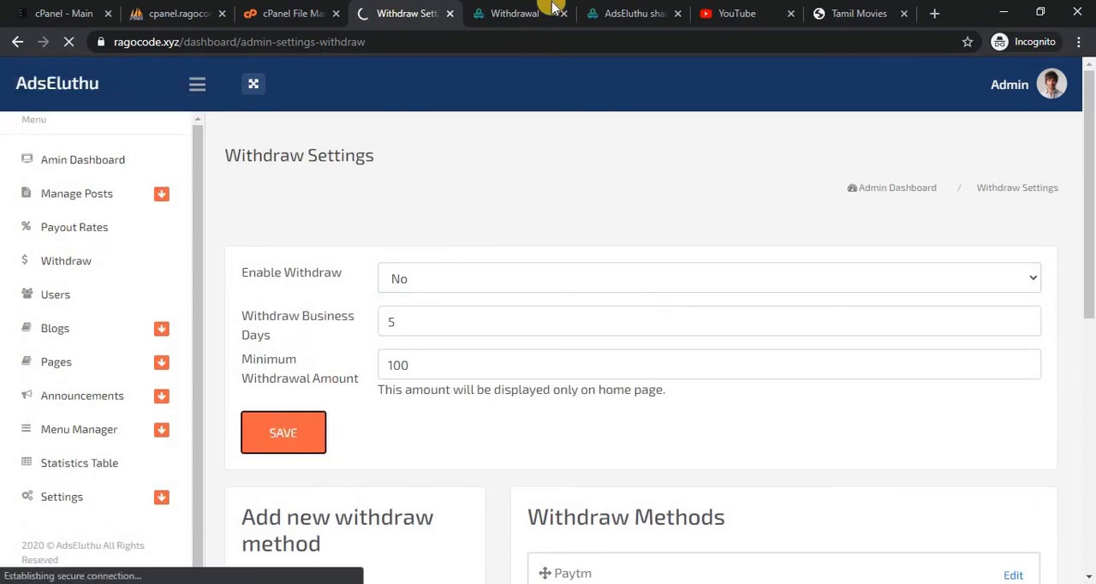
left_click(521, 12)
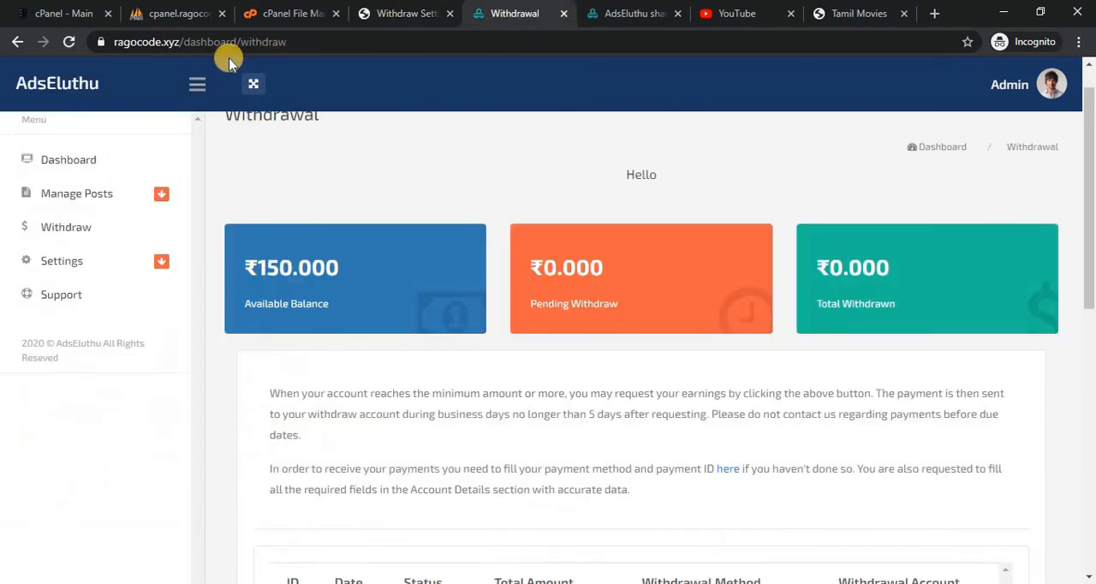
left_click(70, 42)
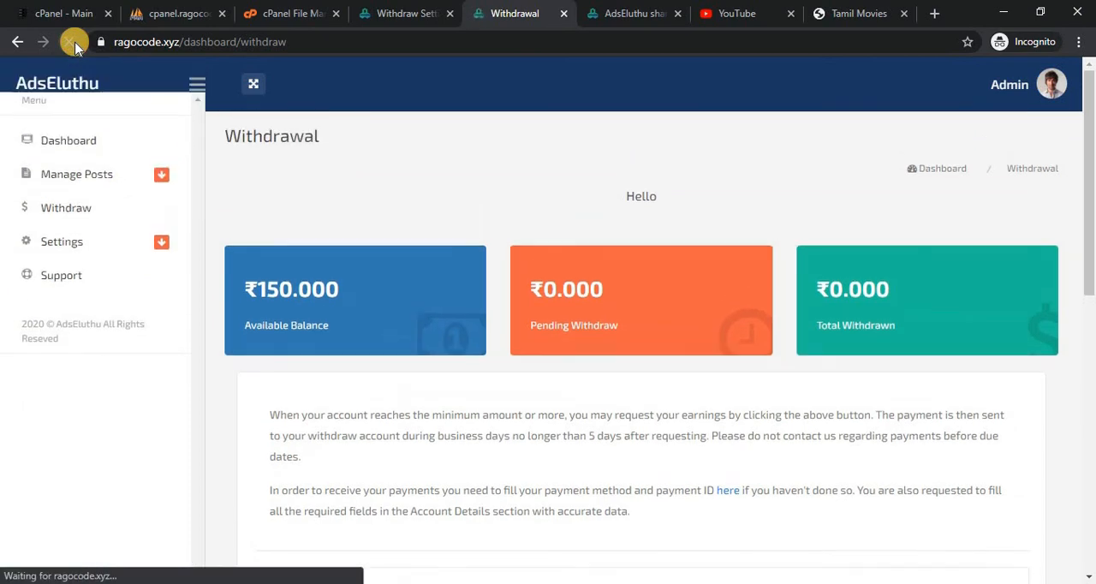
left_click(71, 40)
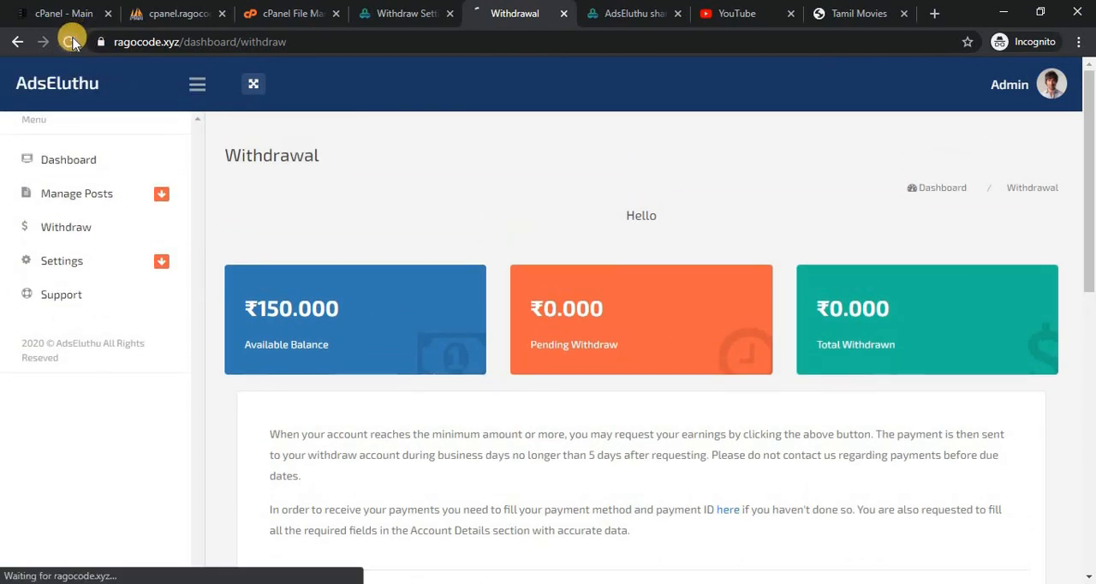
Set Enable Withdraw to Yes in the admin Withdraw Settings and save them.
left_click(402, 10)
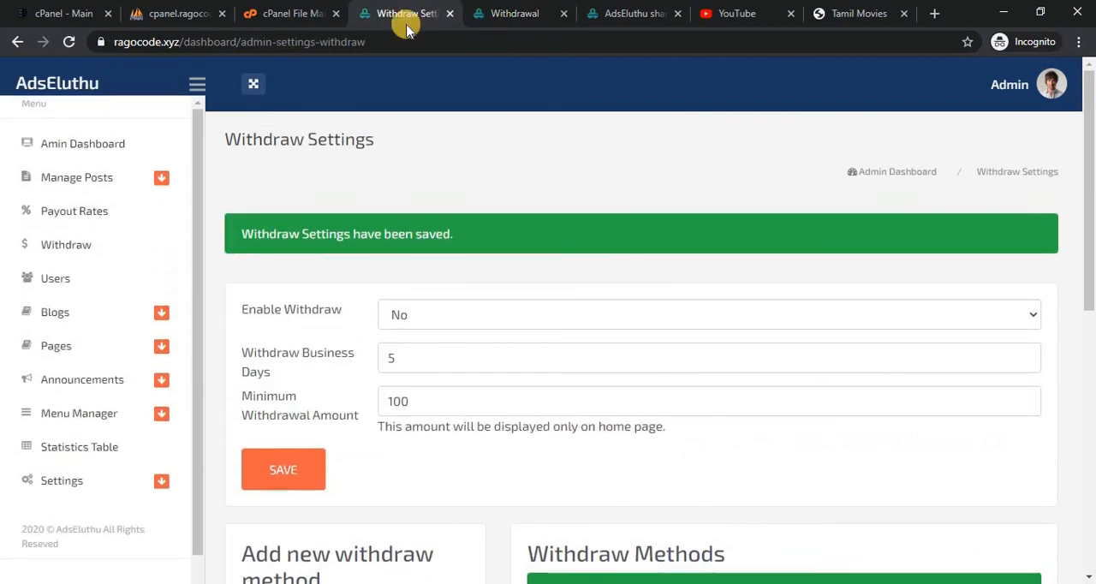
left_click(405, 343)
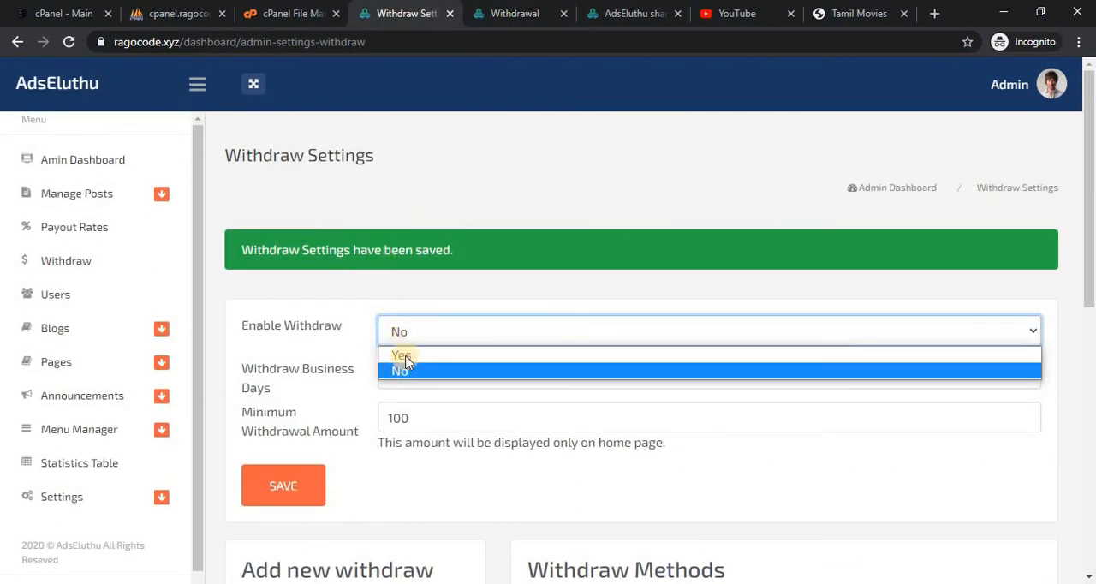
left_click(402, 354)
left_click(298, 486)
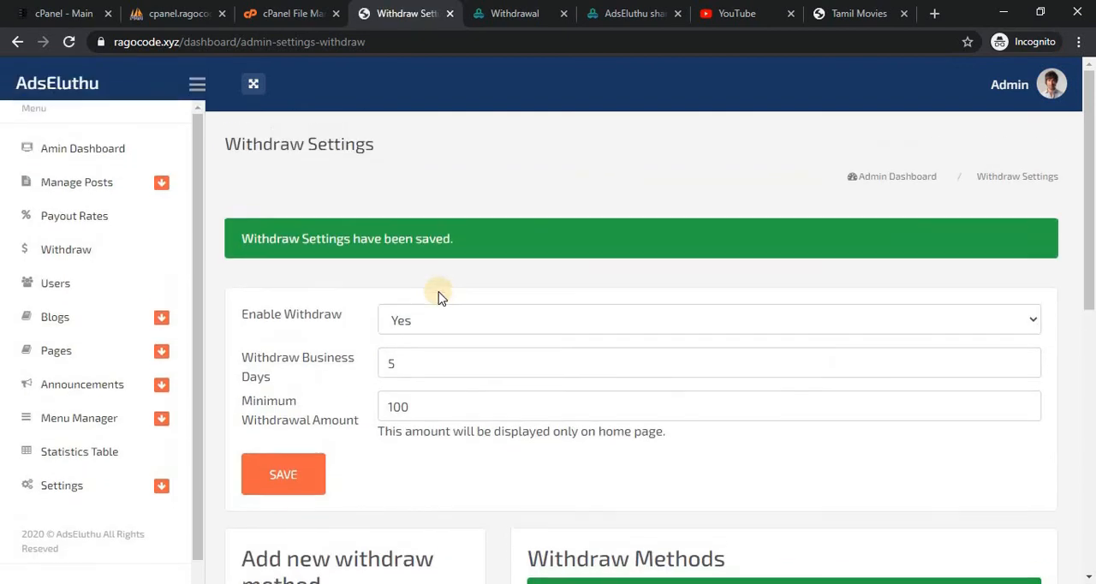
Submit a withdrawal request from the refreshed member Withdrawal page and check its entry in the withdrawals table.
left_click(541, 11)
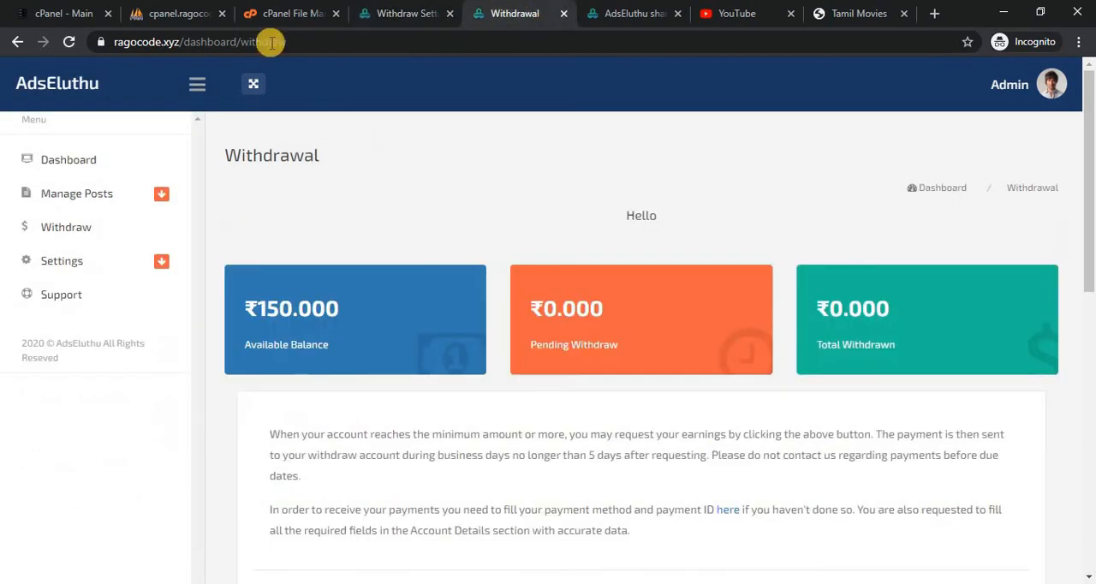
left_click(72, 41)
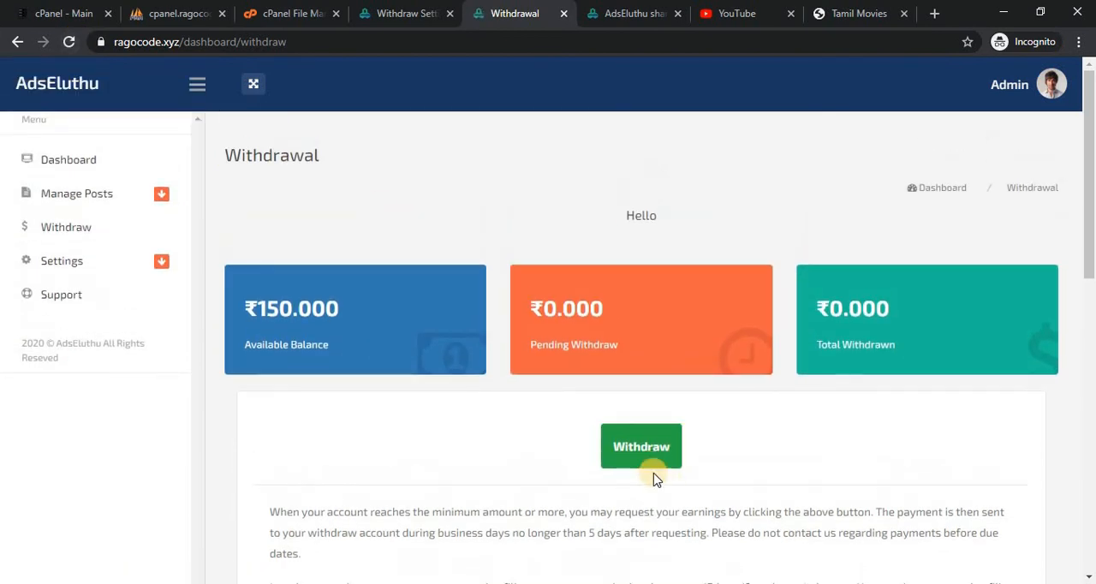
left_click(643, 449)
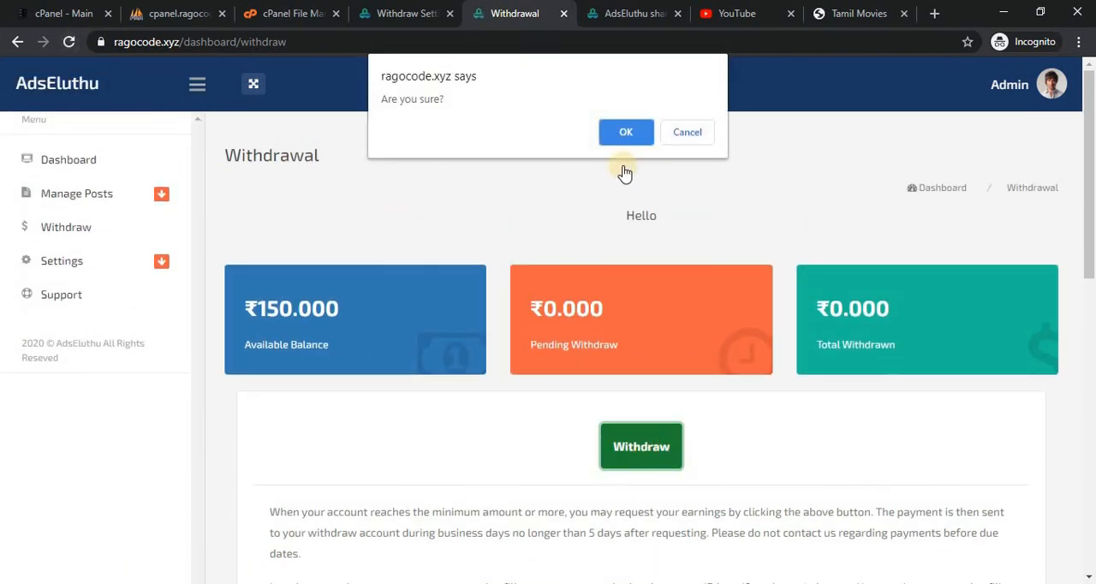
left_click(624, 130)
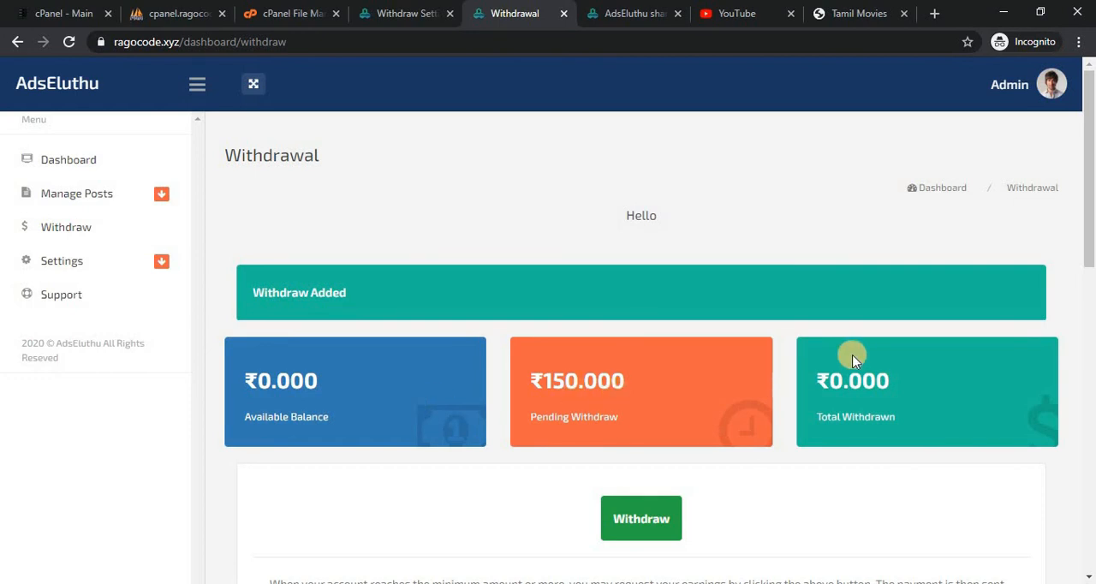
left_click_drag(1089, 244, 1090, 399)
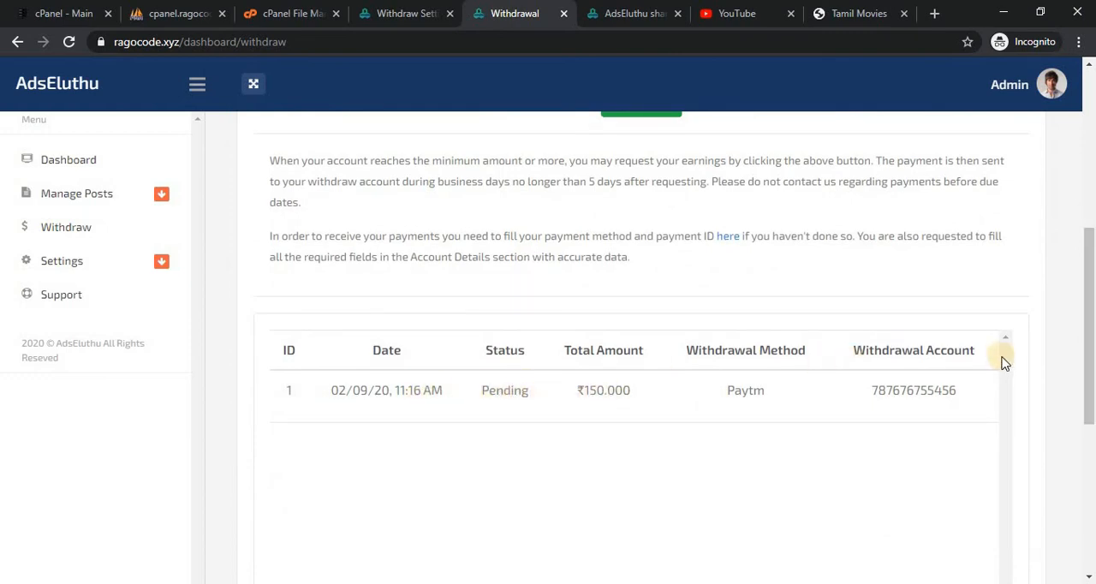
scroll(1091, 325, "up", 1)
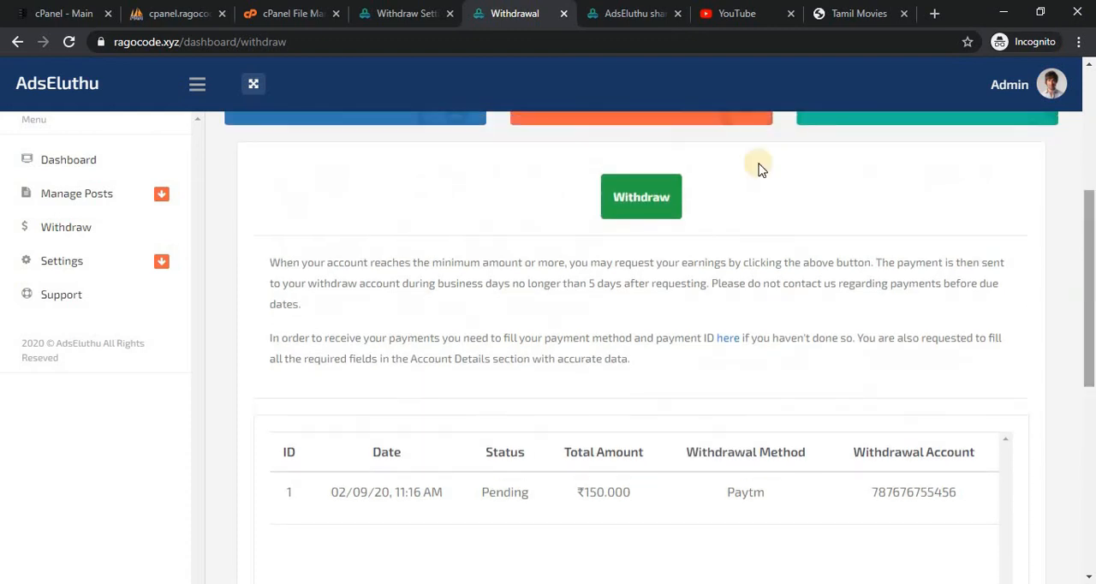
Approve the member's pending Paytm withdrawal on the admin Withdrawal page and mark it as complete.
left_click(407, 16)
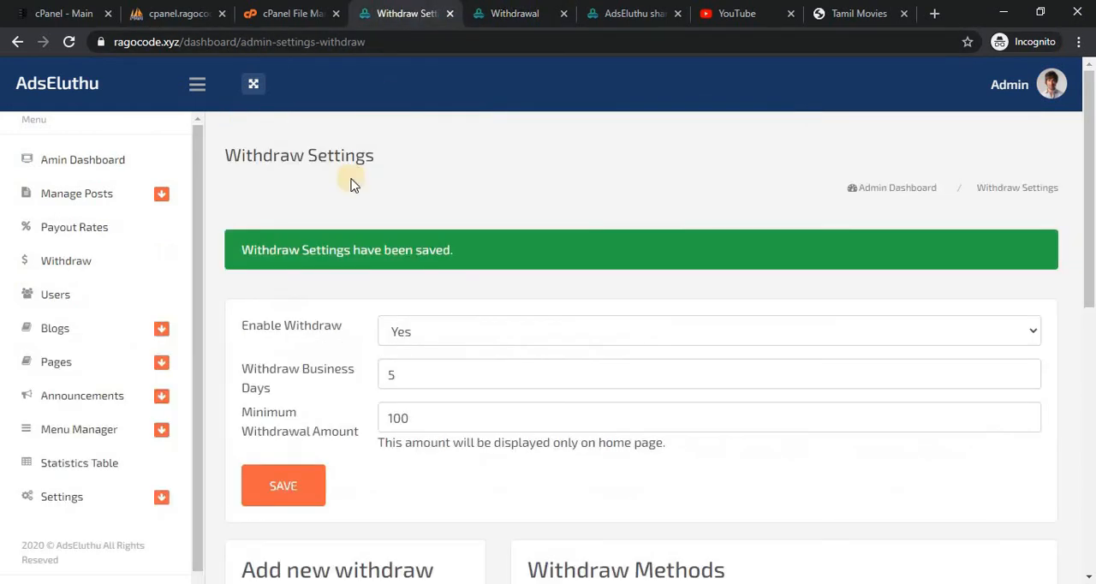
left_click(70, 276)
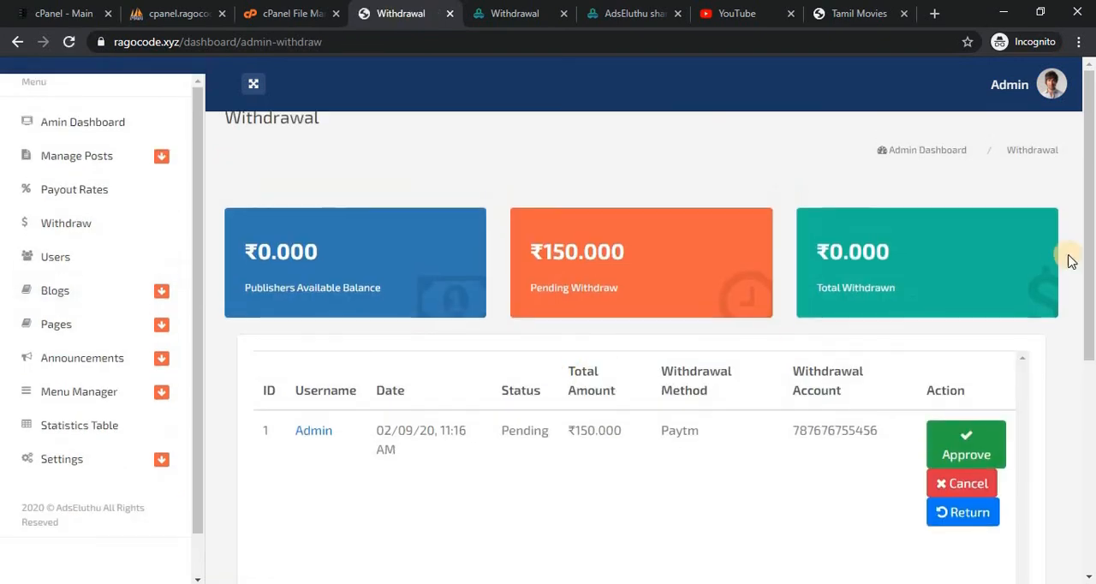
left_click_drag(1091, 227, 1091, 300)
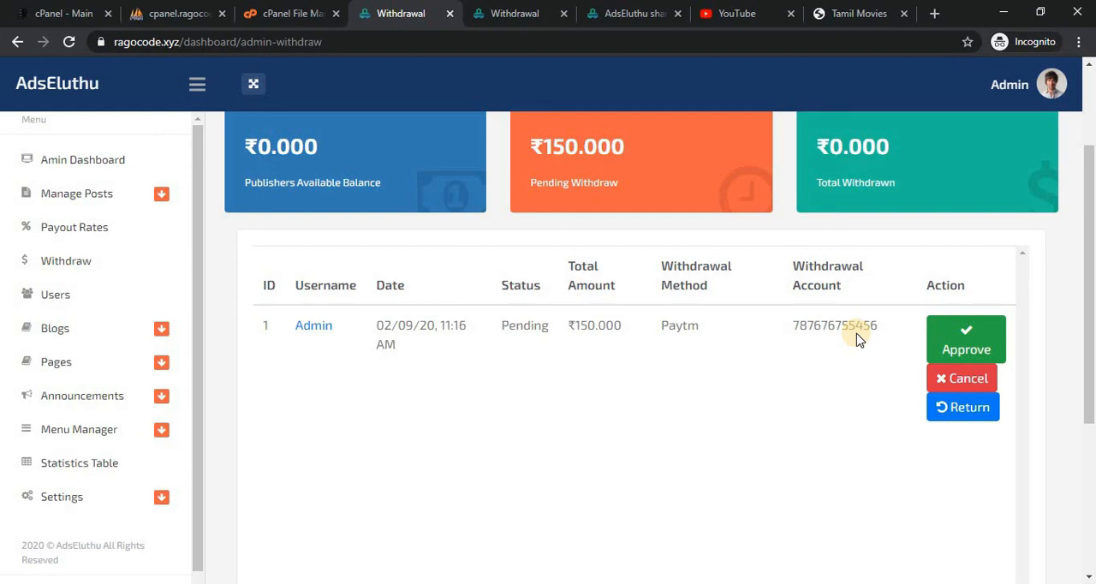
left_click(964, 335)
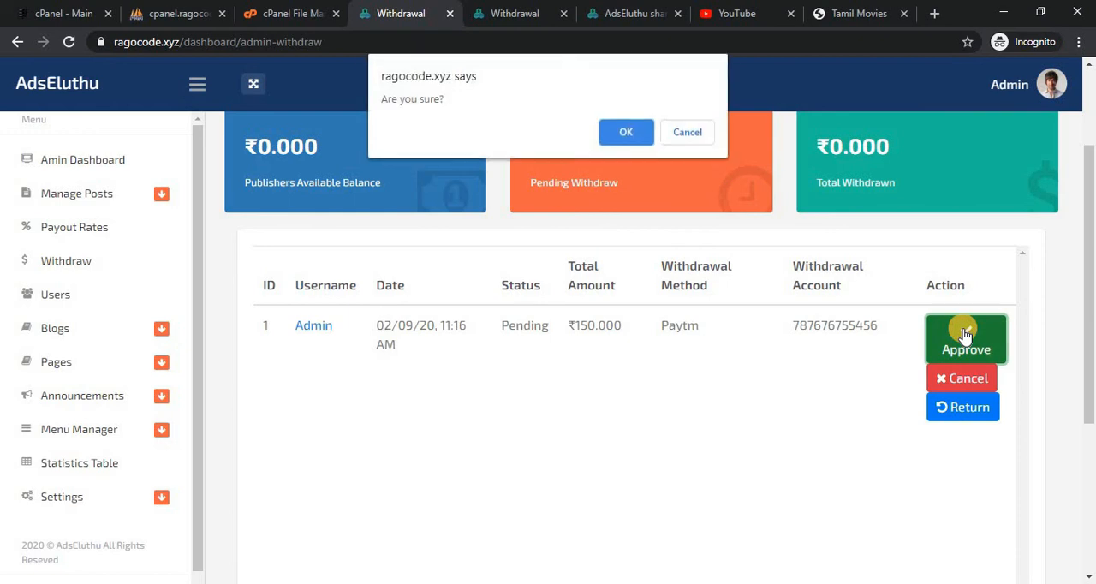
left_click(613, 132)
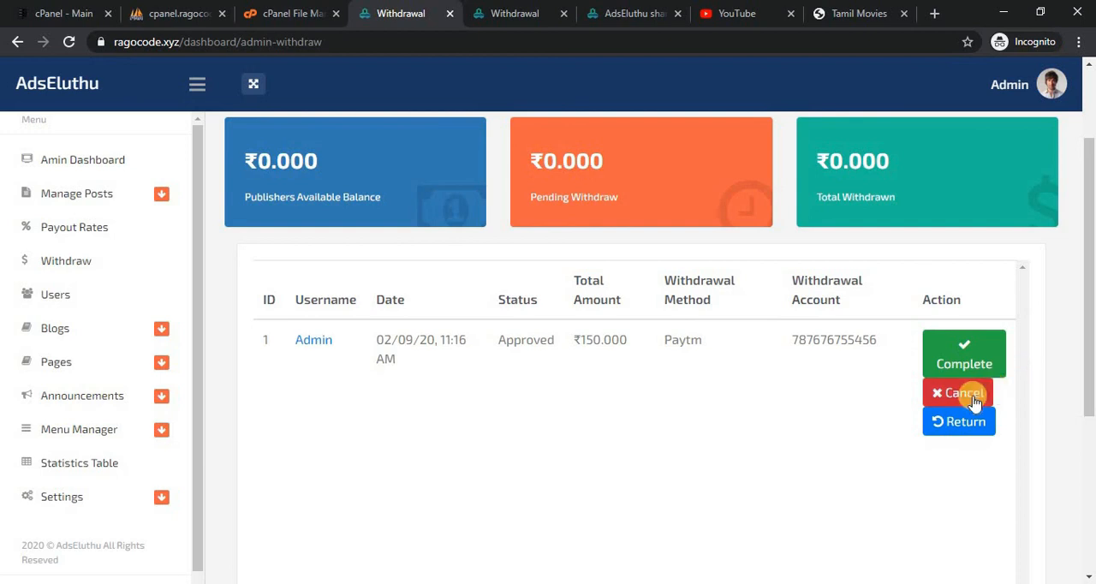
left_click(968, 363)
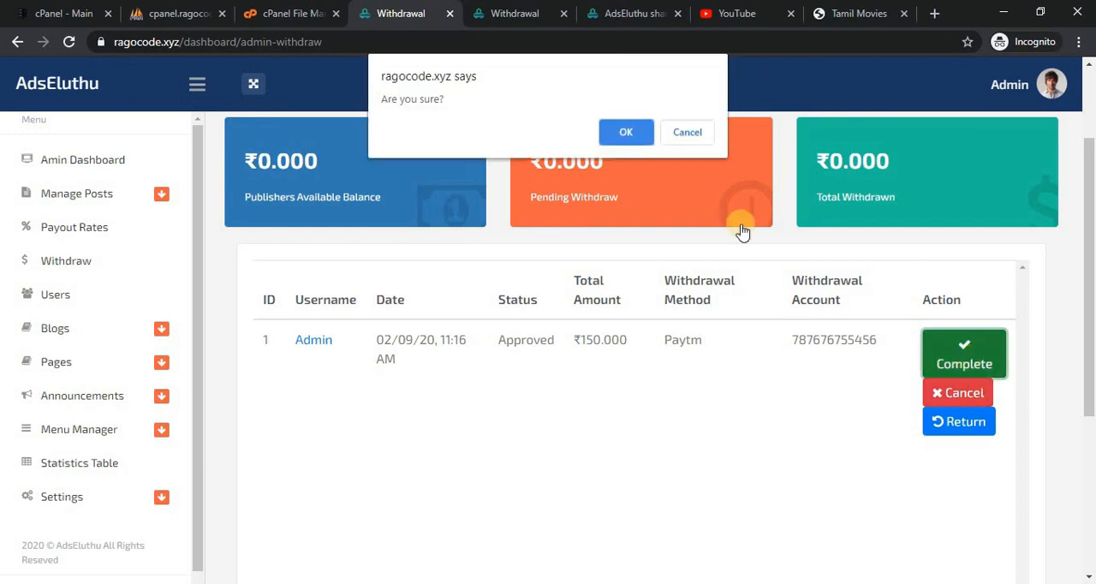
left_click(631, 133)
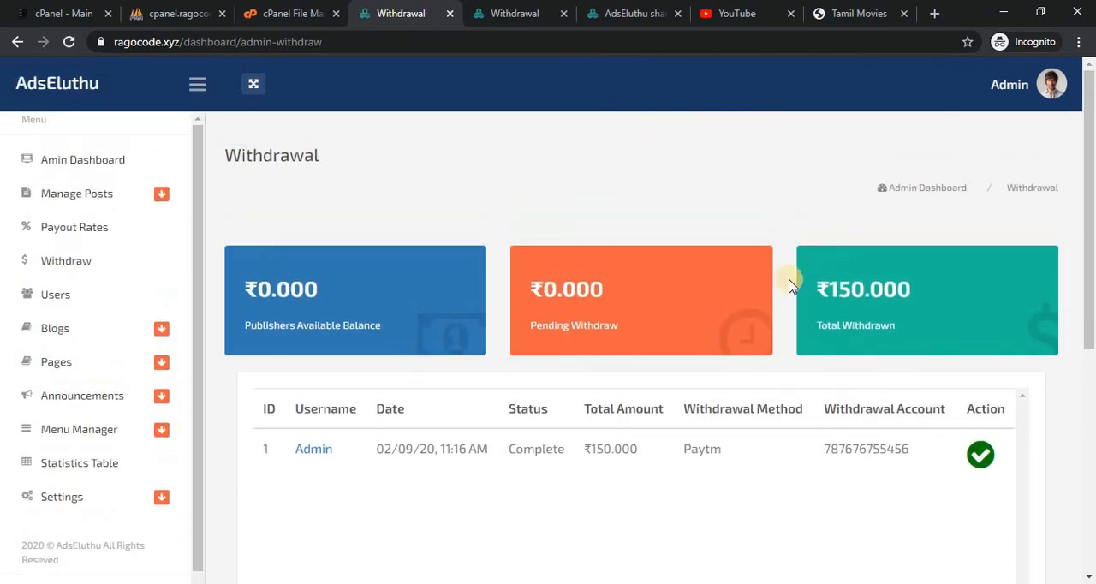
Reload the member Withdrawal page without resubmitting the form and check the request's status and the balances.
left_click(509, 10)
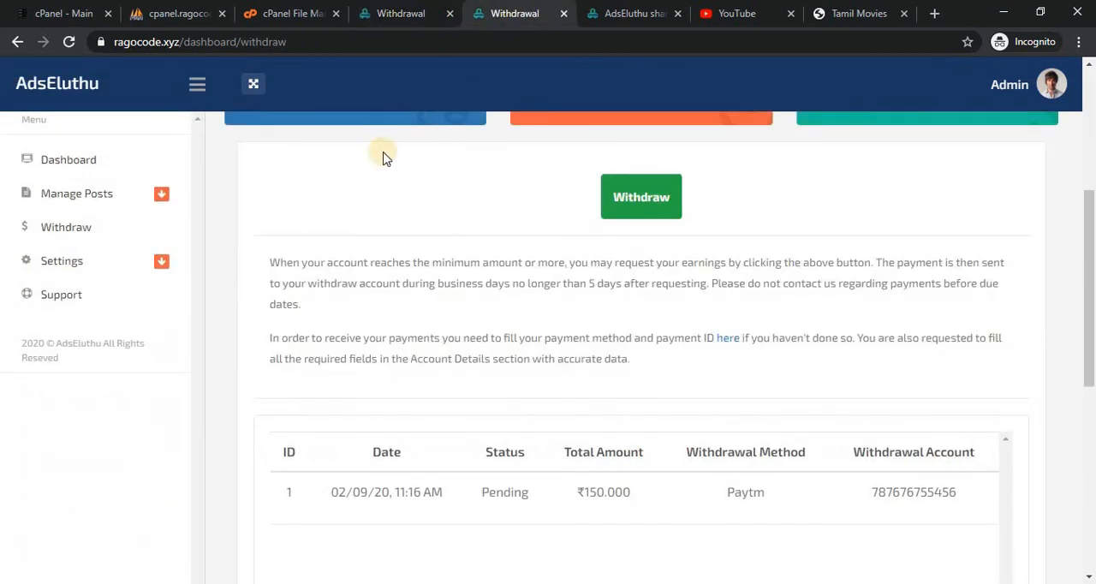
left_click(71, 43)
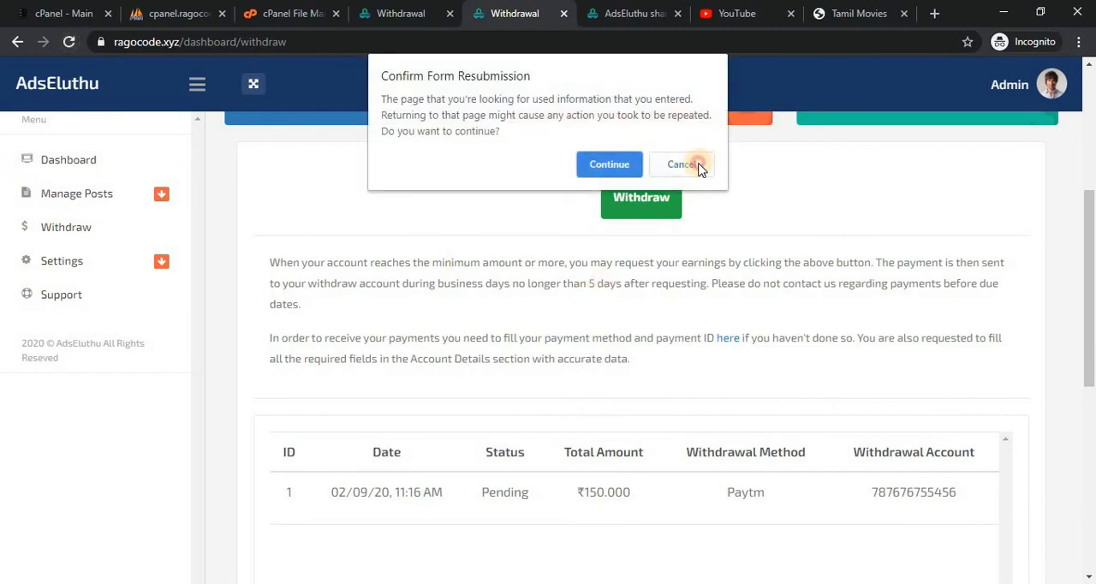
left_click(697, 165)
left_click(502, 44)
key("Return")
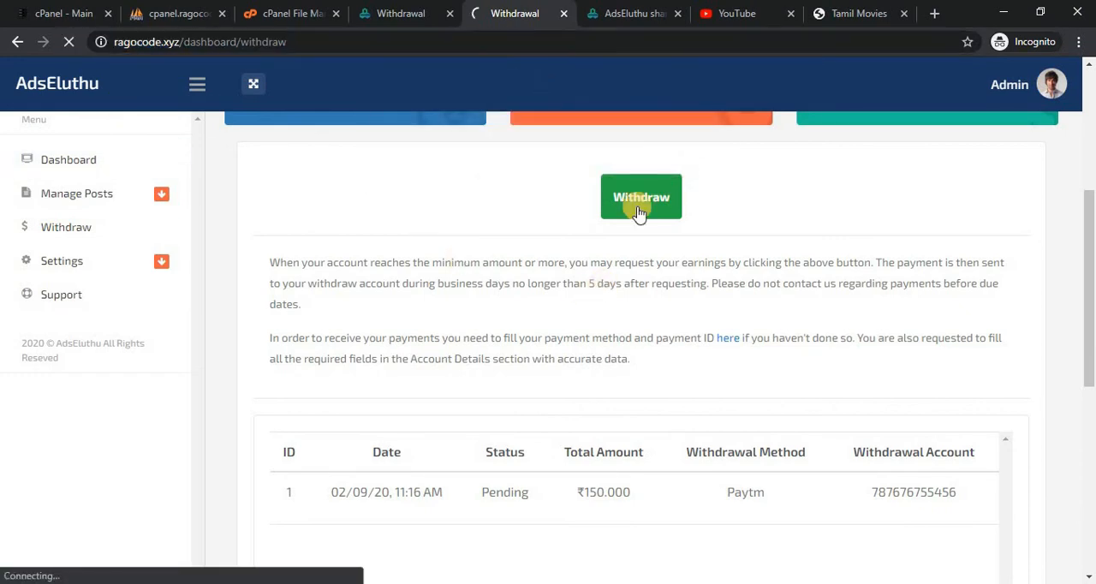
scroll(493, 548, "up", 1)
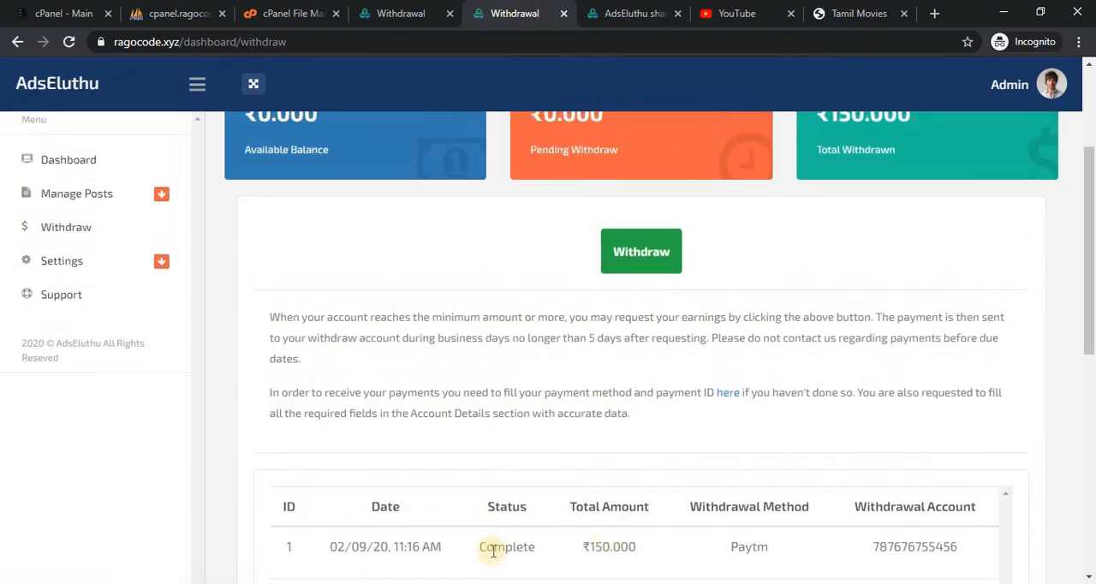
Check the completed withdrawal on the admin Withdrawal page and open the member's Change Password form.
left_click(411, 7)
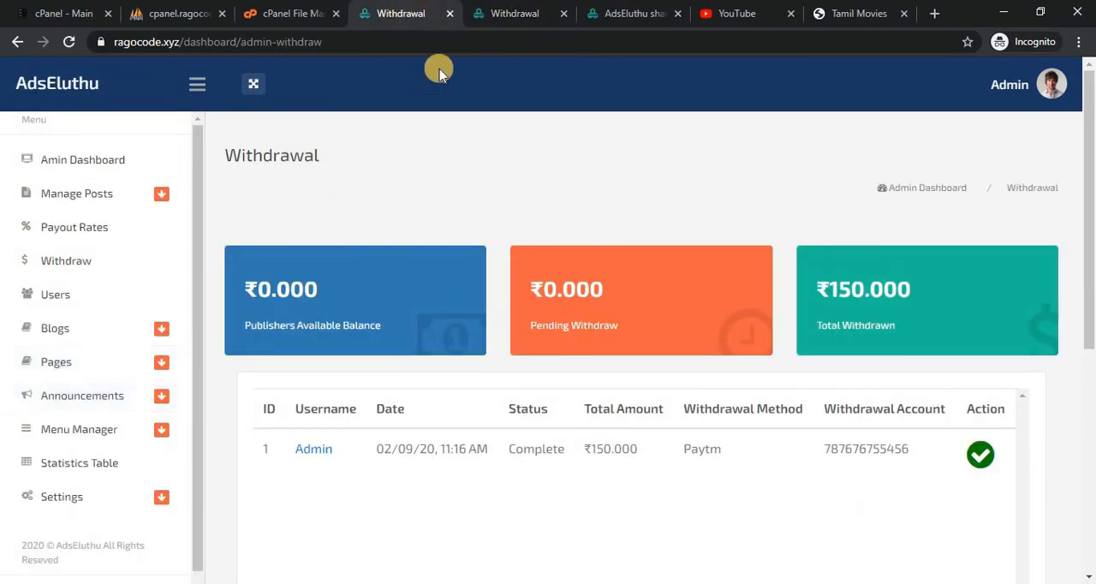
left_click(527, 13)
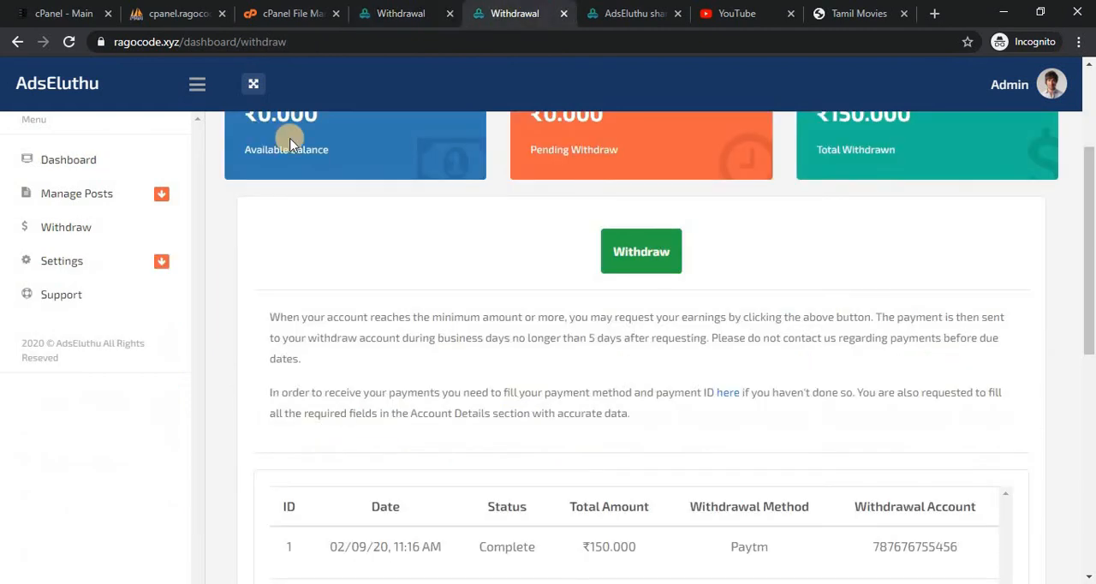
left_click(150, 271)
left_click(128, 334)
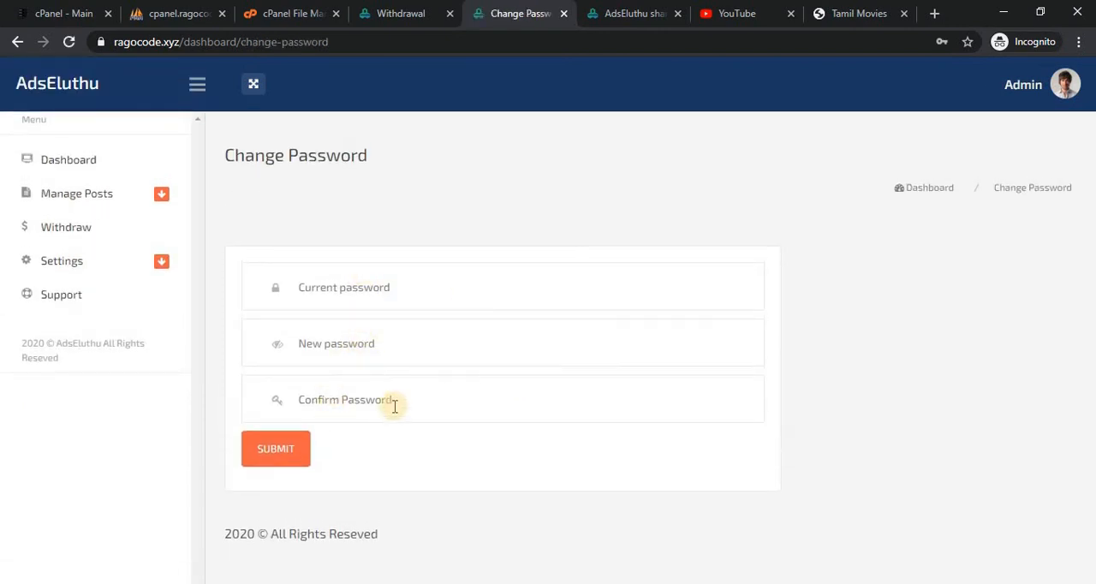
Open the member's Change Email form and examine its current, new and confirm email fields.
left_click(166, 269)
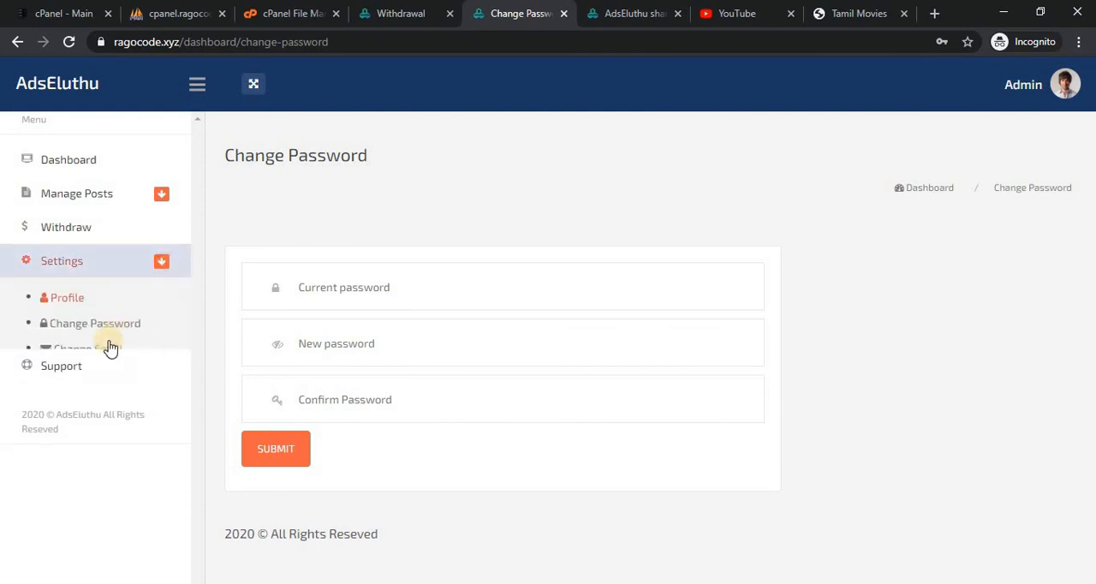
left_click(107, 361)
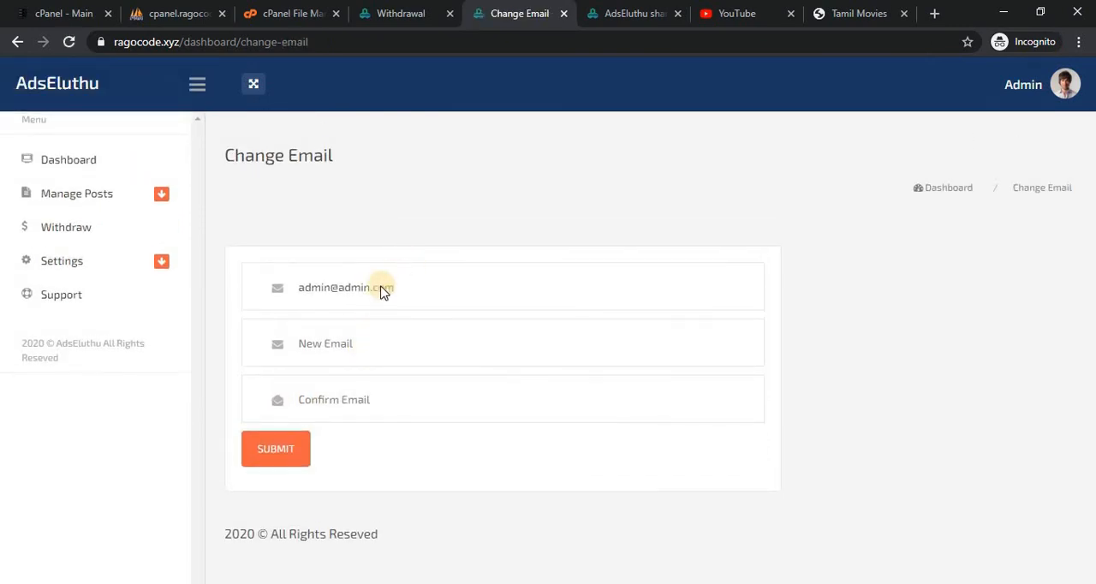
left_click_drag(417, 288, 384, 288)
left_click(415, 291)
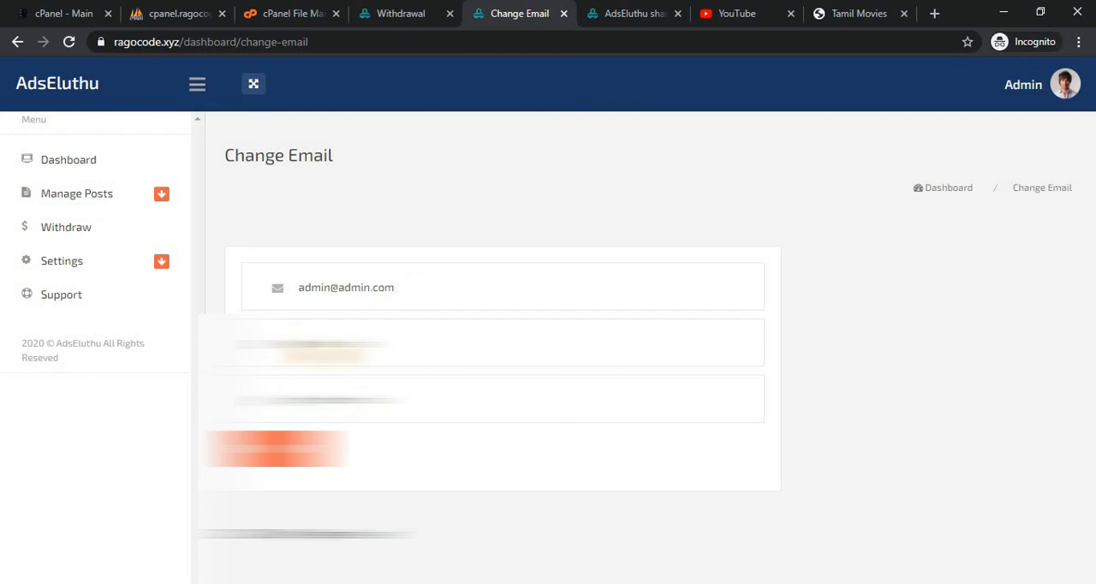
left_click(326, 347)
left_click(497, 240)
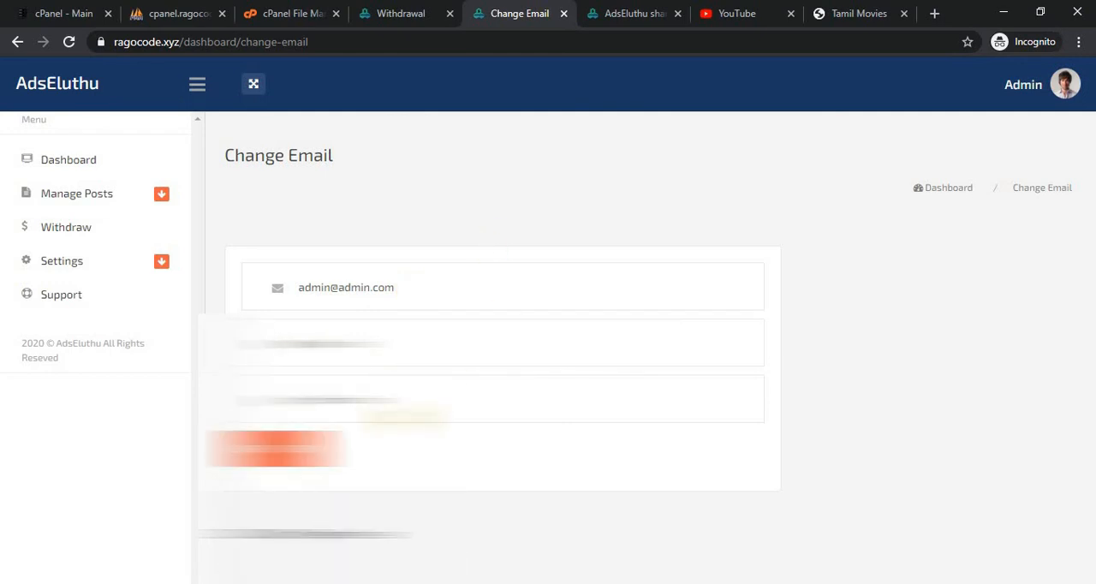
Open the member Support page and examine the contact form's name, email, subject and message fields.
left_click(75, 300)
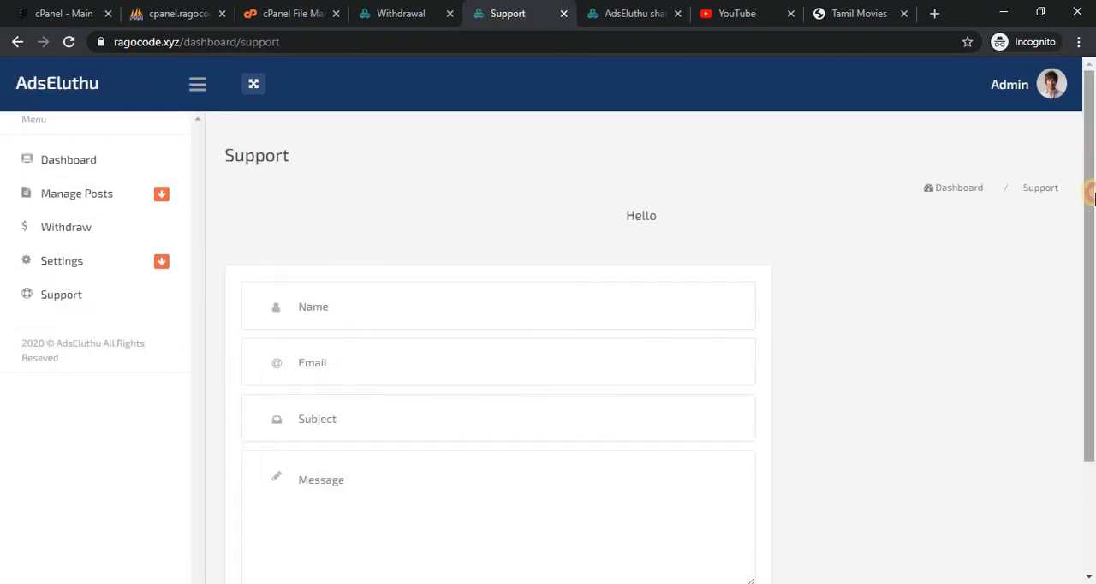
left_click_drag(1093, 197, 1088, 232)
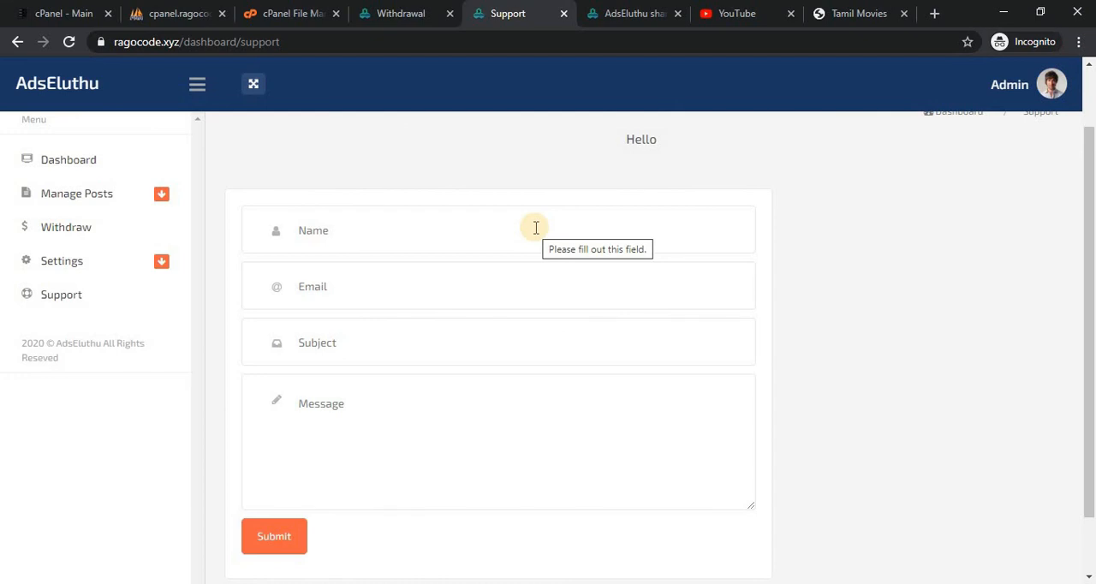
left_click(423, 234)
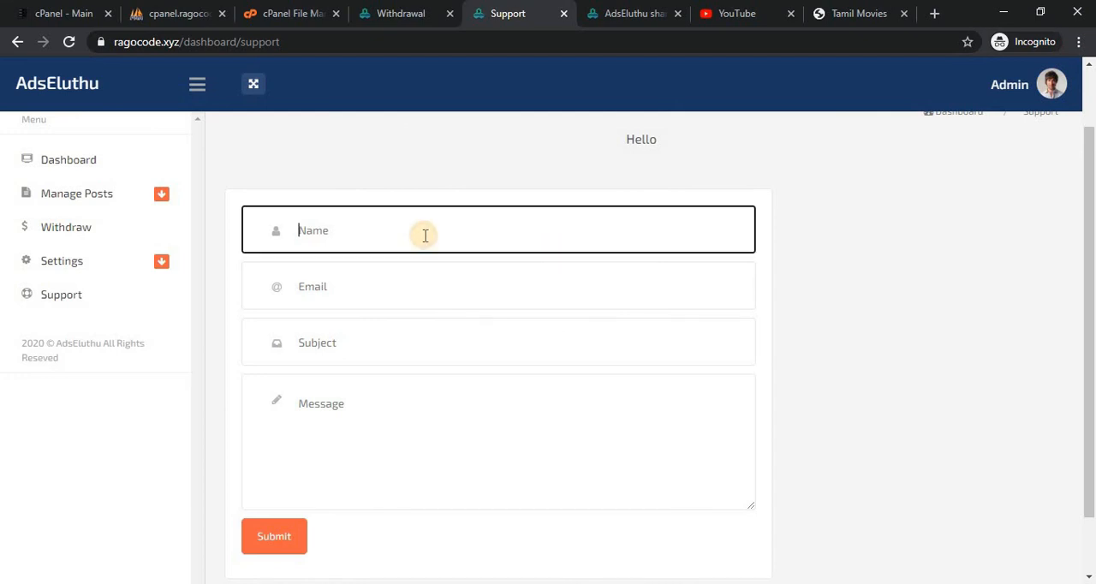
left_click(850, 234)
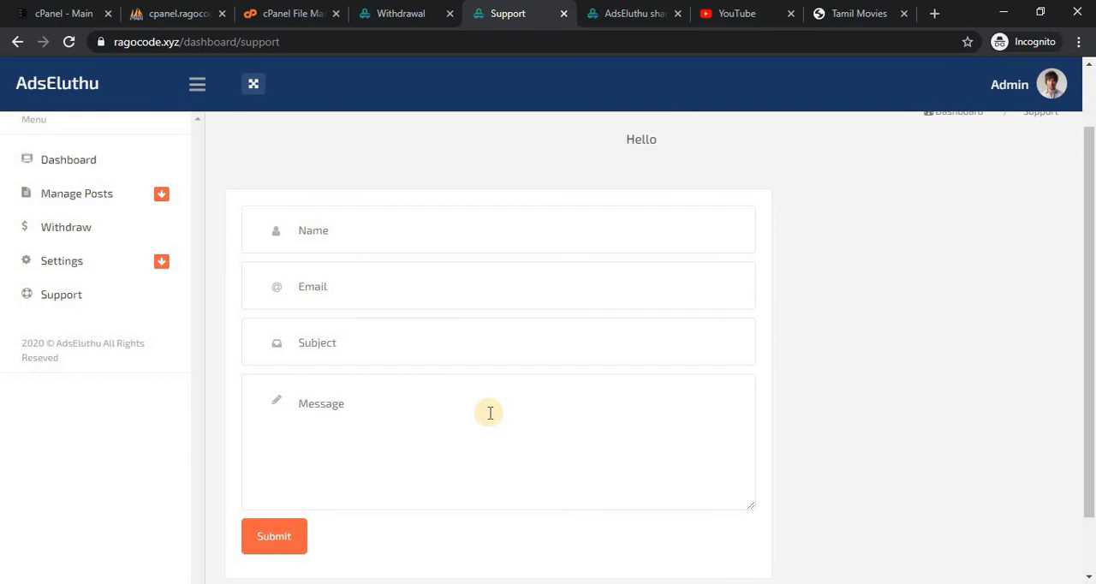
Reload the public home page and check the withdrawals table for the member's payment.
left_click(628, 12)
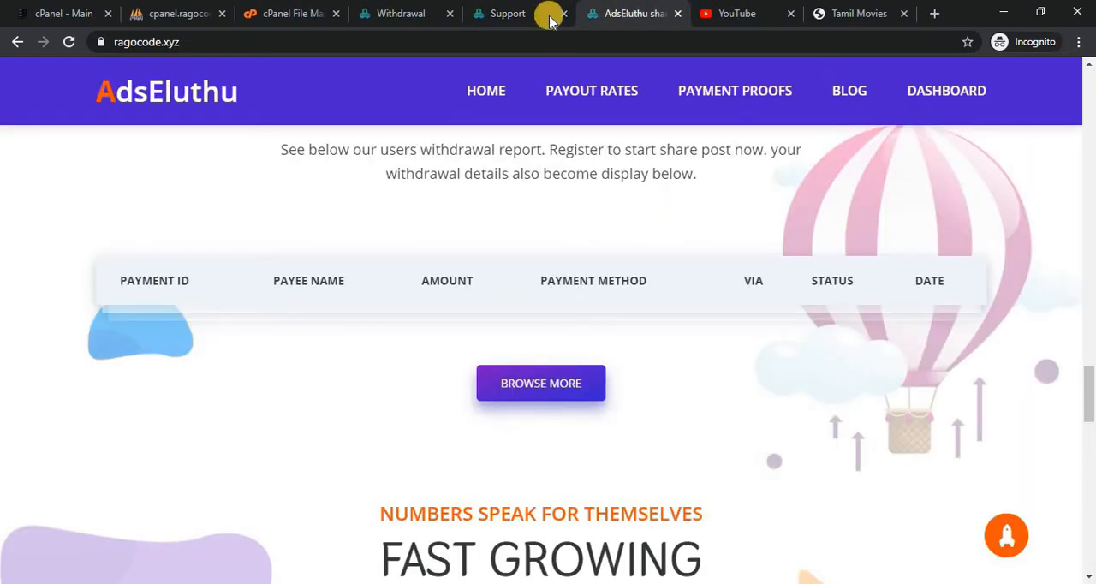
left_click(70, 42)
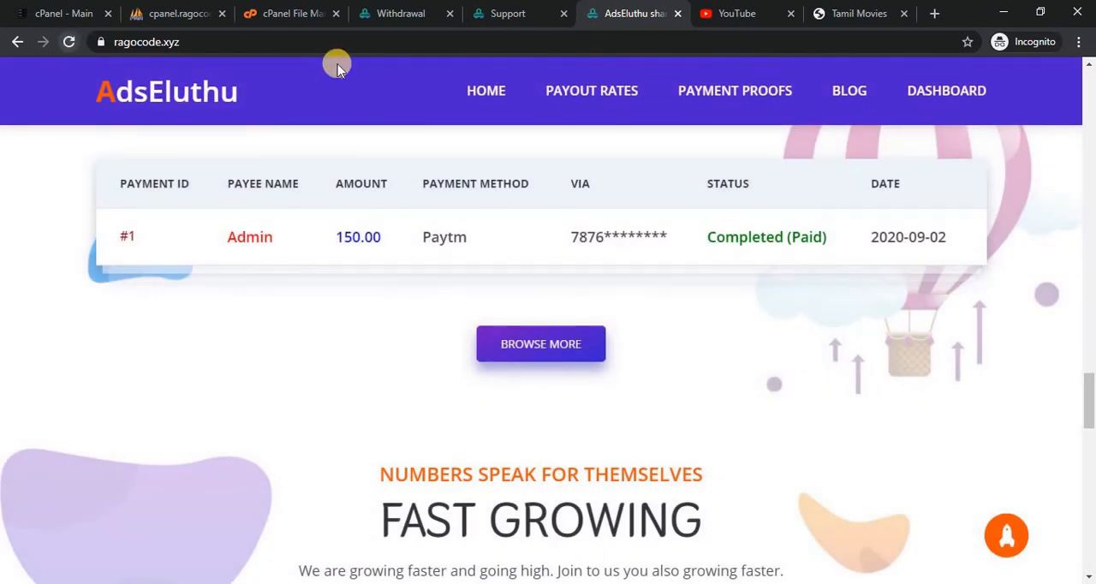
left_click_drag(1089, 411, 1089, 103)
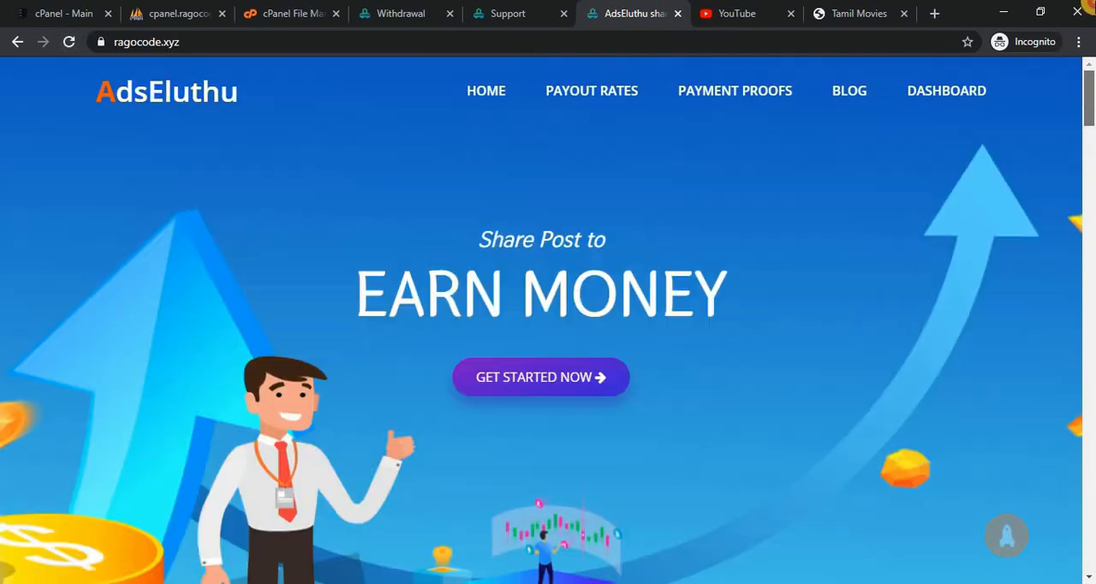
View the country rates on the public Payout Rates page and the withdrawals table on the Payment Proofs page.
left_click(570, 103)
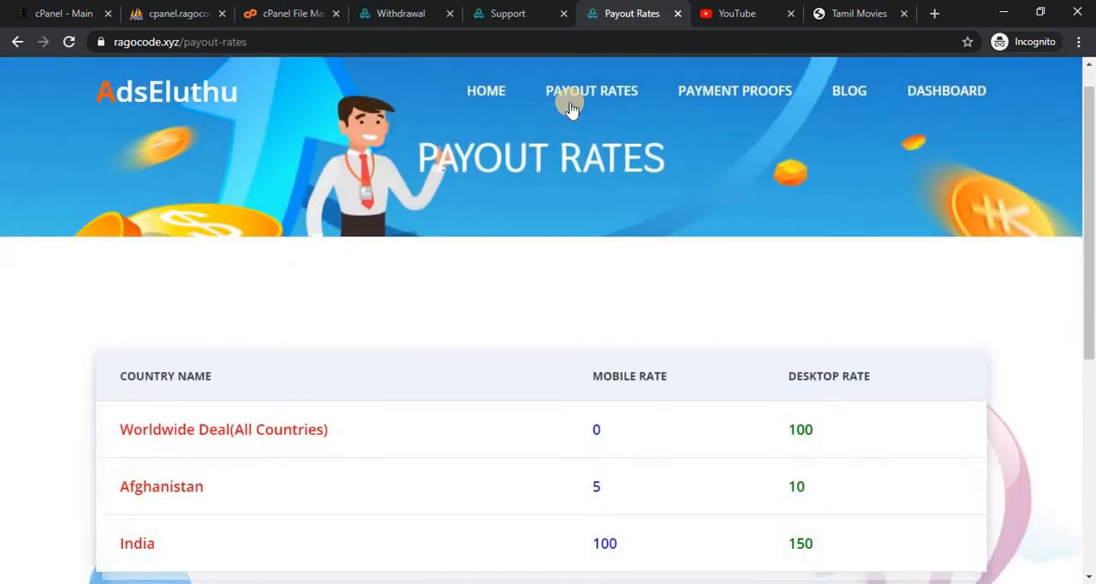
scroll(569, 103, "down", 1)
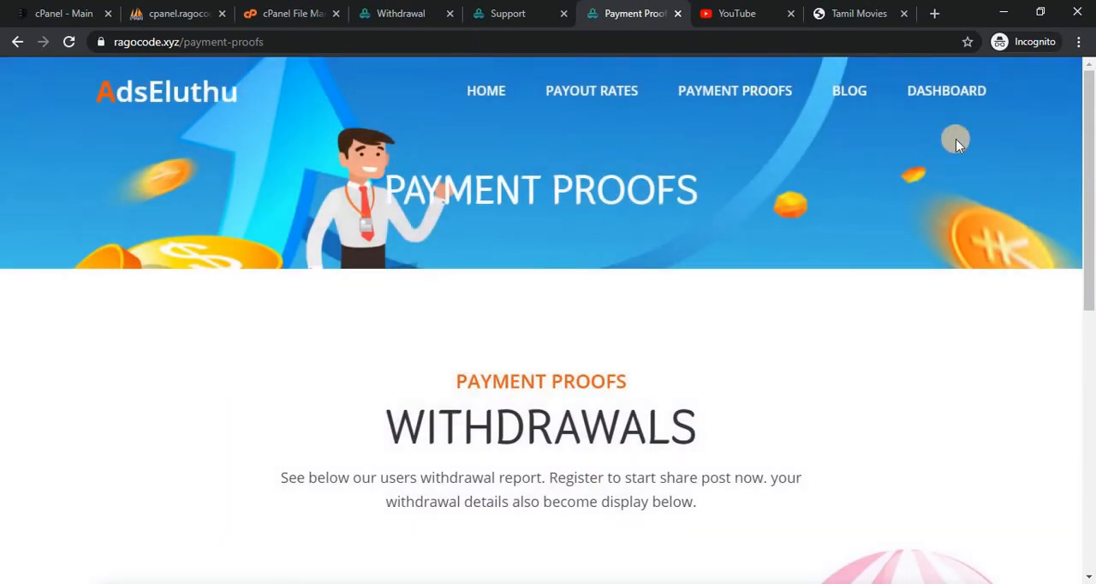
scroll(729, 294, "down", 3)
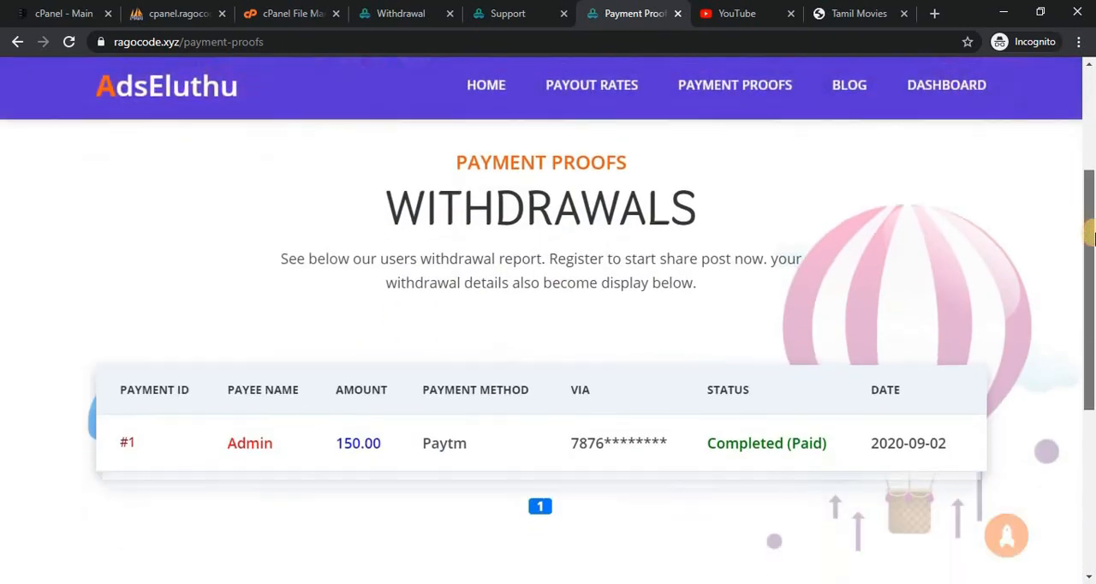
Compare the Payment Proofs entry with the admin Withdrawal page and open the public Blog page.
left_click(420, 13)
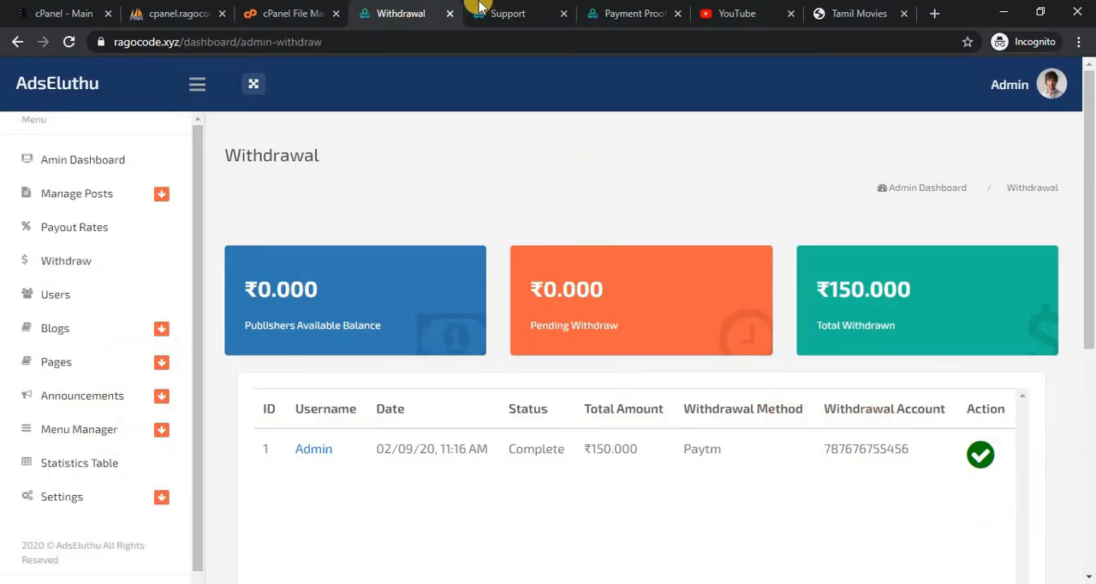
left_click(531, 10)
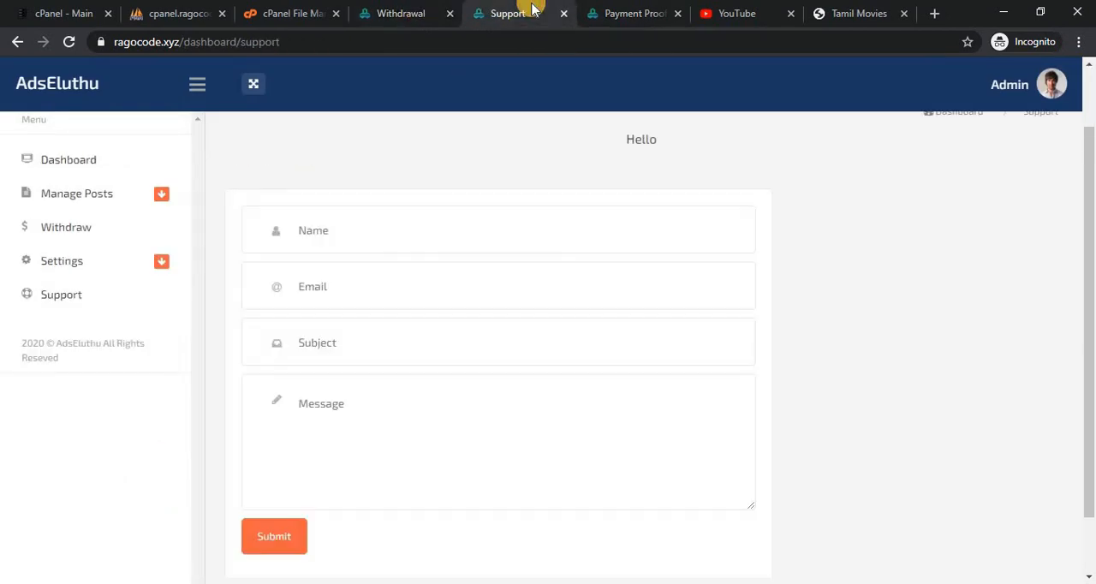
left_click(613, 11)
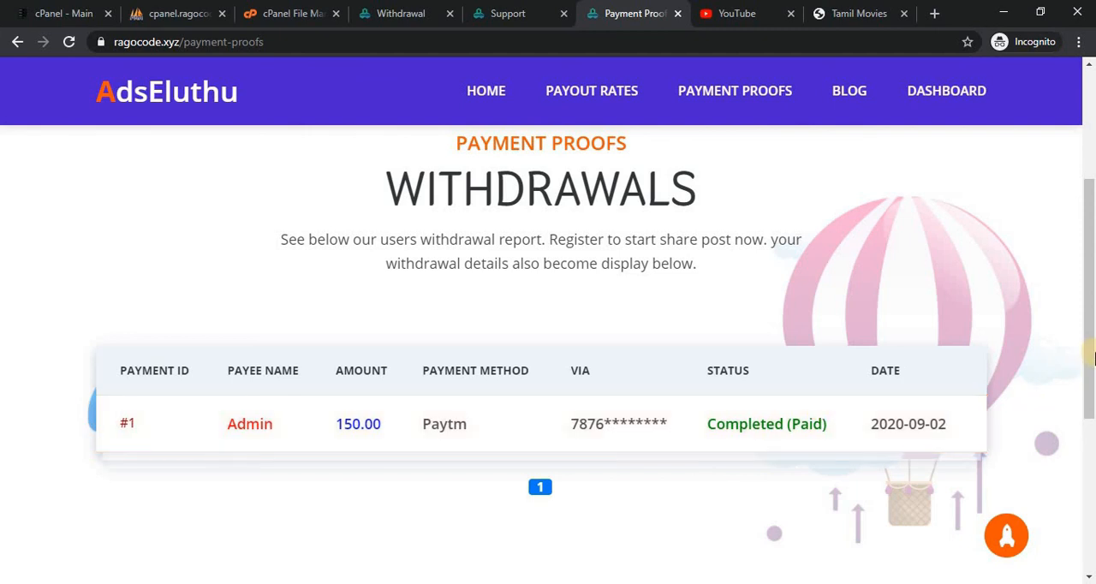
mouse_move(1090, 358)
left_mouse_down()
mouse_move(1090, 398)
mouse_move(1090, 351)
left_mouse_up()
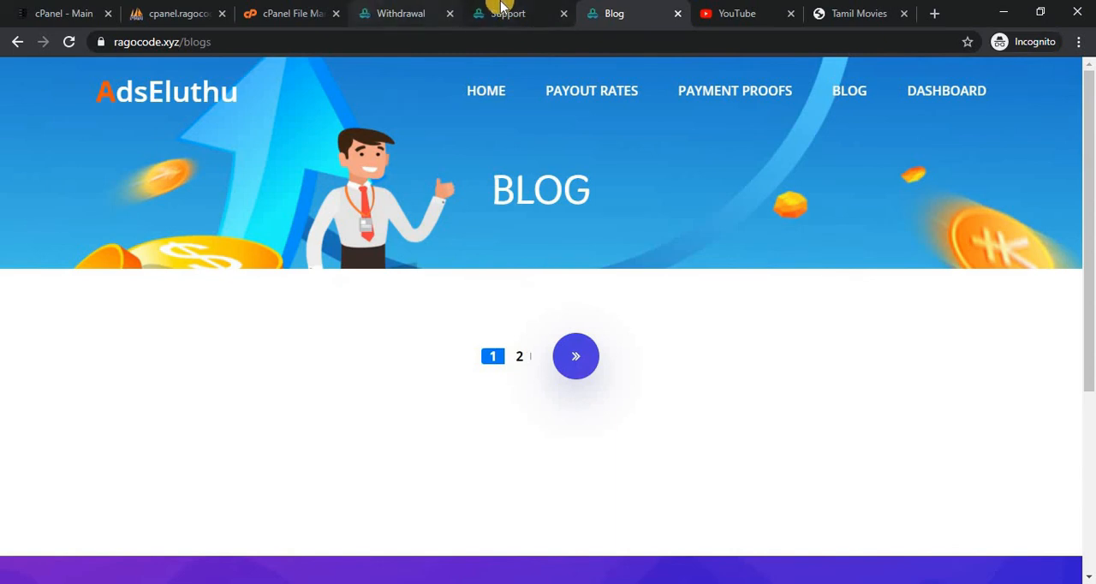
Start a new admin blog post titled "test" and set Published to Yes.
left_click(385, 12)
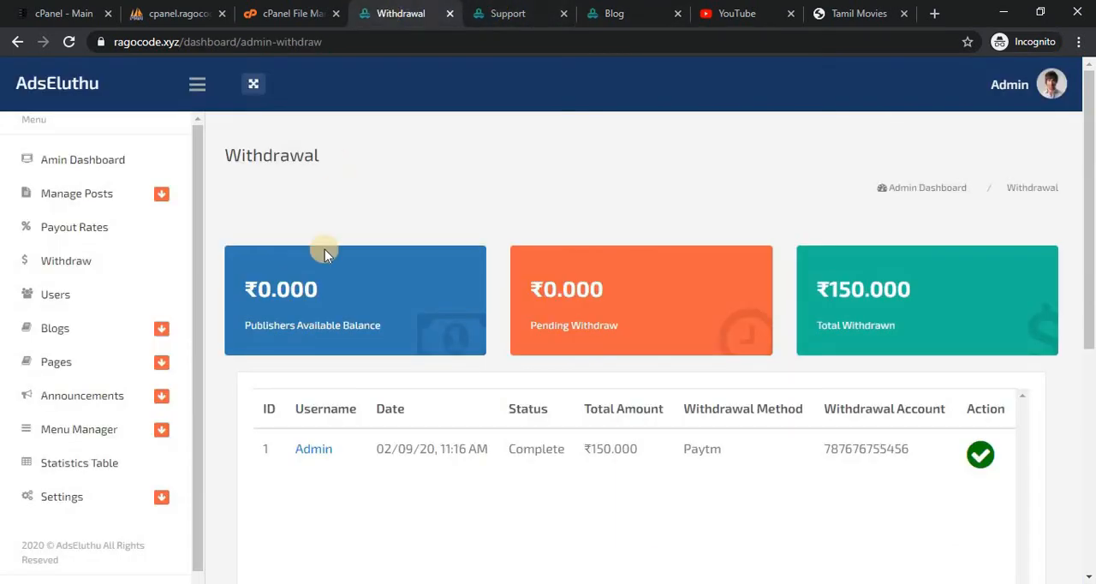
left_click(142, 332)
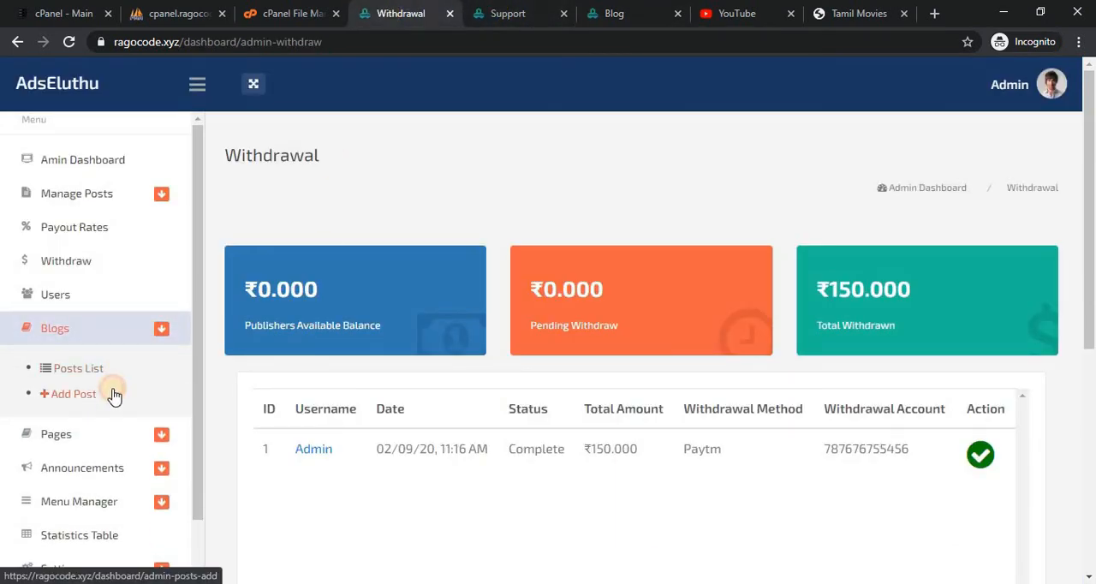
left_click(114, 395)
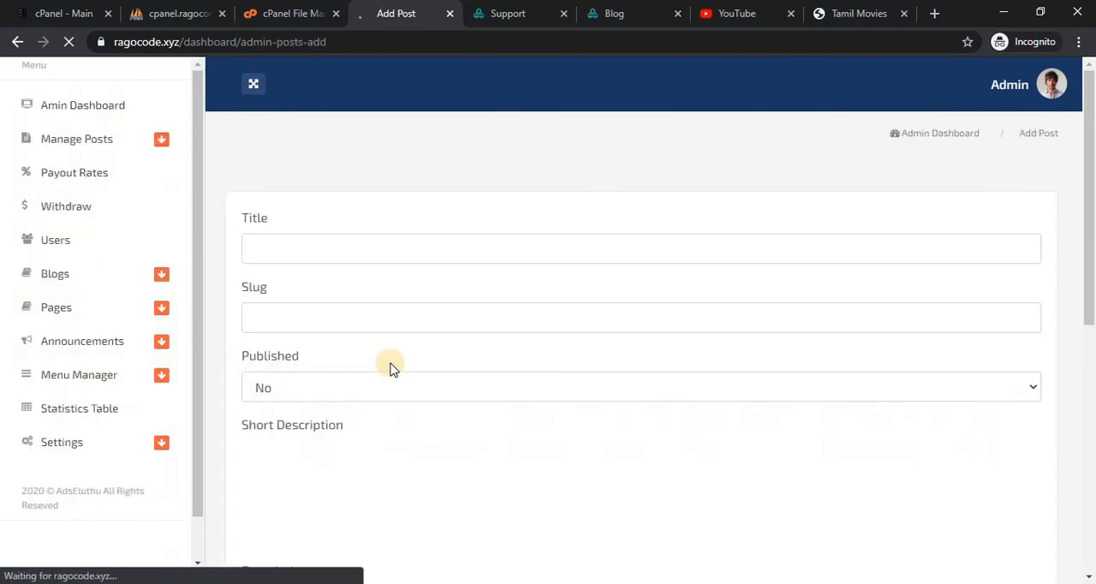
left_click(408, 306)
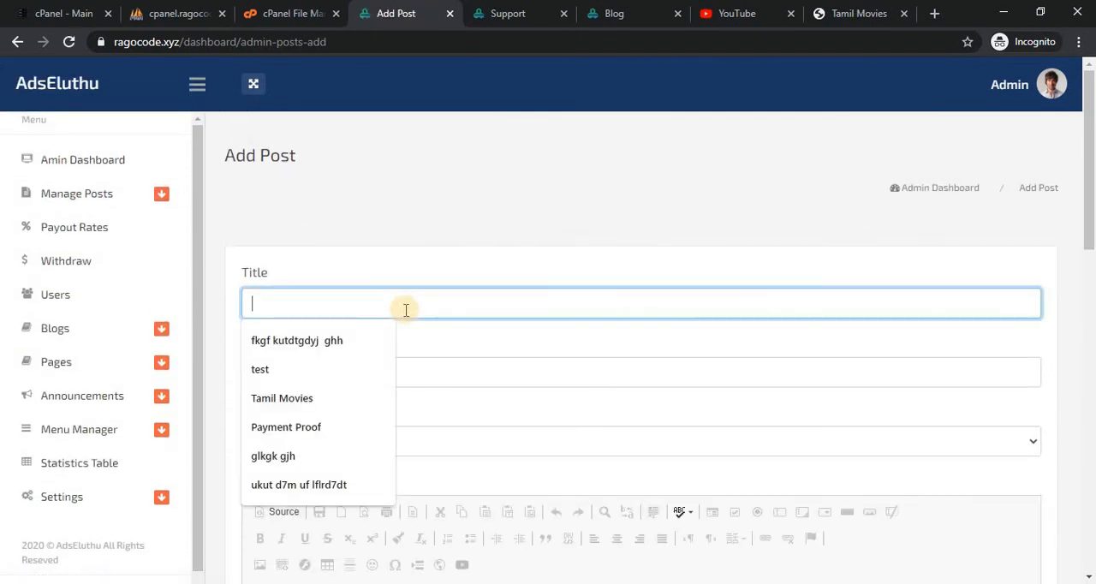
left_click(331, 372)
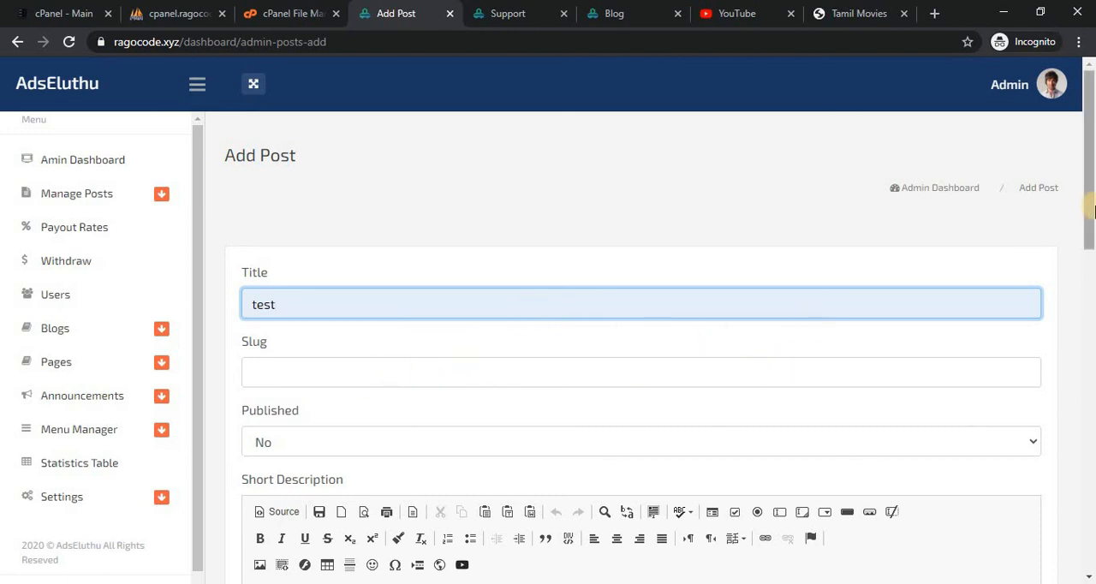
scroll(891, 293, "down", 2)
left_click(892, 289)
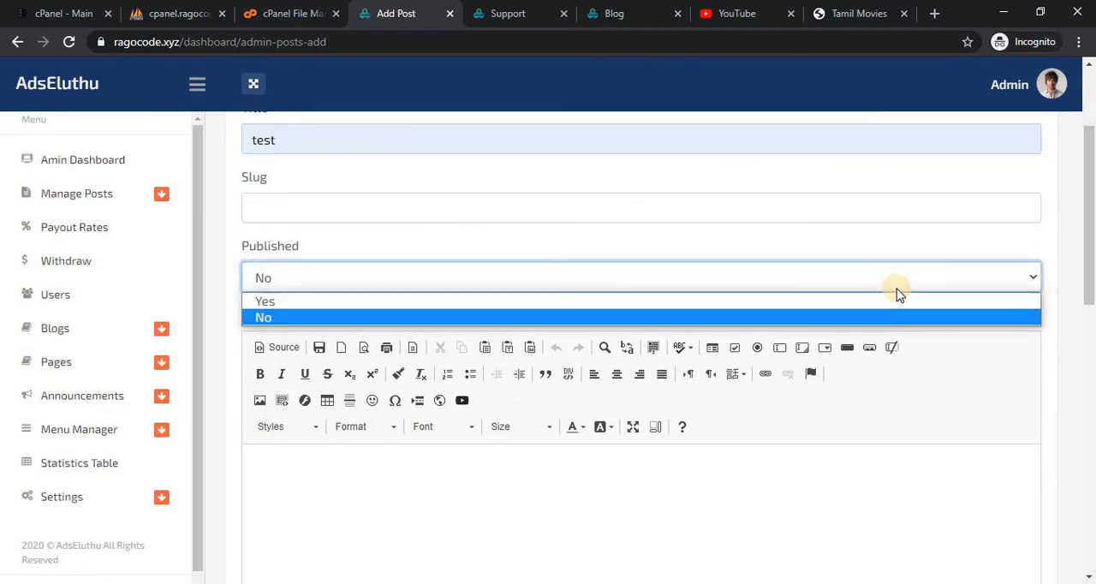
left_click(873, 307)
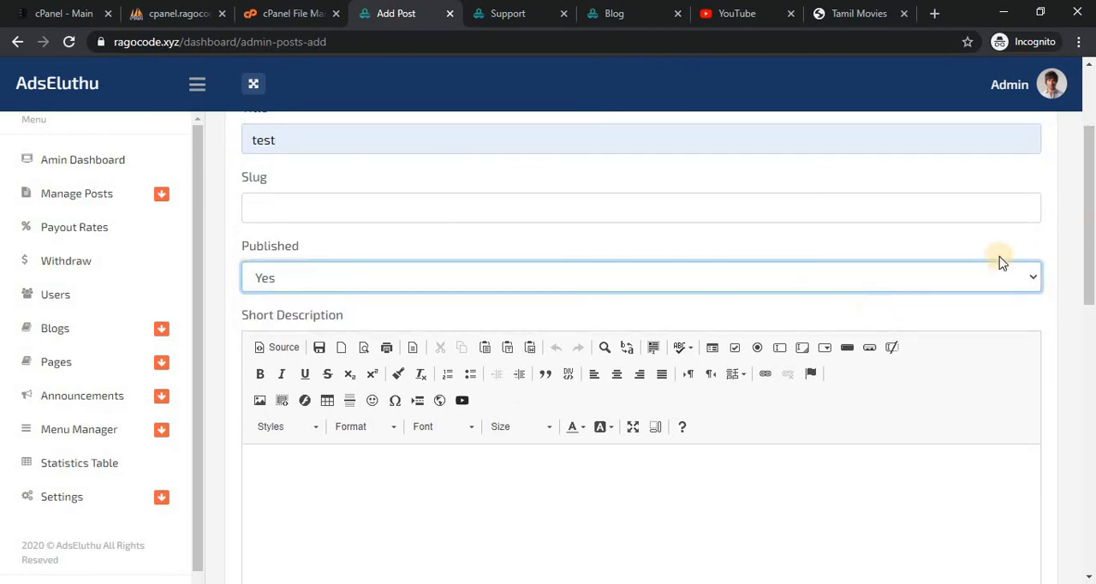
Enter "test" as the blog post's short description.
scroll(1093, 231, "down", 1)
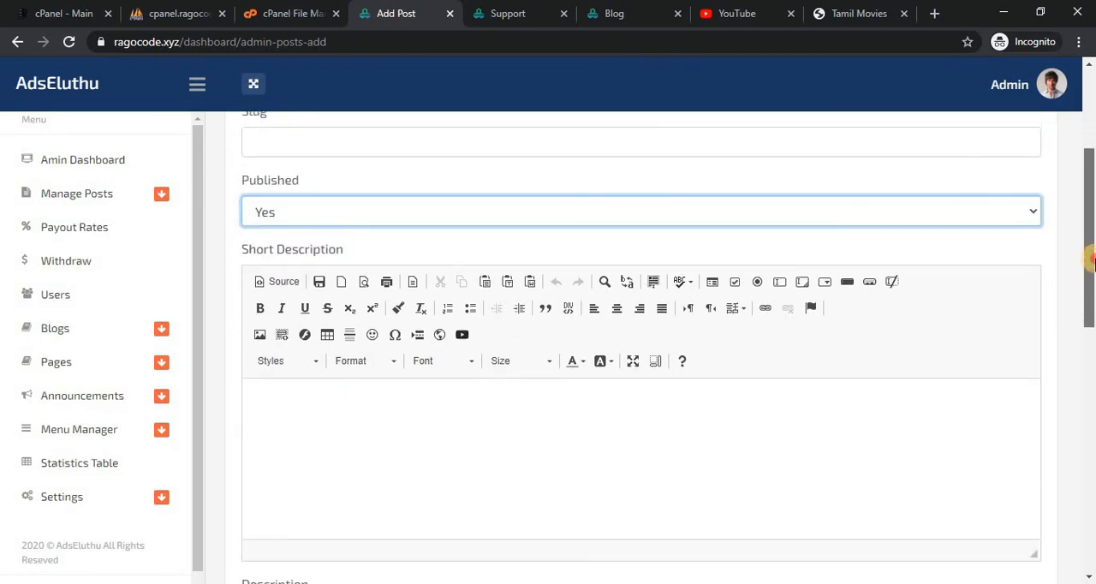
scroll(750, 332, "down", 1)
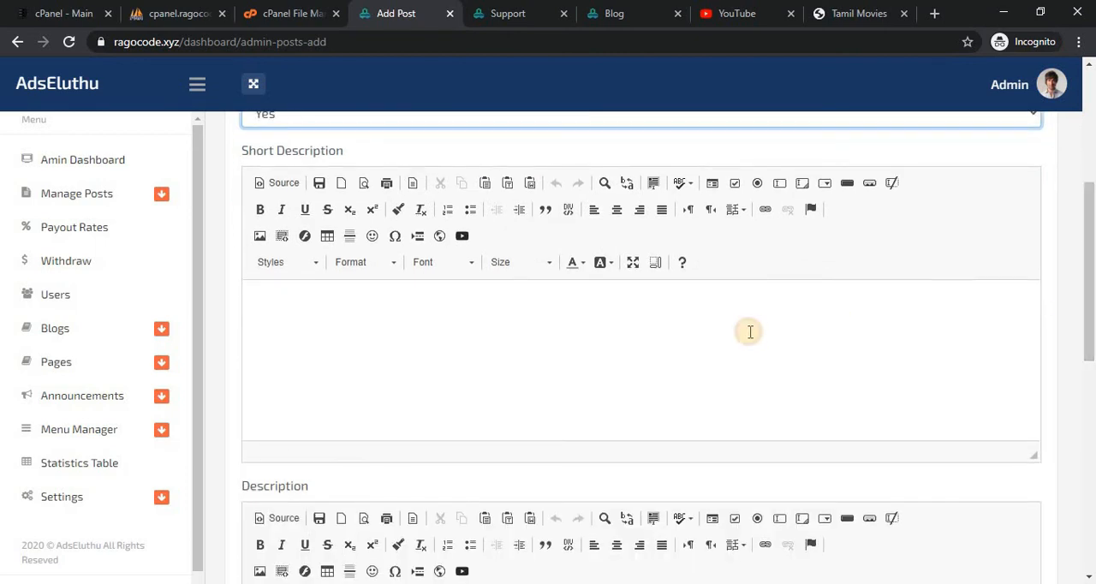
left_click(750, 332)
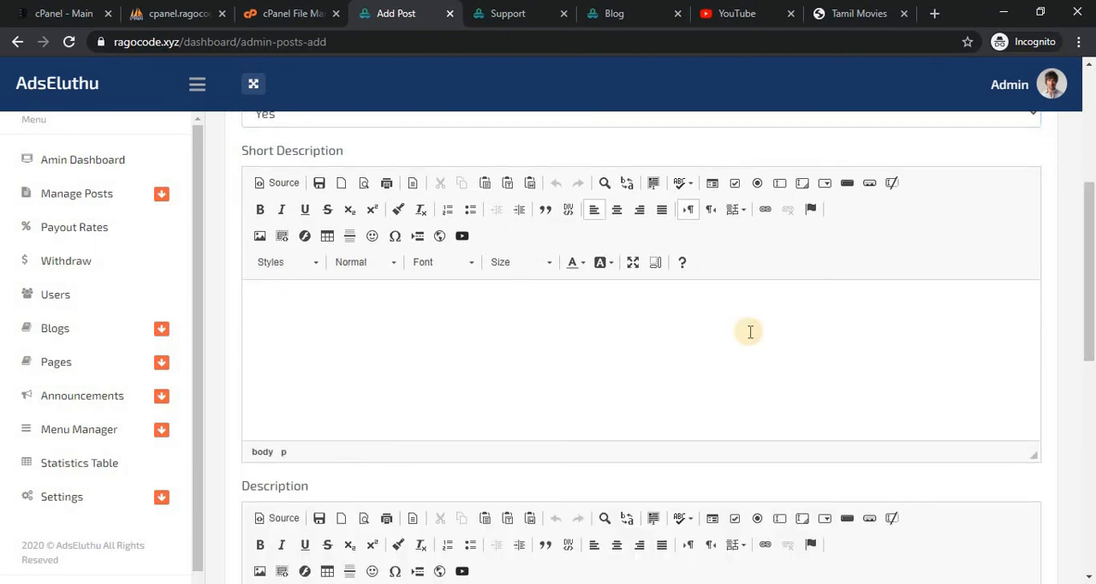
type("test")
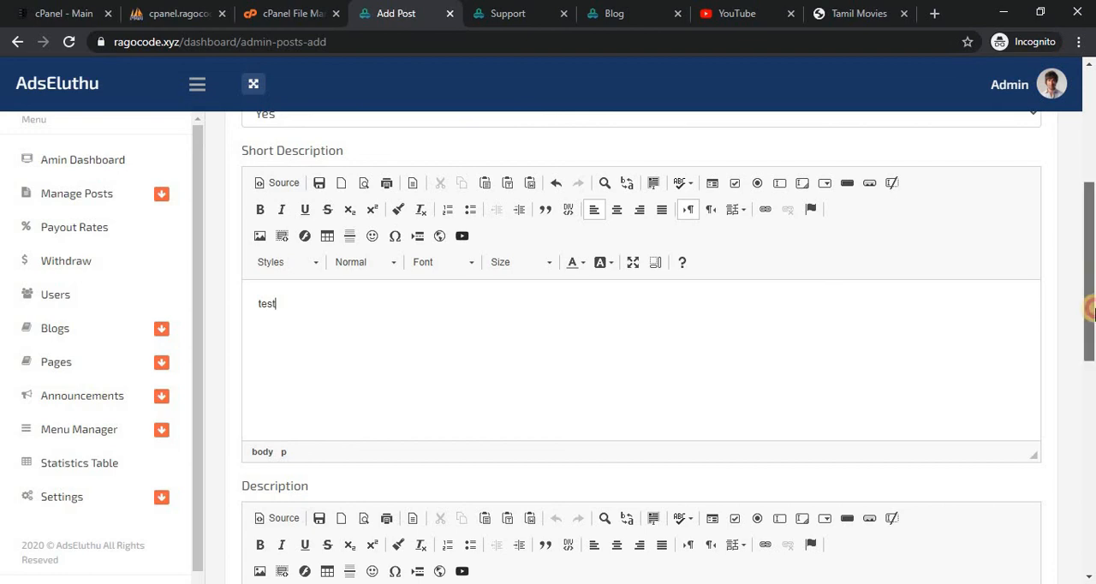
Enter "test" in bold as the blog post's description and submit the post.
scroll(890, 407, "down", 3)
left_click(726, 419)
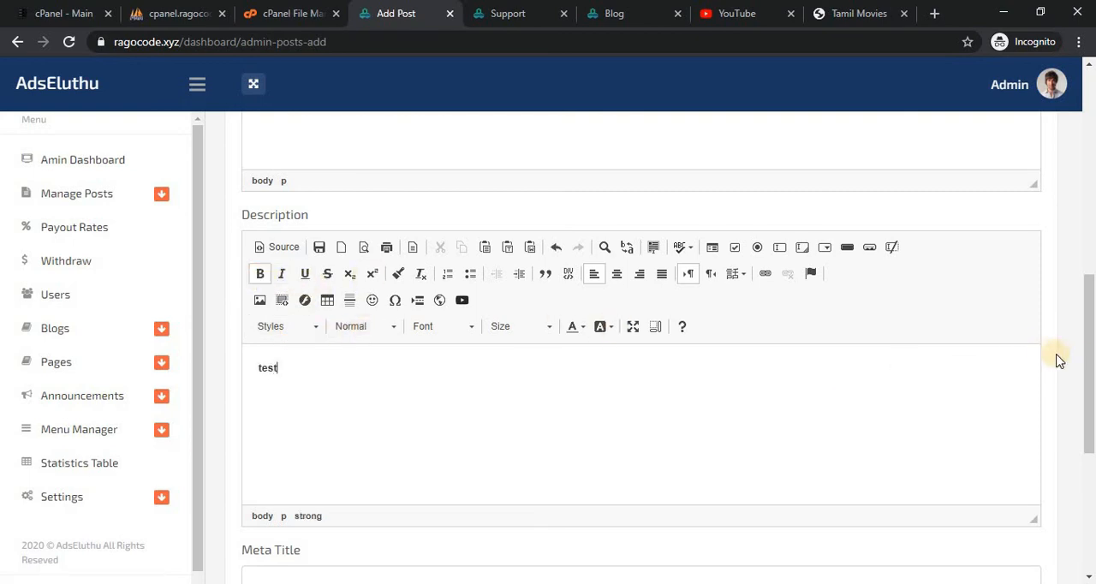
left_click_drag(1088, 357, 1092, 479)
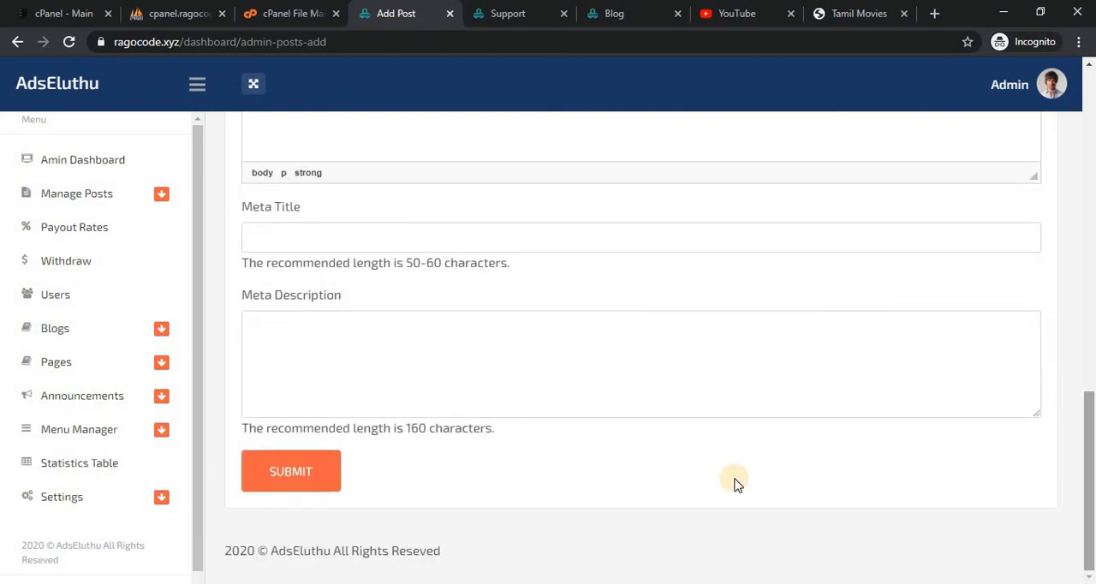
left_click(302, 475)
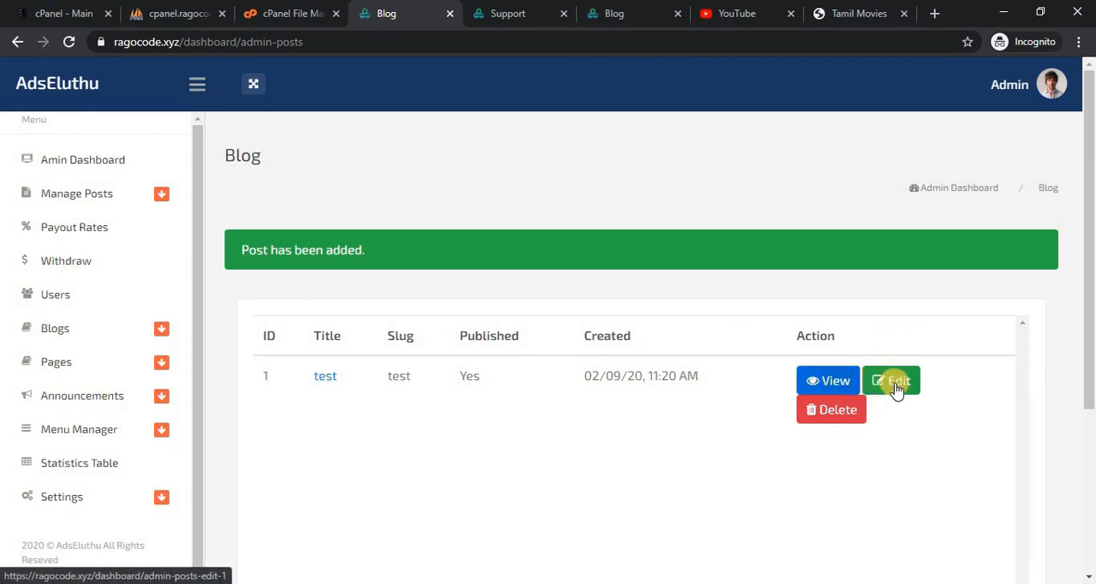
Refresh the public Blog page, open the full "test" article and review the page down to its footer.
left_click(617, 8)
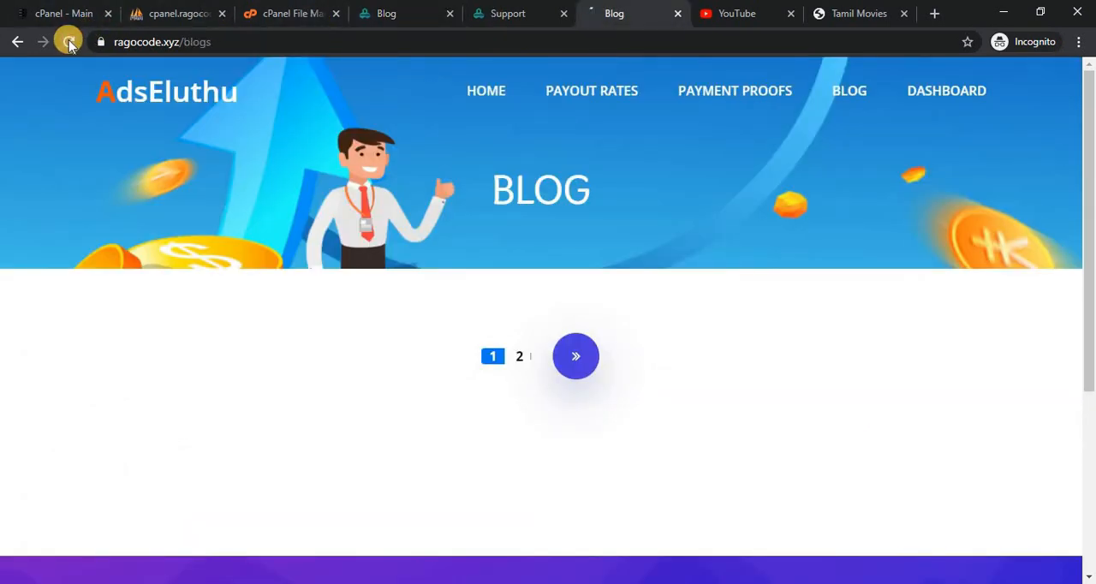
left_click(69, 42)
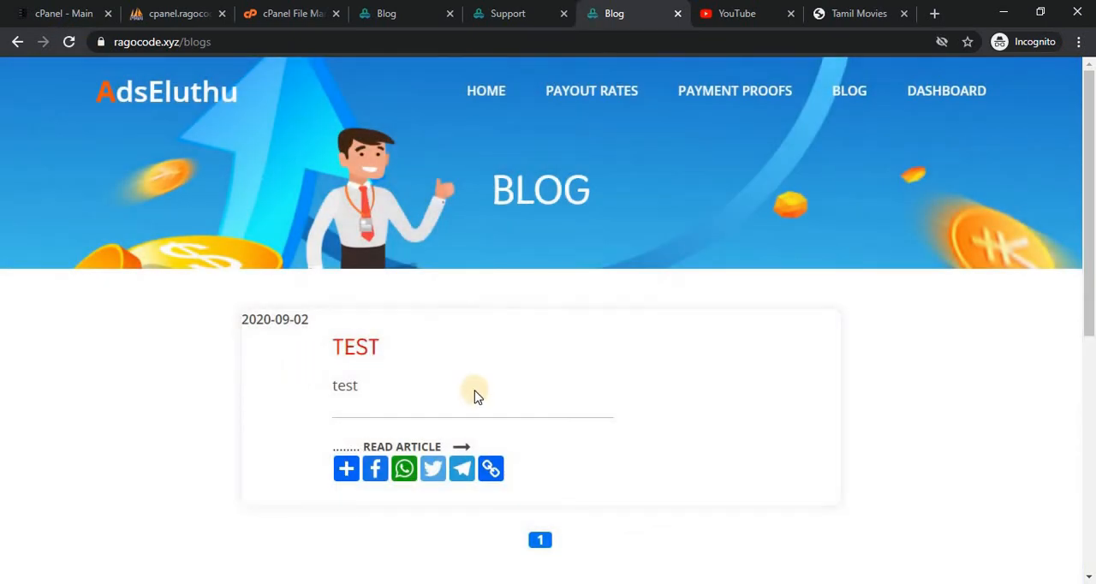
left_click(405, 447)
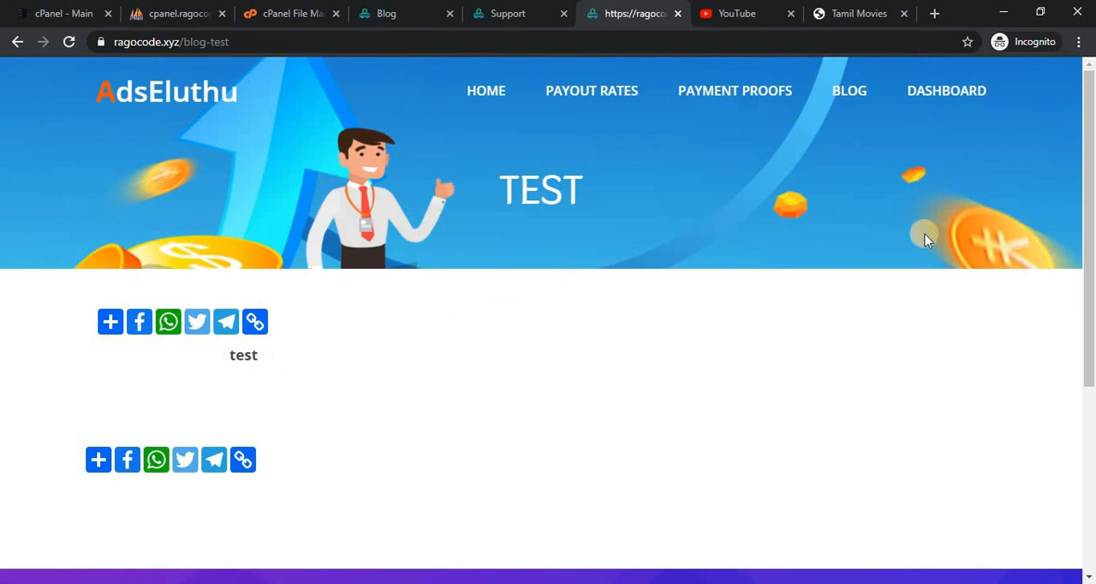
left_click_drag(1091, 178, 1092, 404)
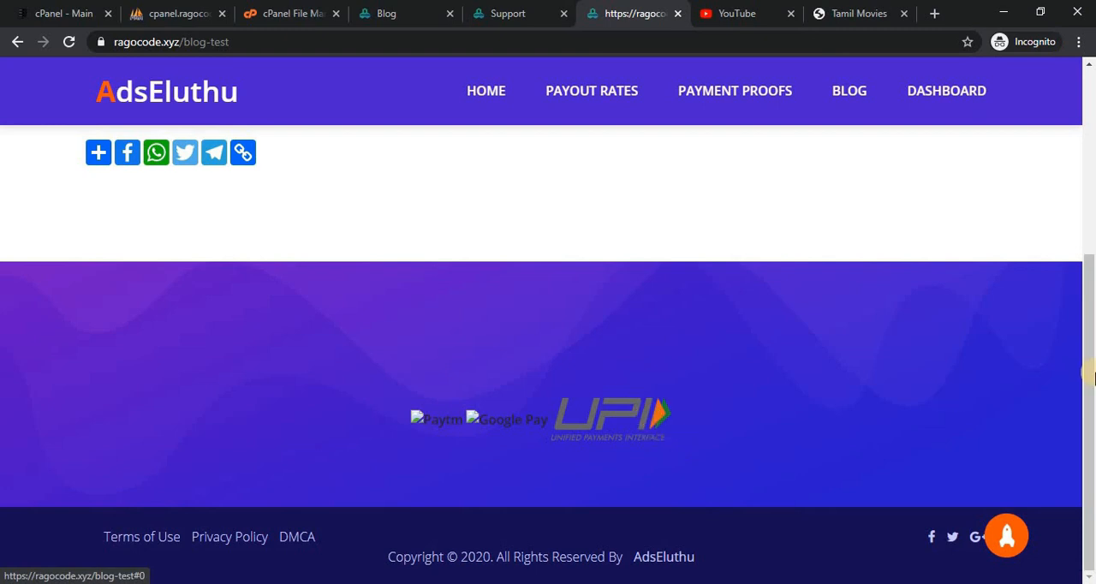
left_click_drag(1089, 375, 1089, 191)
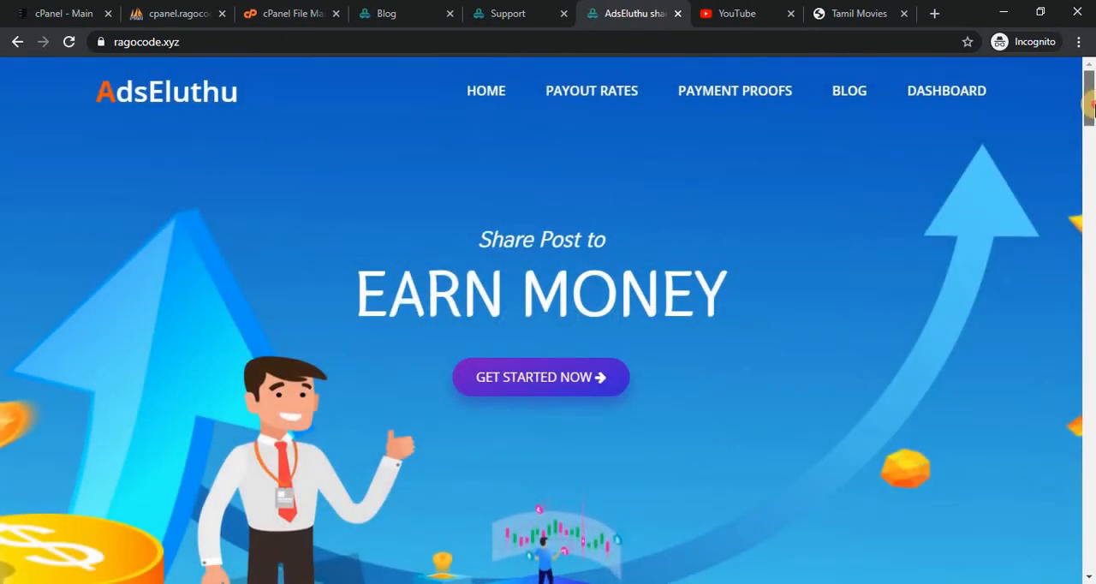
Look through the public home page's feature section and open the admin site settings.
left_click_drag(1091, 100, 1034, 203)
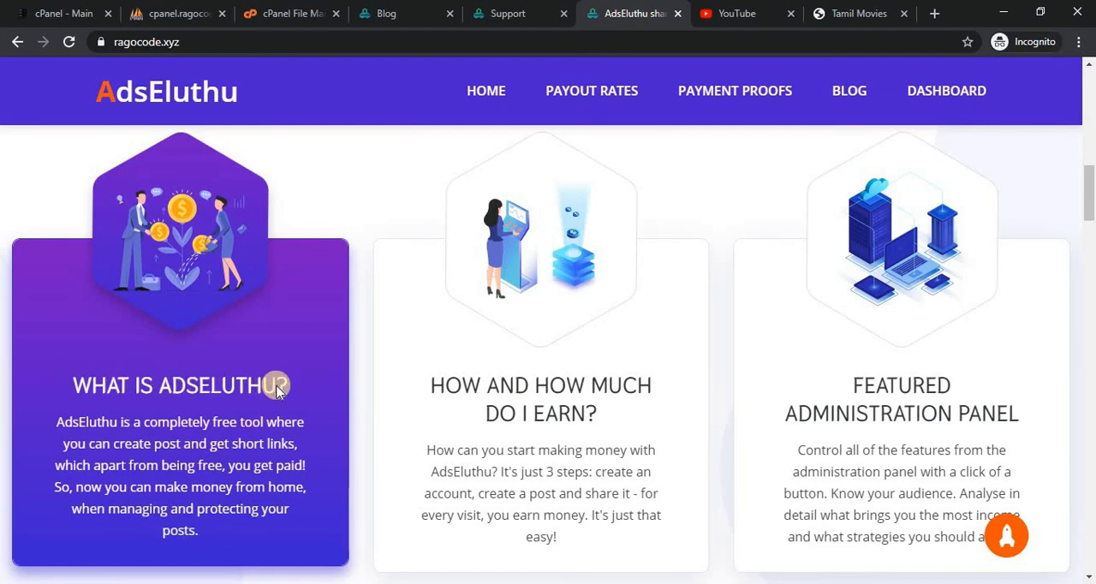
left_click(386, 10)
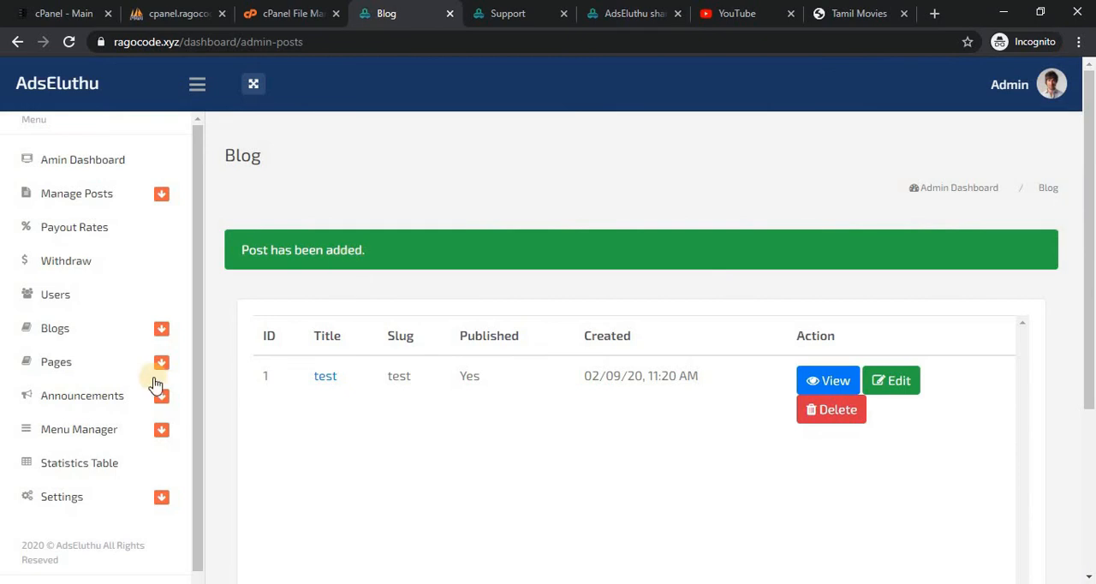
left_click(128, 501)
left_click(89, 531)
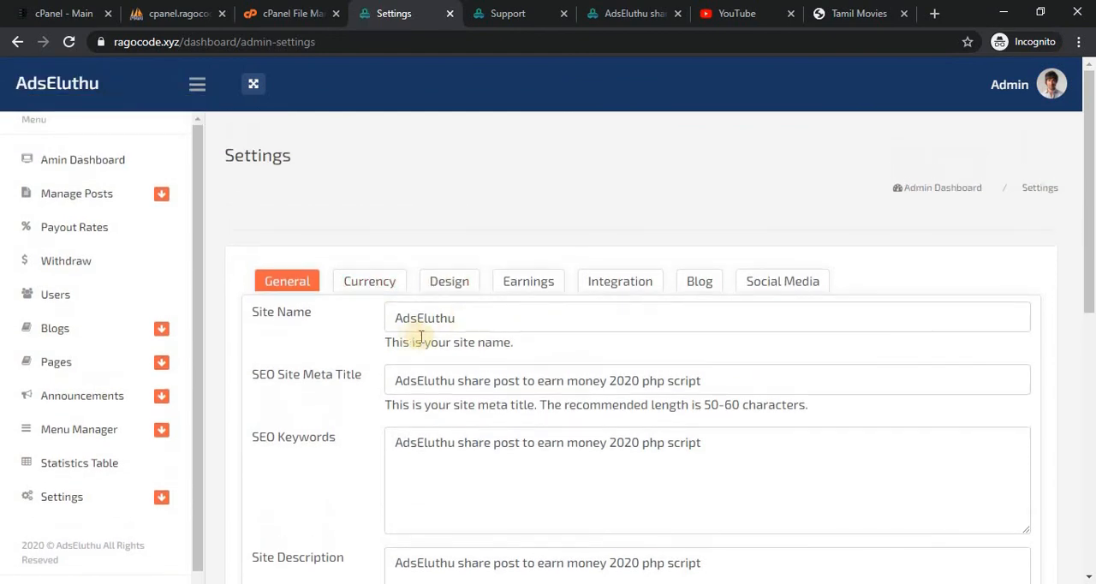
Compare the home page's Payment Proofs section with the options of the Display Homepage Payment Proof setting.
left_click(610, 13)
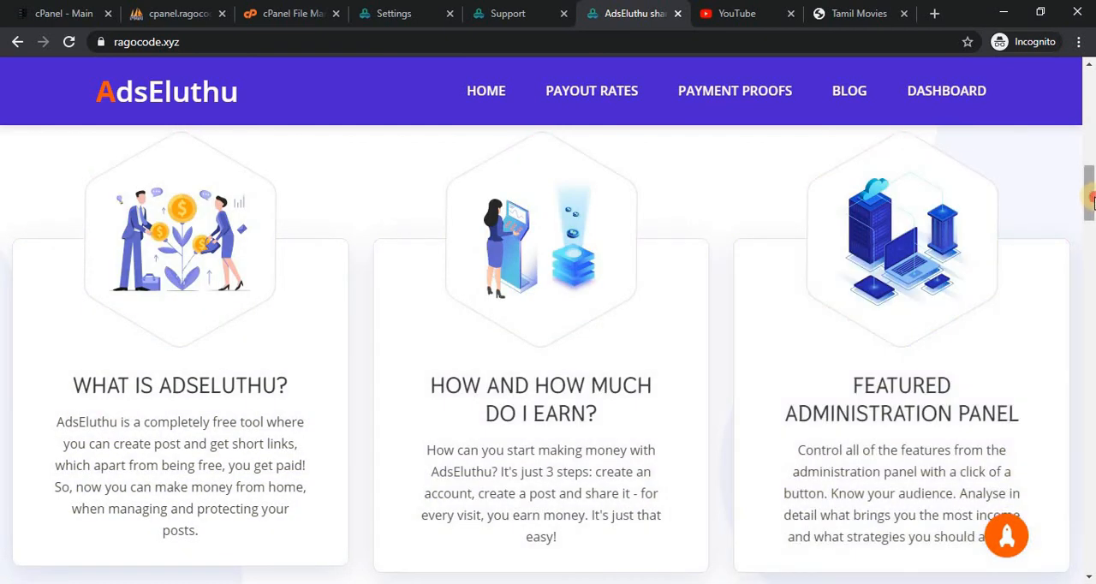
left_click_drag(1090, 200, 1091, 387)
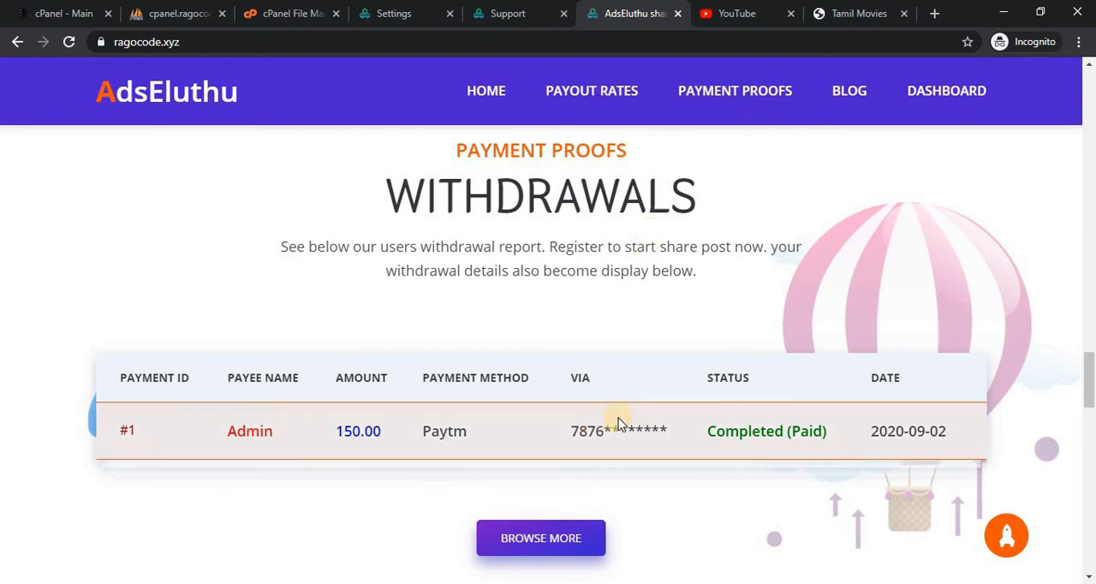
left_click(392, 12)
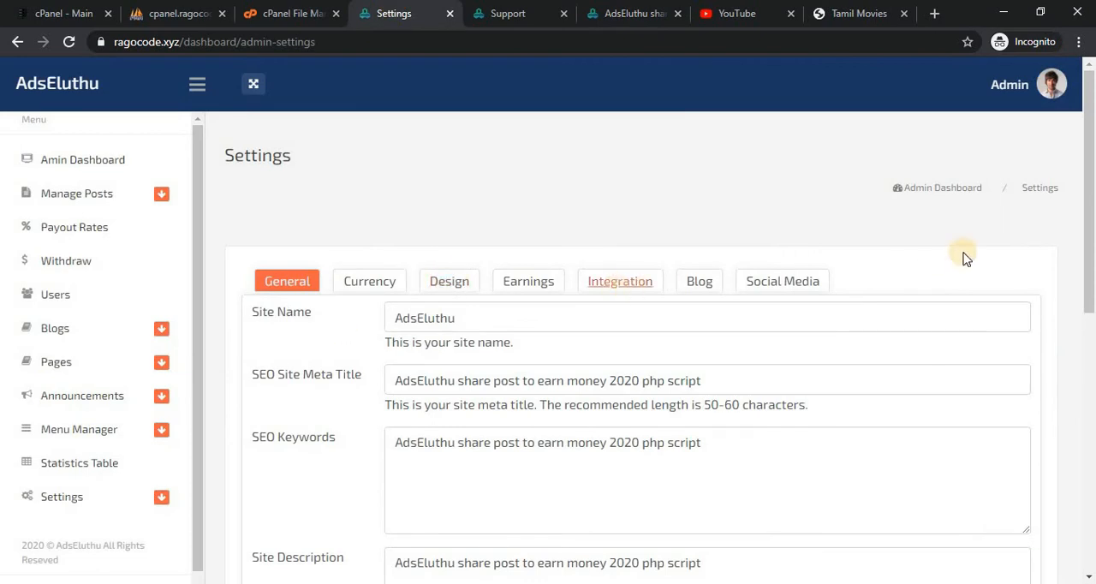
left_click(1090, 396)
left_click_drag(1090, 396, 1090, 441)
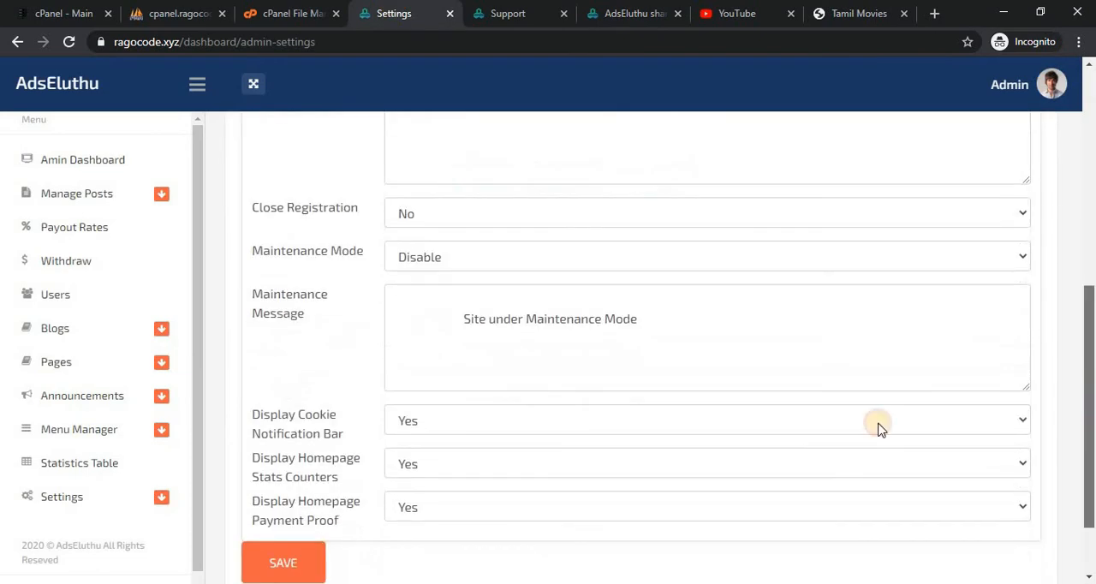
left_click(443, 510)
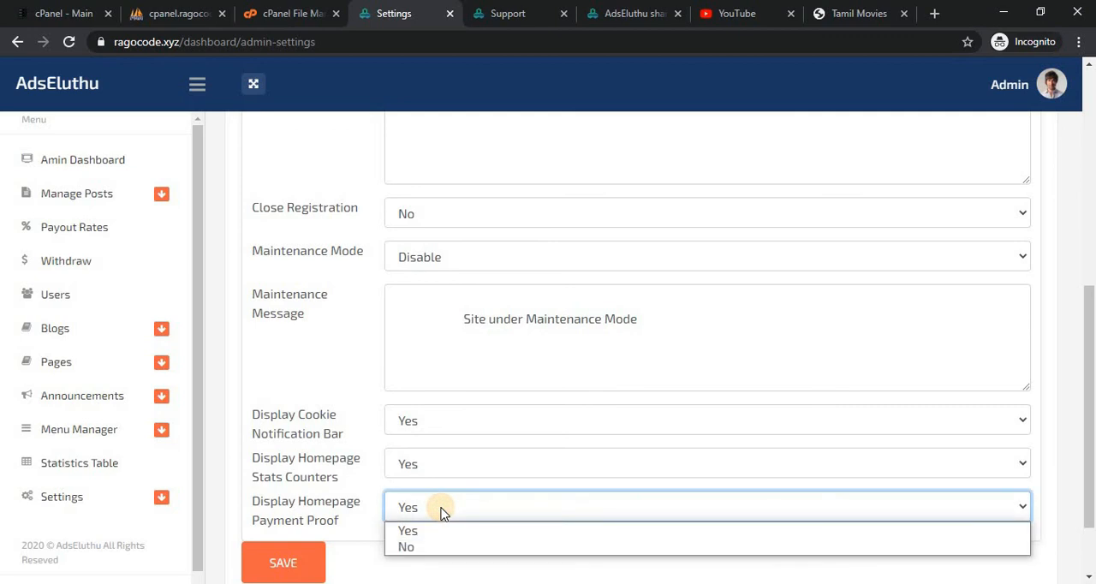
Compare the home page's Fast Growing statistics section with the Display Homepage Stats Counters setting.
left_click(625, 7)
left_click(626, 7)
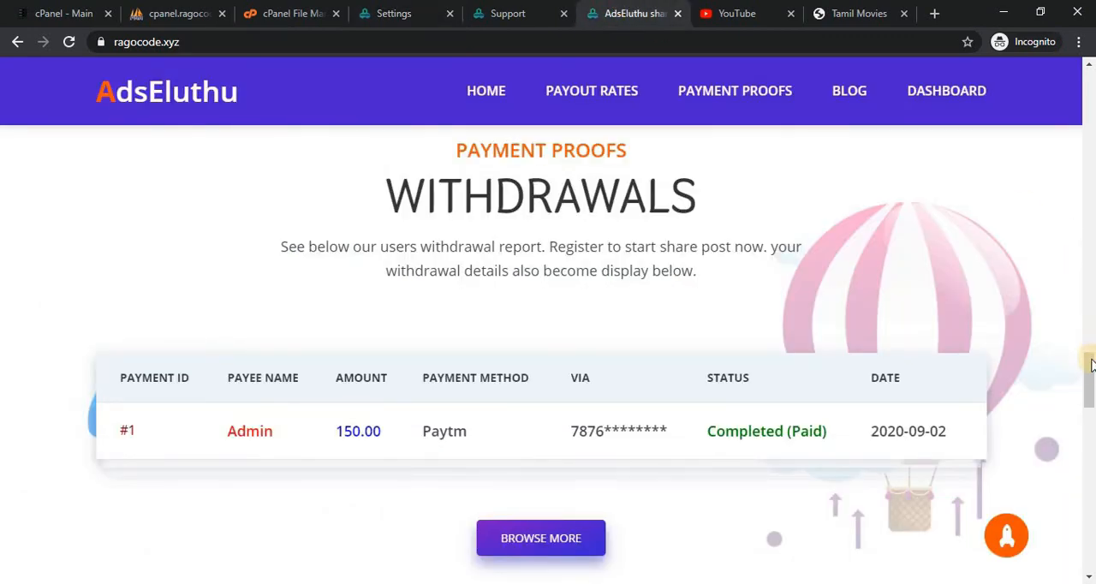
scroll(1090, 376, "down", 6)
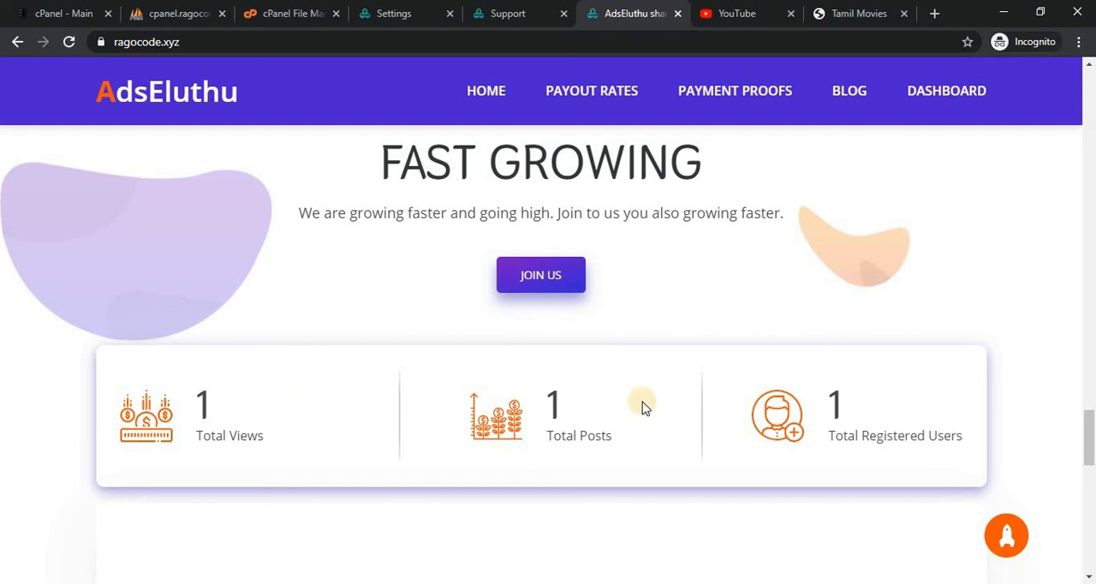
left_click(522, 7)
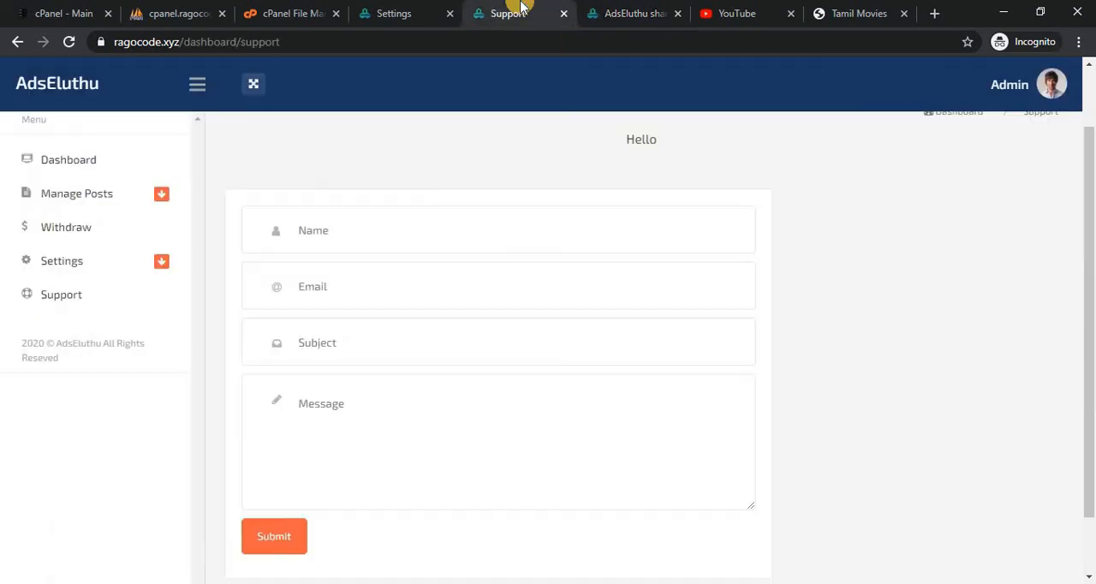
left_click(604, 9)
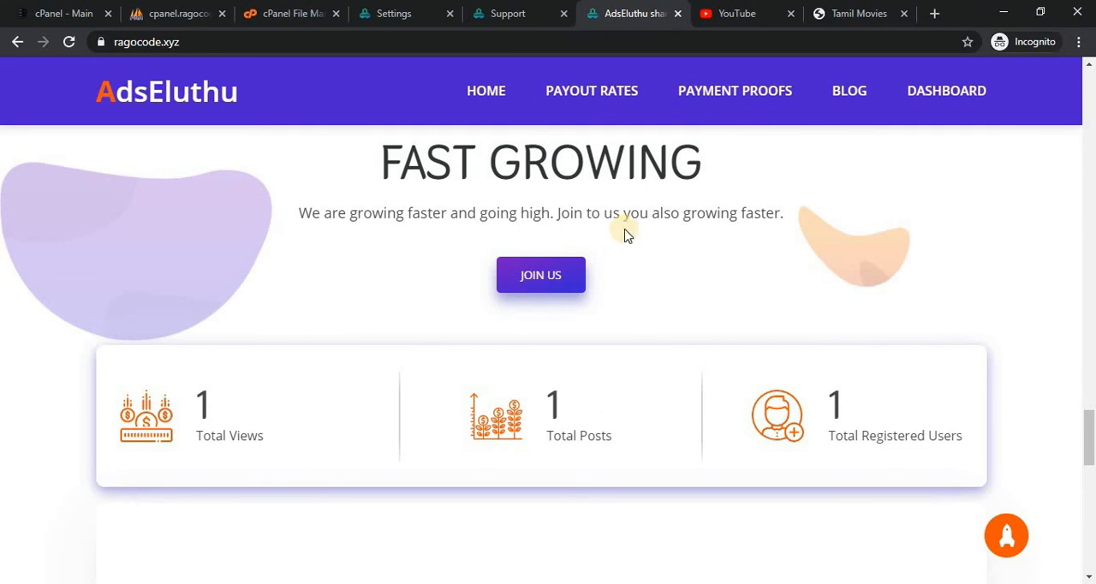
left_click(412, 9)
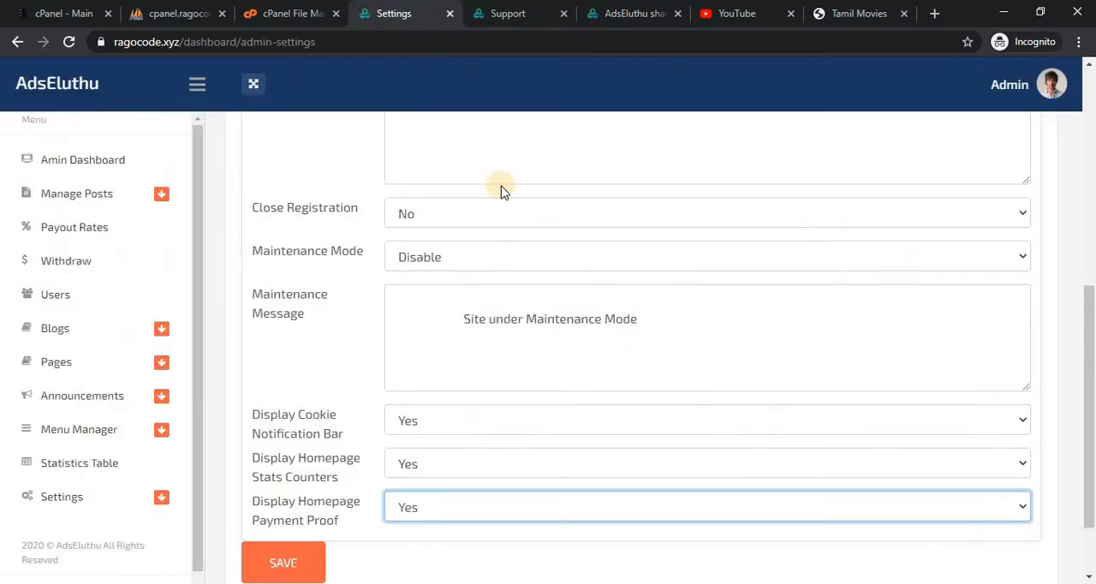
left_click(638, 14)
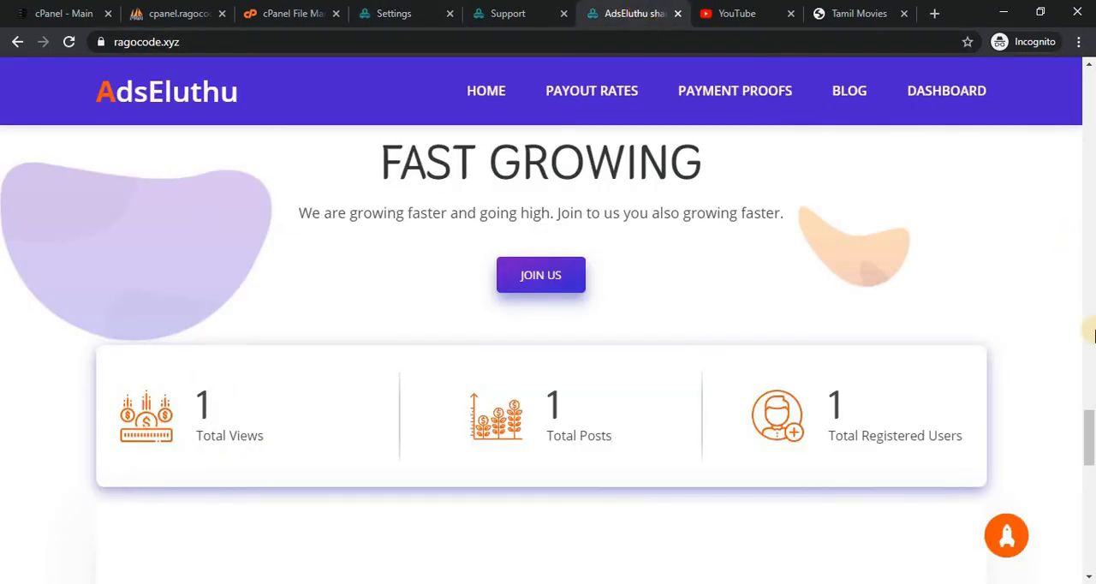
Review the home page's contact form and compare its footer links with the Footer Menu entries in the admin Menu Manager.
scroll(1093, 434, "down", 6)
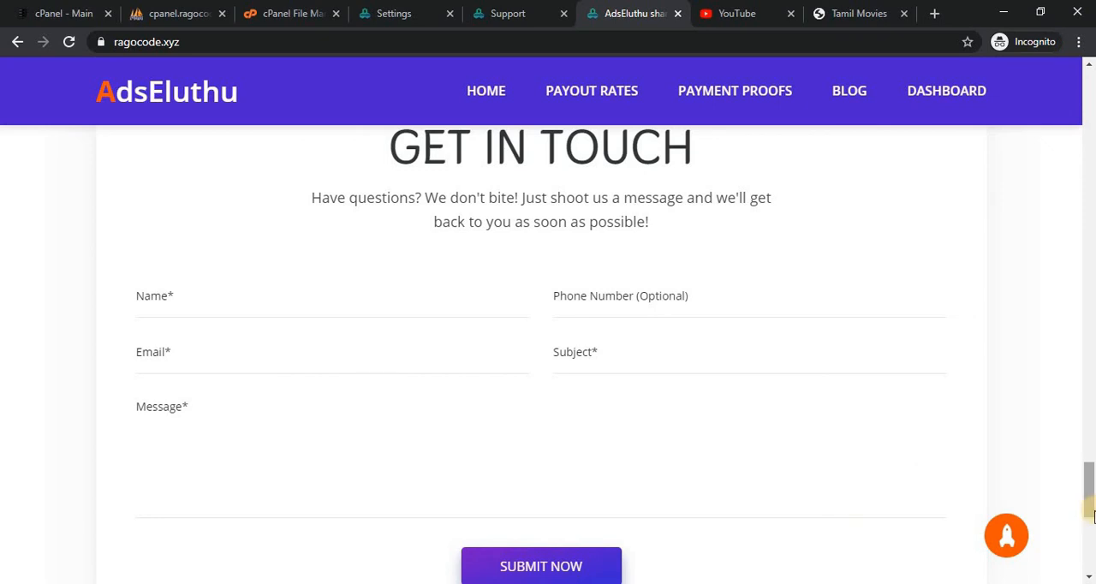
scroll(1090, 528, "down", 5)
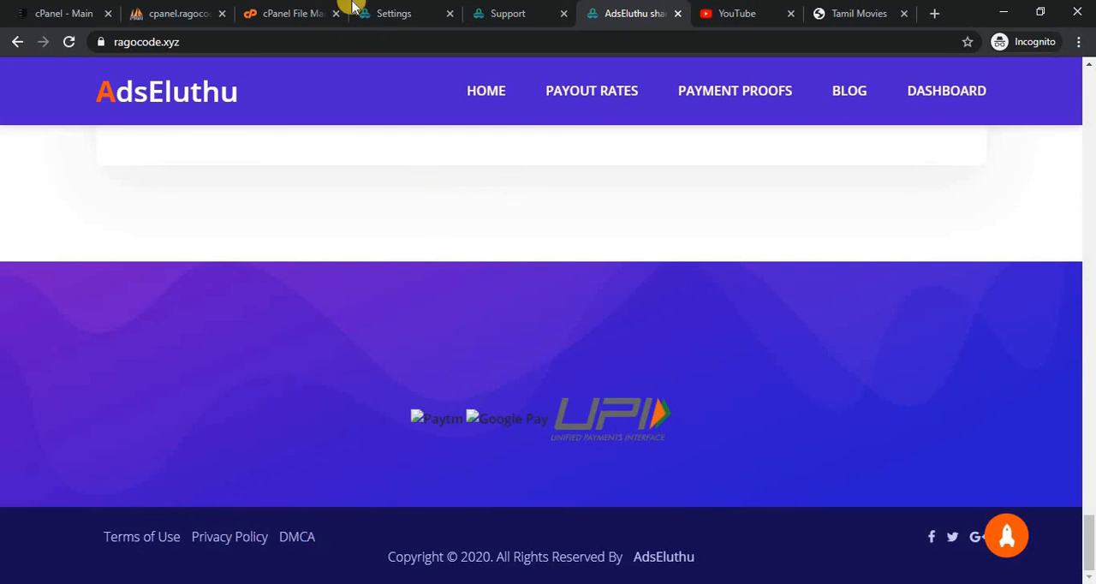
left_click(272, 8)
left_click(396, 10)
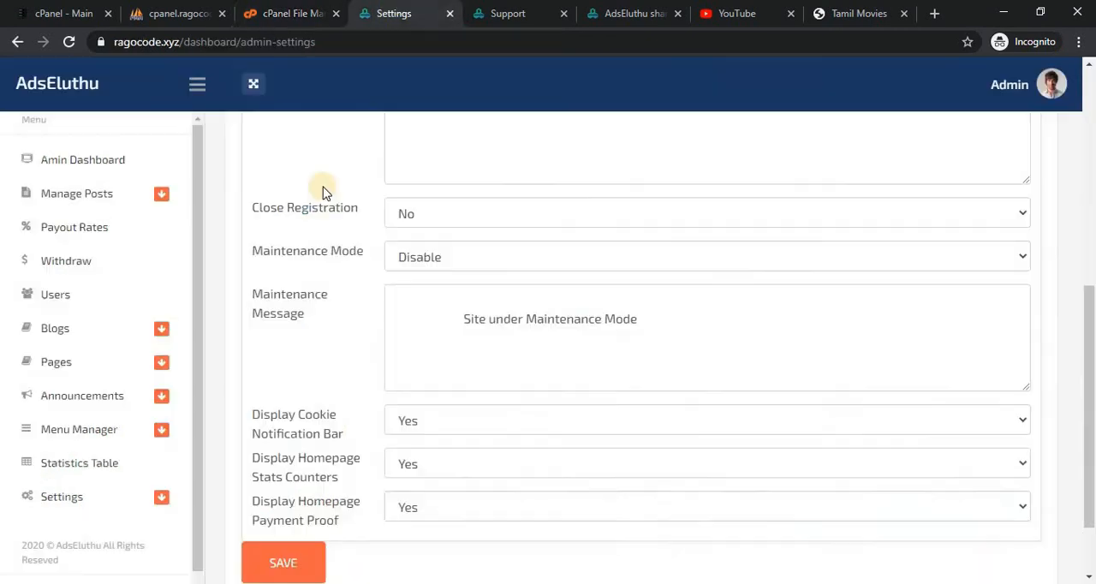
left_click(159, 436)
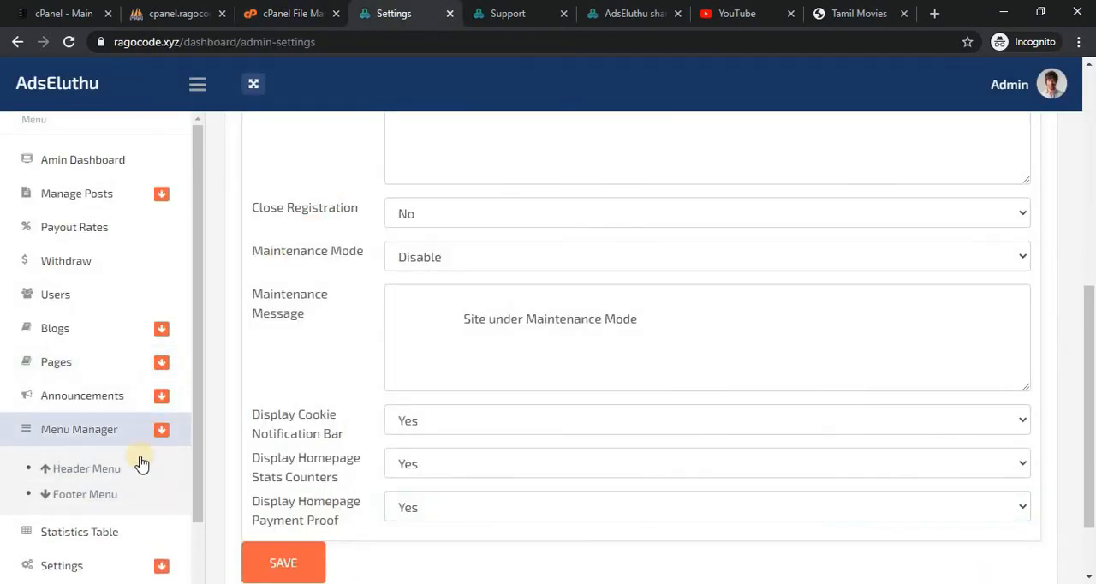
left_click(162, 433)
left_click(163, 433)
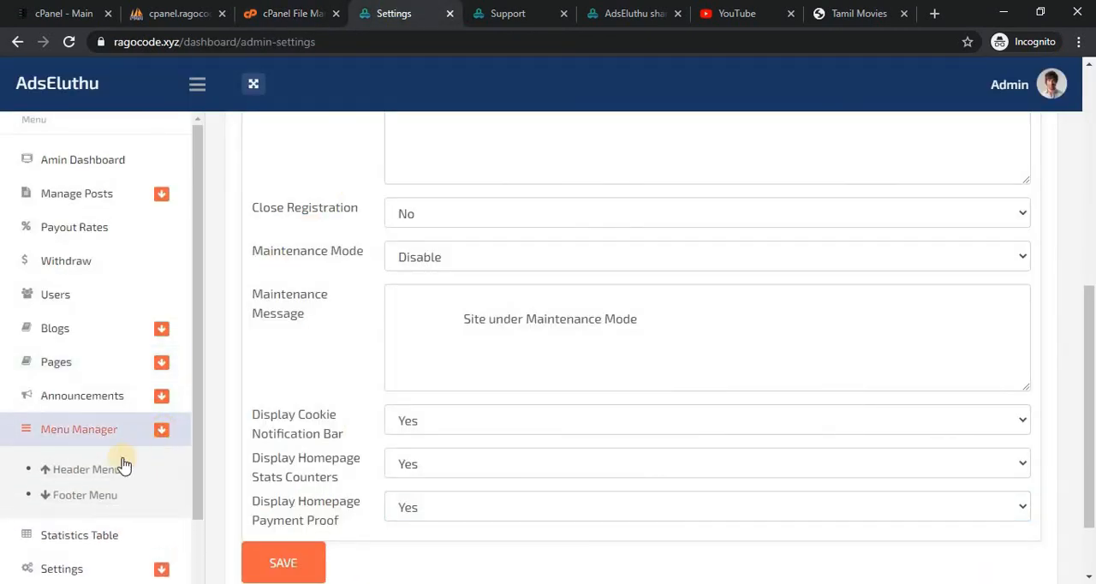
left_click(72, 495)
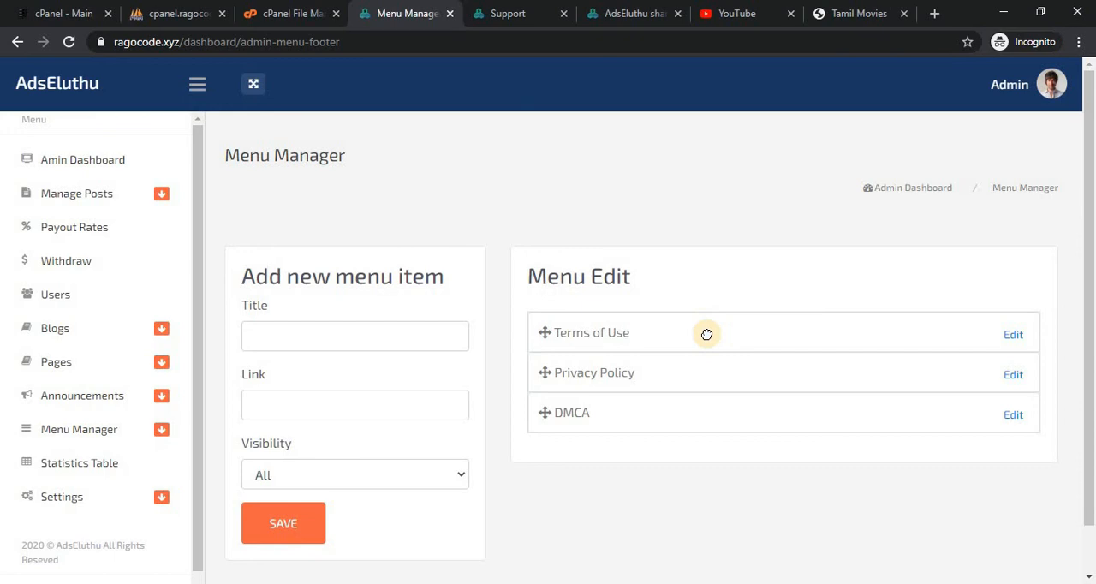
left_click(622, 6)
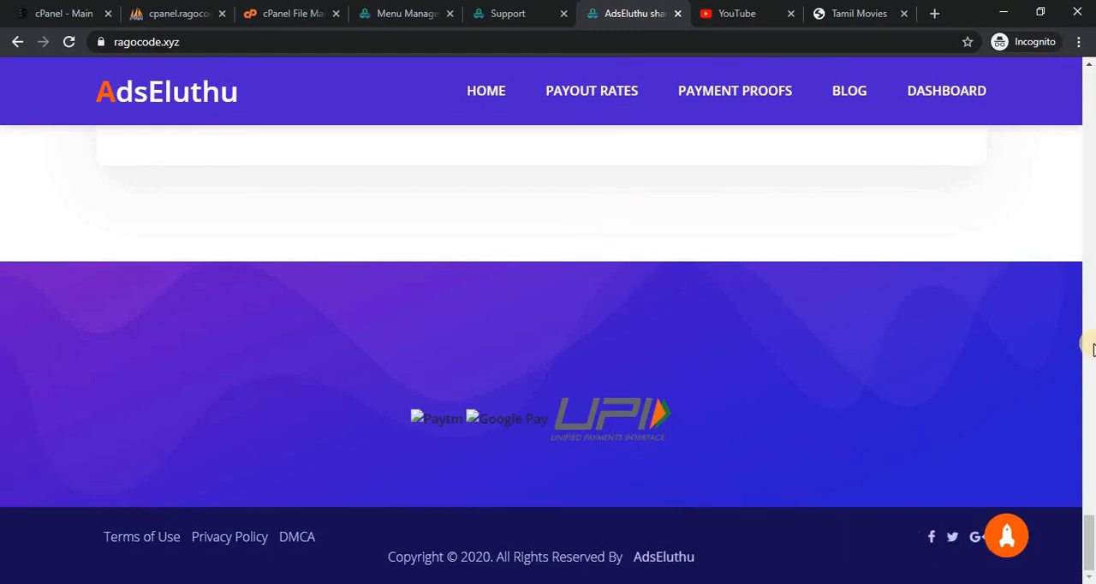
left_click_drag(1089, 560, 1080, 109)
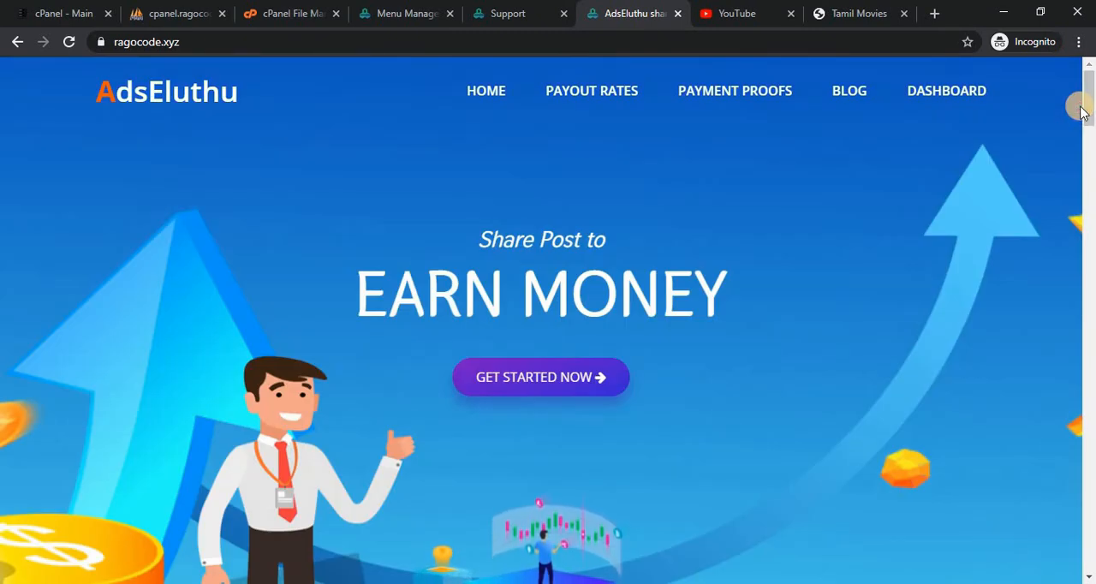
Open the Blog section of the admin settings and check it against the Blog link on the public home page.
left_click(419, 10)
left_click(156, 496)
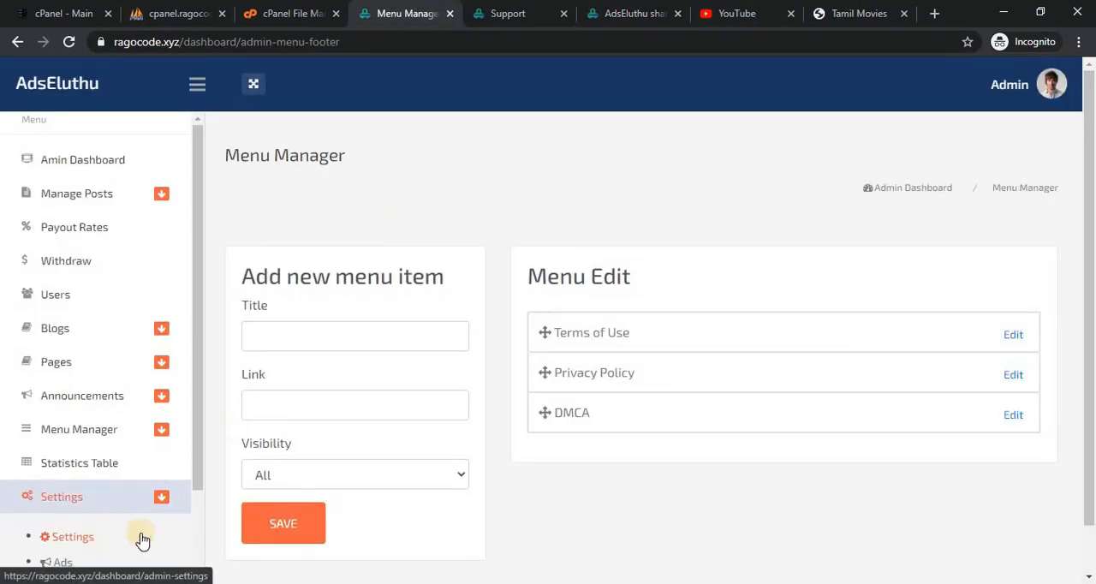
left_click(139, 538)
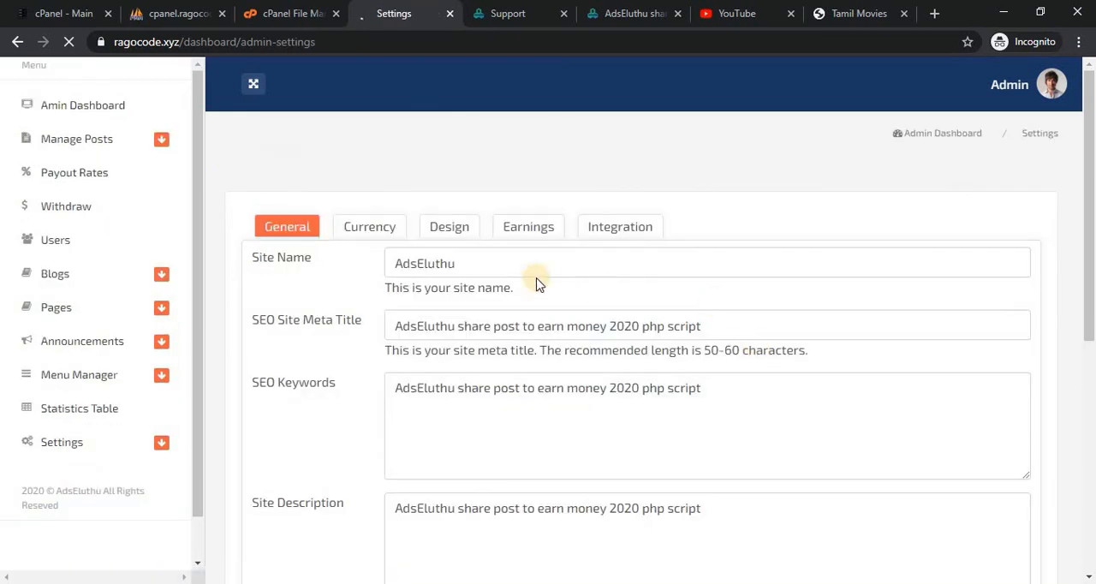
left_click(699, 281)
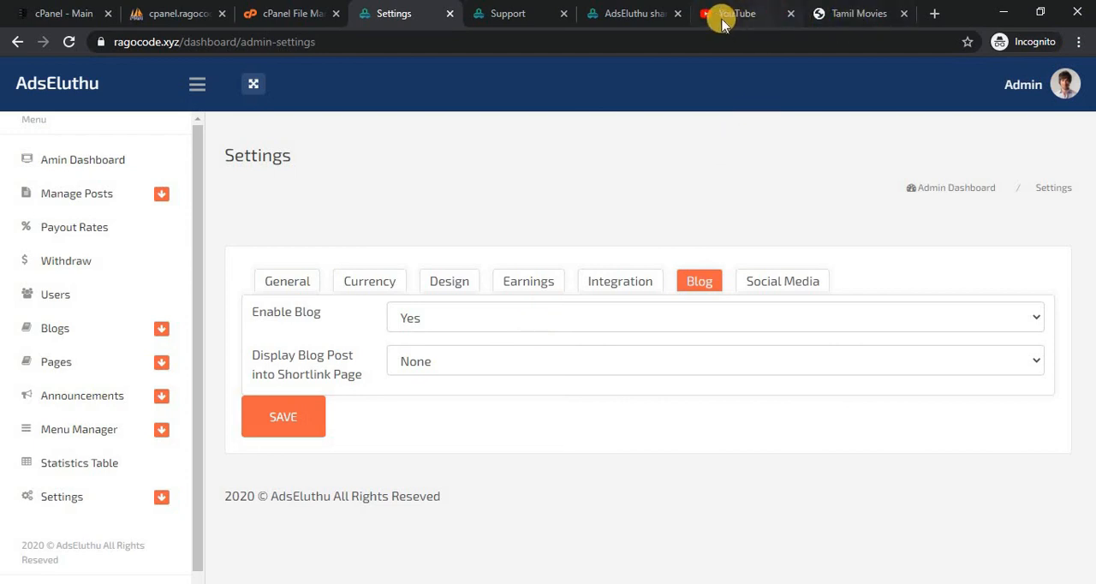
left_click(604, 13)
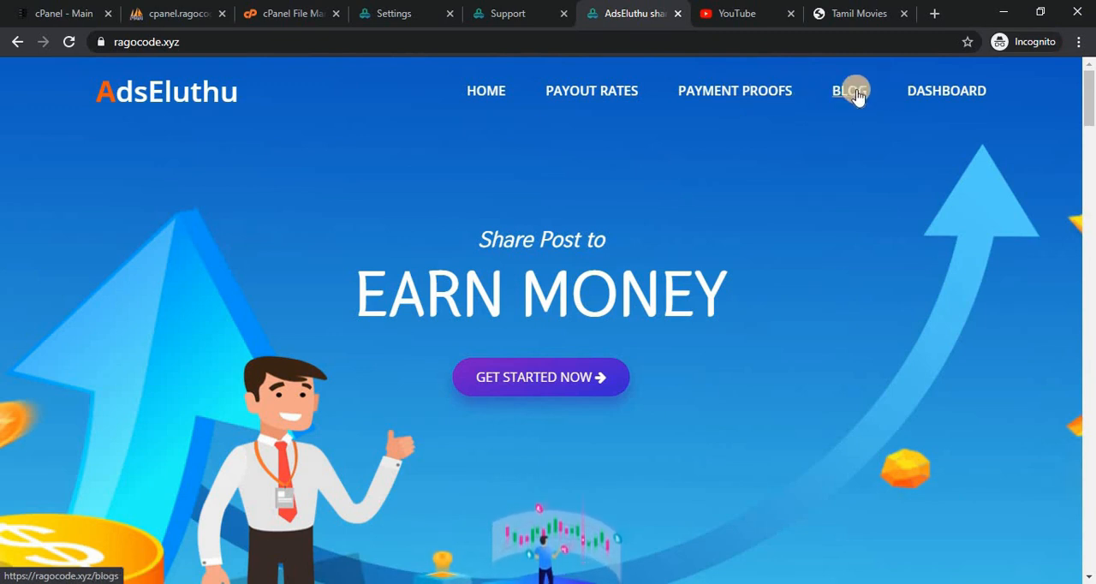
left_click(504, 10)
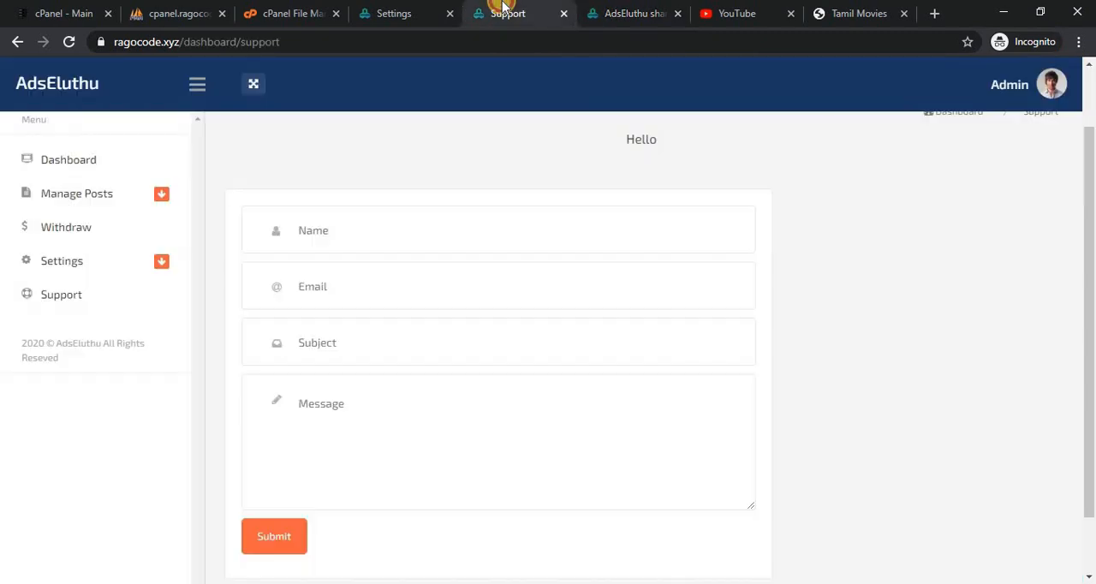
Set Display Blog Post into Shortlink Page to Latest Post and save the Blog settings.
left_click(409, 11)
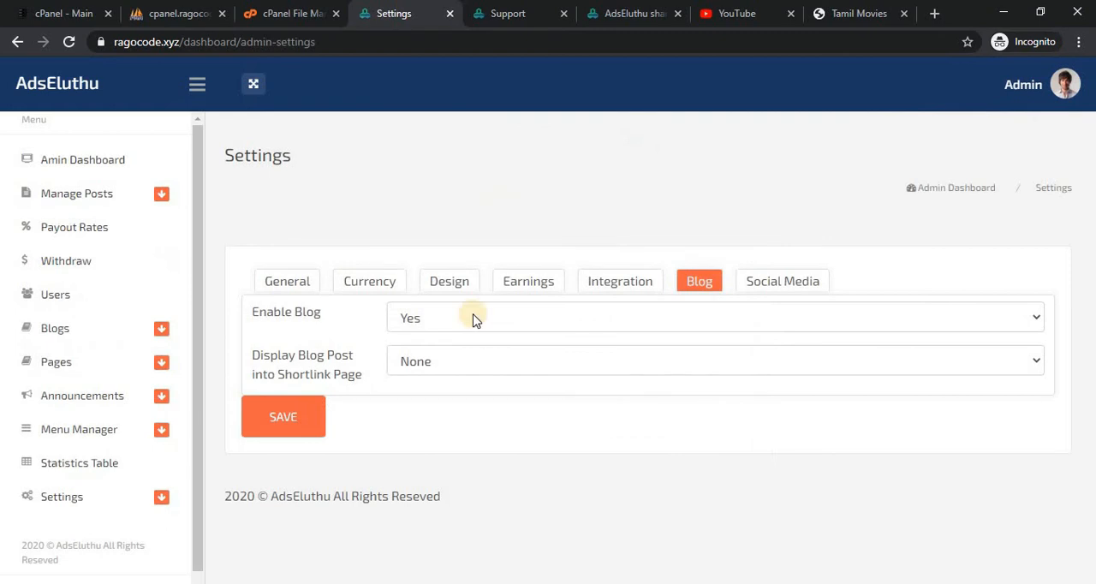
left_click(469, 361)
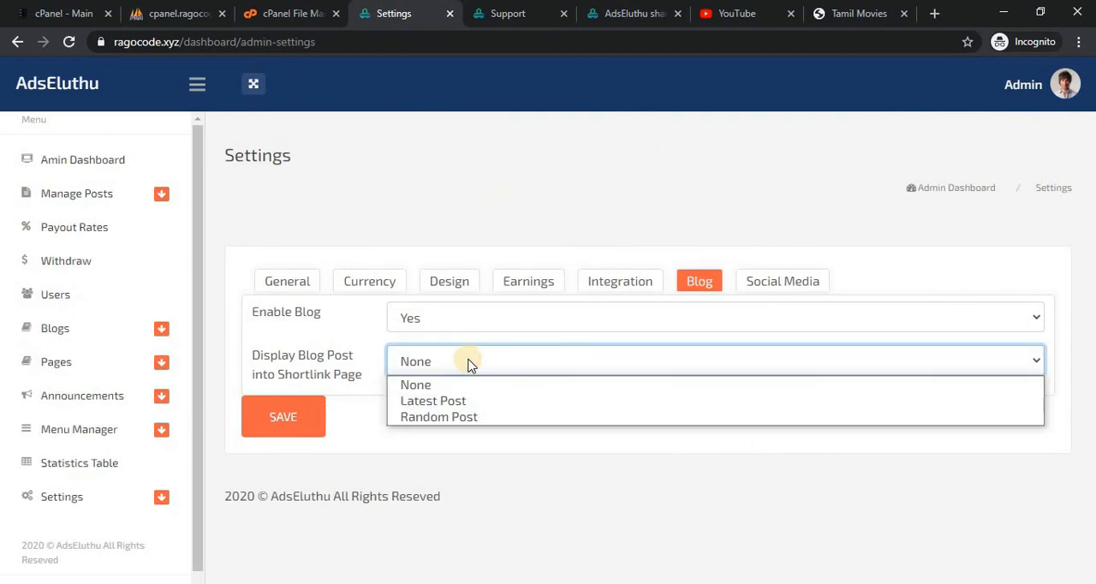
left_click(452, 401)
left_click(275, 416)
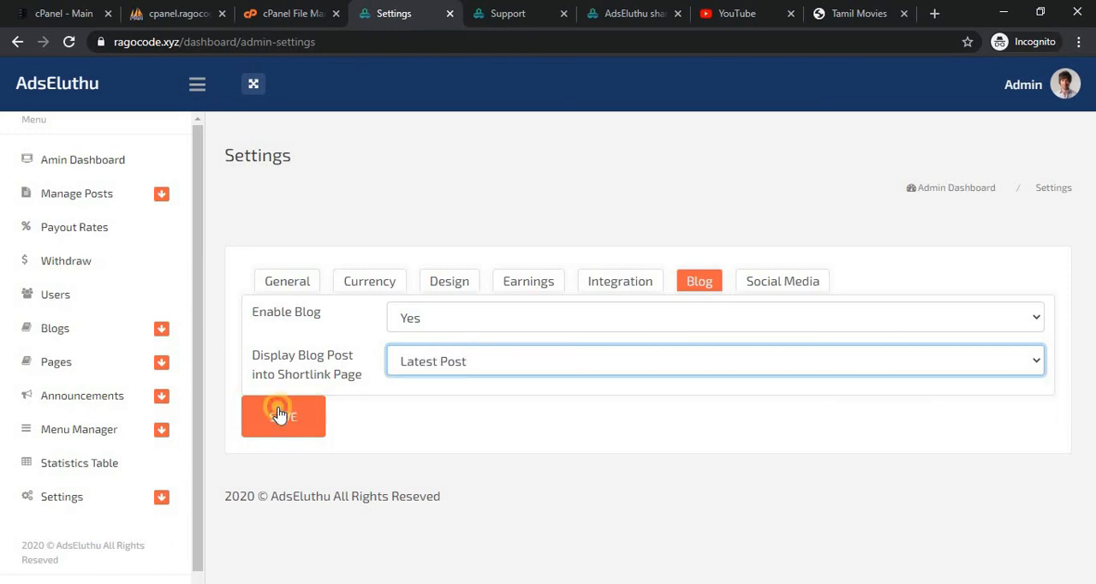
Reload the Tamil Movies shortlink page and examine the area below the countdown timer for the blog post.
left_click(848, 13)
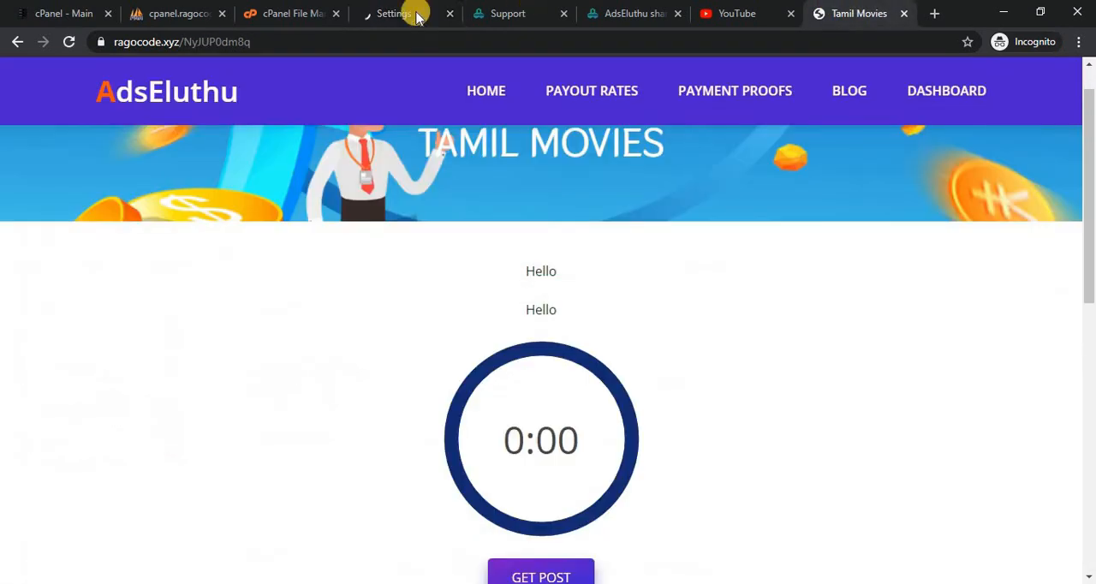
left_click(71, 42)
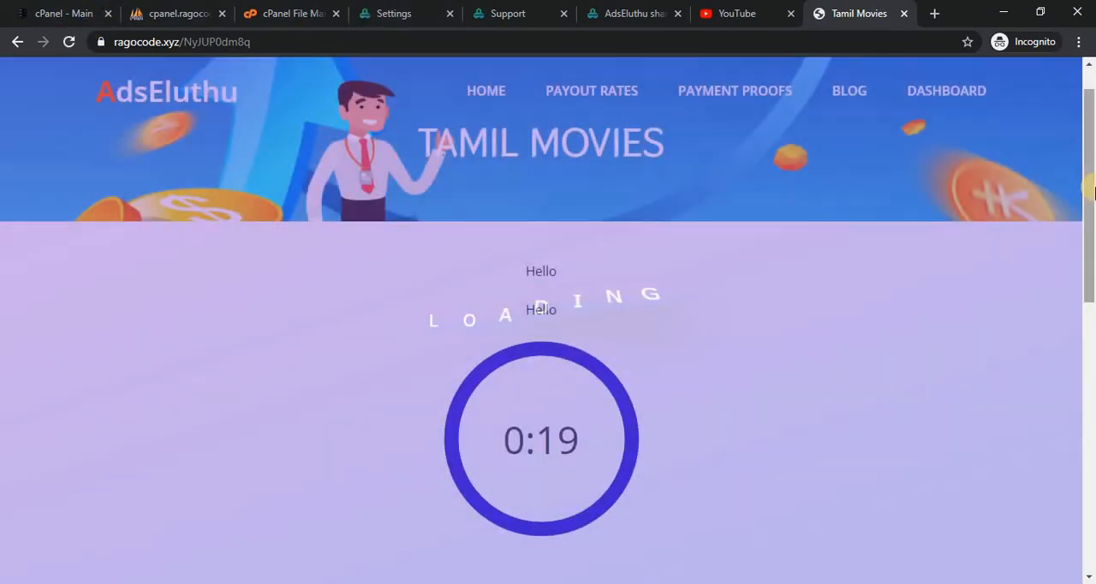
left_click_drag(1092, 189, 1091, 334)
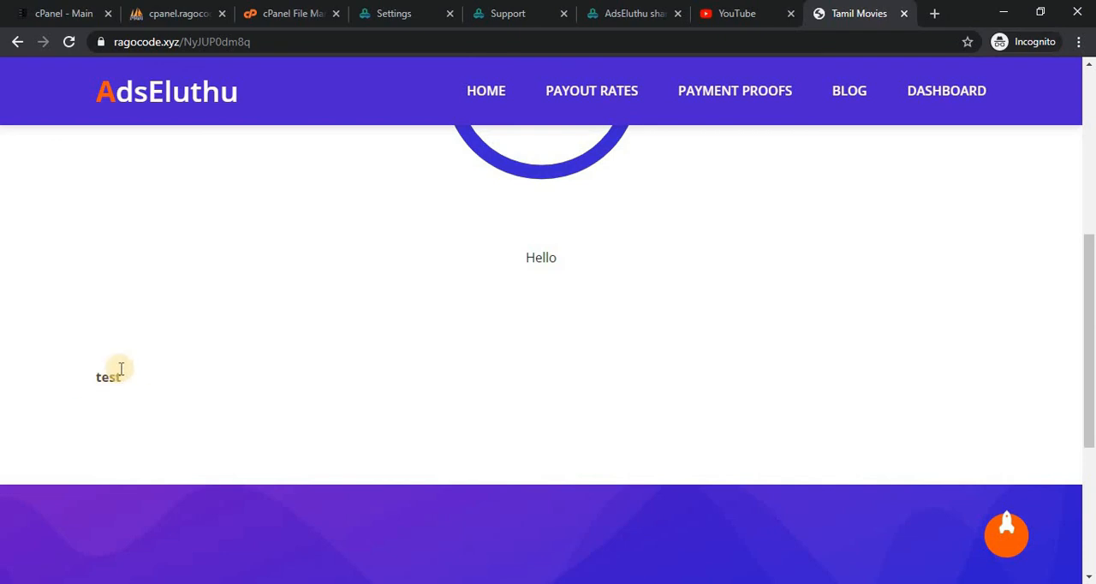
left_click(606, 9)
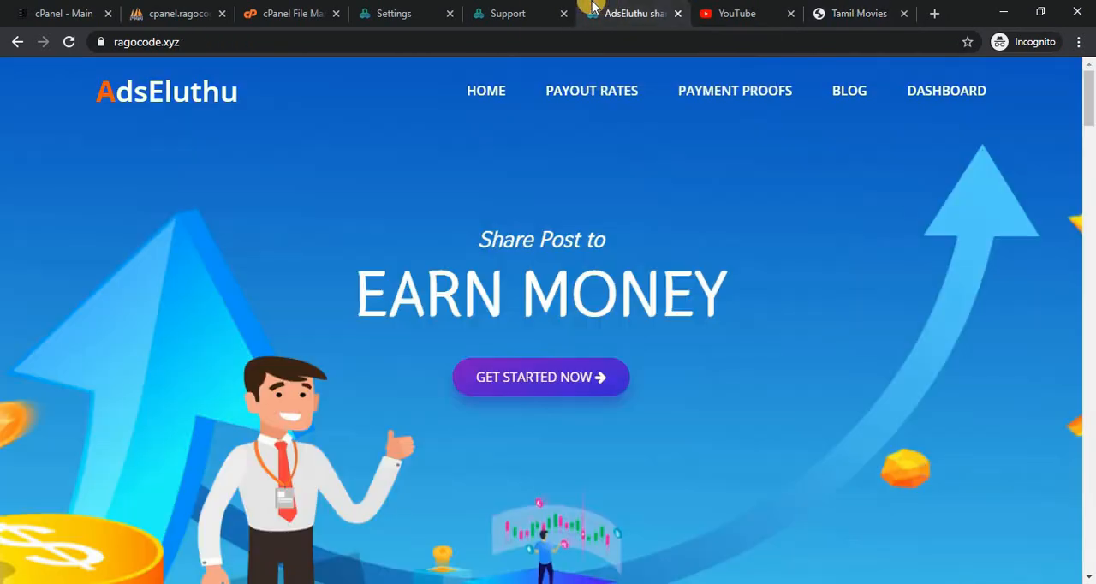
left_click(519, 11)
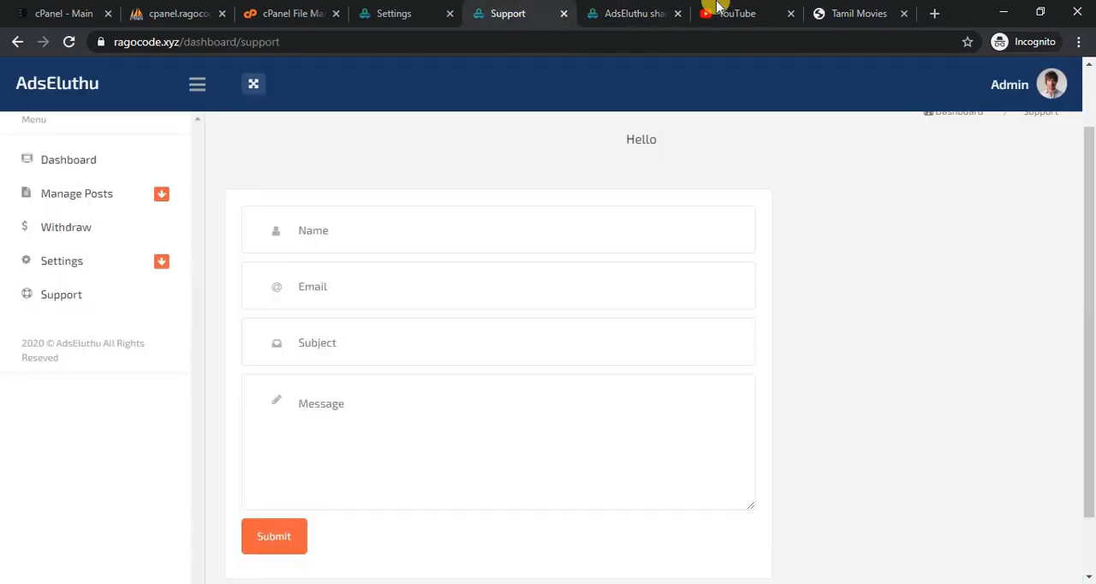
left_click(838, 10)
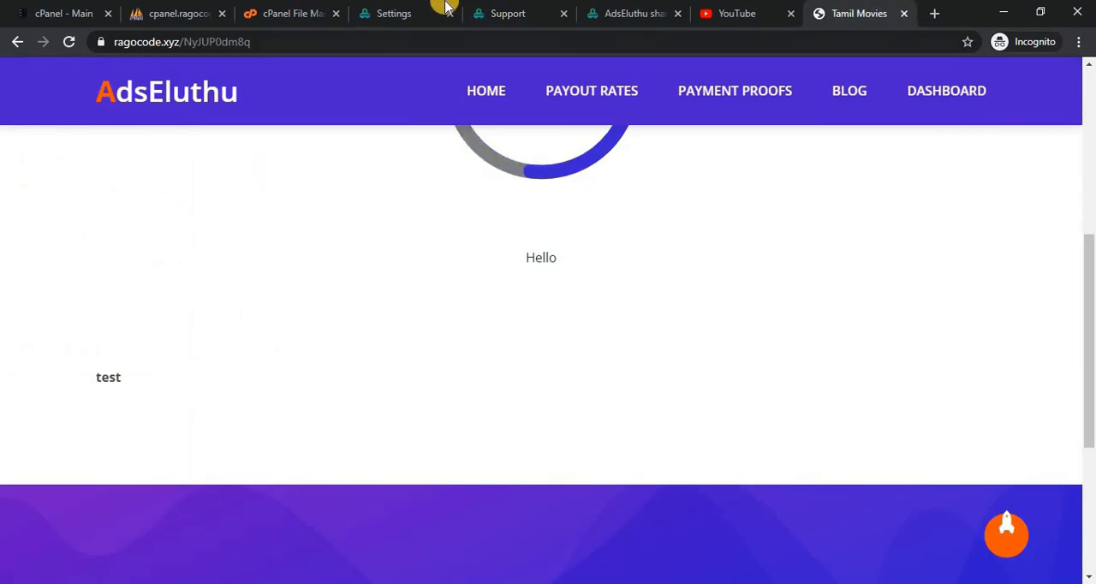
Open the list of blog posts in the admin area and compare it with the blog content on the Tamil Movies page.
left_click(368, 10)
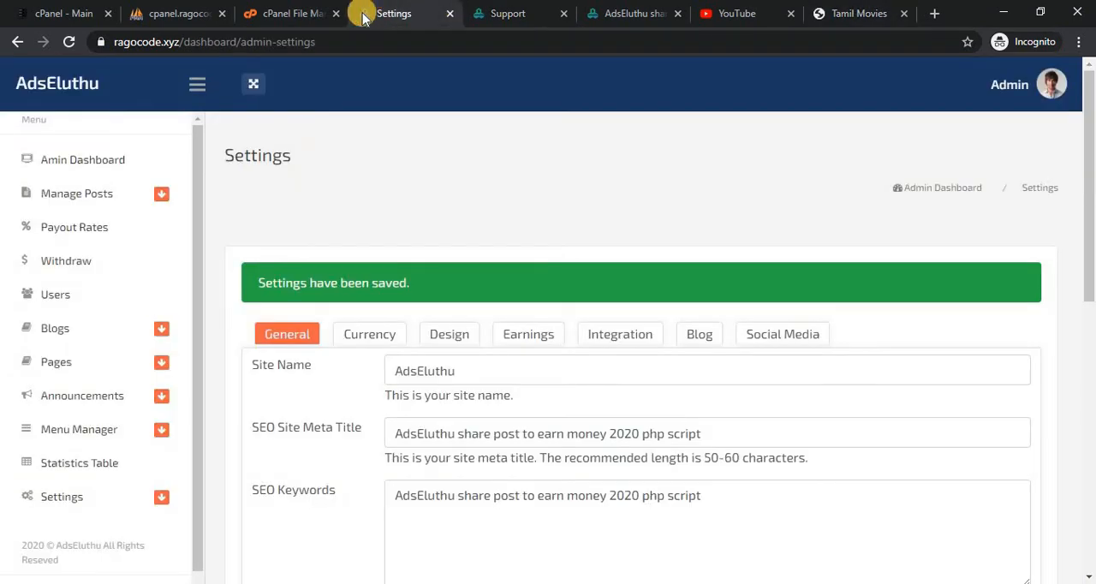
left_click(83, 328)
left_click(76, 370)
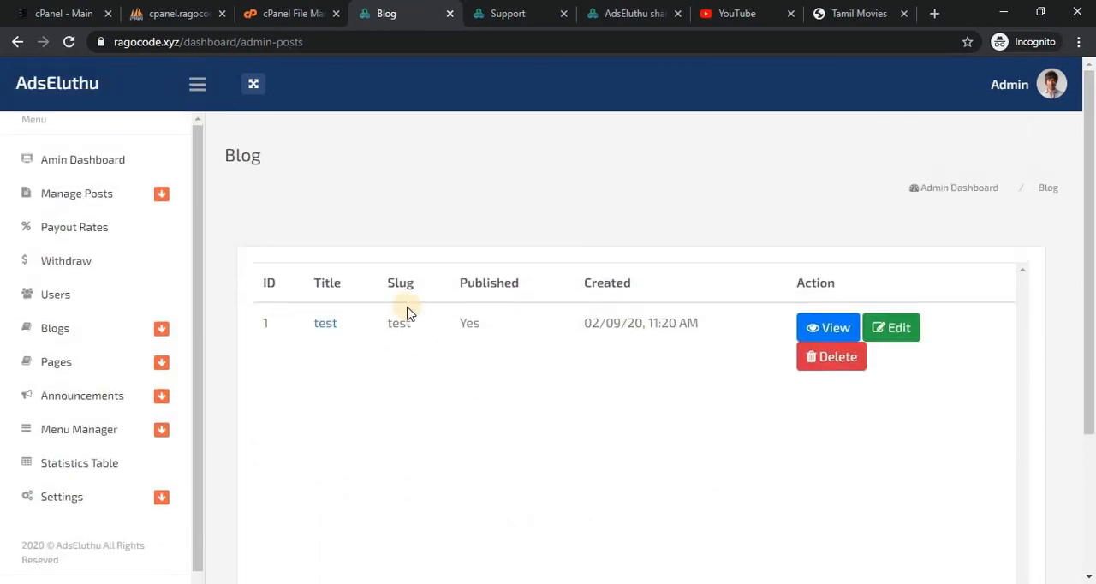
left_click(882, 10)
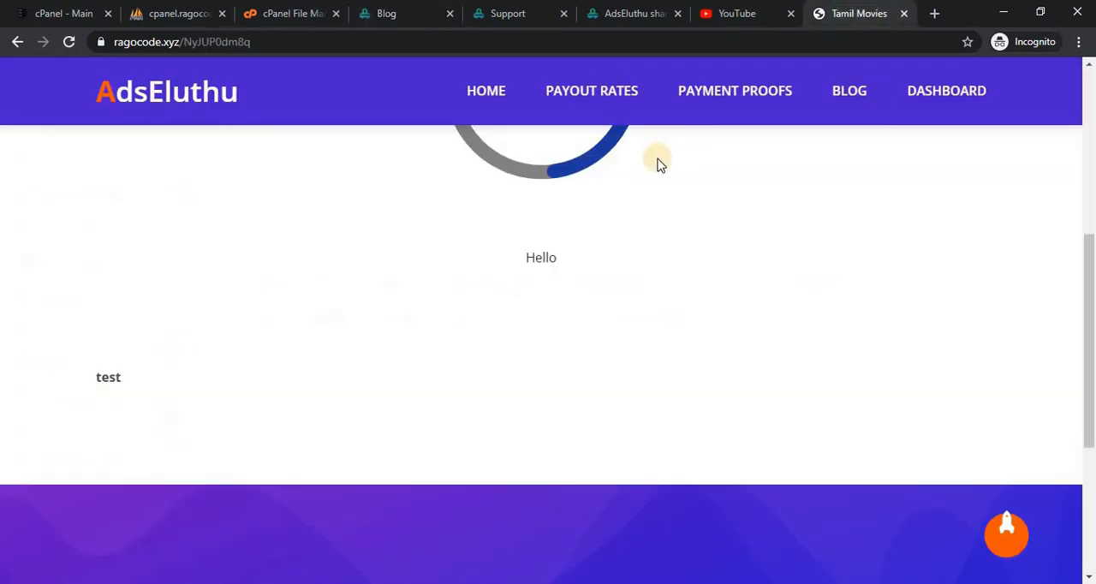
Reopen the Blog section of the admin settings and view the choices for Display Blog Post into Shortlink Page.
left_click(390, 12)
left_click(125, 500)
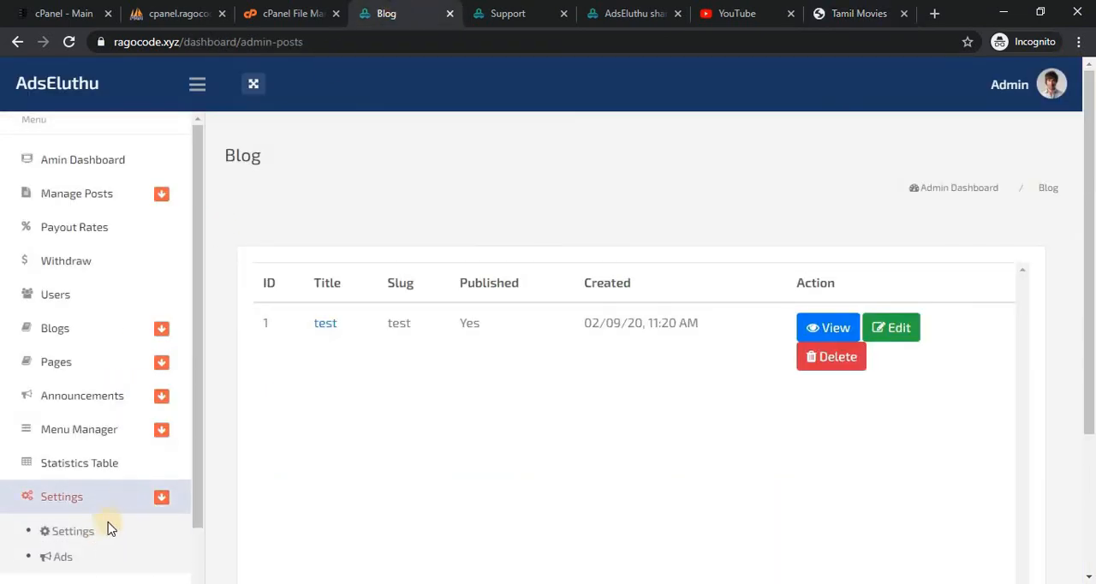
left_click(101, 534)
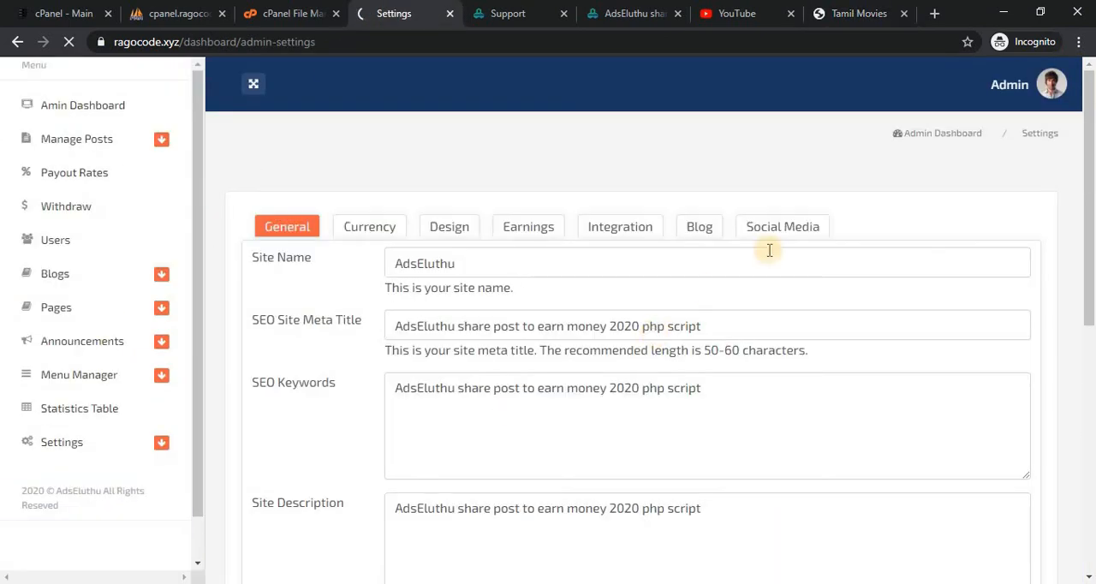
left_click(699, 280)
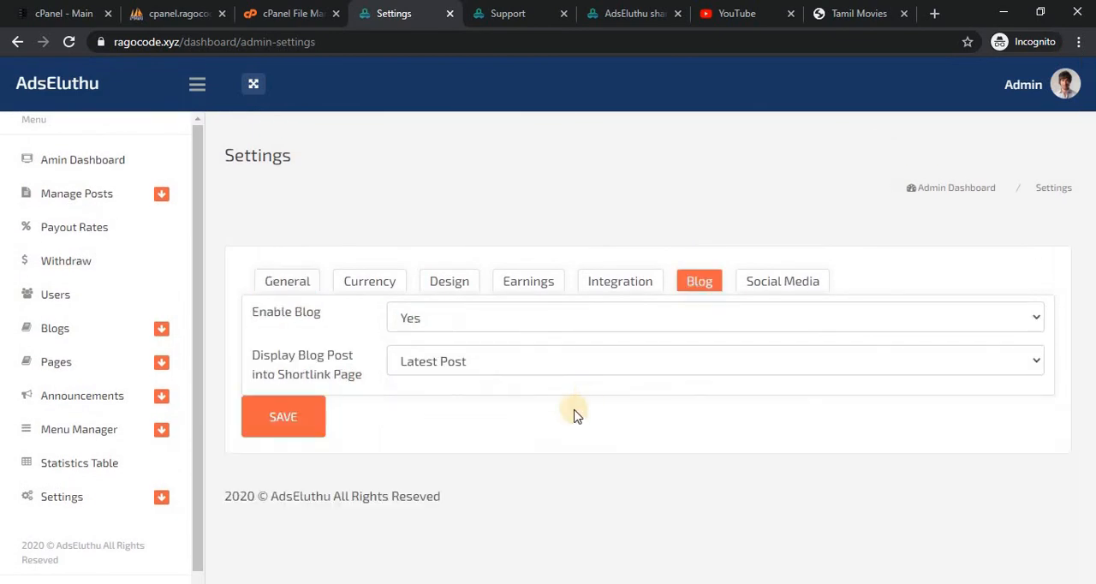
left_click(575, 361)
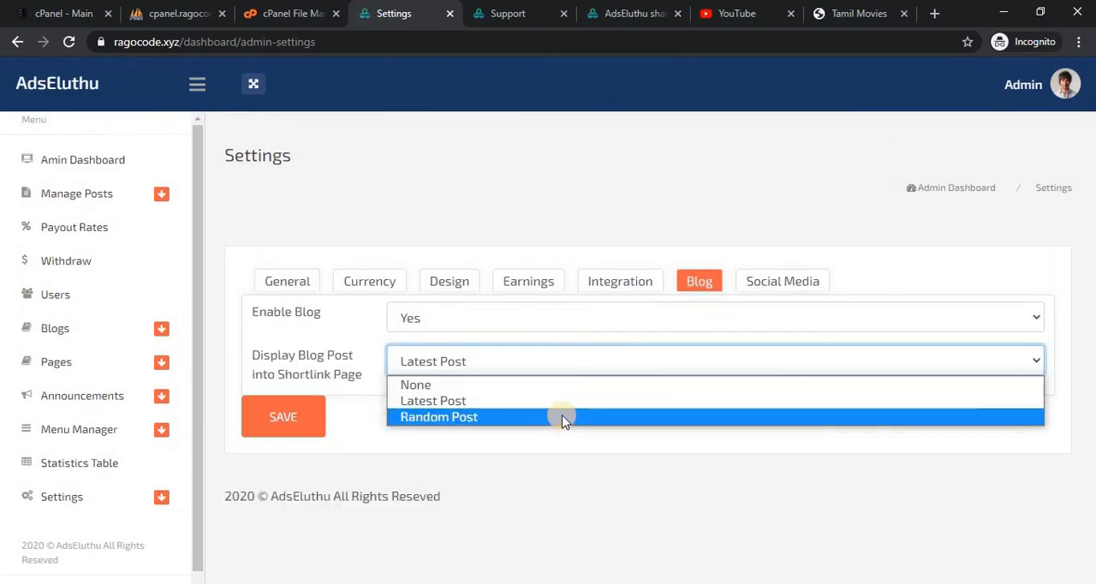
Review the Tamil Movies shortlink page from the blog post area back up to the countdown timer and page header.
left_click(882, 9)
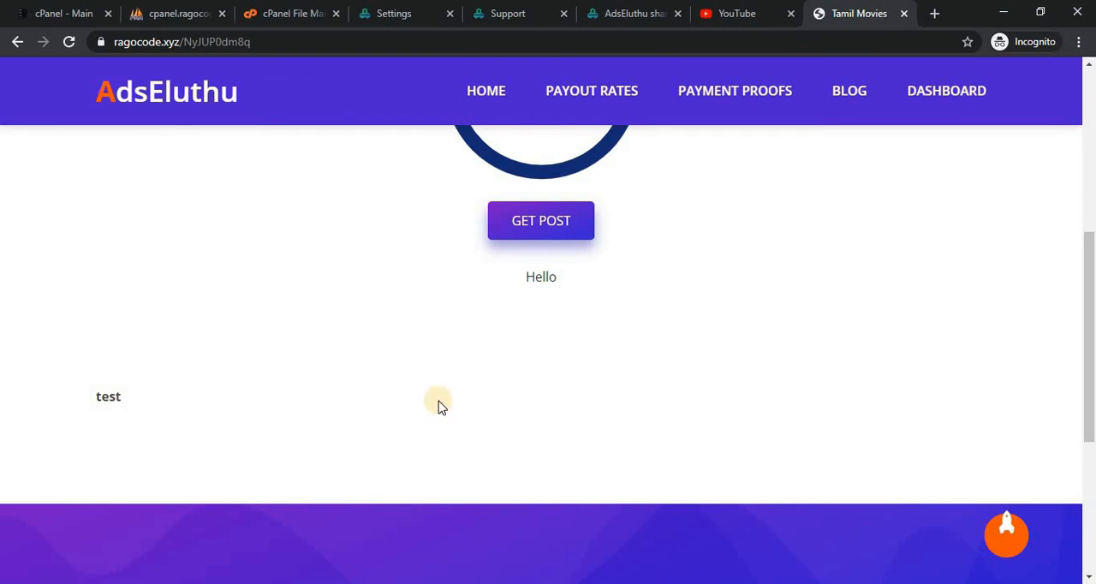
left_click_drag(1093, 327, 1092, 137)
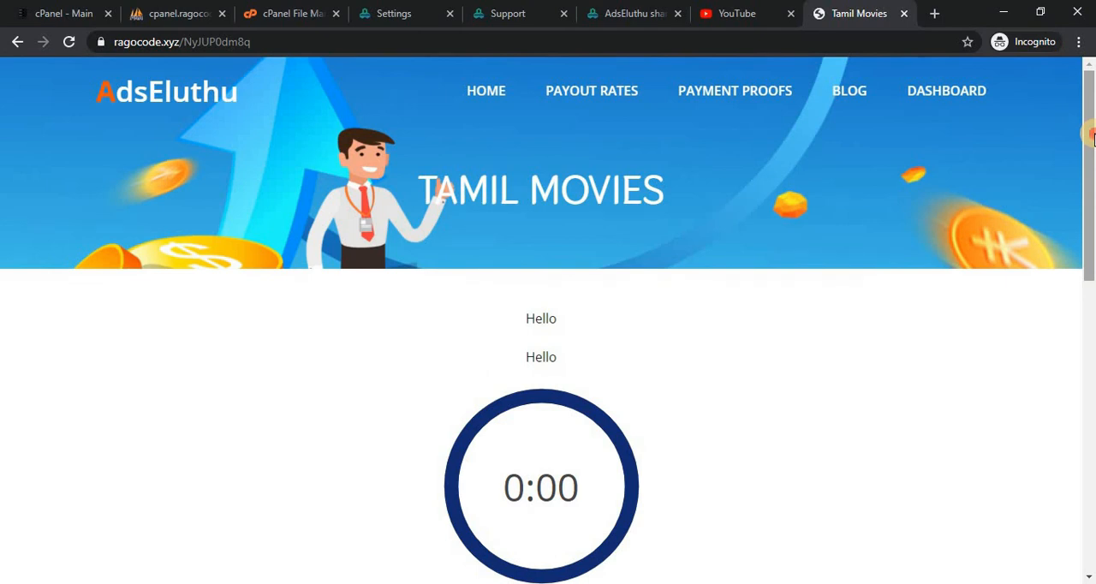
left_click_drag(1093, 137, 1093, 122)
mouse_move(1091, 120)
left_mouse_down()
mouse_move(1092, 185)
mouse_move(1090, 120)
left_mouse_up()
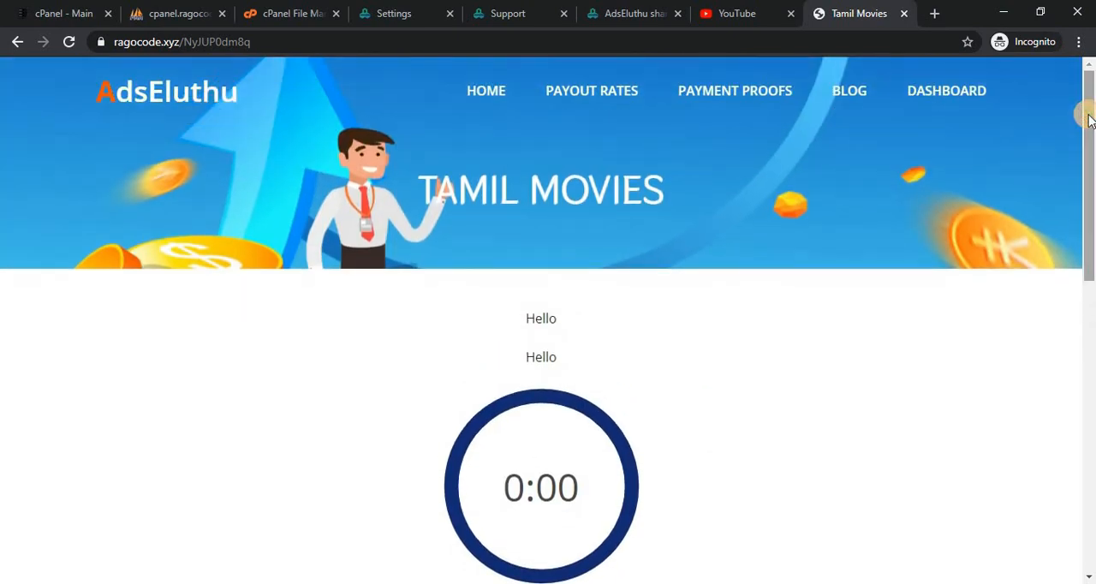